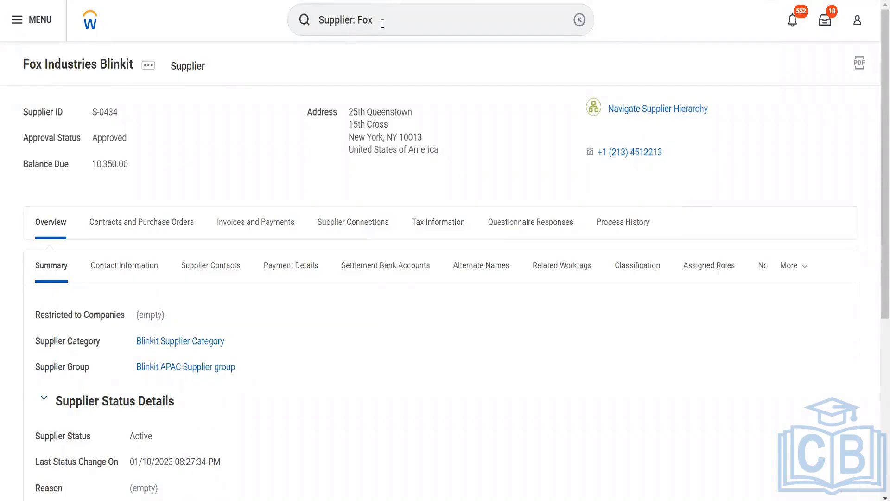
# Open the supplier's approved purchase order in a new tab from its recent purchase orders.
pyautogui.click(160, 231)
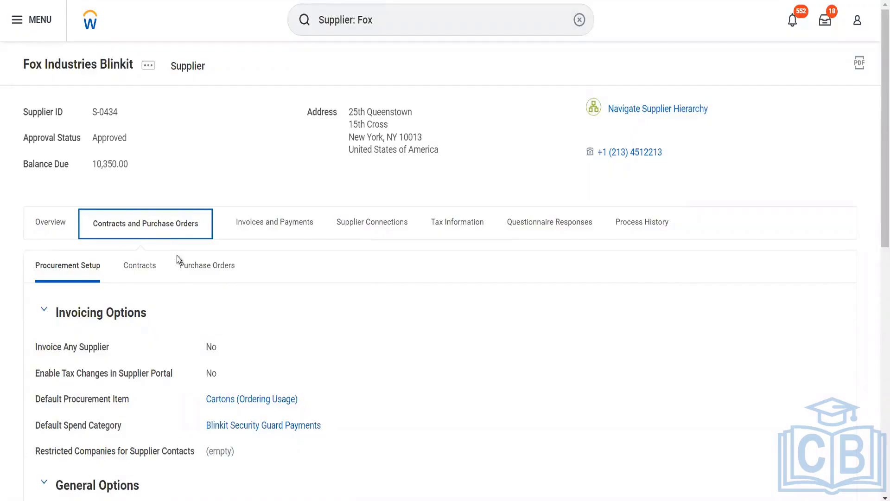
pyautogui.click(192, 263)
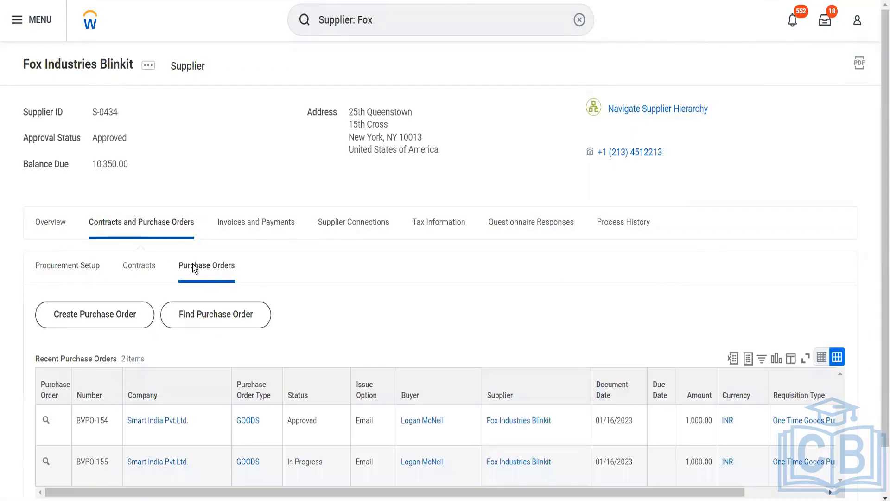
pyautogui.scroll(-2, 376, 253)
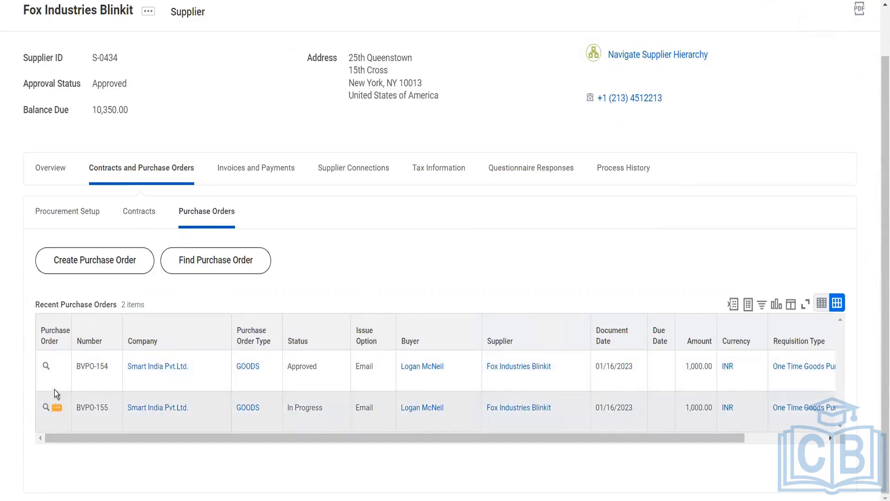
pyautogui.moveTo(48, 370)
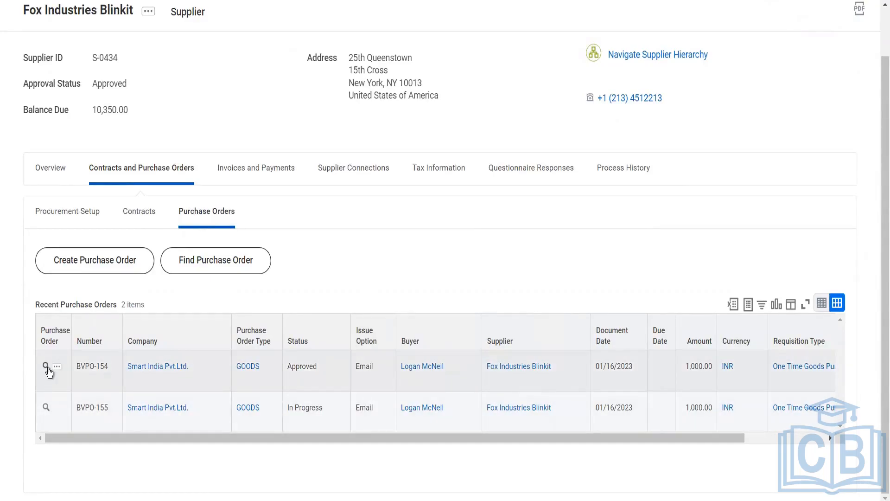
pyautogui.rightClick(49, 370)
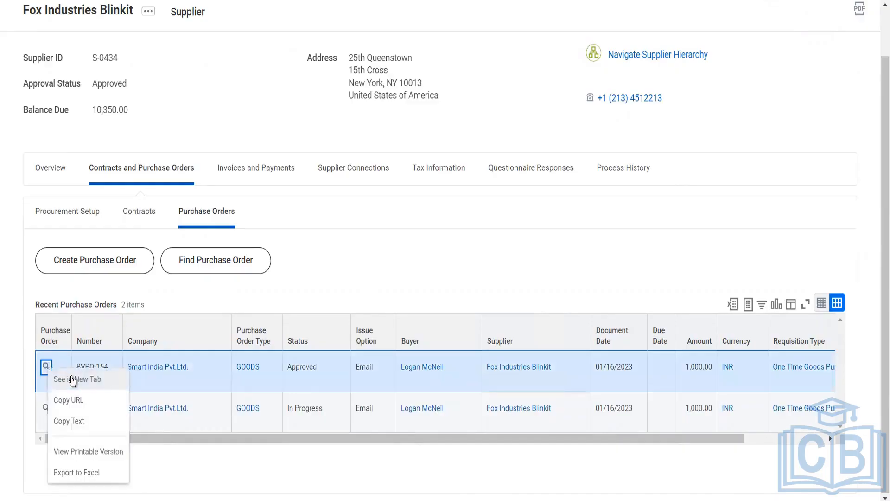
pyautogui.click(71, 377)
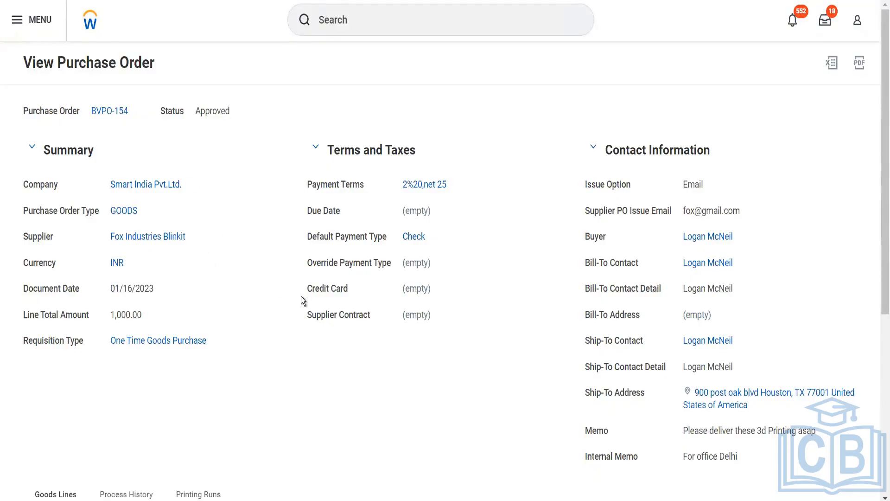
# Issue the approved purchase order and confirm the start of the issue process.
pyautogui.scroll(-1, 301, 299)
pyautogui.scroll(-4, 301, 296)
pyautogui.scroll(4, 301, 294)
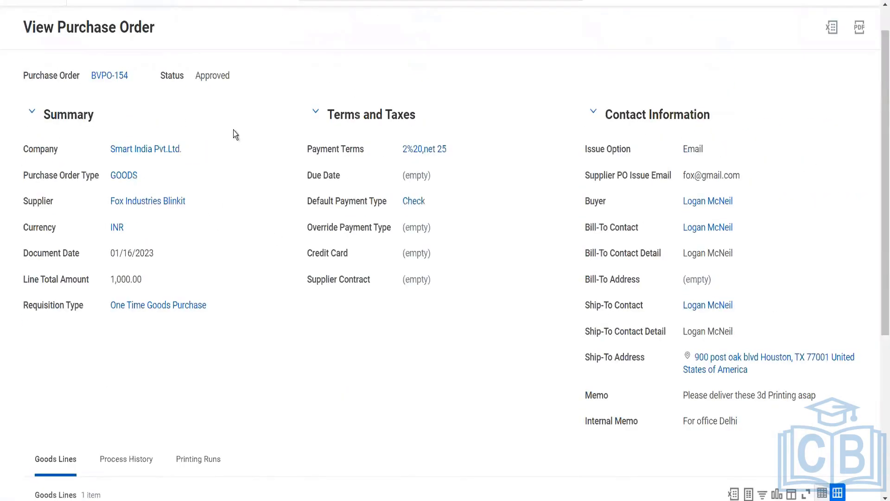
pyautogui.moveTo(135, 76)
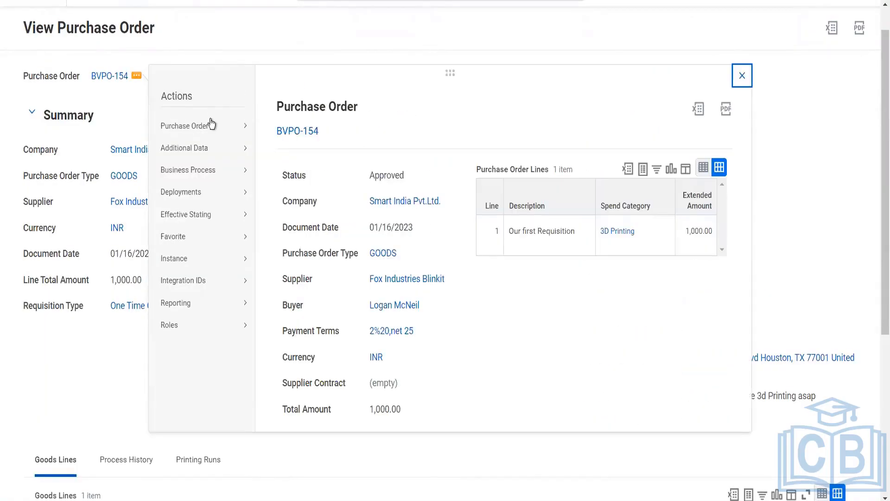
pyautogui.moveTo(217, 129)
pyautogui.click(279, 177)
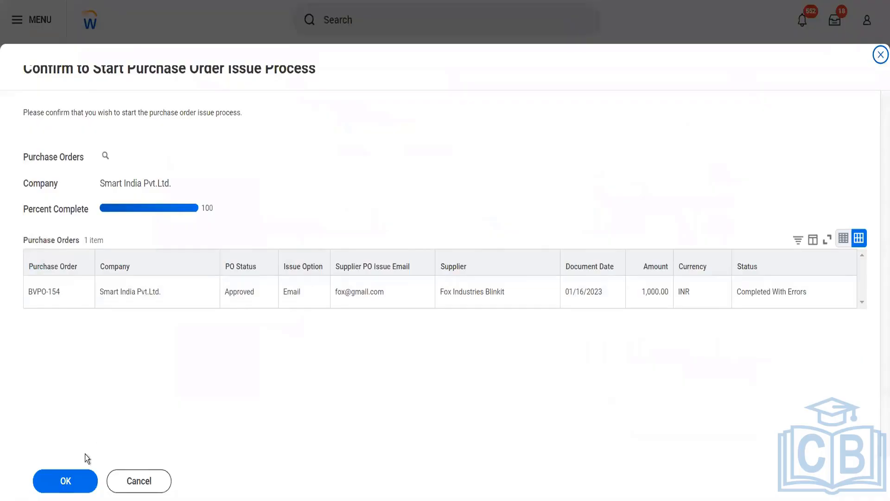
pyautogui.click(76, 482)
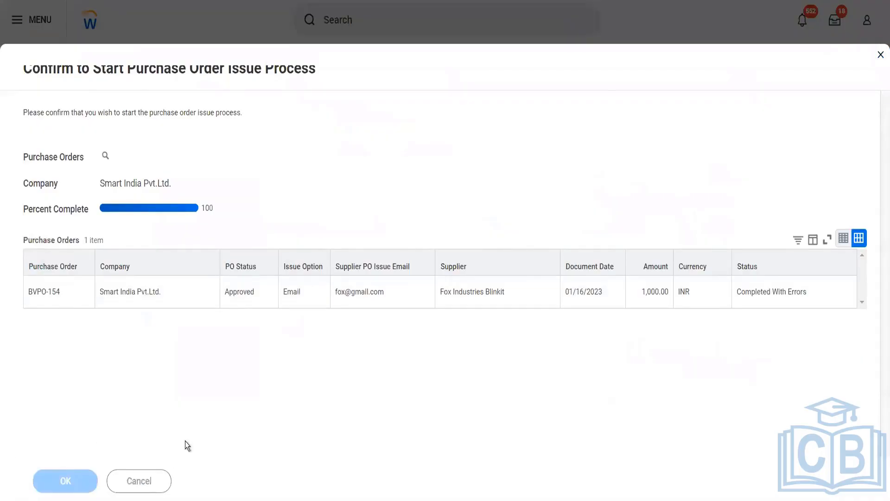
pyautogui.click(331, 113)
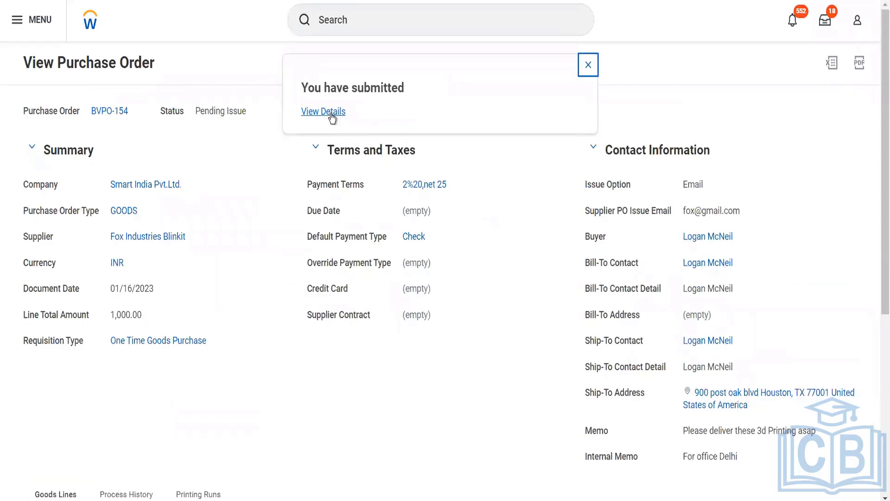
# Review the purchase order's printing runs and its full process history.
pyautogui.scroll(-6, 344, 293)
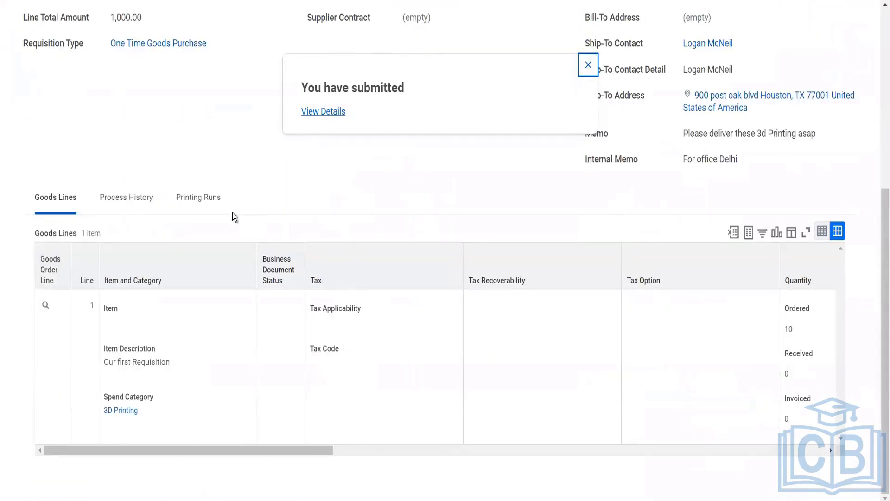
pyautogui.click(207, 213)
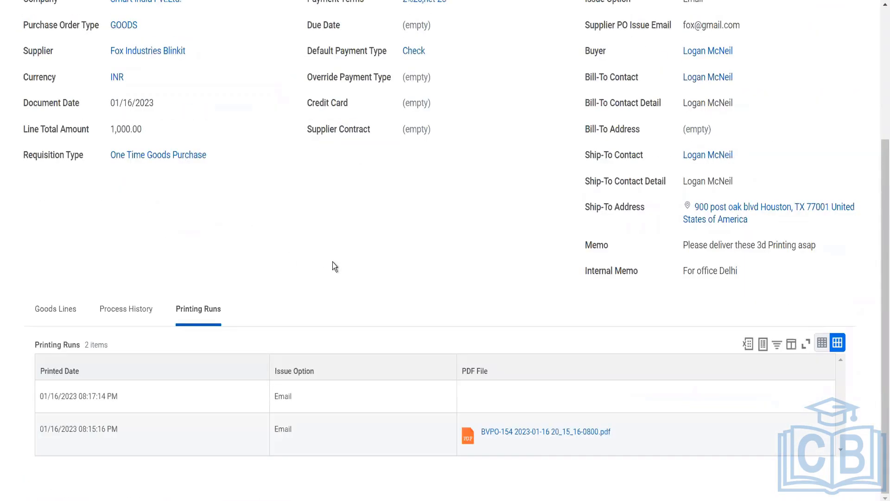
pyautogui.click(134, 312)
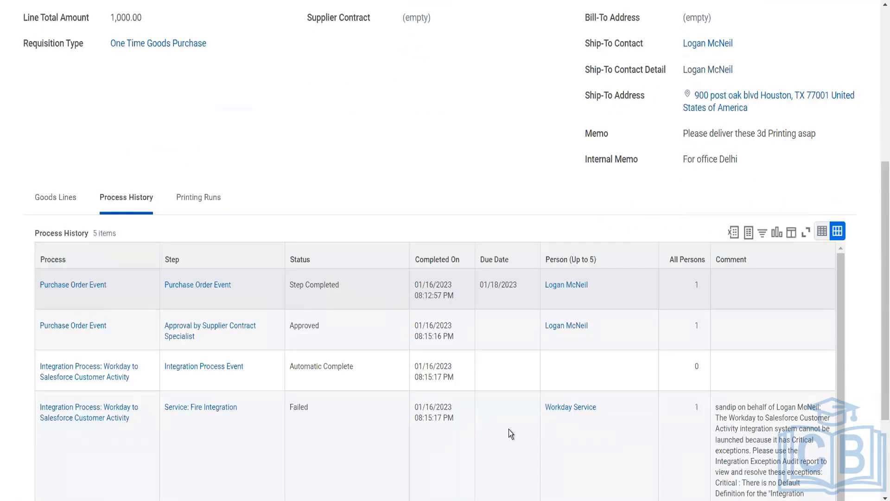
pyautogui.scroll(-2, 510, 431)
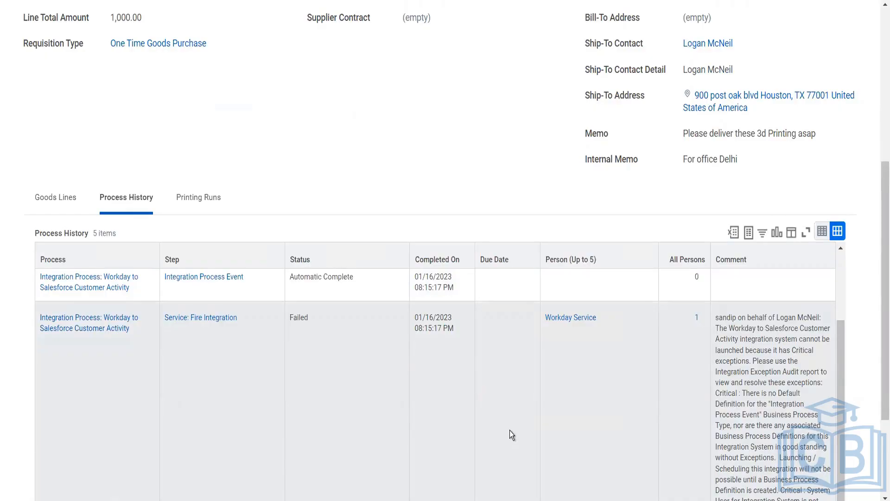
pyautogui.scroll(-2, 510, 430)
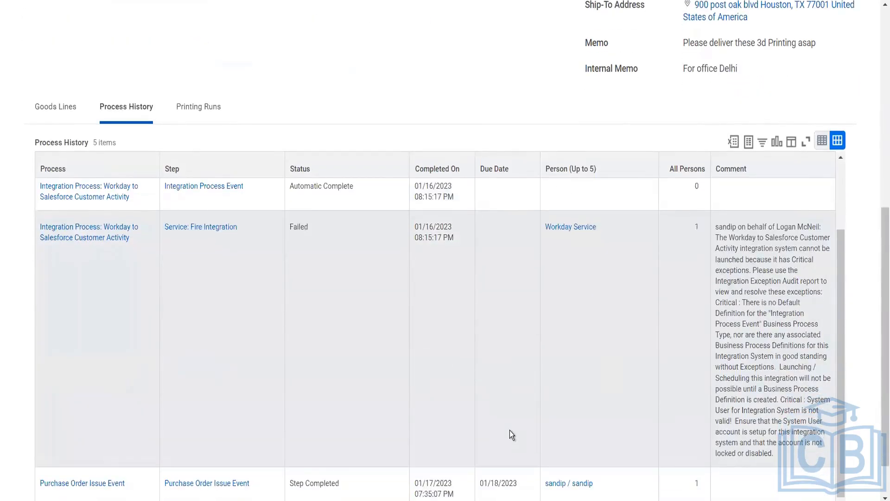
pyautogui.scroll(-1, 510, 430)
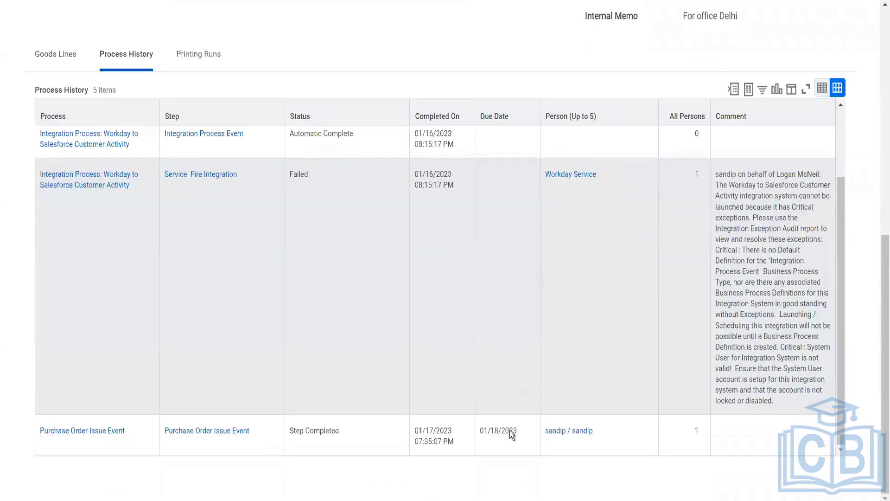
pyautogui.scroll(5, 511, 431)
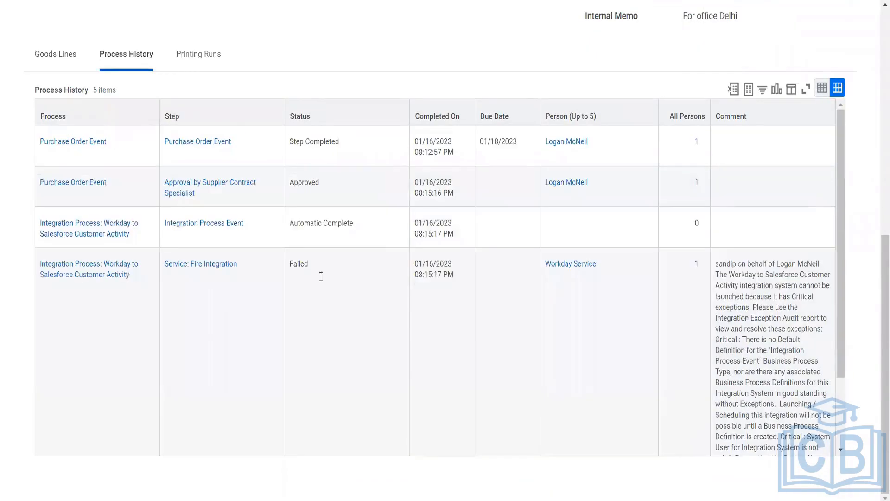
pyautogui.scroll(8, 294, 263)
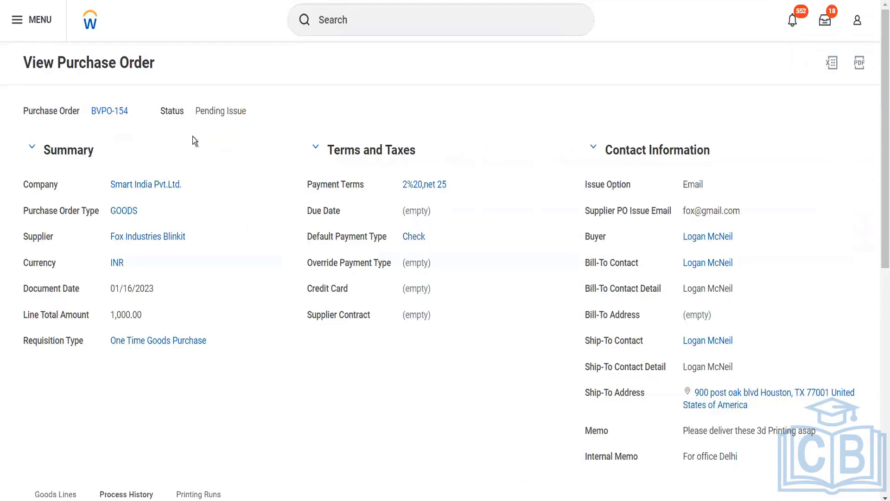
pyautogui.click(137, 110)
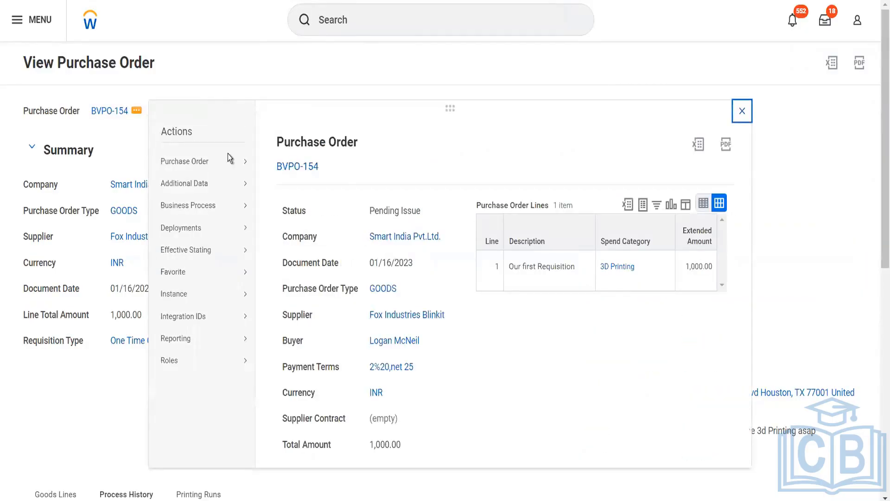
pyautogui.moveTo(246, 163)
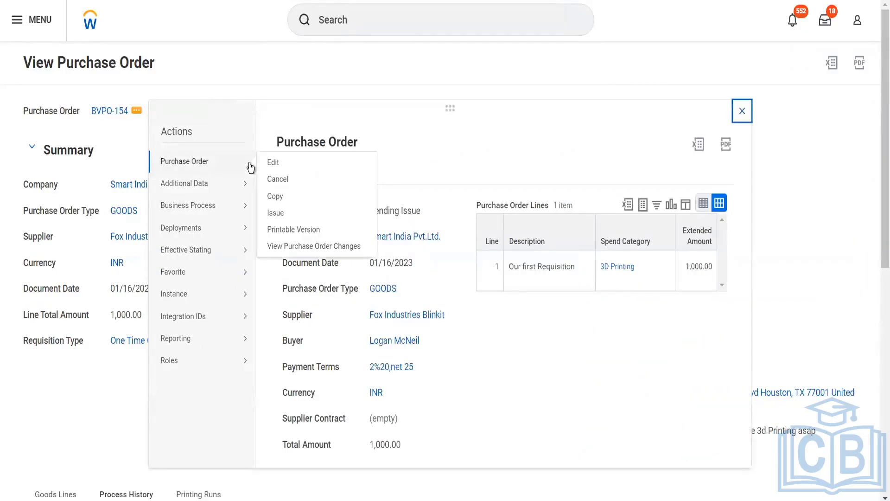
pyautogui.click(275, 213)
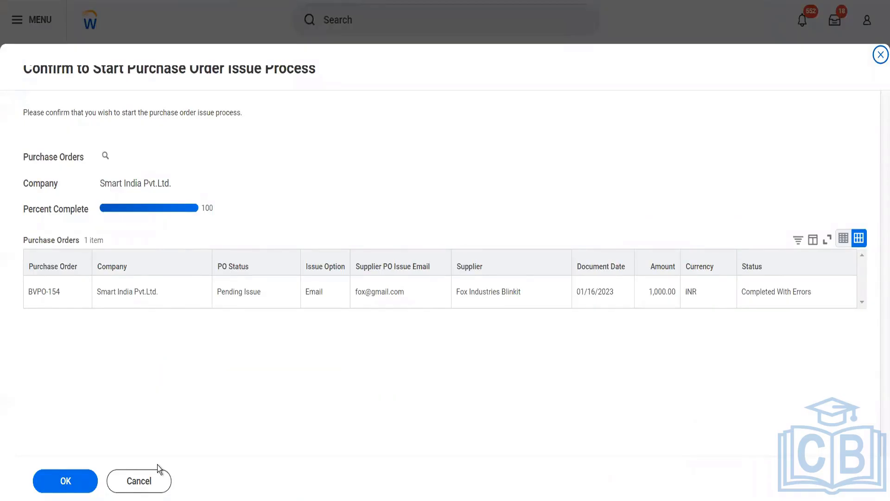
pyautogui.click(132, 480)
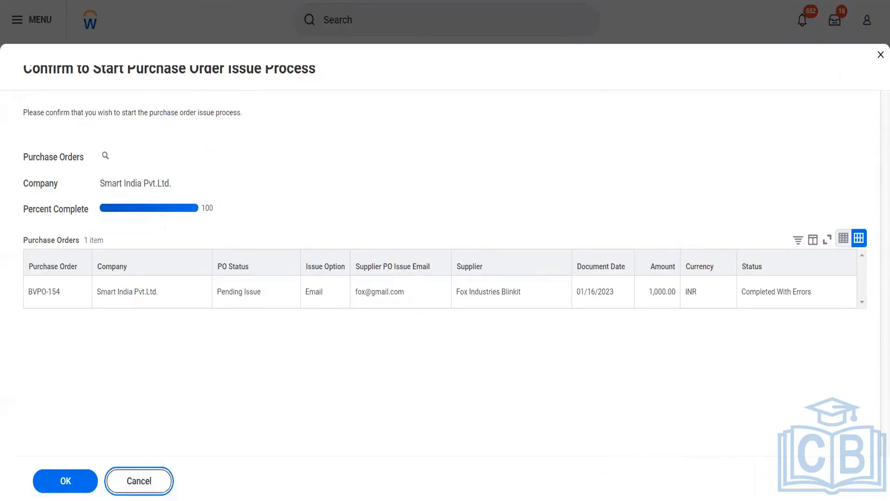
# Return to the supplier page and try to create a purchase order print layout for the company "smart india".
pyautogui.hotkey('alt', 'Left')
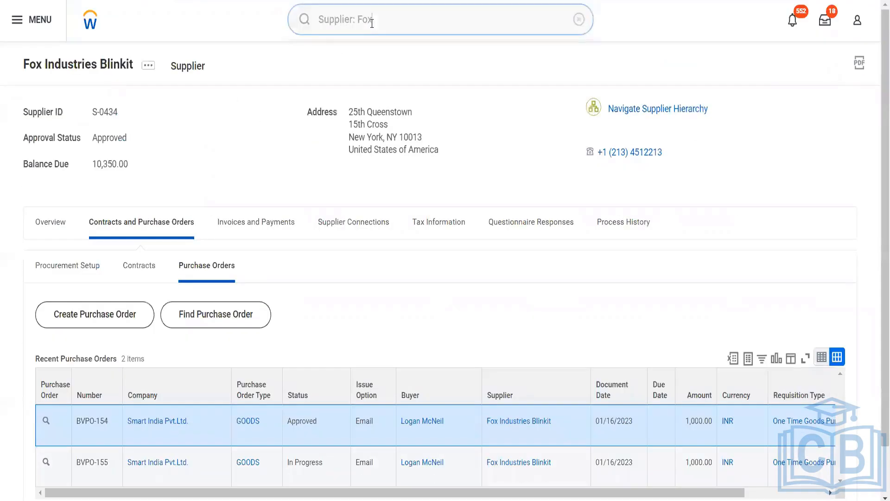
pyautogui.click(367, 20)
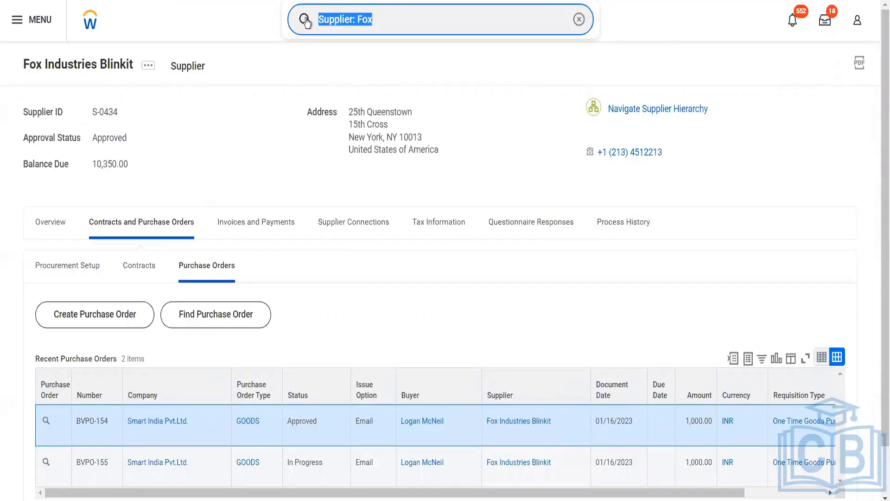
pyautogui.write('cr pu')
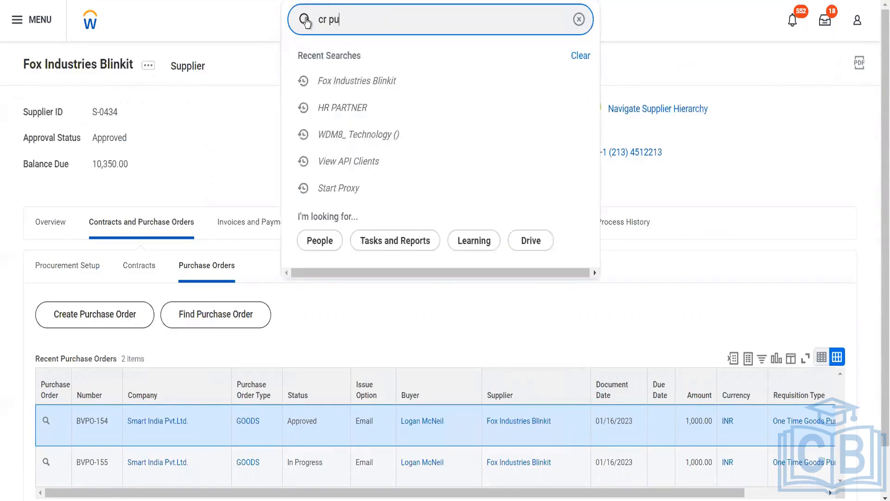
pyautogui.write('rch o')
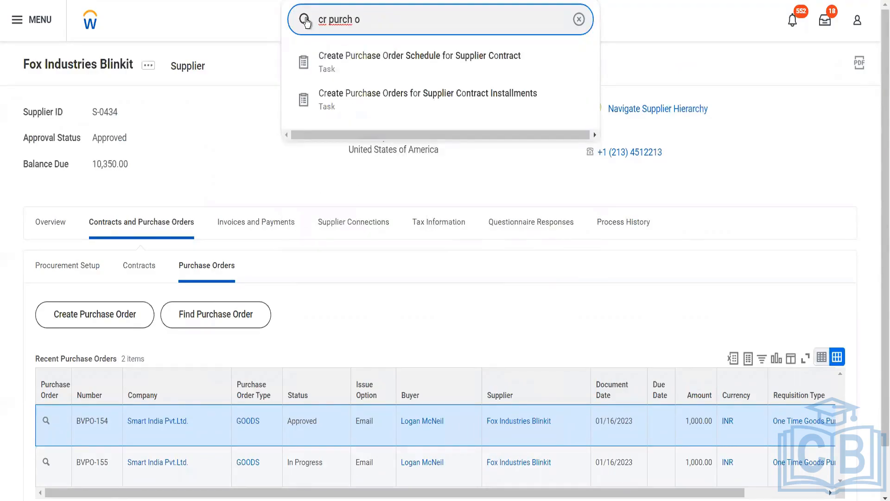
pyautogui.write('rder')
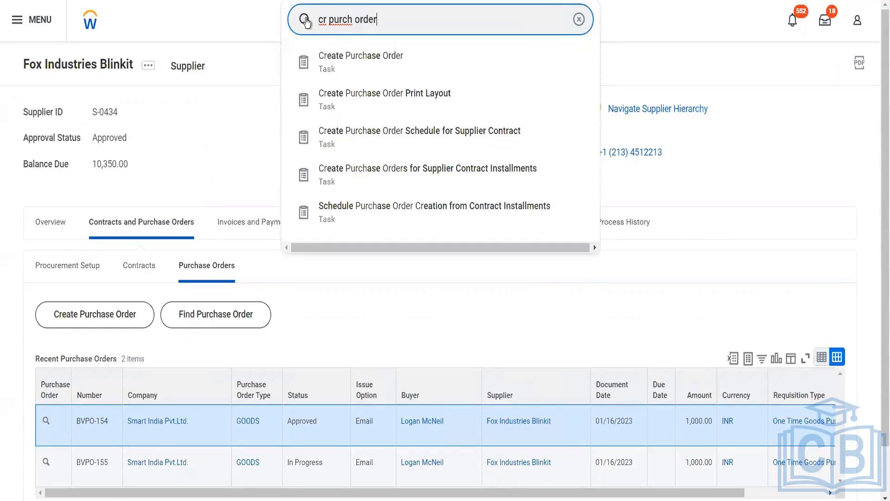
pyautogui.click(363, 100)
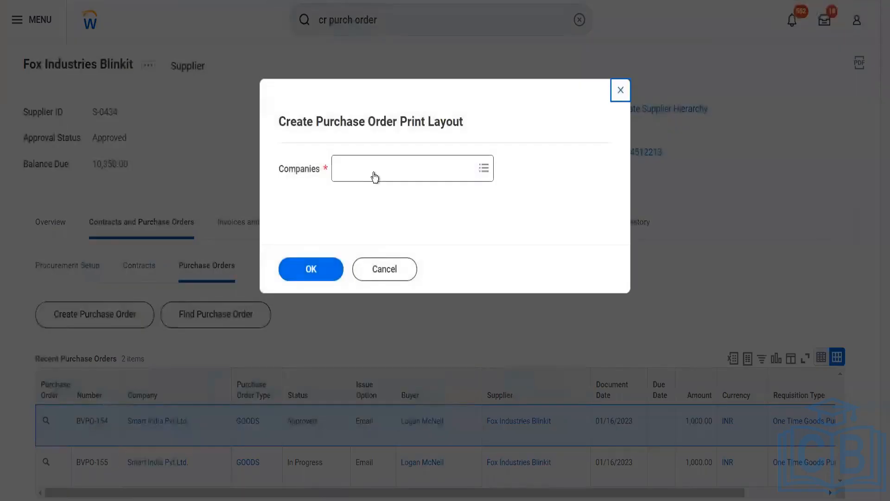
pyautogui.click(375, 176)
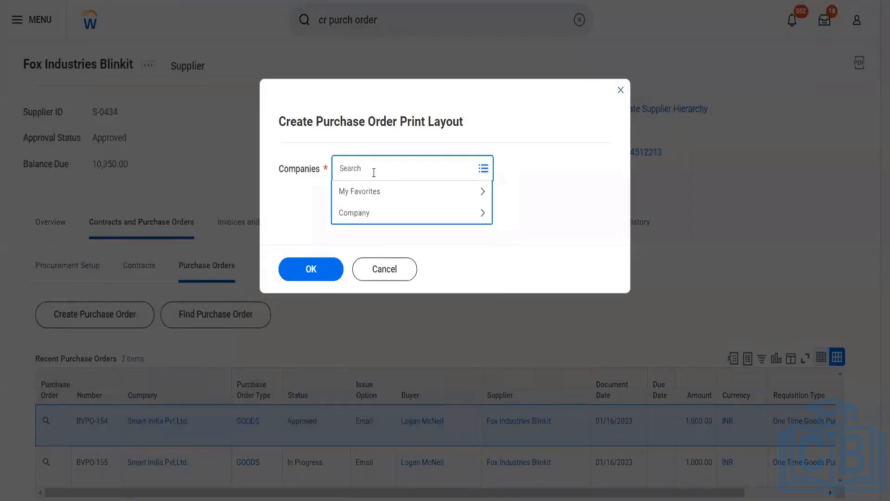
pyautogui.write('smart india')
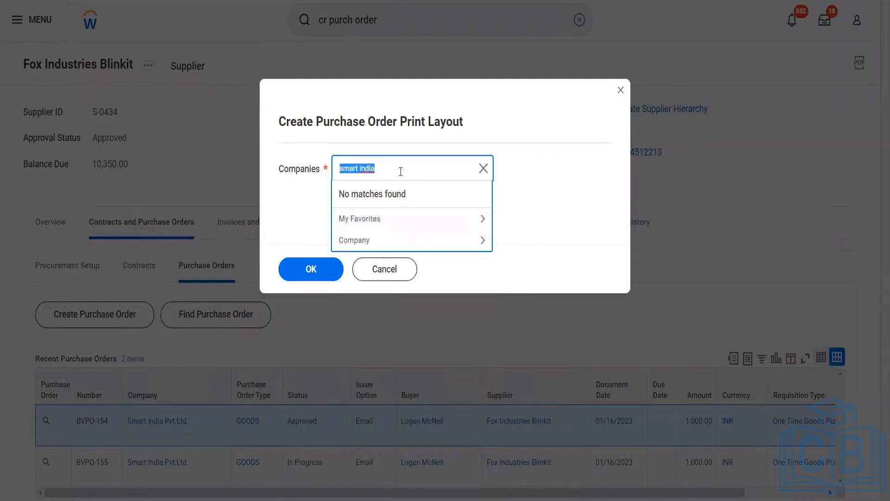
pyautogui.click(385, 274)
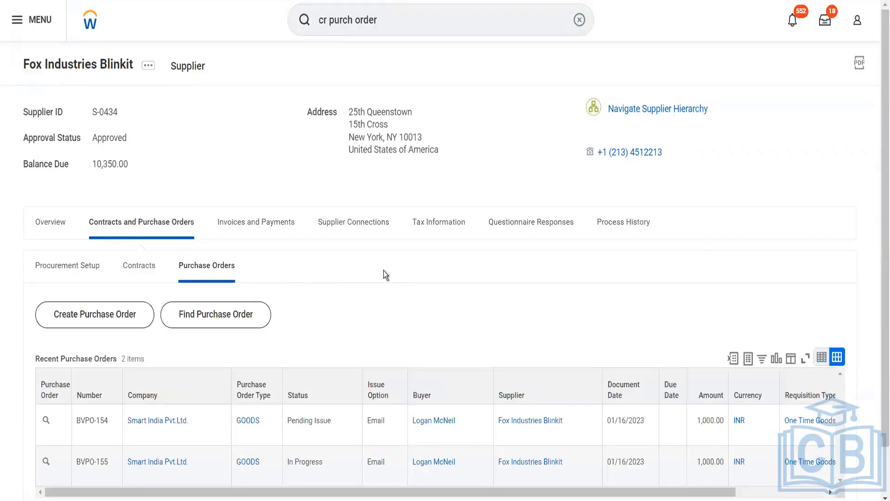
# Search for "edit purch order prin" and open the Edit Purchase Order Print Layout task.
pyautogui.moveTo(378, 20); pyautogui.dragTo(323, 34)
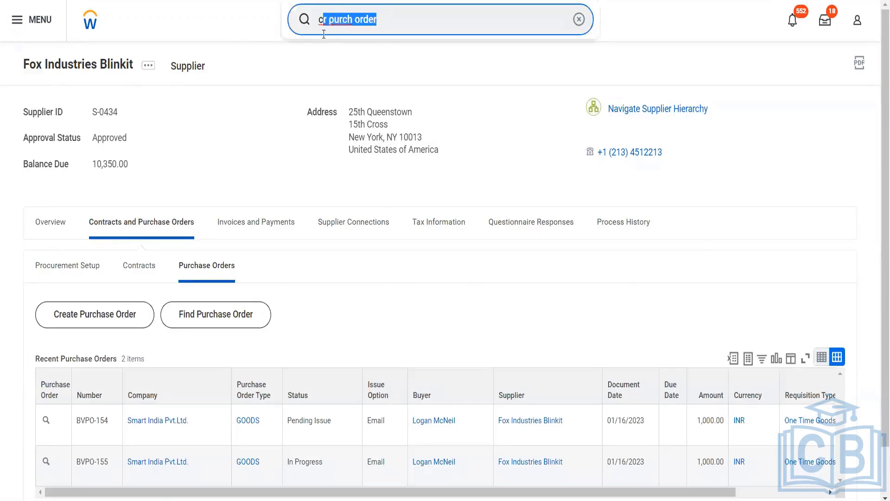
pyautogui.press('BackSpace')
pyautogui.press('BackSpace')
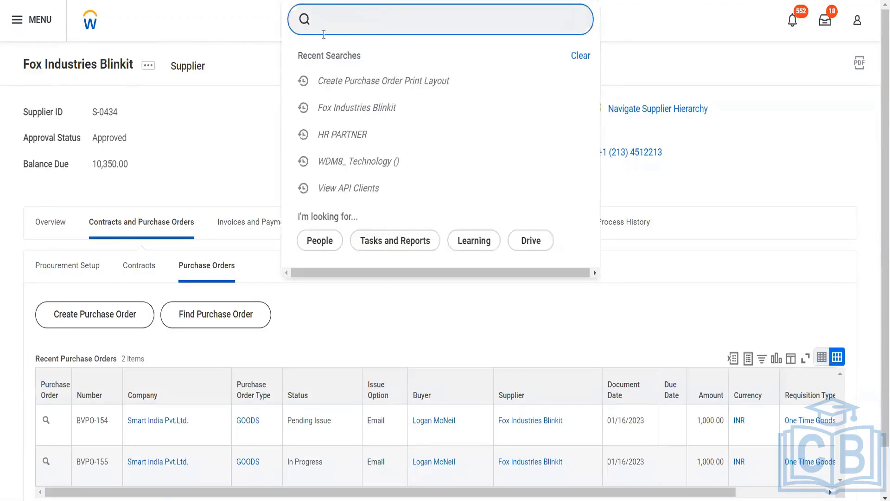
pyautogui.write('edit p')
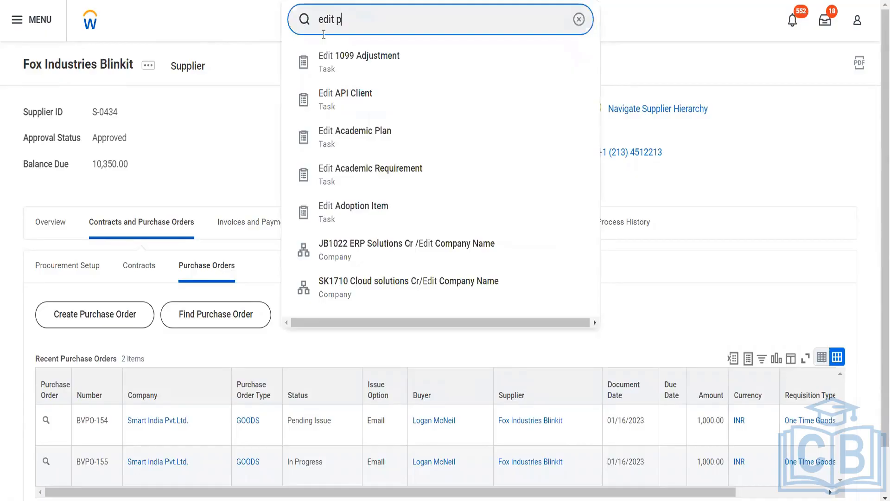
pyautogui.write('urch order pr')
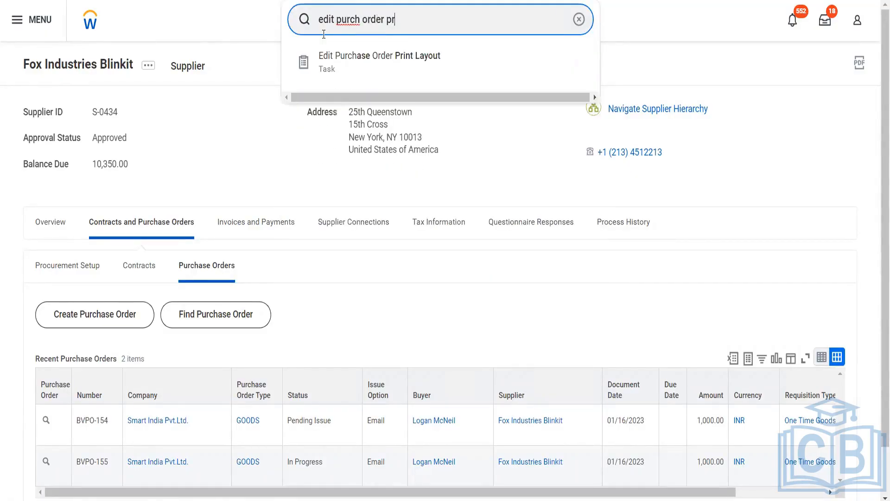
pyautogui.write('in')
pyautogui.click(340, 59)
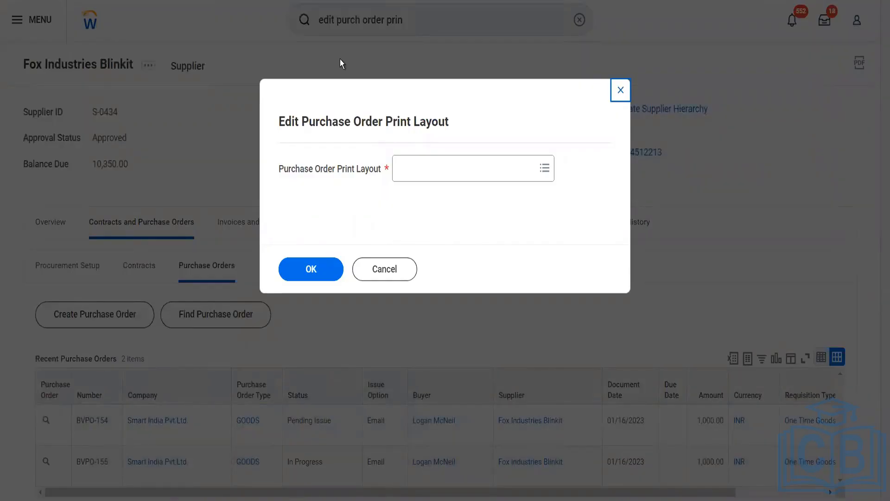
# Search the existing purchase order print layouts for "smart india" and for "smart".
pyautogui.click(424, 161)
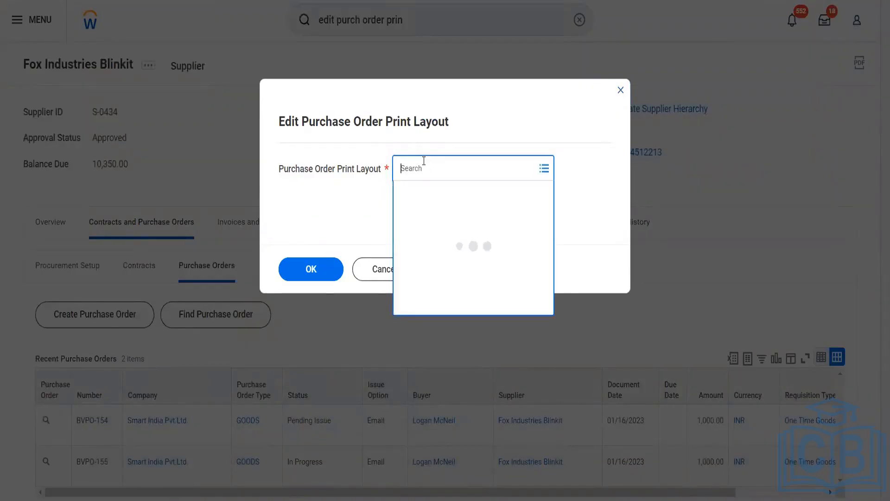
pyautogui.write('smart')
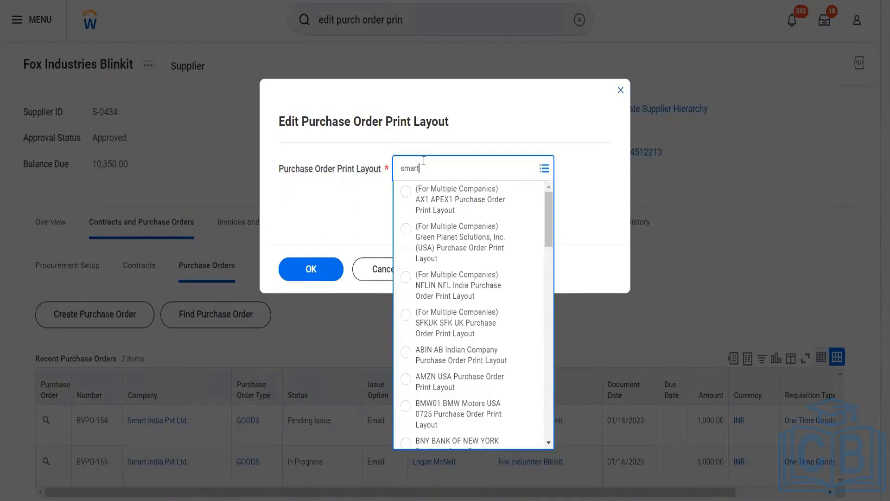
pyautogui.write(' india')
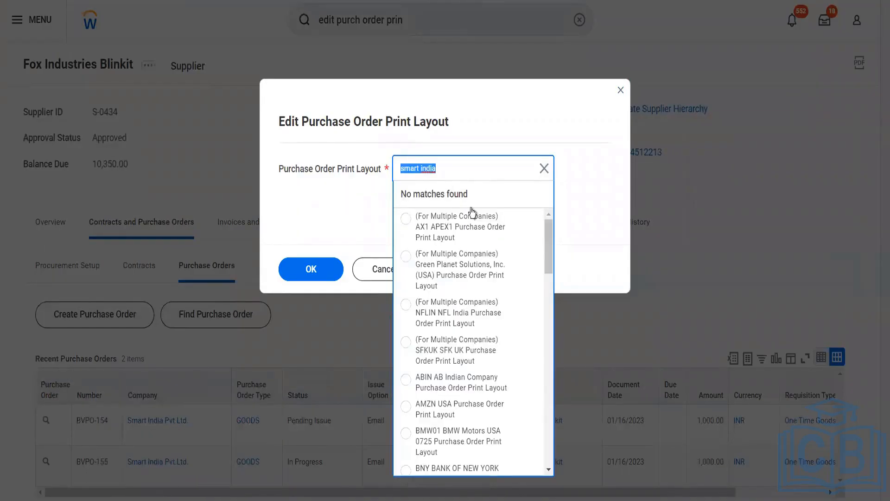
pyautogui.click(459, 168)
pyautogui.press('BackSpace')
pyautogui.press('BackSpace')
pyautogui.press('BackSpace')
pyautogui.press('BackSpace')
pyautogui.press('BackSpace')
pyautogui.press('BackSpace')
pyautogui.press('Return')
# Select the Smart India Pvt.Ltd. Purchase Order Print Layout and open it for editing.
pyautogui.moveTo(546, 262); pyautogui.dragTo(550, 344)
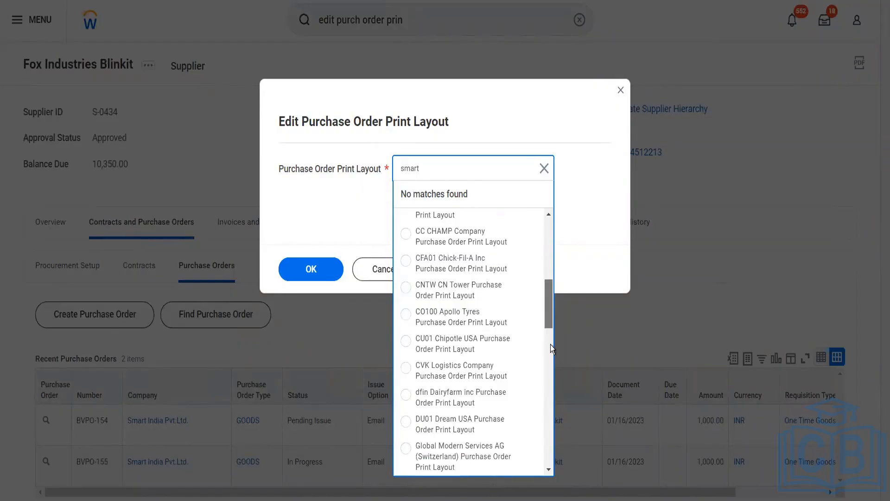
pyautogui.moveTo(550, 344); pyautogui.dragTo(546, 479)
pyautogui.scroll(-3, 548, 492)
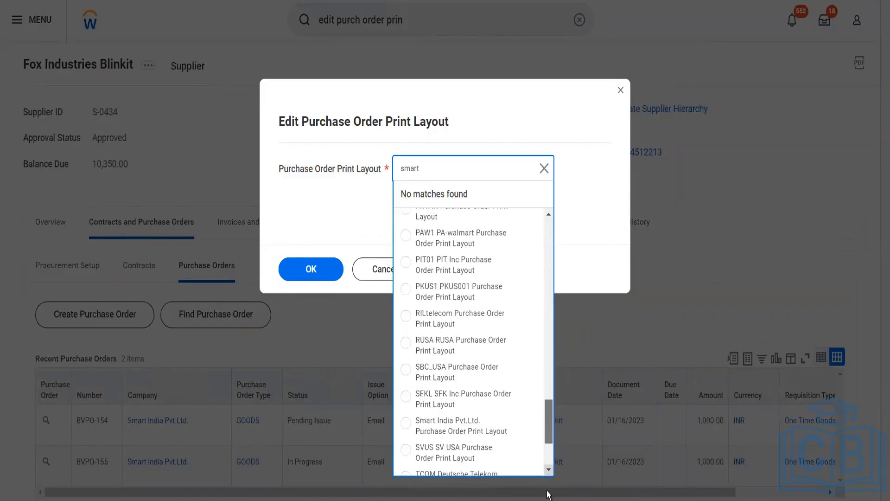
pyautogui.scroll(-1, 548, 492)
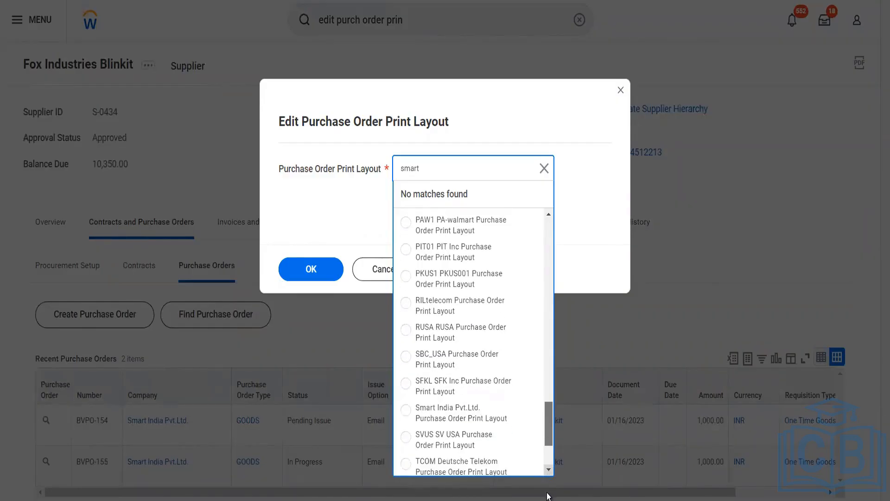
pyautogui.click(477, 421)
pyautogui.click(315, 271)
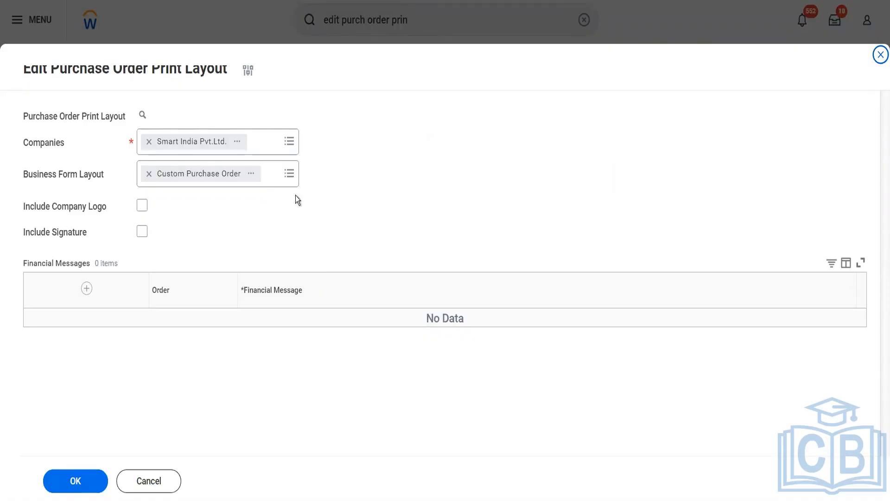
# Use Custom Purchase Order as the business form layout for Smart India Pvt.Ltd. and save the print layout.
pyautogui.click(290, 174)
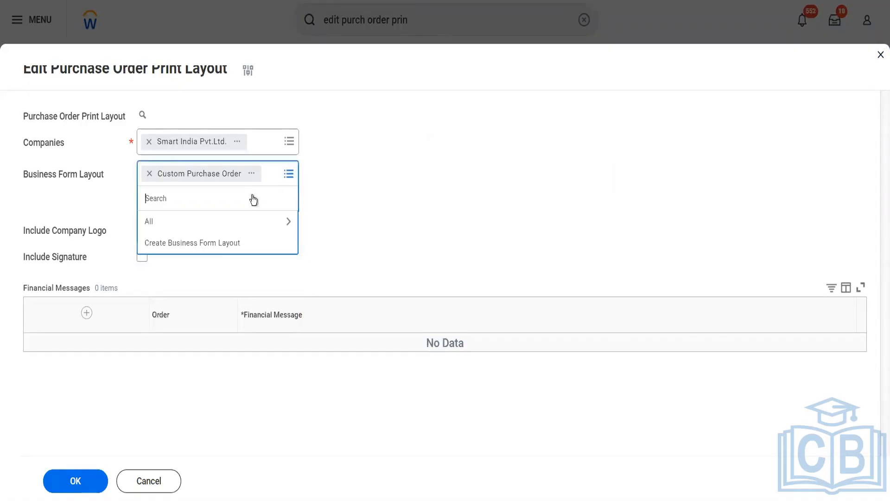
pyautogui.write('purch order')
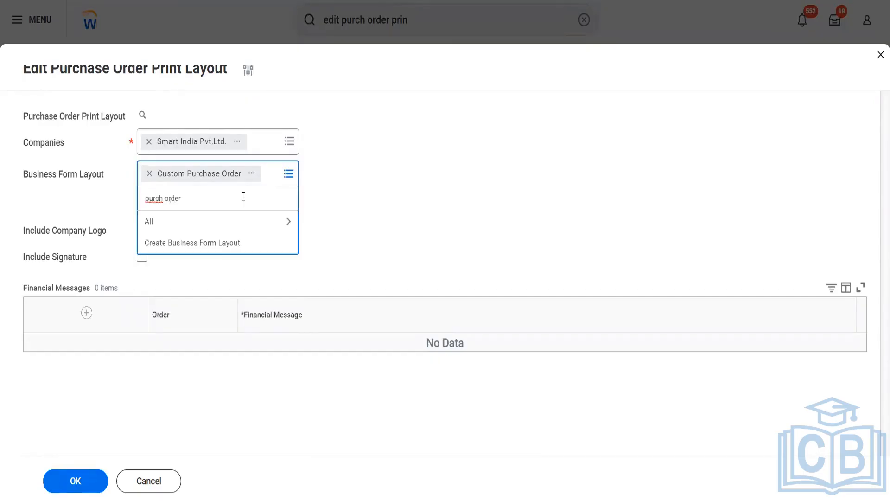
pyautogui.press('Return')
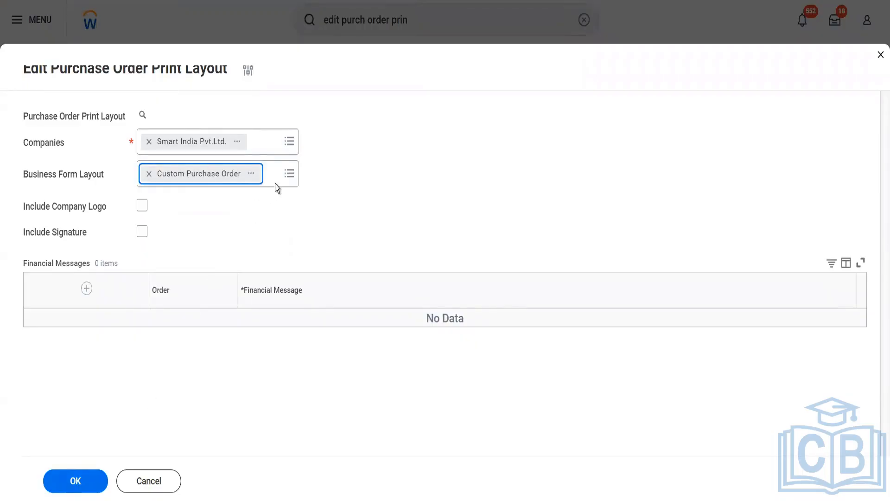
pyautogui.click(288, 180)
pyautogui.write('purch')
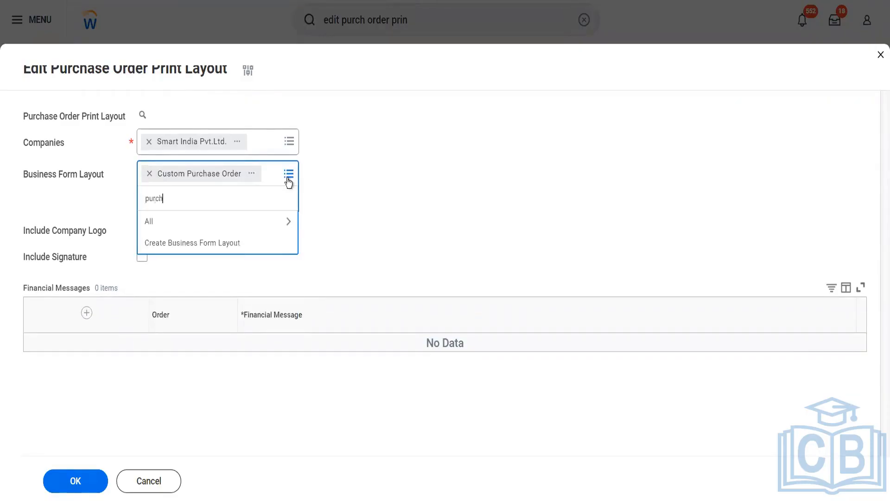
pyautogui.press('Return')
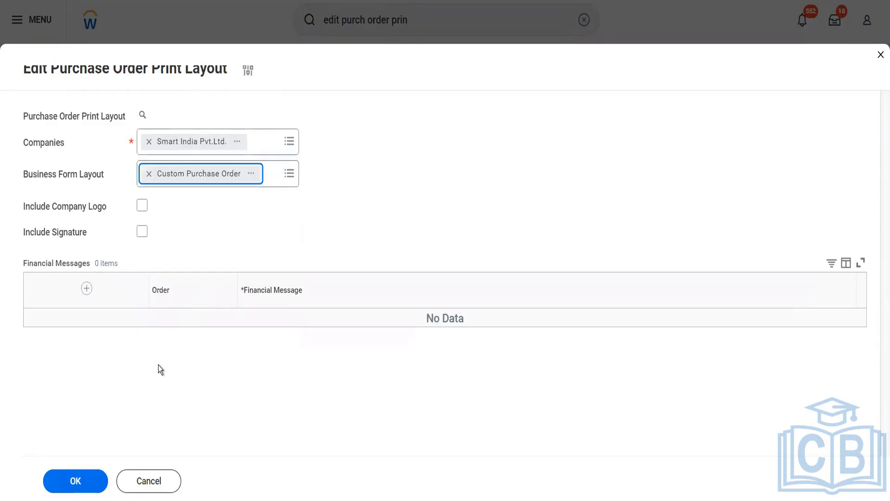
pyautogui.click(91, 480)
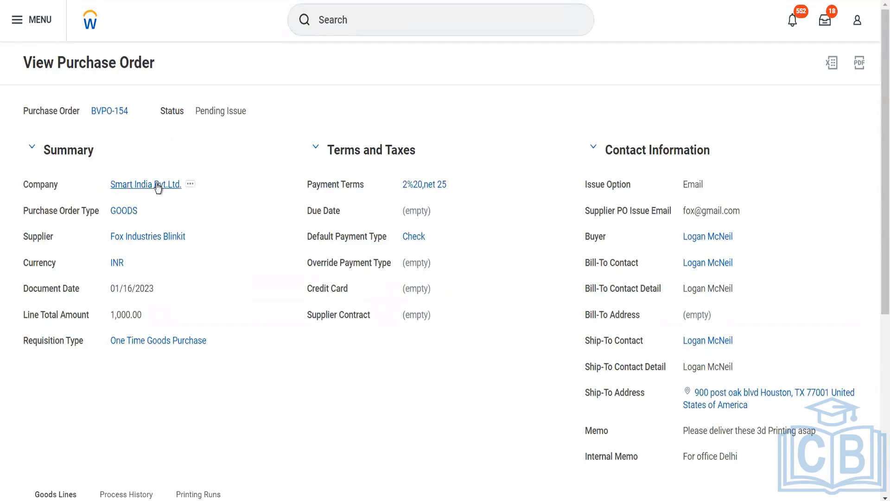
# Open the supplier Fox Industries Blinkit from the purchase order and show its recent purchase orders.
pyautogui.click(157, 236)
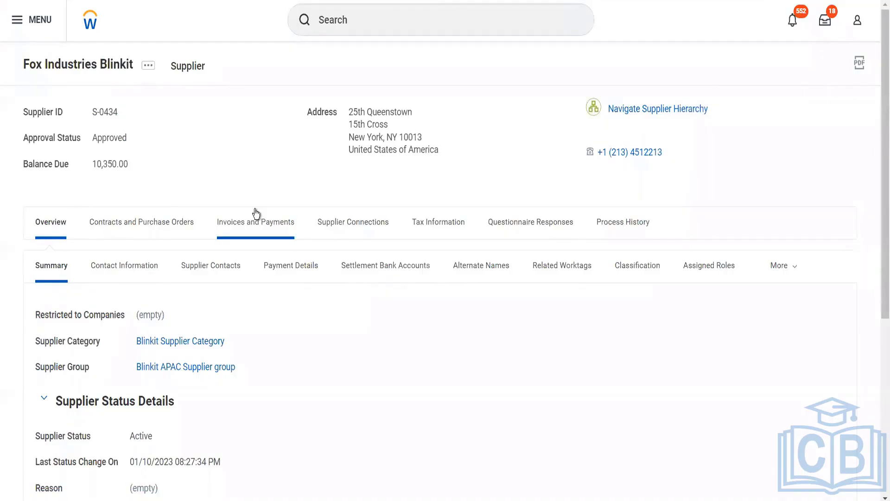
pyautogui.click(149, 227)
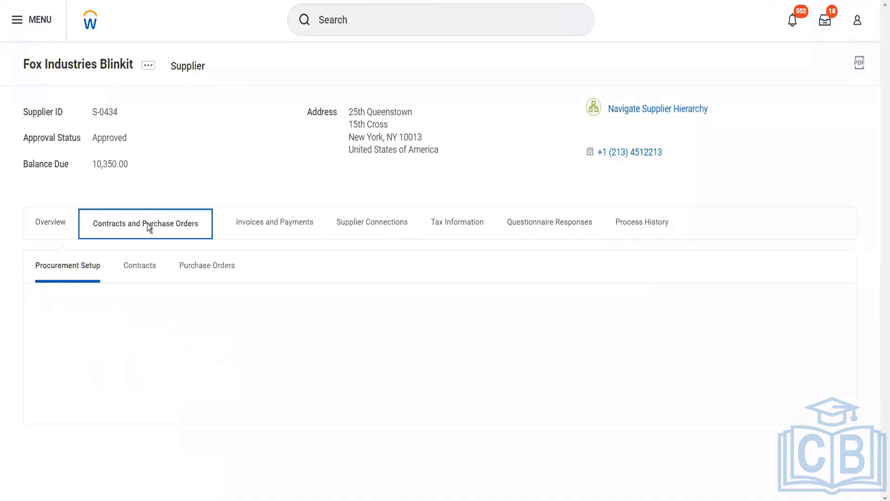
pyautogui.click(207, 274)
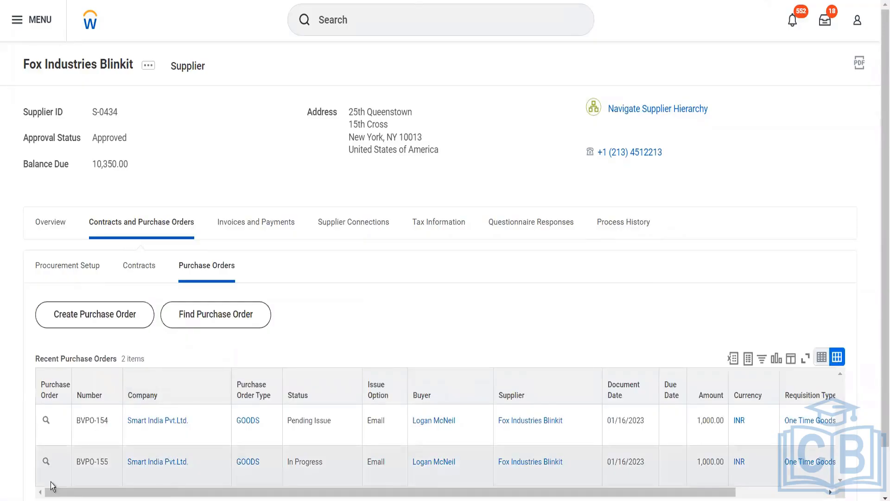
# Open the supplier's purchase order with status In Progress for editing.
pyautogui.click(56, 462)
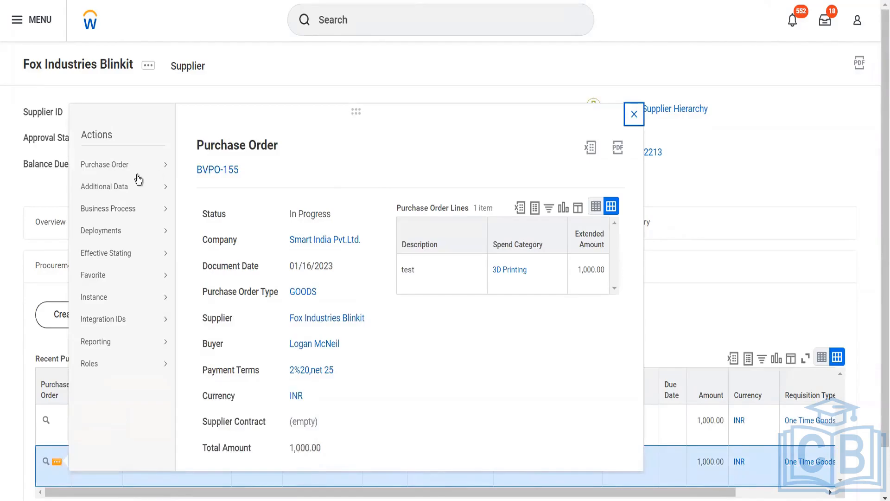
pyautogui.moveTo(132, 169)
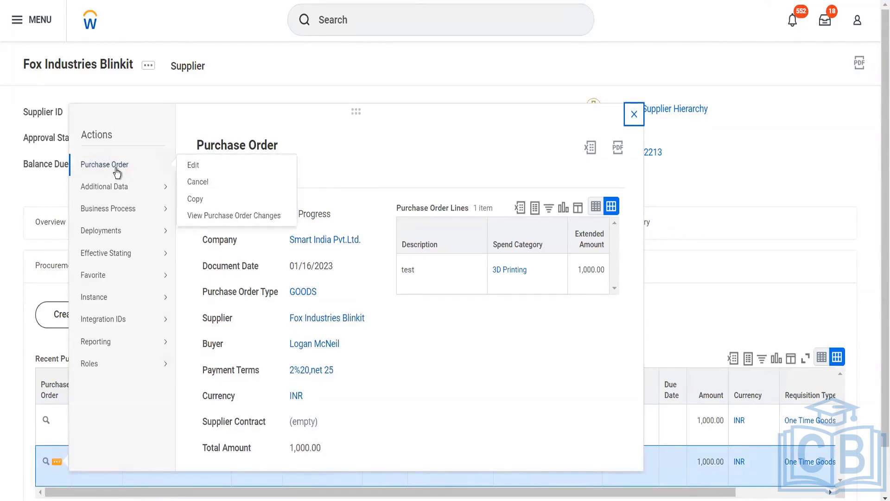
pyautogui.click(188, 205)
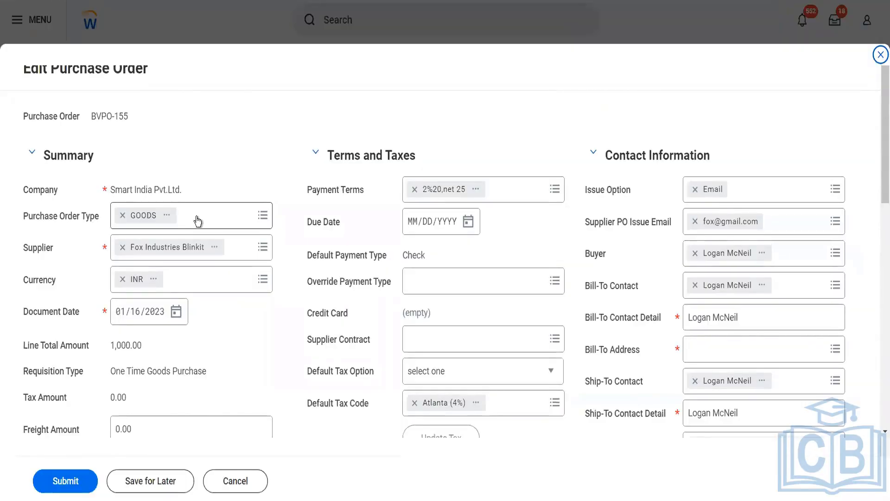
# Try to submit the purchase order from its edit form and inspect the reported error.
pyautogui.scroll(-10, 320, 320)
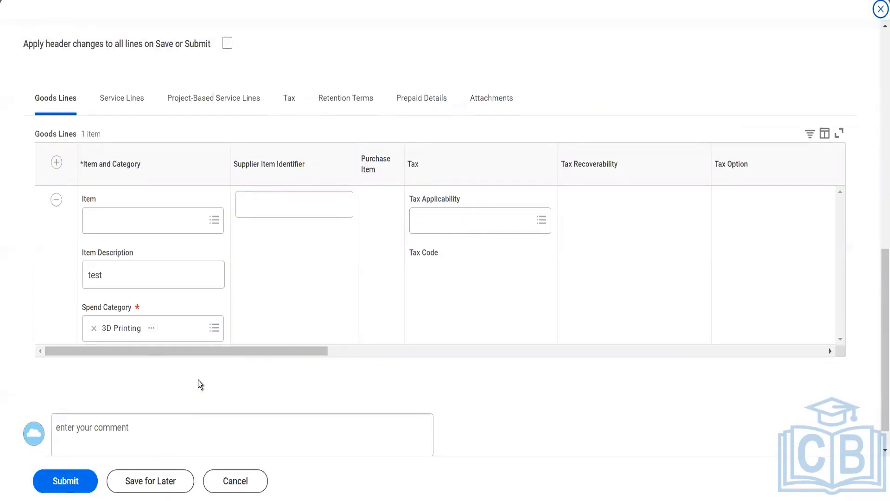
pyautogui.click(80, 478)
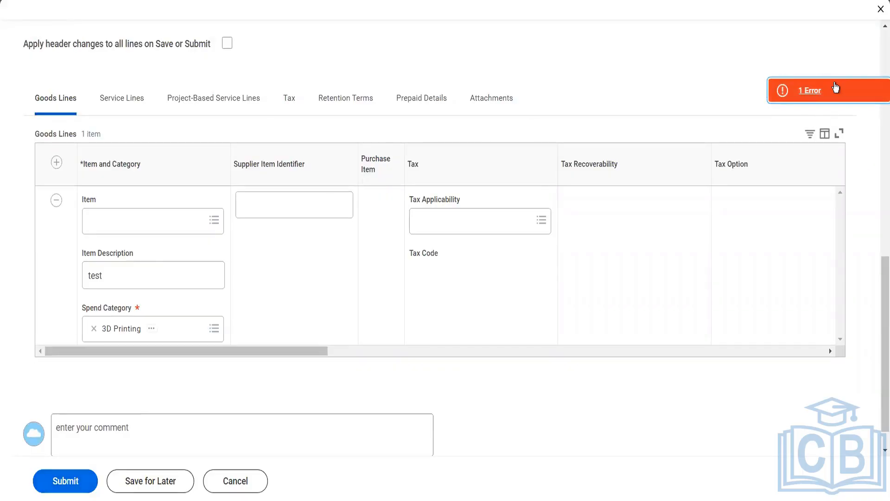
pyautogui.click(833, 90)
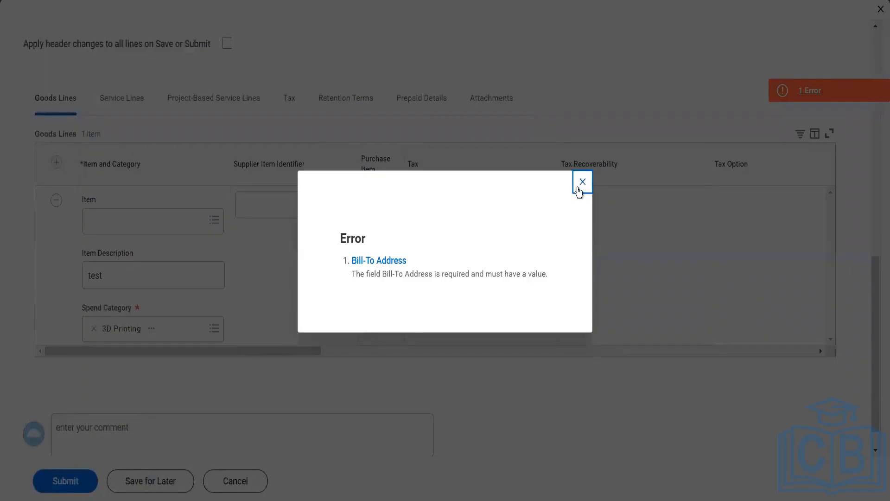
pyautogui.click(581, 181)
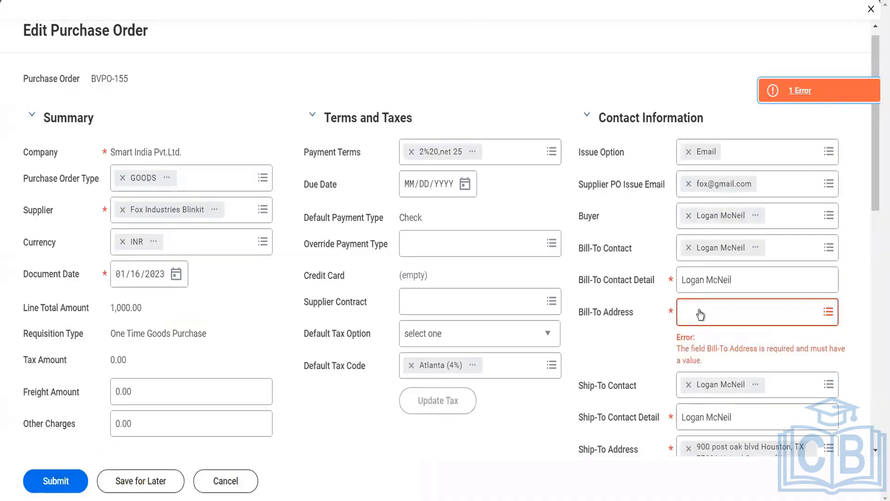
# Try to fill in the required Bill-To Address by searching for "hh" and "france".
pyautogui.click(700, 315)
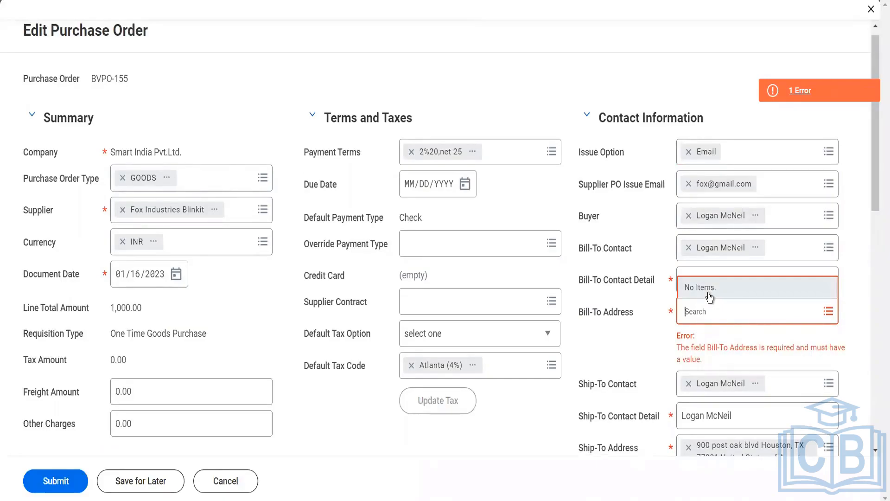
pyautogui.write('hh')
pyautogui.press('Return')
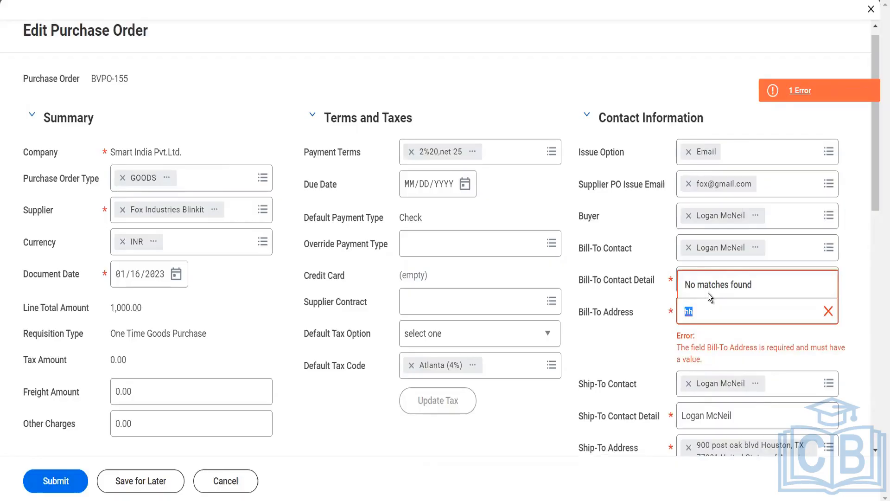
pyautogui.write('france')
pyautogui.press('Return')
pyautogui.click(746, 352)
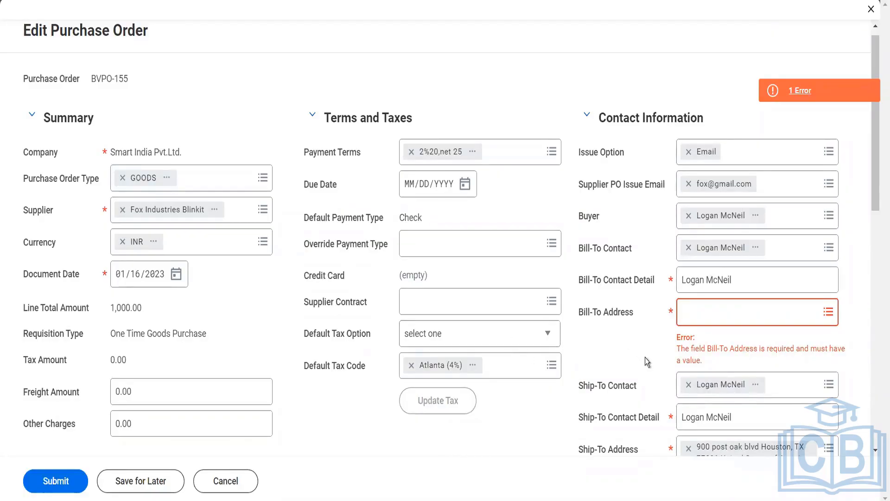
pyautogui.scroll(-3, 645, 358)
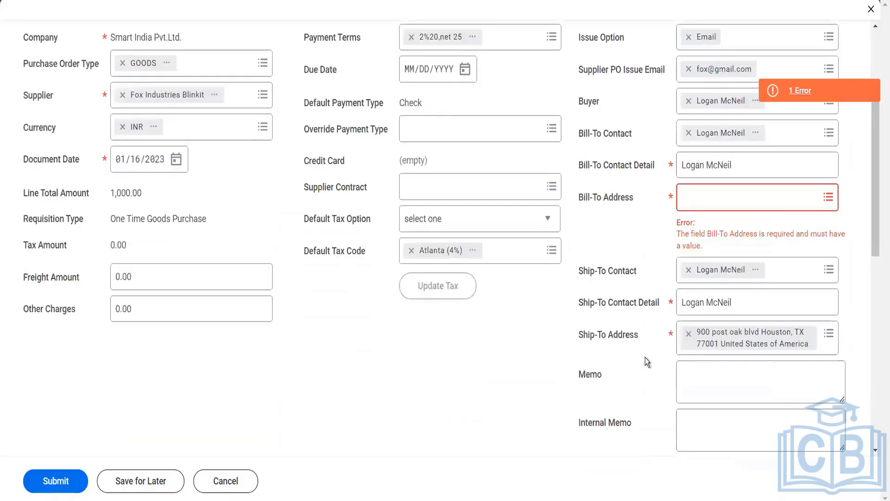
pyautogui.click(731, 349)
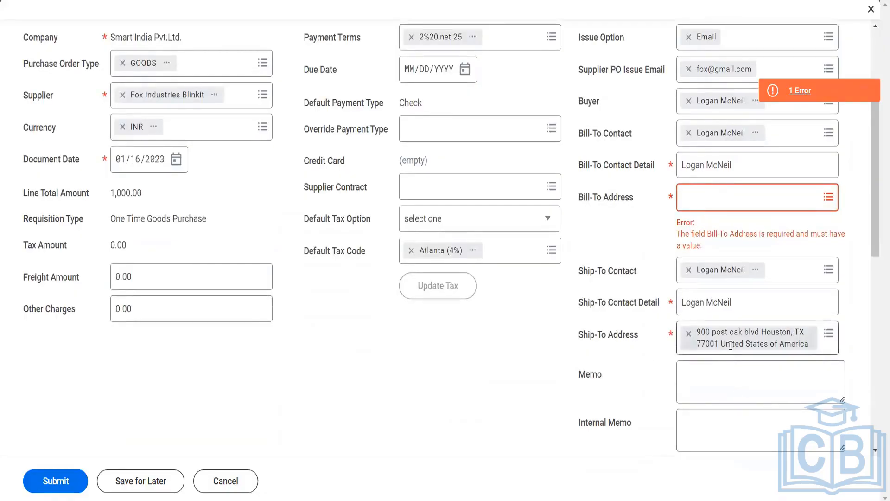
pyautogui.click(455, 318)
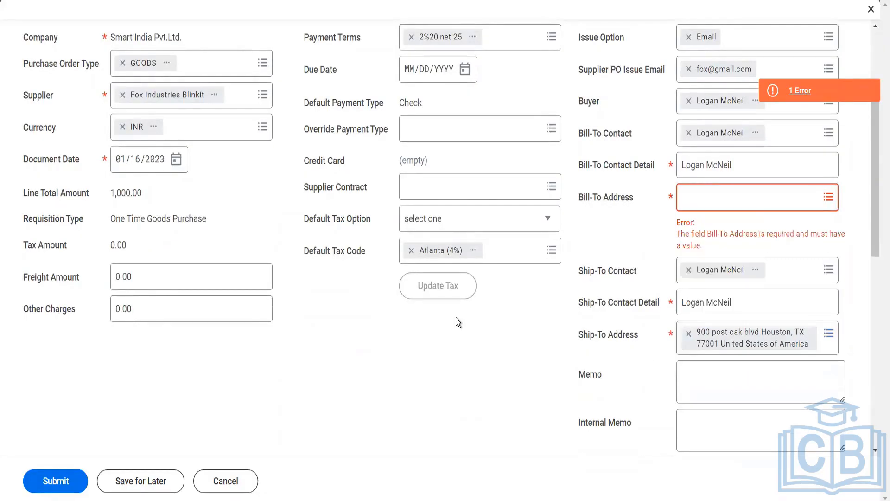
pyautogui.scroll(3, 301, 269)
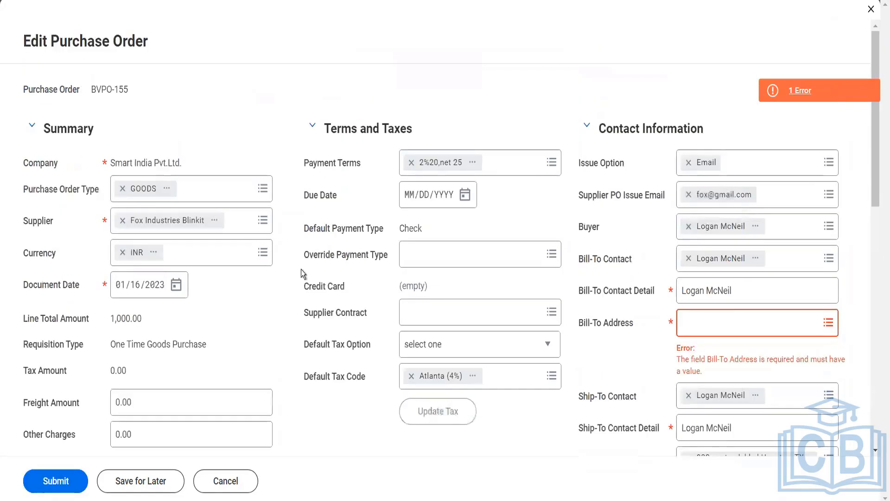
# Open the supplier Fox Industries Blinkit from the purchase order form, discarding the unsaved purchase order changes.
pyautogui.click(215, 221)
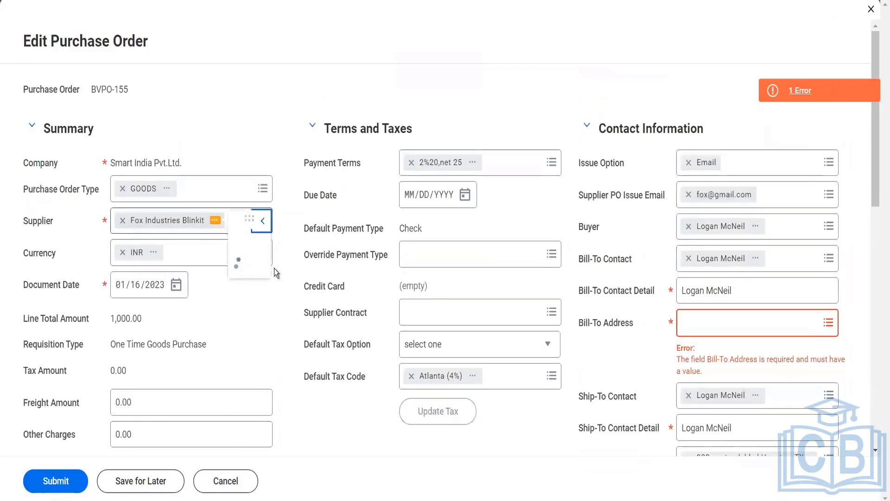
pyautogui.click(272, 268)
pyautogui.click(286, 278)
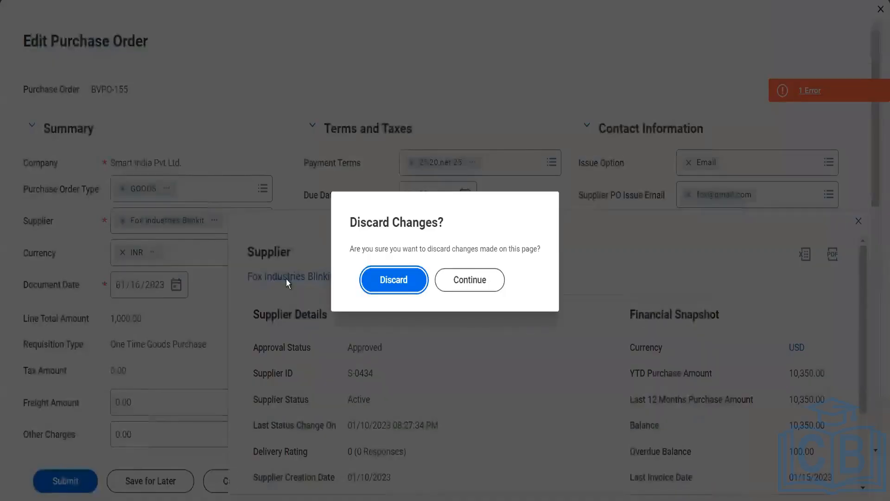
pyautogui.click(390, 281)
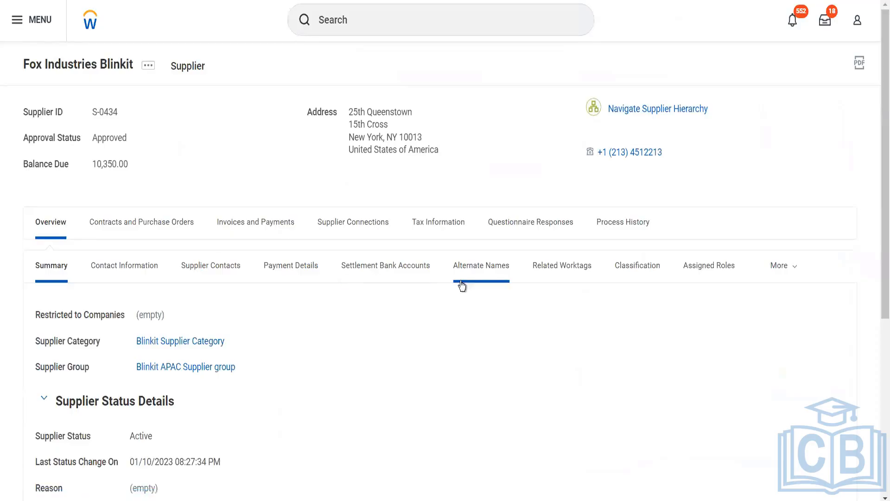
# Show the supplier's recent purchase orders and open the one with status Pending Issue.
pyautogui.click(184, 223)
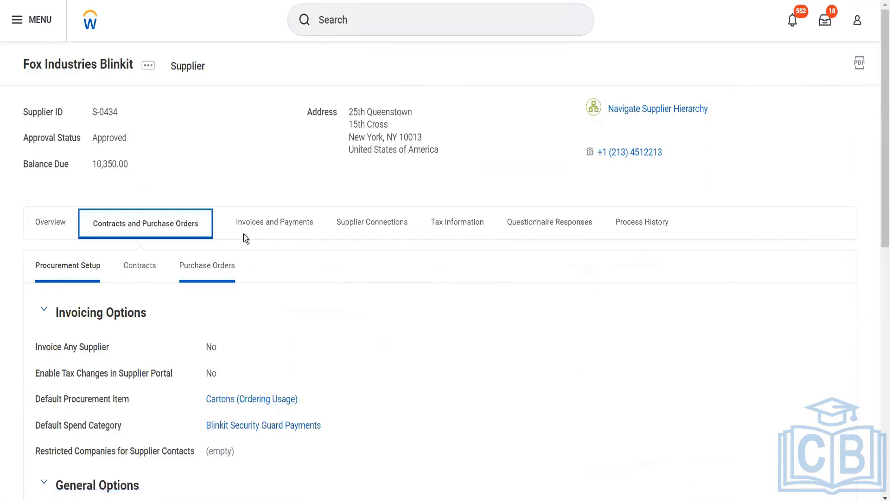
pyautogui.click(251, 223)
pyautogui.click(169, 229)
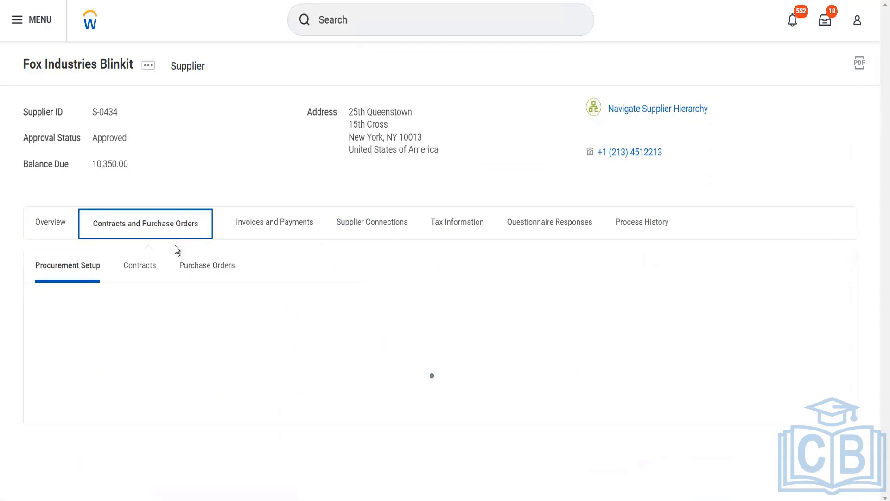
pyautogui.click(195, 265)
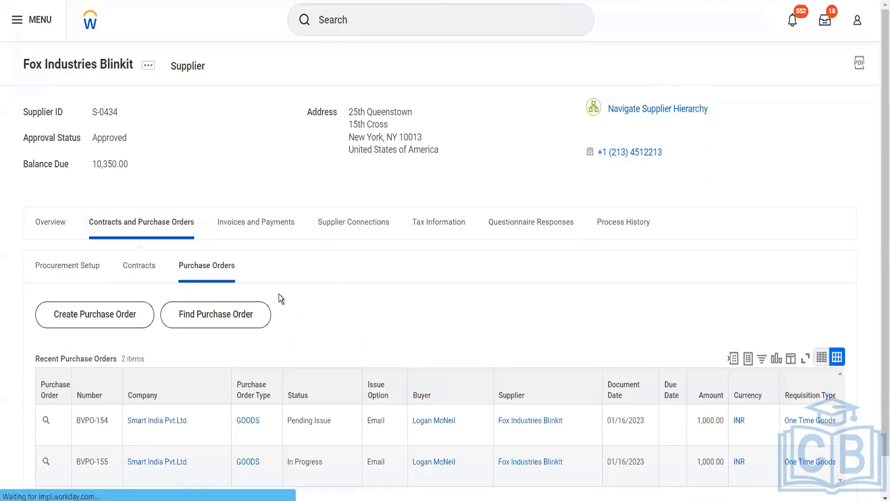
pyautogui.scroll(-1, 280, 294)
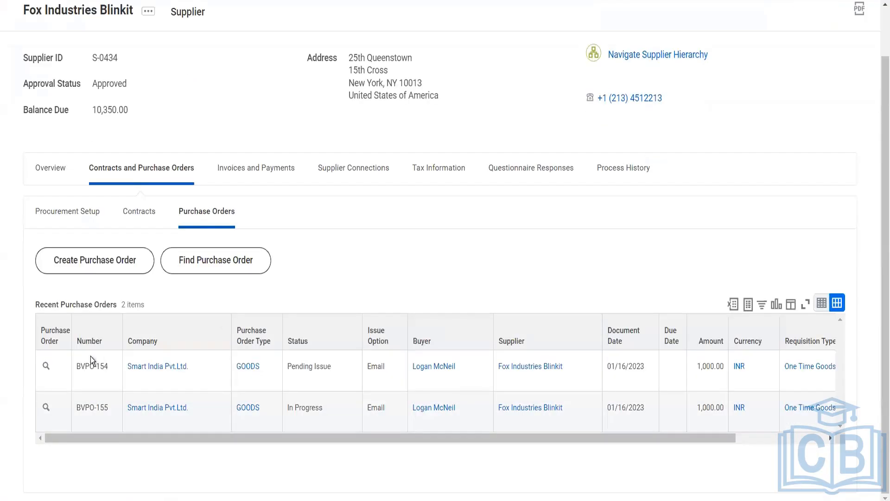
pyautogui.click(47, 365)
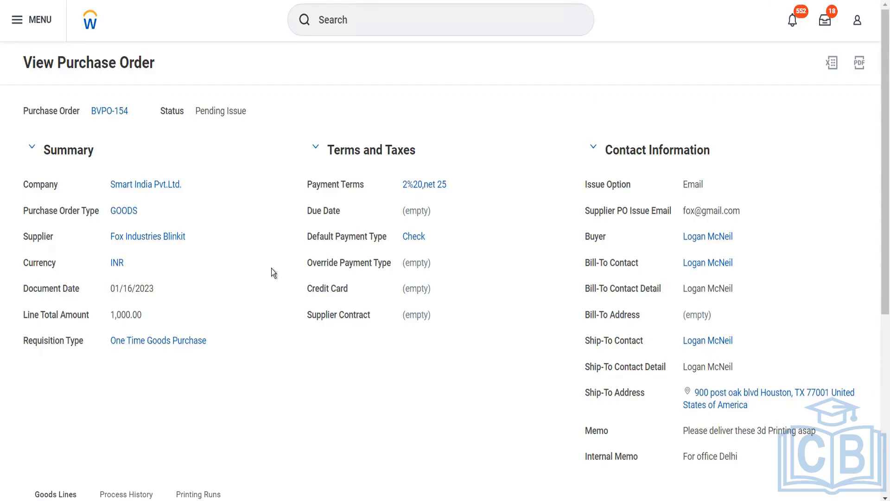
# Open the company Smart India Pvt.Ltd. from the purchase order in a separate tab and start editing its contact information.
pyautogui.rightClick(162, 185)
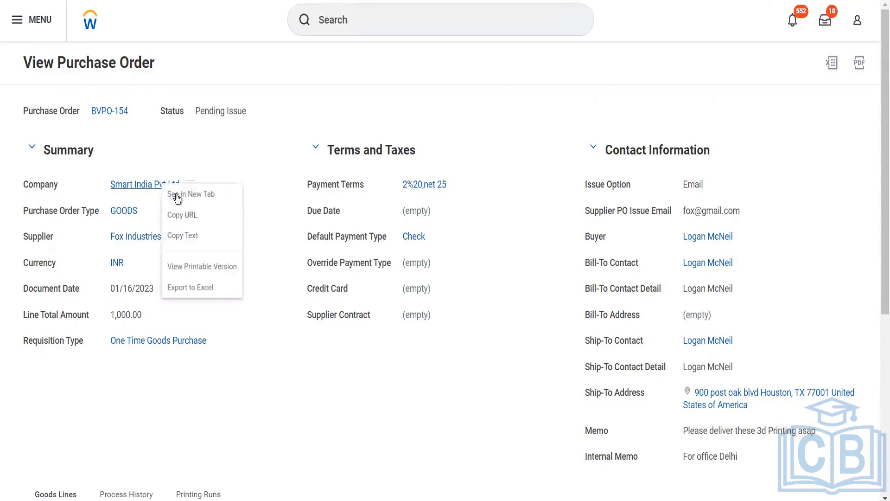
pyautogui.click(177, 195)
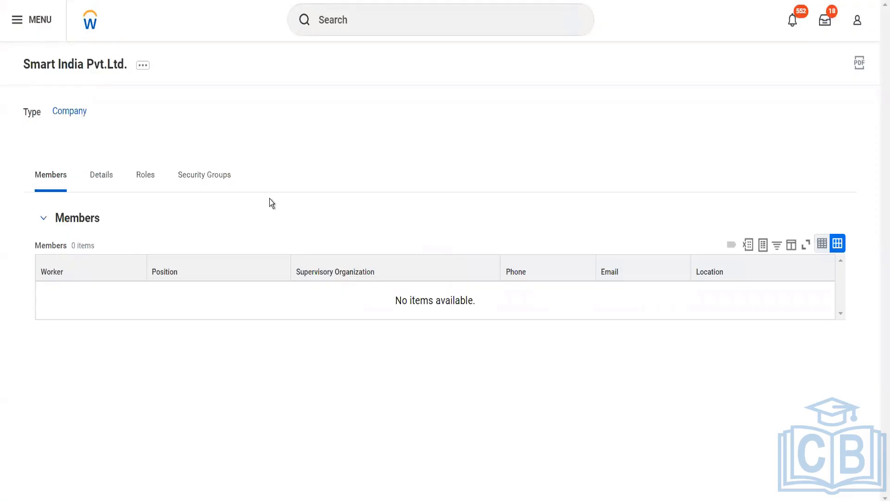
pyautogui.click(144, 65)
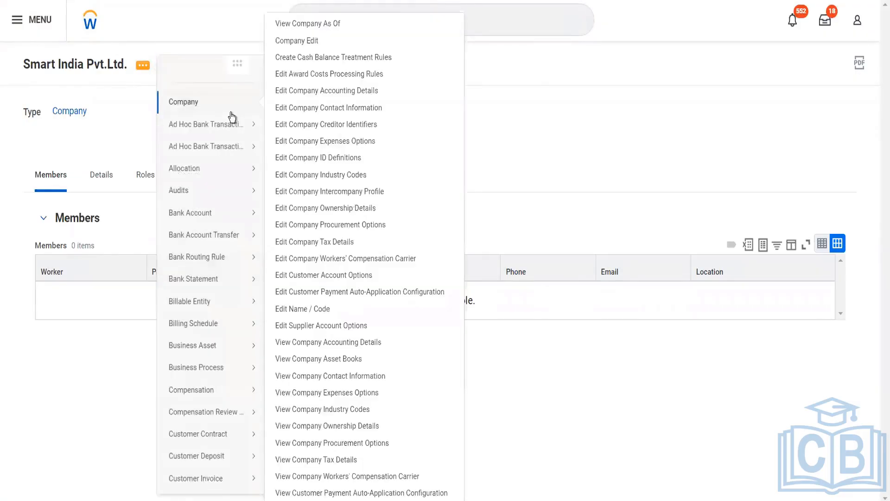
pyautogui.click(320, 113)
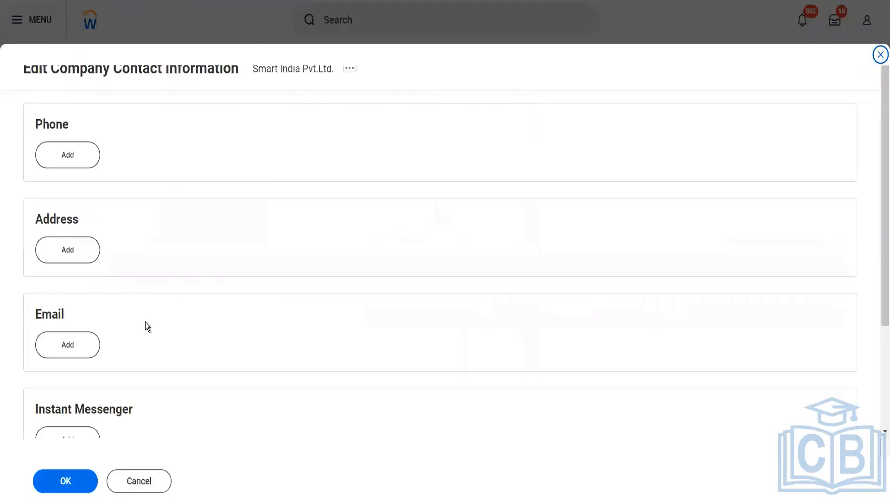
pyautogui.scroll(-3, 145, 324)
pyautogui.scroll(2, 145, 324)
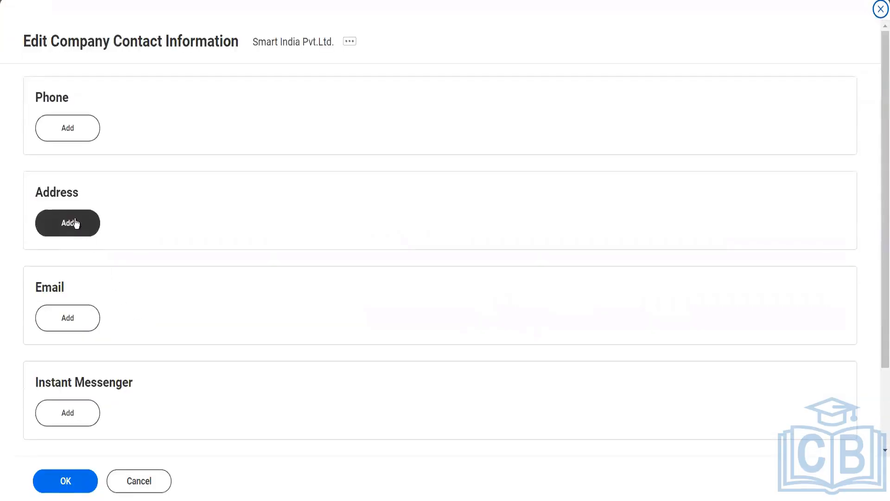
# Add an address to the company's contact information and fill in Address Line 1.
pyautogui.click(77, 224)
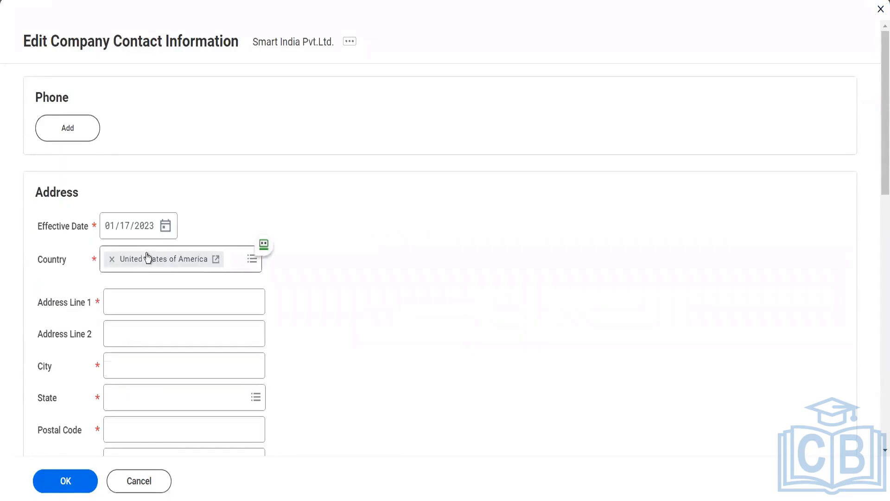
pyautogui.scroll(-2, 300, 294)
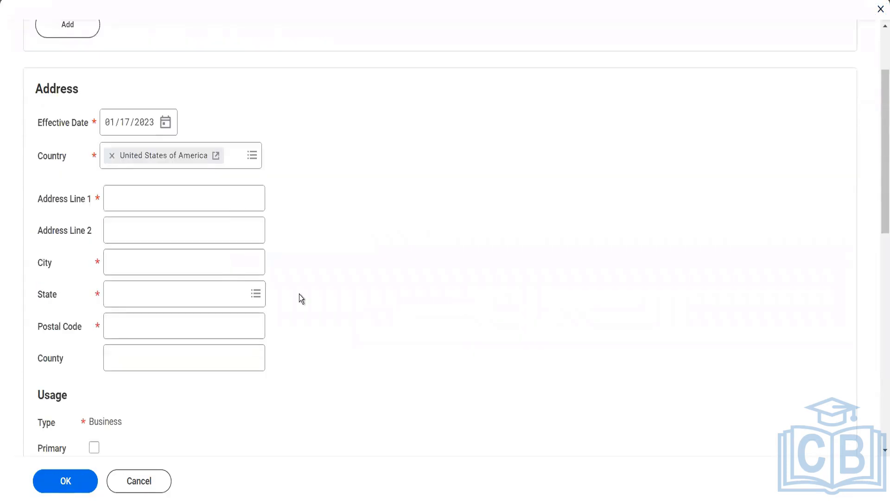
pyautogui.click(179, 208)
pyautogui.write('15')
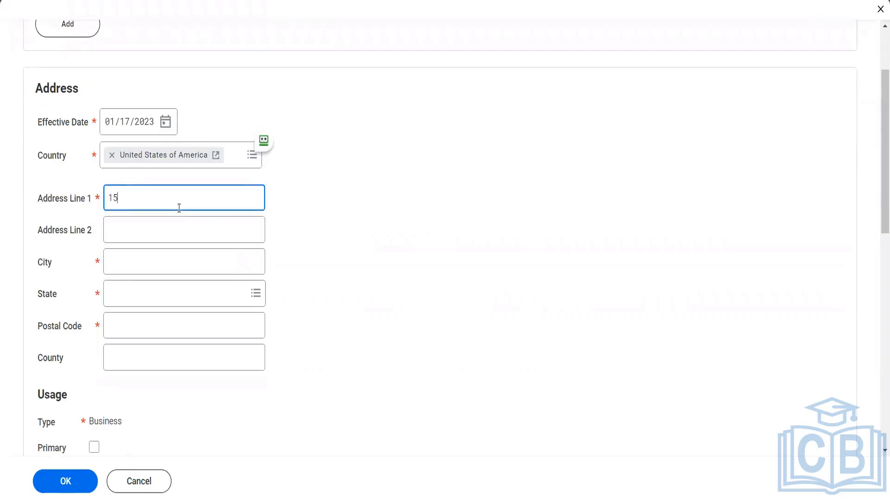
pyautogui.write('th cur')
pyautogui.press('BackSpace')
pyautogui.press('BackSpace')
pyautogui.write('r')
pyautogui.press('Tab')
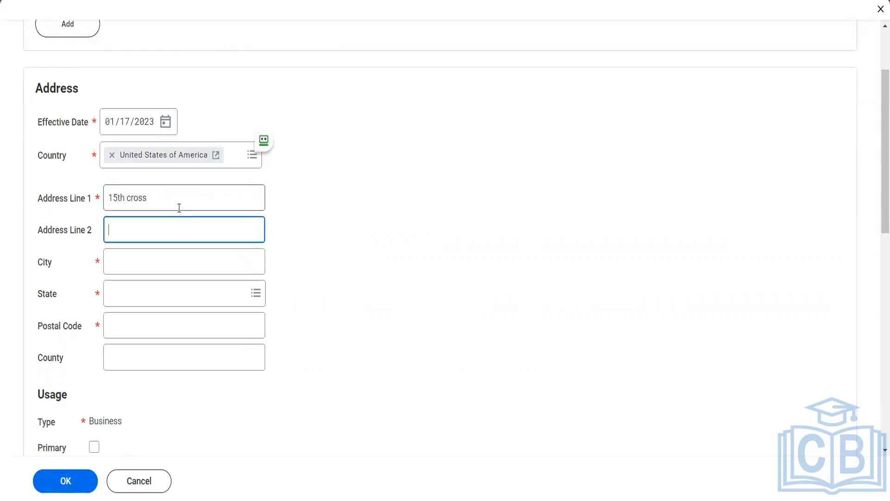
# Fill in Address Line 2 and the city of the company's new address.
pyautogui.write('16th avenue')
pyautogui.press('Tab')
pyautogui.write('Quee')
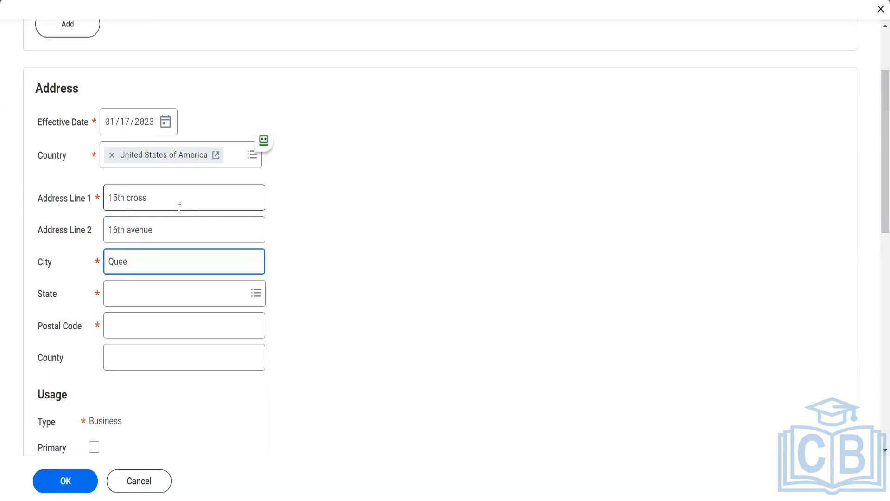
pyautogui.write('nstown')
pyautogui.press('Tab')
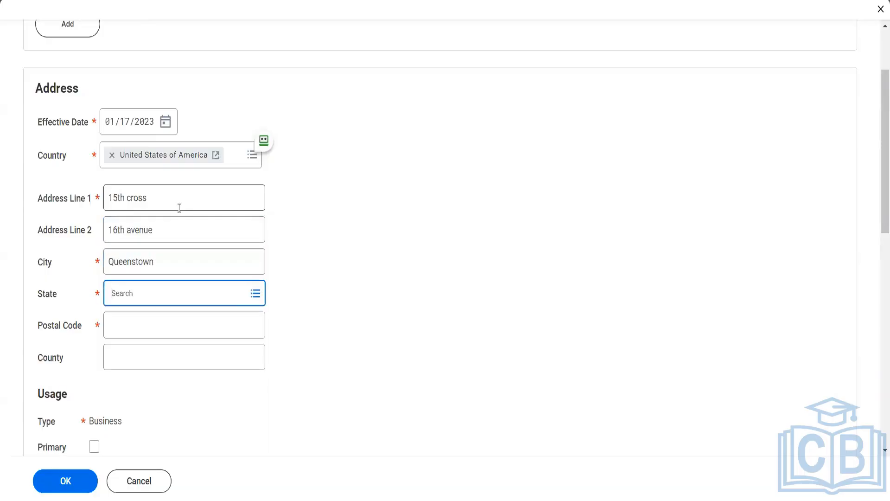
# Select the state and enter the postal code of the company's new address.
pyautogui.write('NY')
pyautogui.press('Tab')
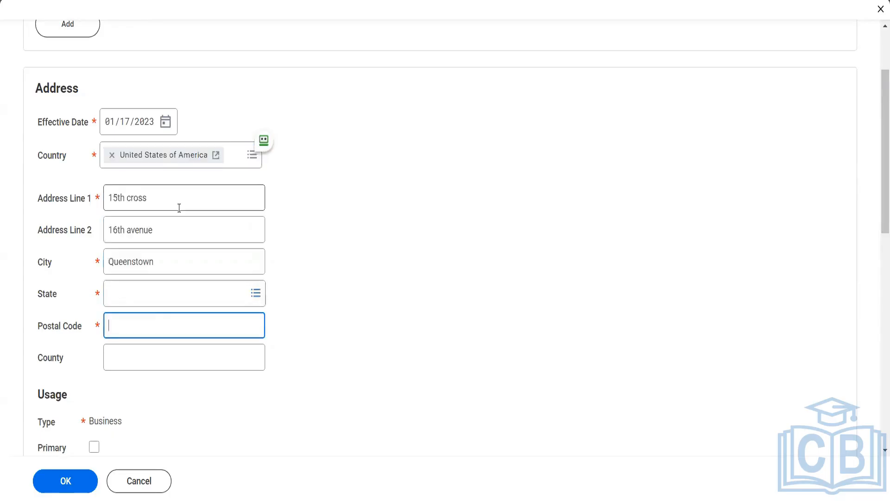
pyautogui.click(155, 301)
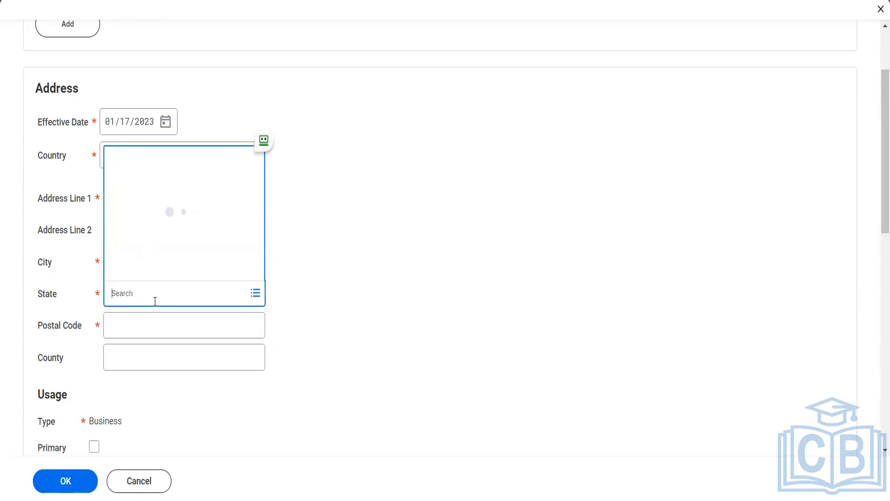
pyautogui.write('NY')
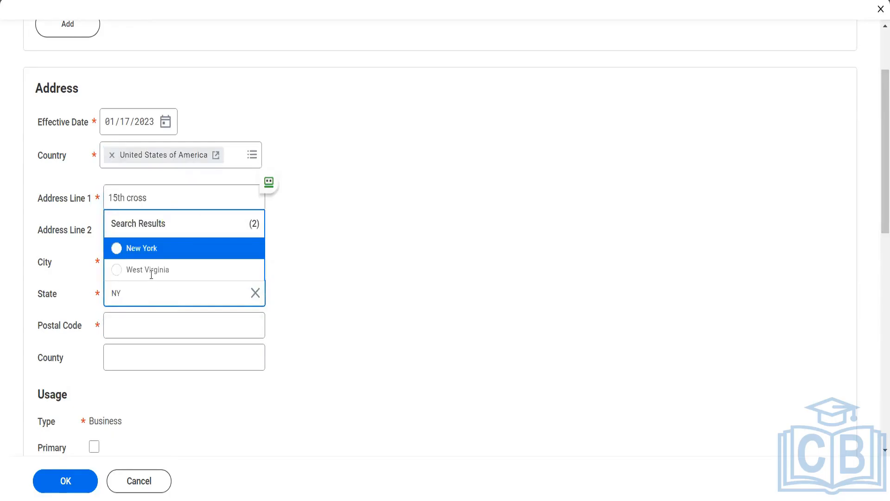
pyautogui.click(146, 253)
pyautogui.click(132, 326)
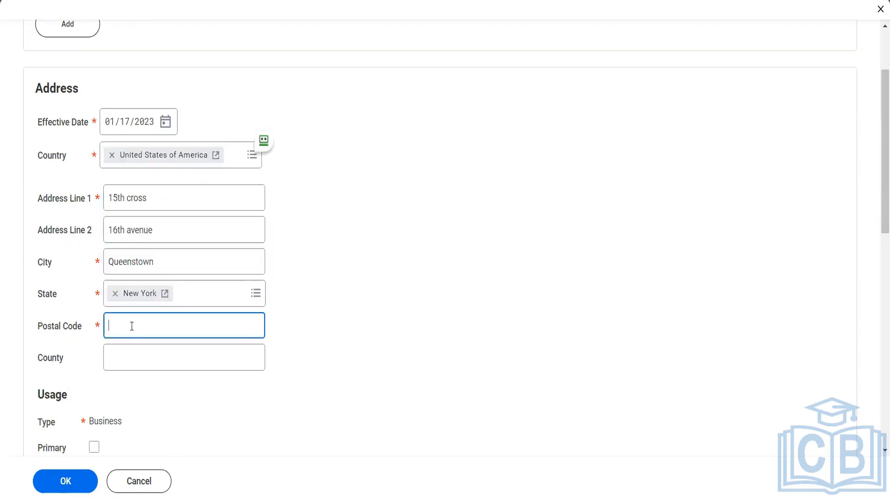
pyautogui.write('10013')
pyautogui.click(150, 363)
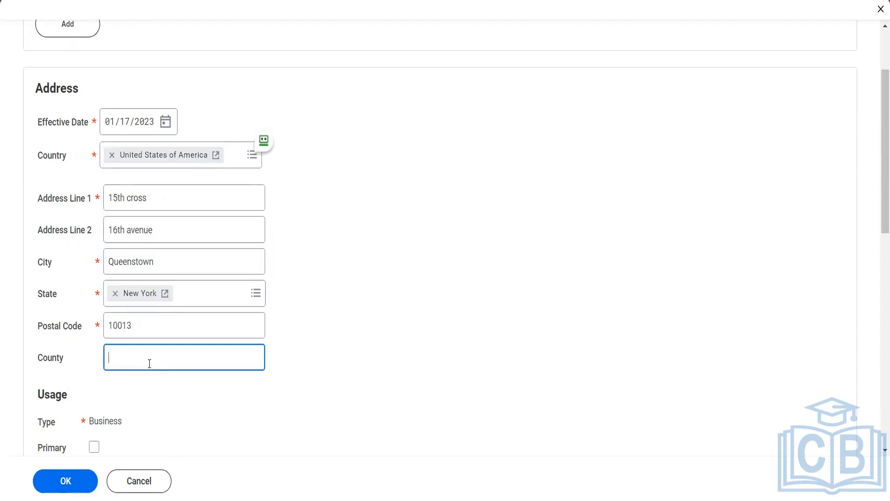
# Mark the address as primary and add Storage, Street Address, Tax Reporting, Mailing and Other - Business to its uses.
pyautogui.scroll(-2, 149, 364)
pyautogui.click(94, 352)
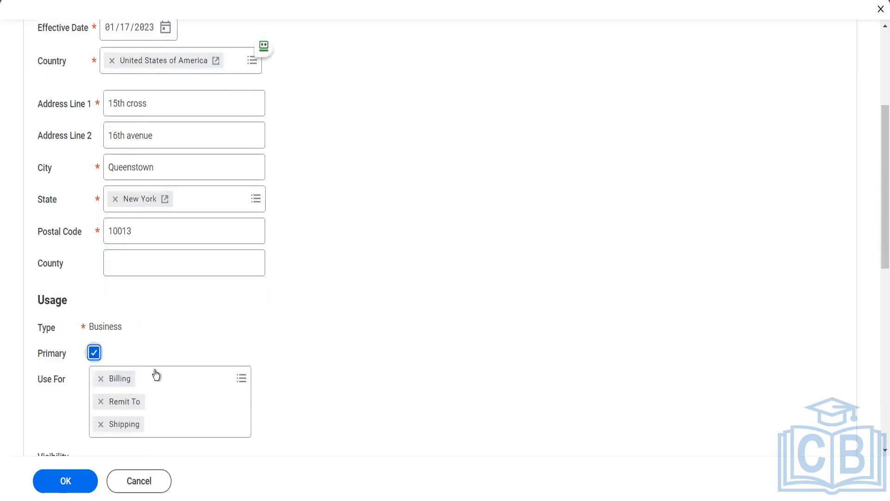
pyautogui.click(170, 380)
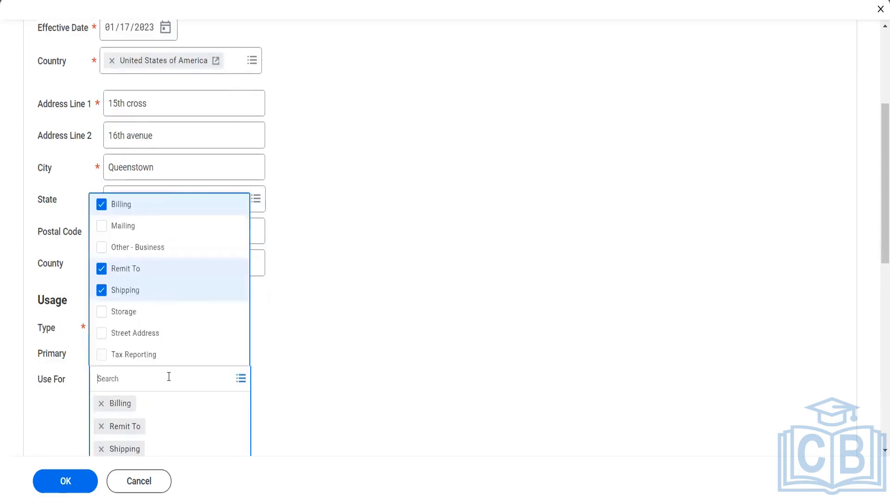
pyautogui.click(140, 320)
pyautogui.click(139, 333)
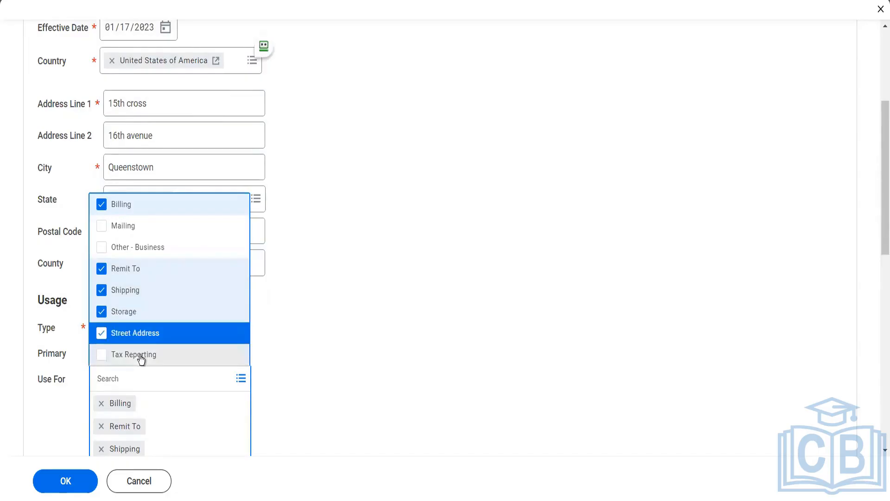
pyautogui.click(139, 356)
pyautogui.click(124, 227)
pyautogui.click(126, 247)
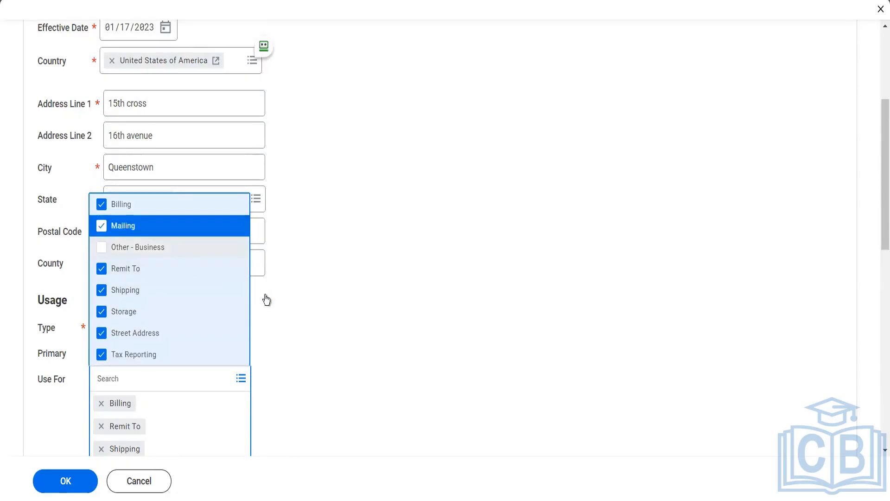
# Save the company's contact information and return to the Smart India Pvt.Ltd. company page.
pyautogui.click(265, 295)
pyautogui.scroll(-5, 232, 334)
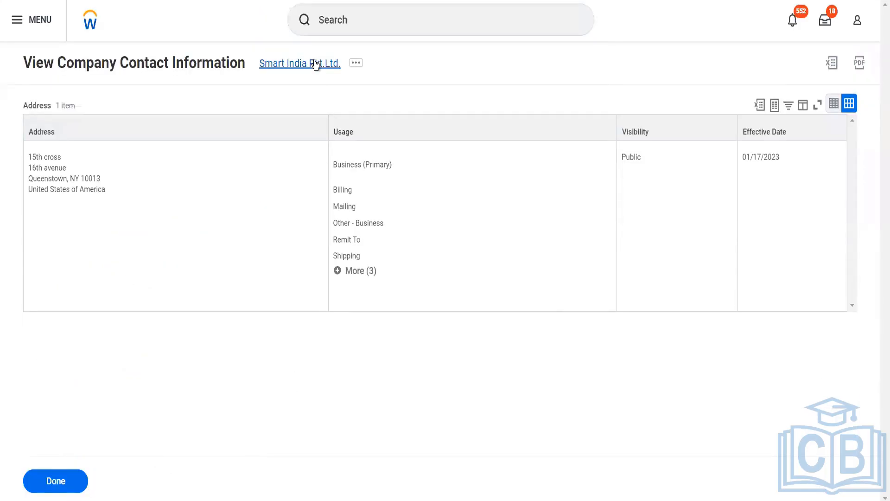
pyautogui.click(322, 64)
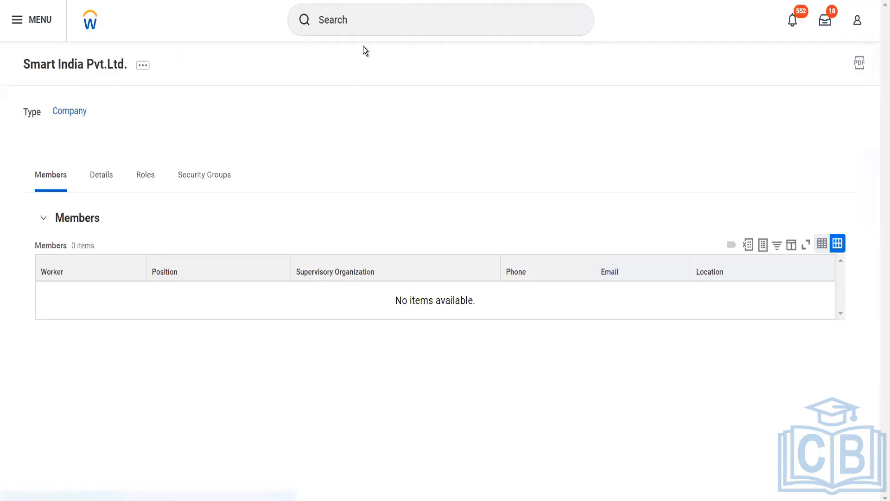
# Search for "Supplier: Fox", open the supplier Fox Industries Blinkit and show its contact information.
pyautogui.click(358, 16)
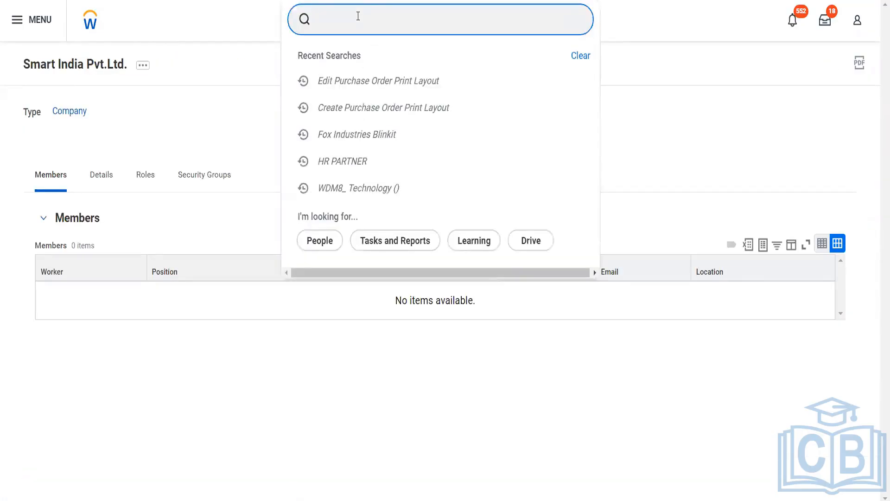
pyautogui.write('Supplier:')
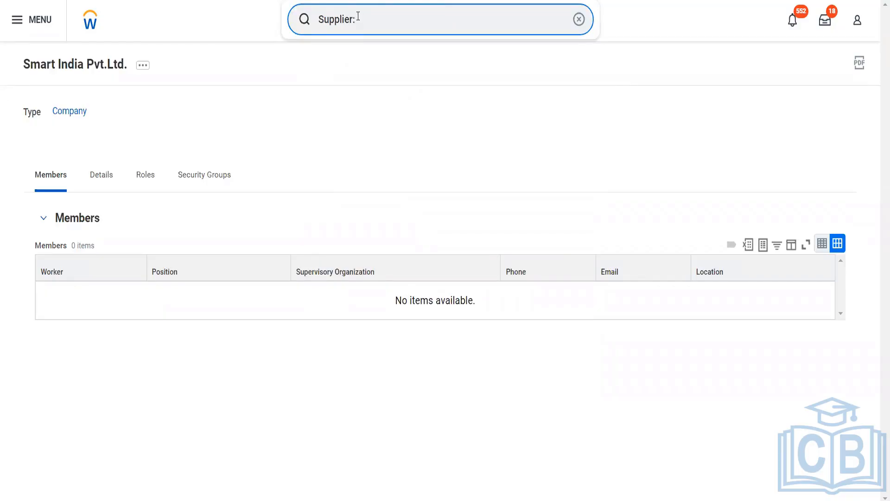
pyautogui.write('Fox')
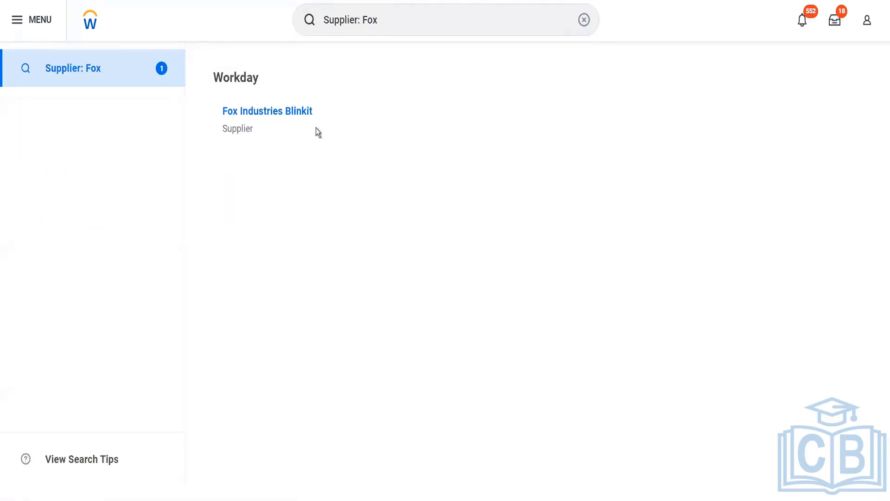
pyautogui.click(298, 115)
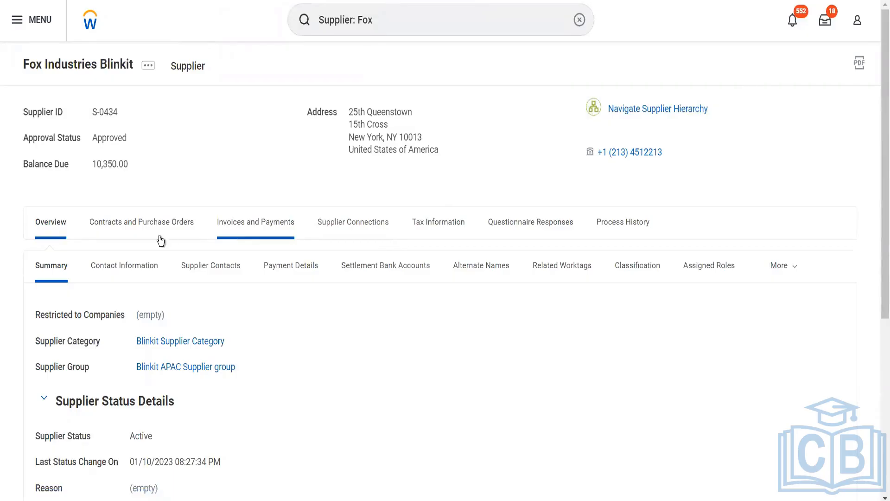
pyautogui.click(153, 267)
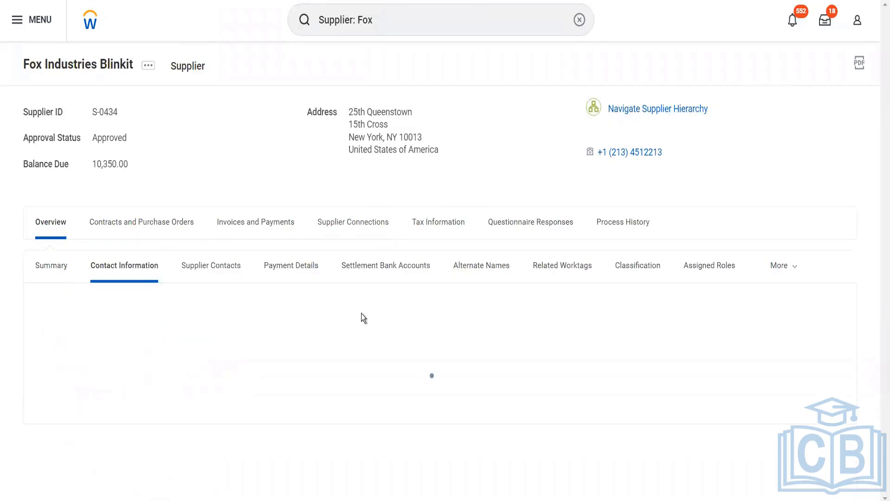
# Review the phone, address and email entries in the contact information of the supplier Fox Industries Blinkit.
pyautogui.scroll(-4, 419, 238)
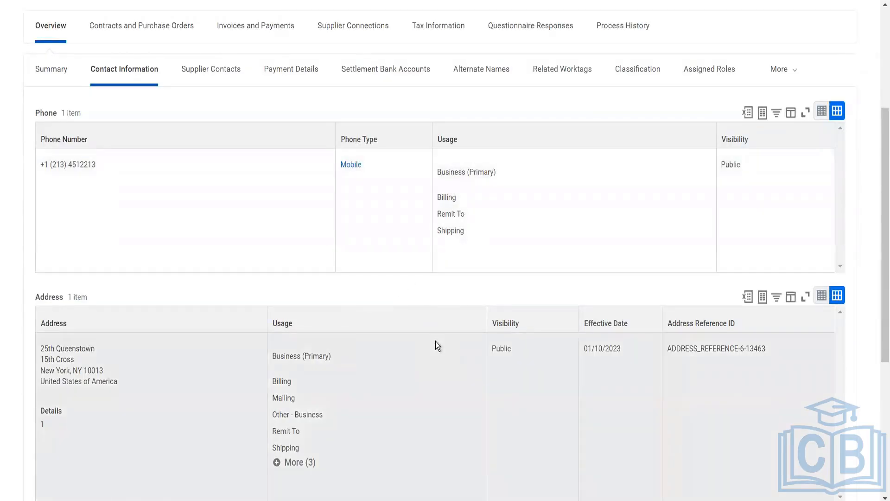
pyautogui.scroll(-5, 435, 341)
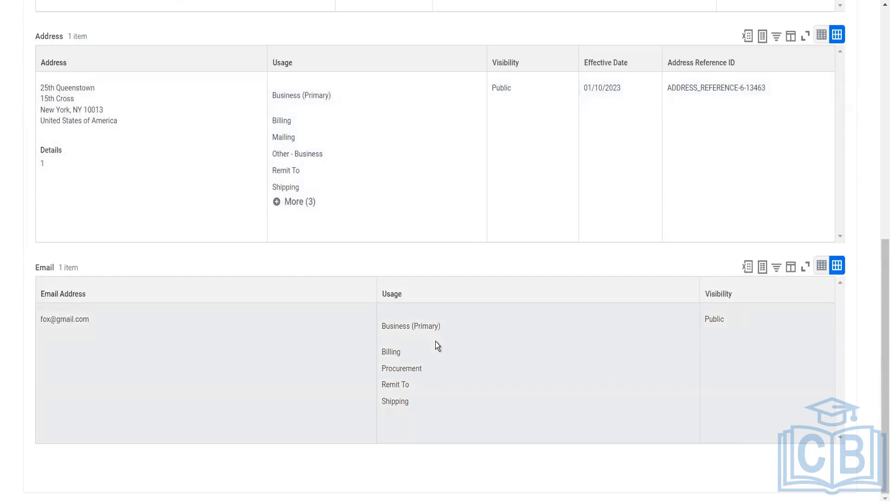
pyautogui.scroll(9, 435, 341)
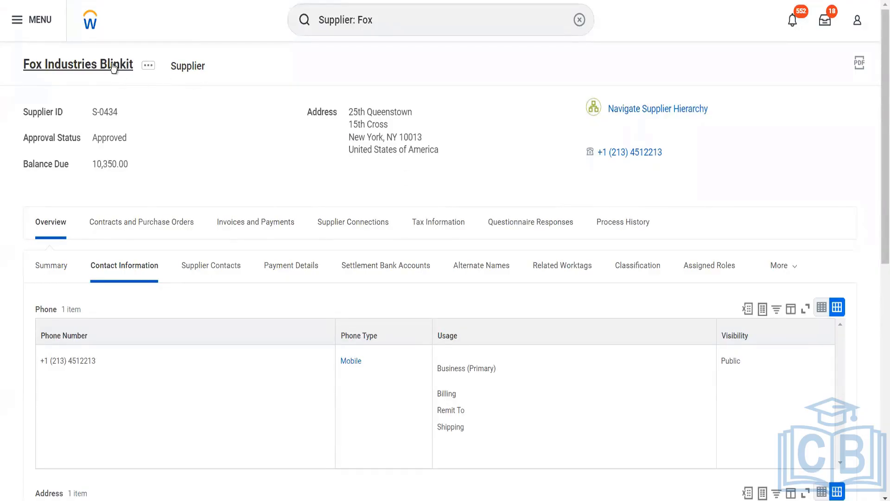
pyautogui.click(379, 23)
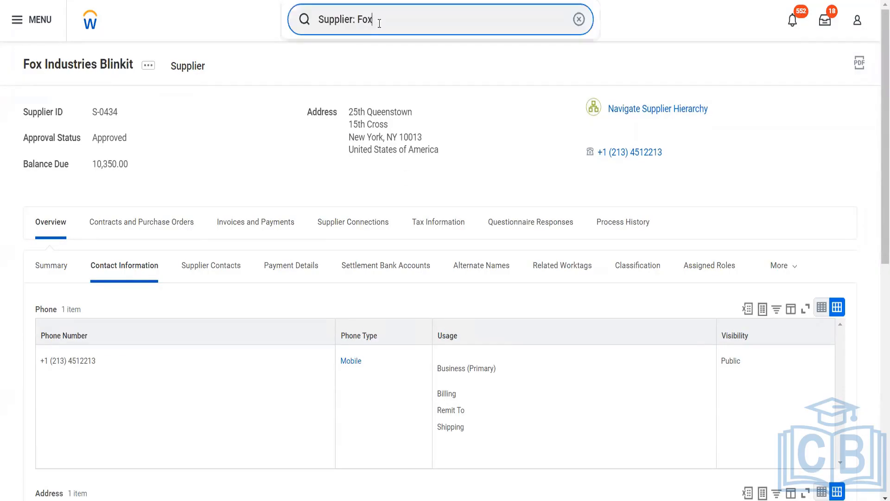
# Show the supplier's purchase orders and start a copy of the order with status Pending Issue.
pyautogui.click(163, 226)
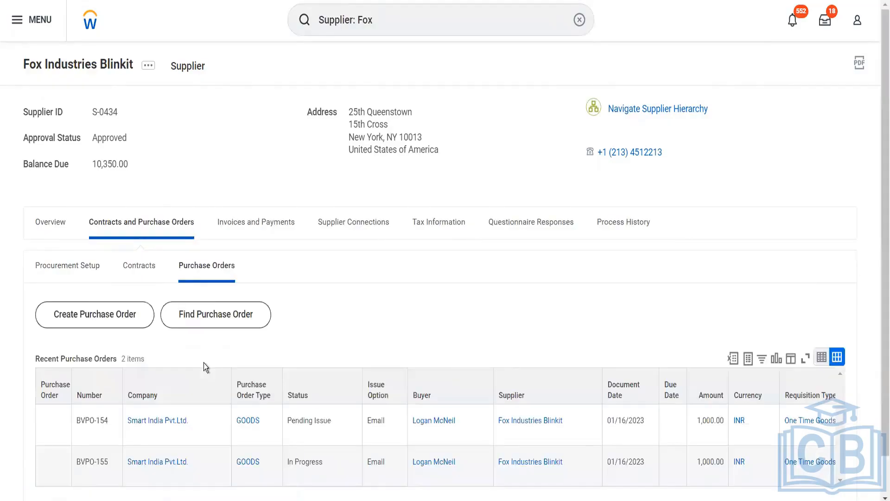
pyautogui.scroll(-1, 204, 363)
pyautogui.click(57, 368)
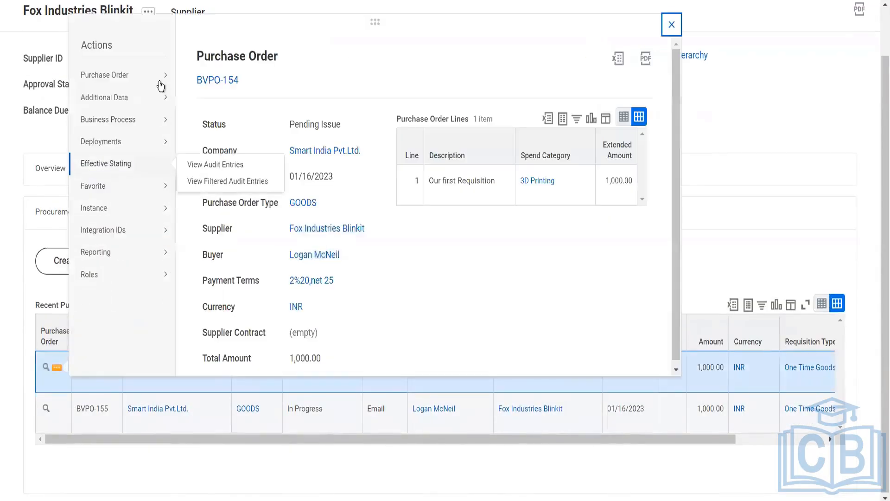
pyautogui.moveTo(157, 75)
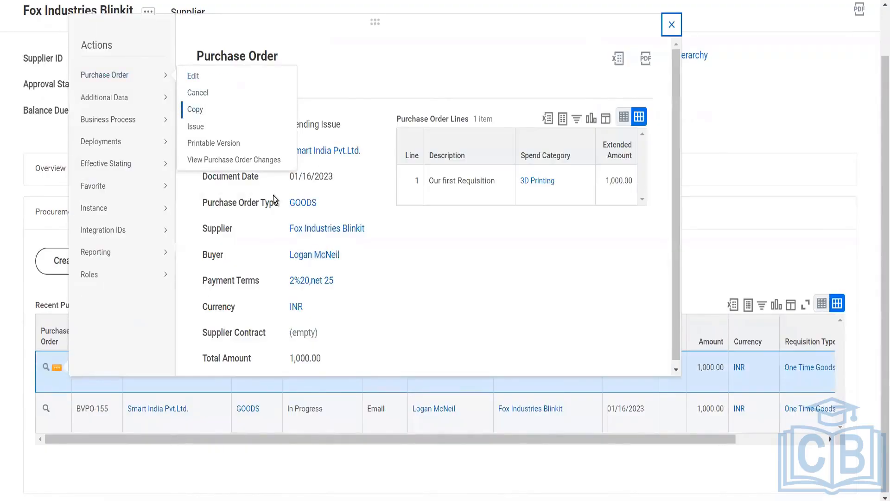
pyautogui.click(195, 110)
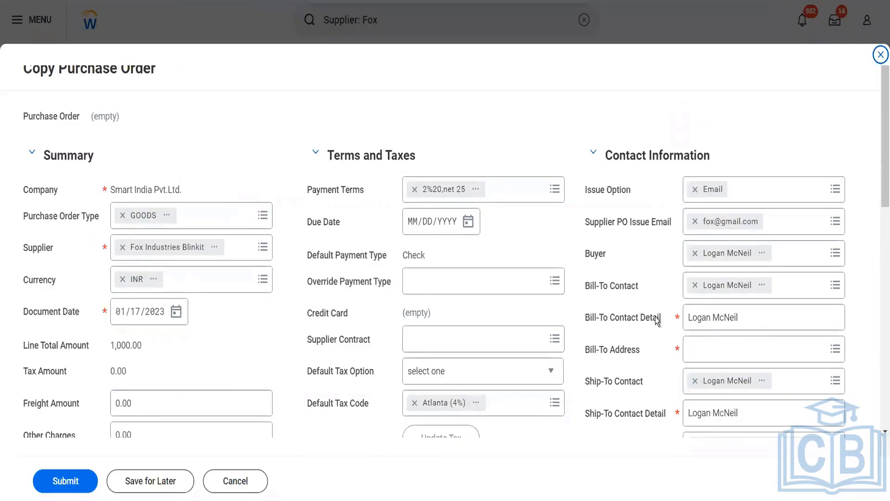
# Select the company's Queenstown address as the Bill-To Address of the copied purchase order.
pyautogui.scroll(-3, 656, 320)
pyautogui.click(722, 184)
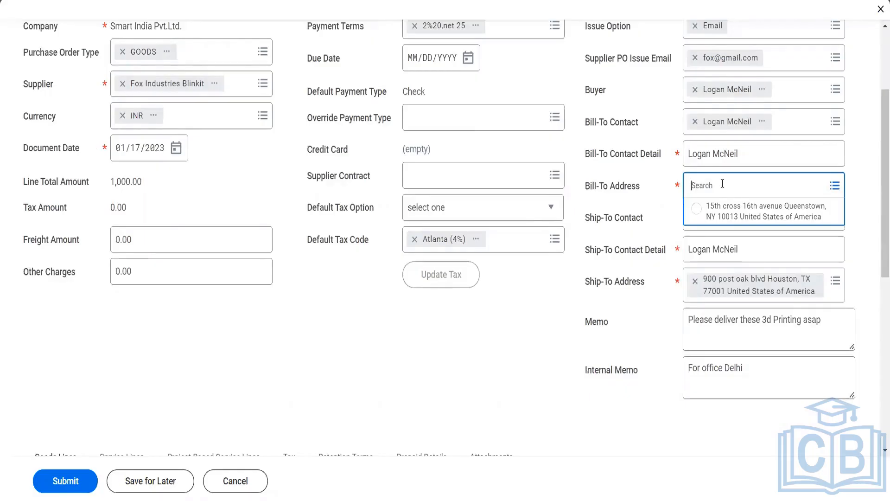
pyautogui.click(724, 212)
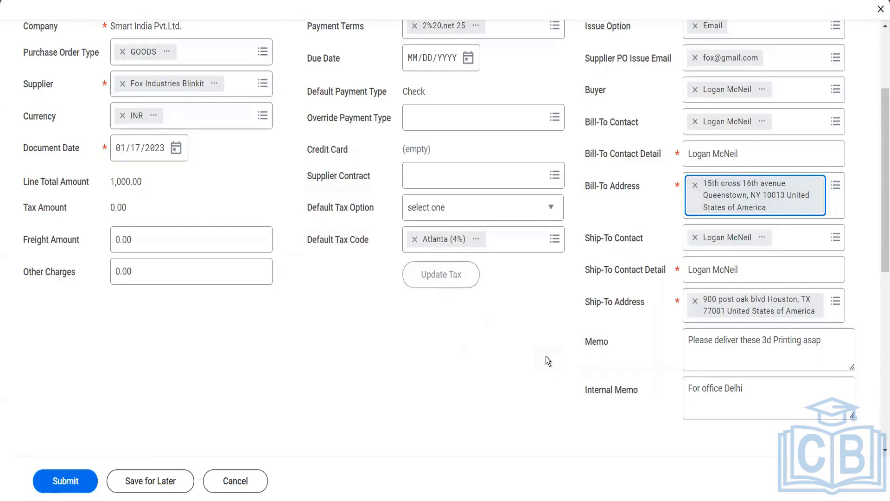
# Set the quantity of the 3D Printing goods line to 20 and submit the copied purchase order.
pyautogui.scroll(-10, 546, 356)
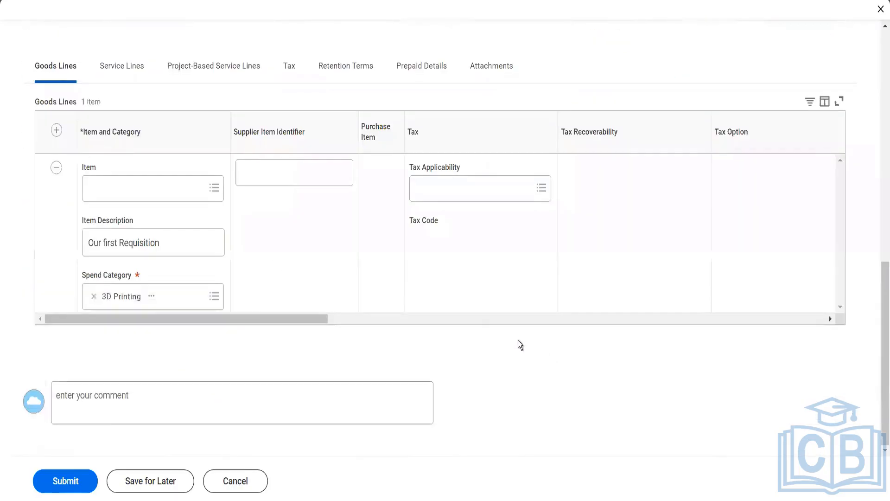
pyautogui.click(486, 324)
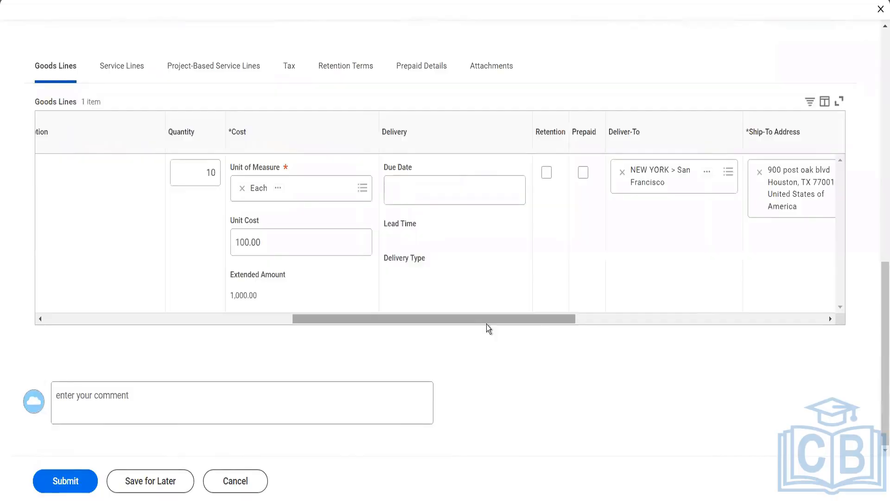
pyautogui.click(212, 177)
pyautogui.write('20')
pyautogui.press('Tab')
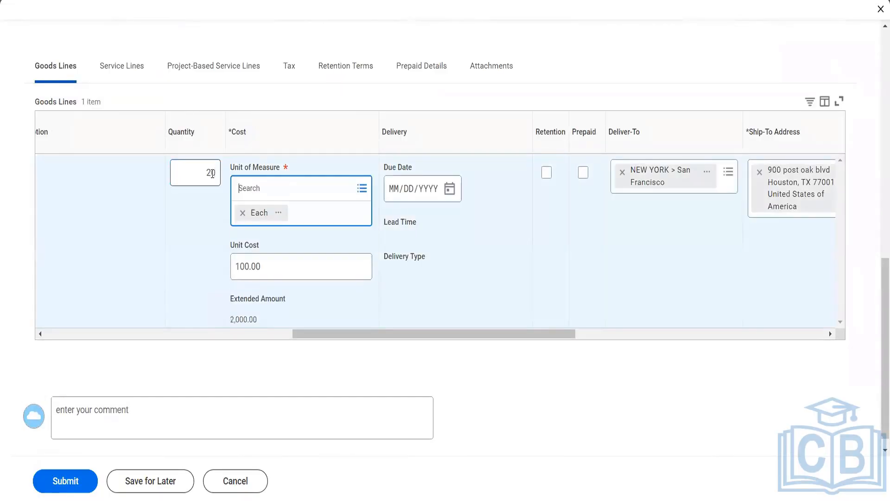
pyautogui.click(65, 481)
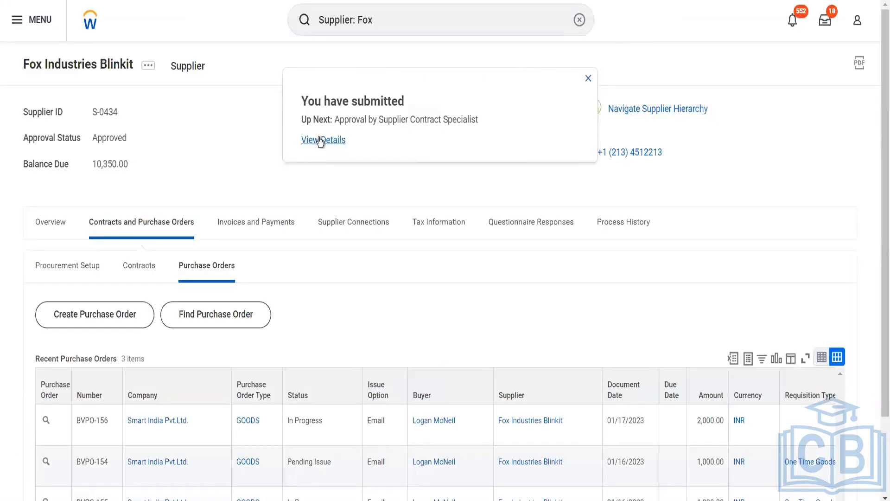
# View the details of the submitted purchase order and check its process history for the pending approval step.
pyautogui.click(320, 139)
pyautogui.click(120, 200)
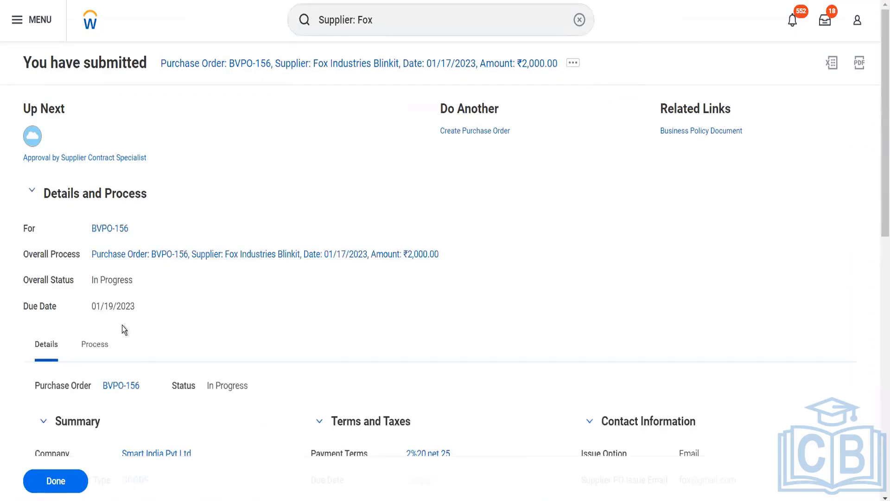
pyautogui.click(96, 344)
pyautogui.scroll(-2, 278, 305)
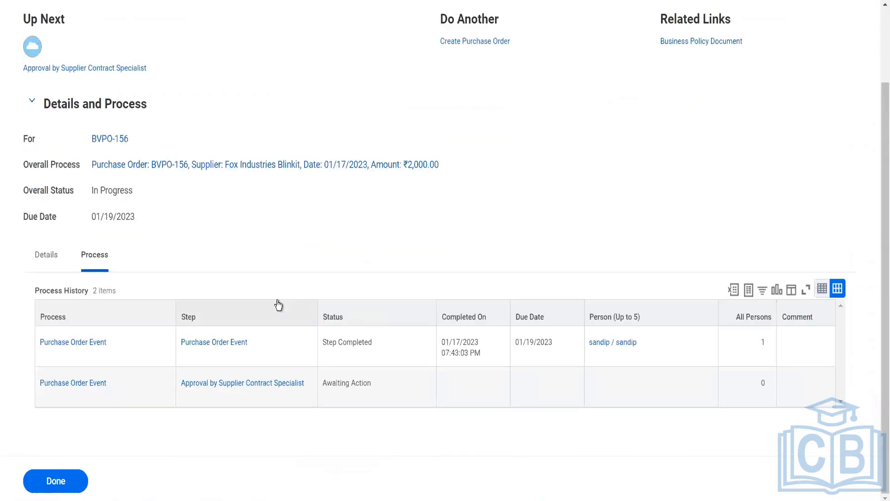
pyautogui.scroll(2, 278, 305)
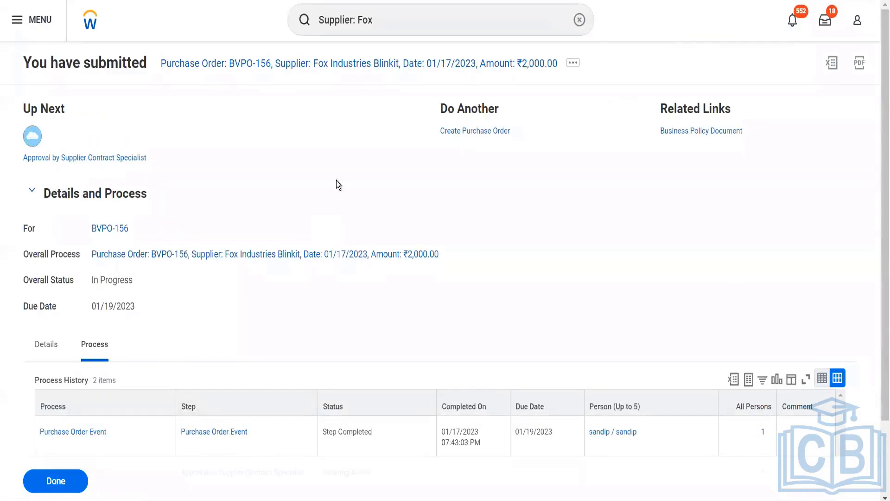
# Search for "reass task" and open the Reassign Tasks task.
pyautogui.click(383, 19)
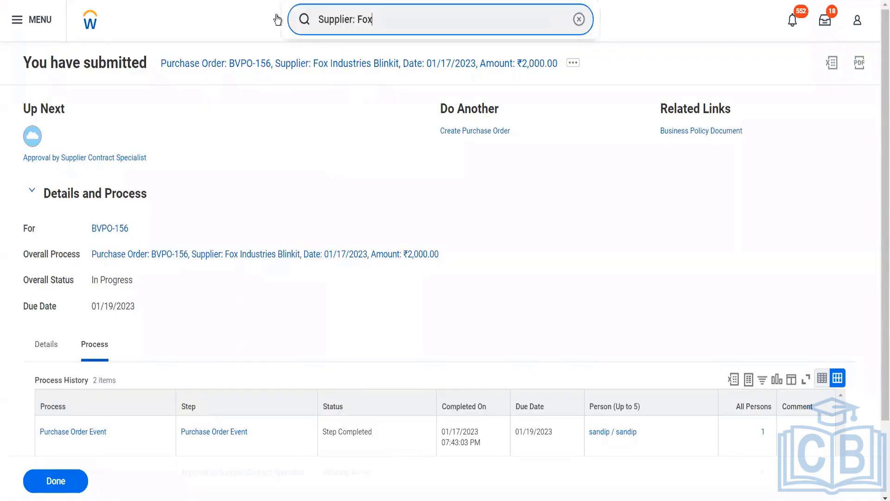
pyautogui.hotkey('ctrl', 'a')
pyautogui.write('reass task')
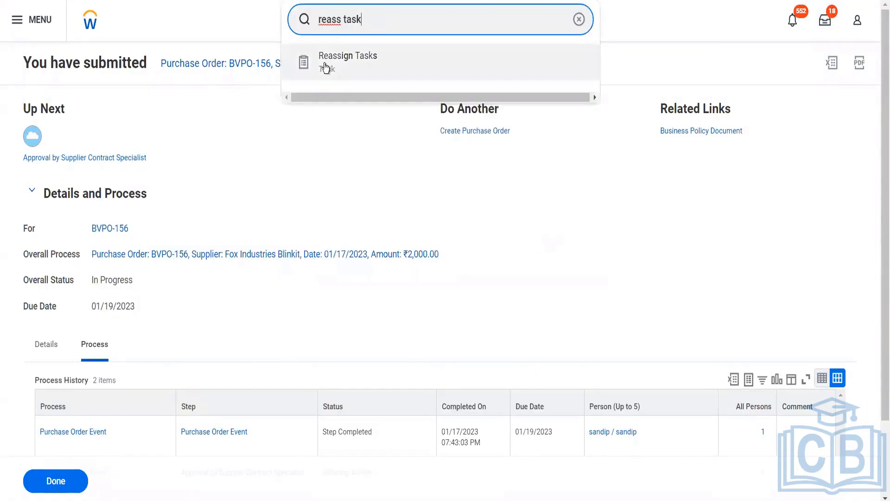
pyautogui.click(326, 68)
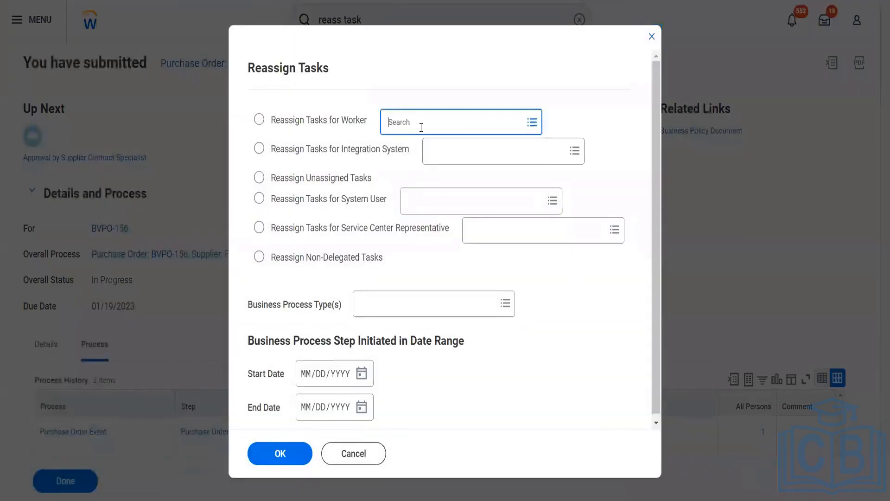
# Choose Reassign Unassigned Tasks with the business process type Purchase Order Event and bring up the matching tasks.
pyautogui.click(318, 179)
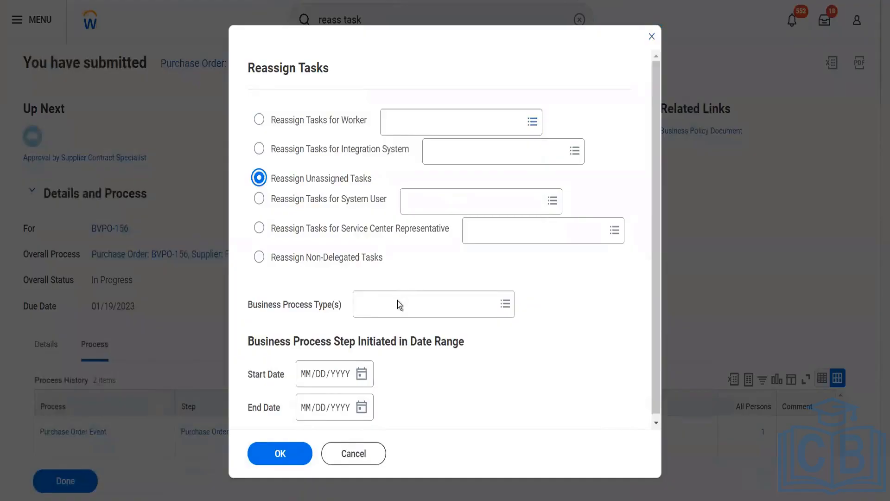
pyautogui.click(391, 303)
pyautogui.write('p')
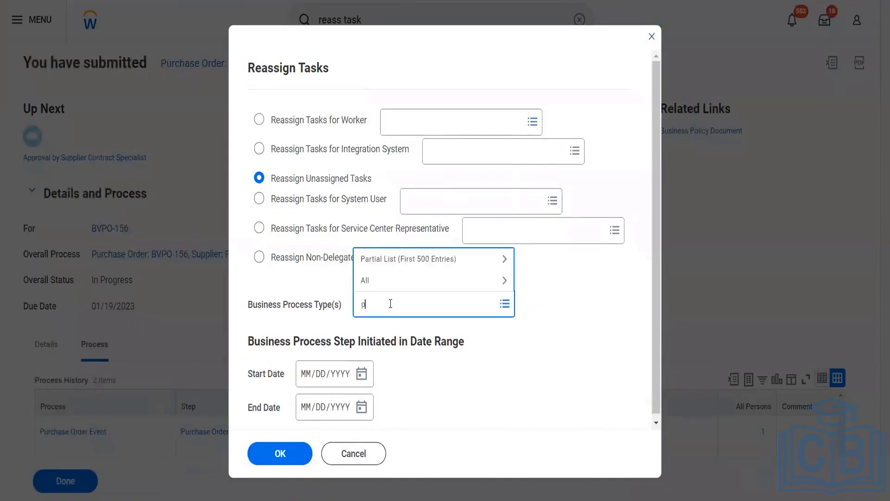
pyautogui.write('urch order event')
pyautogui.press('Return')
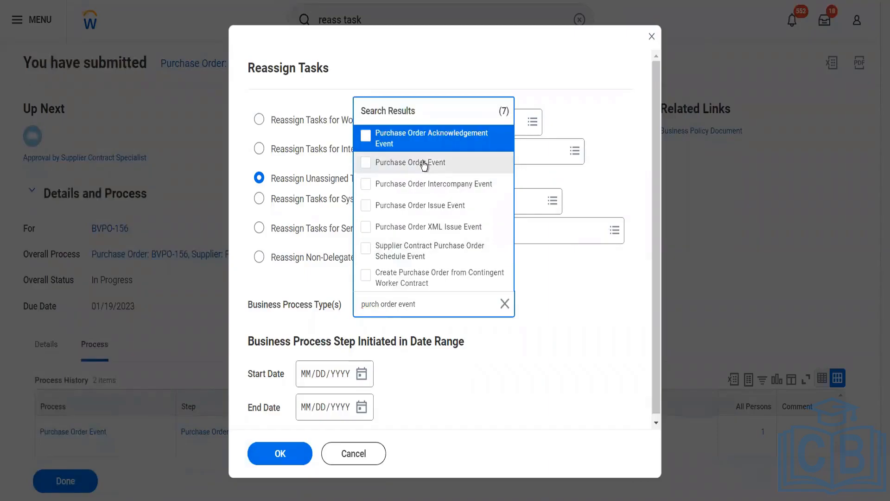
pyautogui.click(423, 163)
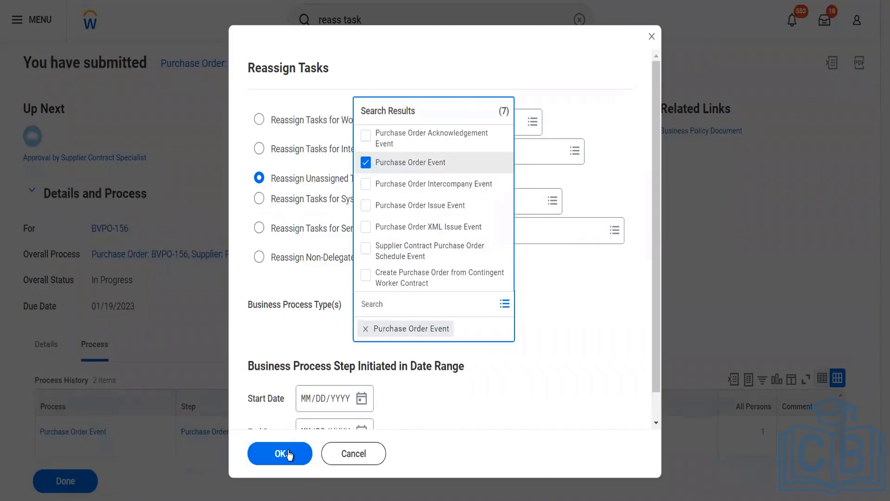
pyautogui.click(288, 454)
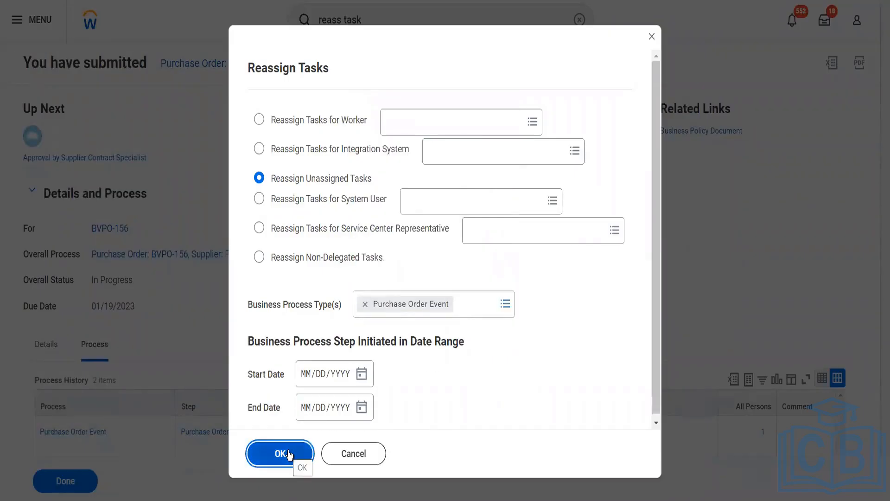
pyautogui.click(288, 453)
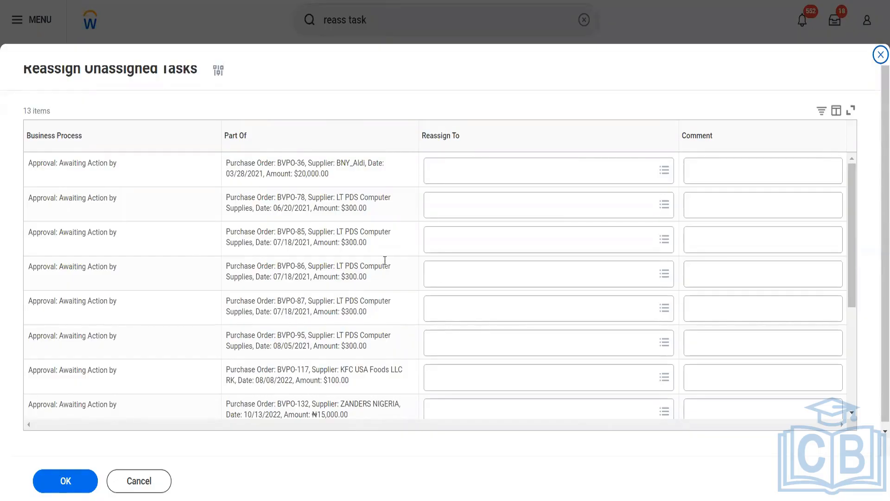
# Reassign the approval of the ₹2,000.00 Fox Industries Blinkit purchase order to its buyer with the comment "jhjhkj", and finish the task.
pyautogui.scroll(-4, 384, 260)
pyautogui.click(444, 404)
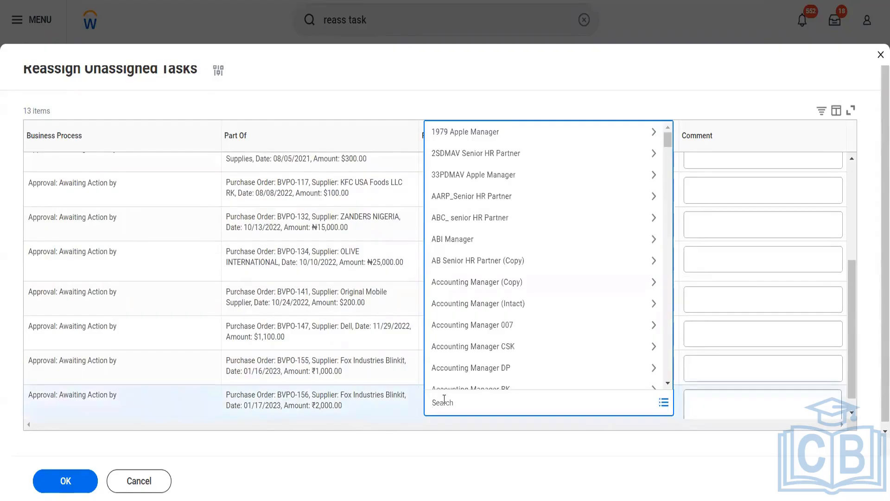
pyautogui.write('Imchel')
pyautogui.press('Return')
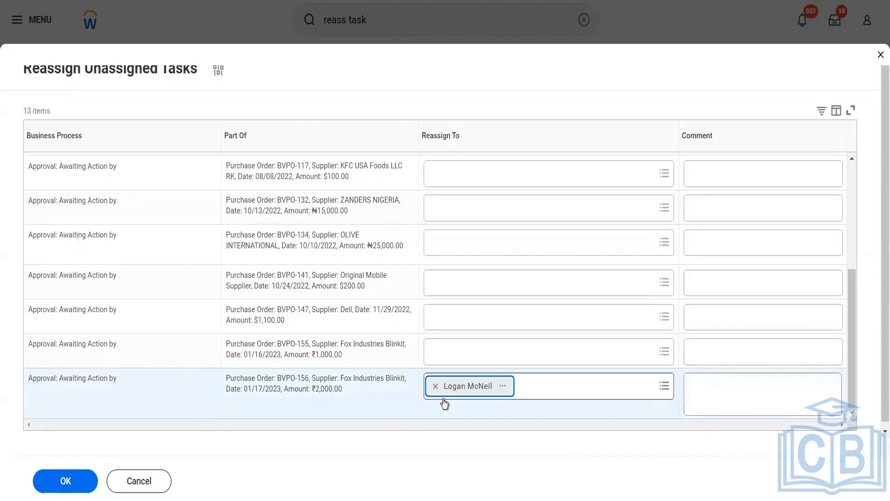
pyautogui.click(701, 383)
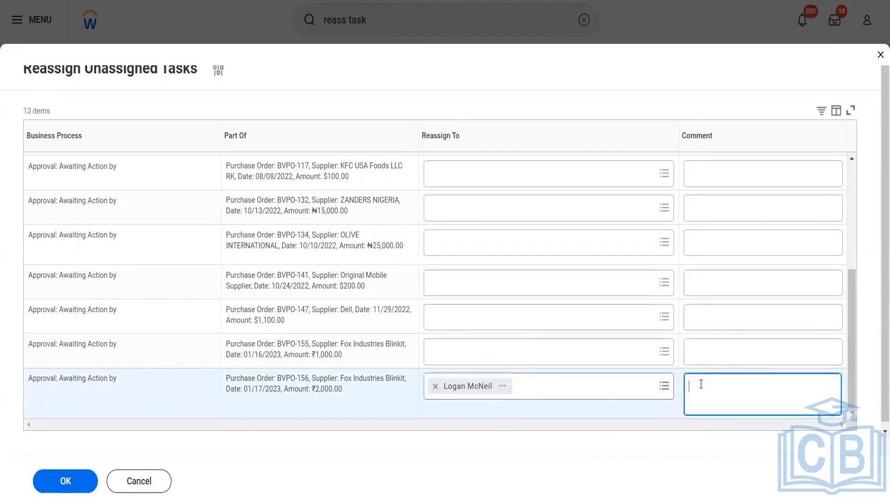
pyautogui.write('jhjhkj')
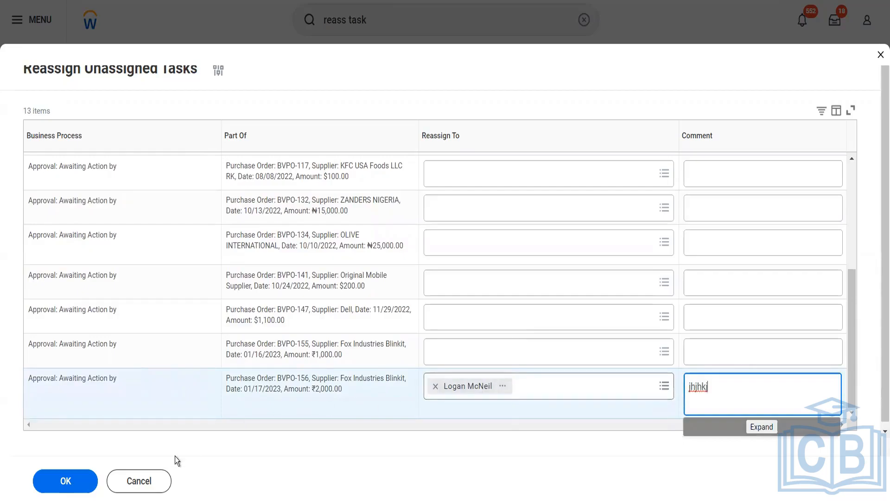
pyautogui.click(83, 493)
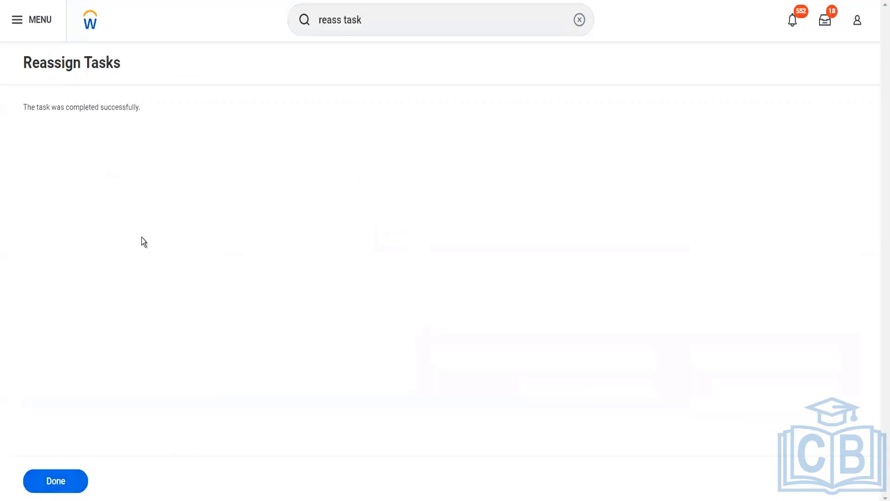
pyautogui.click(69, 491)
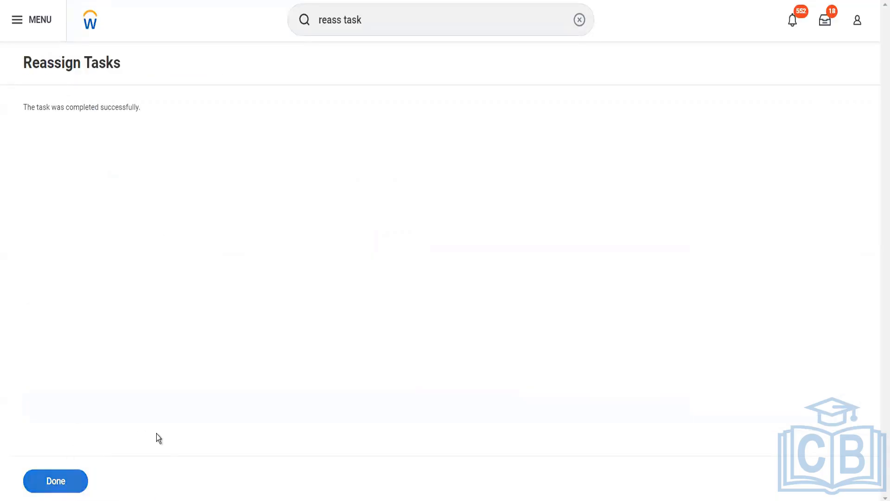
# Search for "start proxy" and open the Start Proxy task.
pyautogui.click(374, 22)
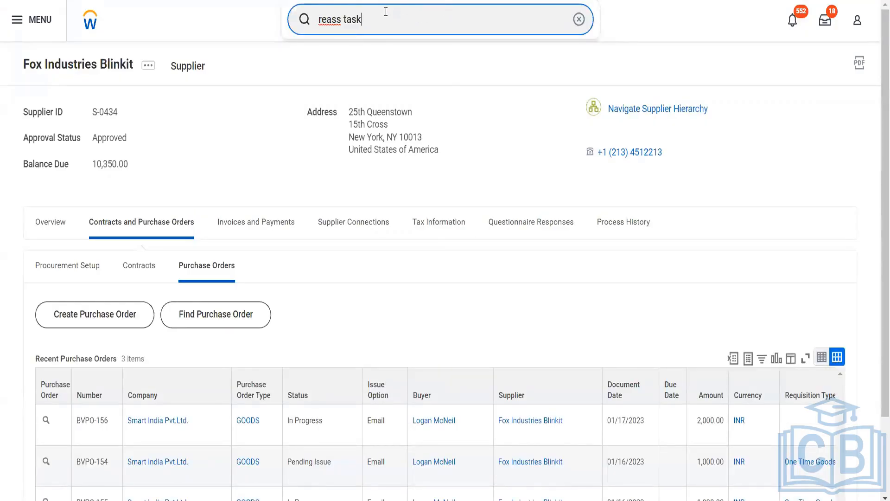
pyautogui.moveTo(385, 12); pyautogui.dragTo(325, 5)
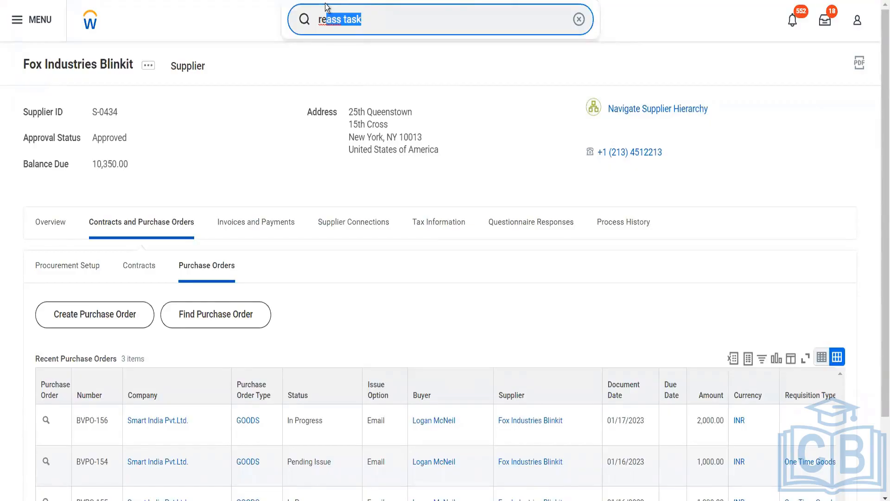
pyautogui.press('BackSpace')
pyautogui.press('BackSpace')
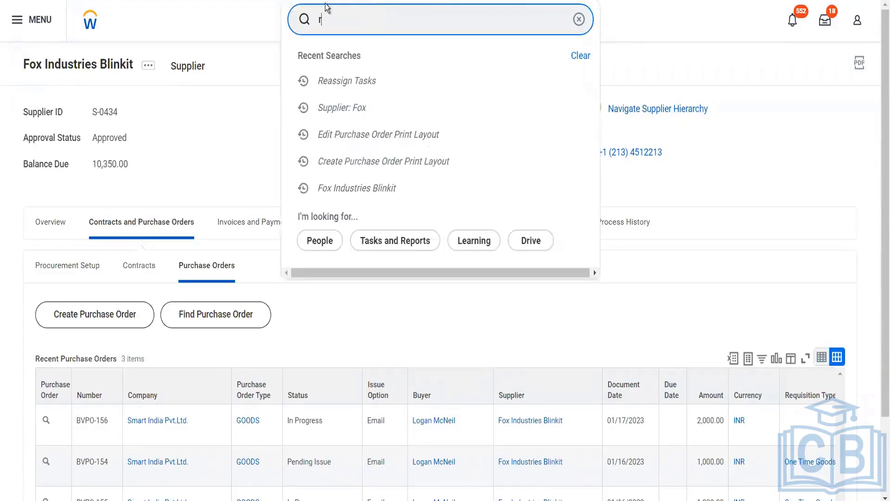
pyautogui.press('BackSpace')
pyautogui.write('start proxy')
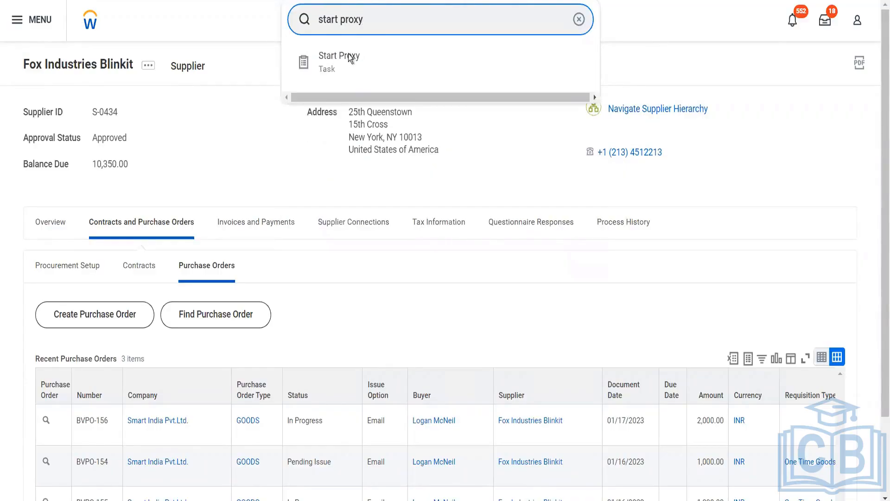
pyautogui.click(348, 57)
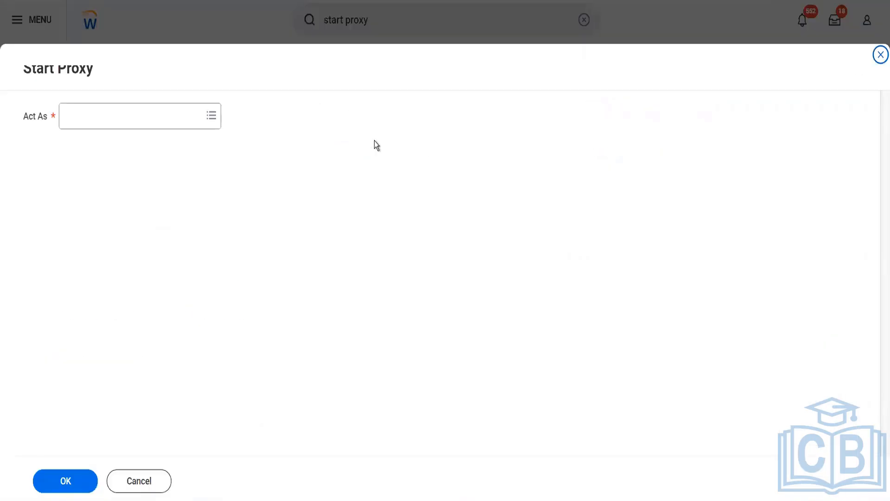
# Start a proxy session acting as the buyer of the Fox Industries Blinkit purchase order.
pyautogui.click(153, 115)
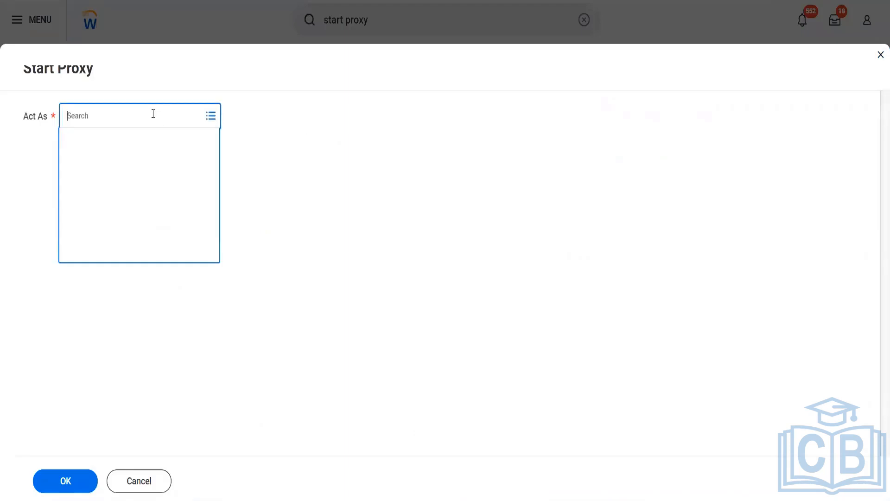
pyautogui.write('lmcn')
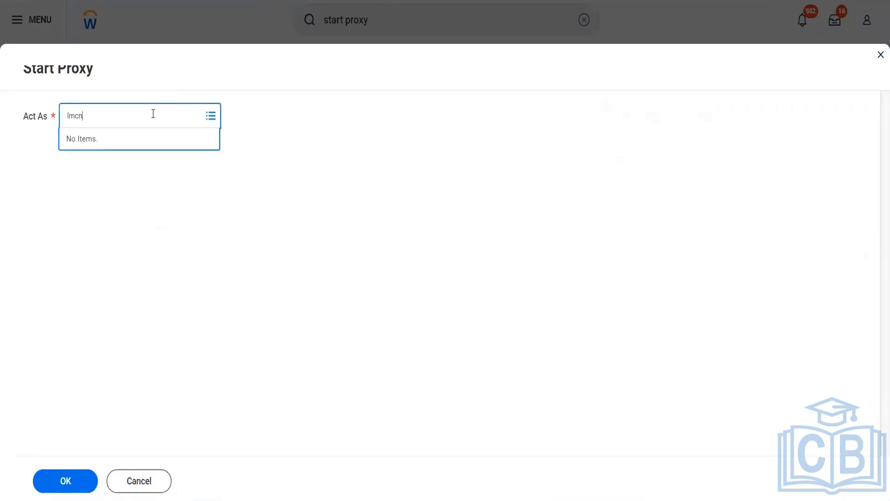
pyautogui.write('eil')
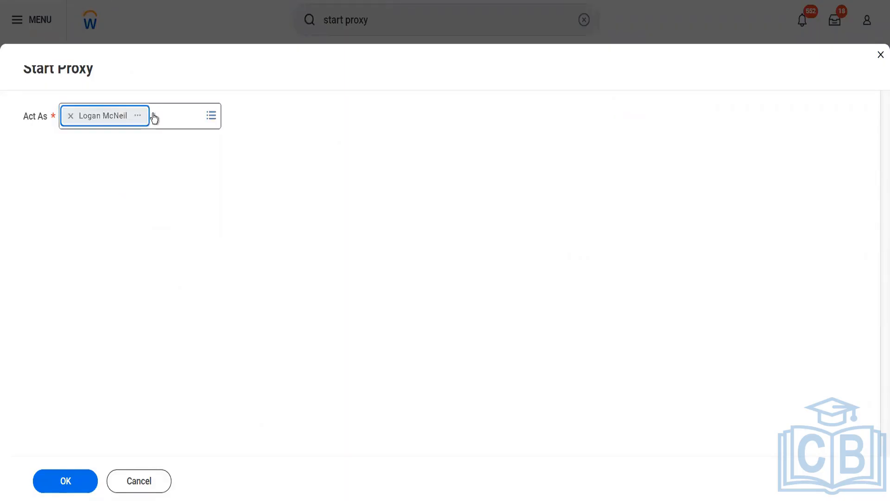
pyautogui.click(59, 474)
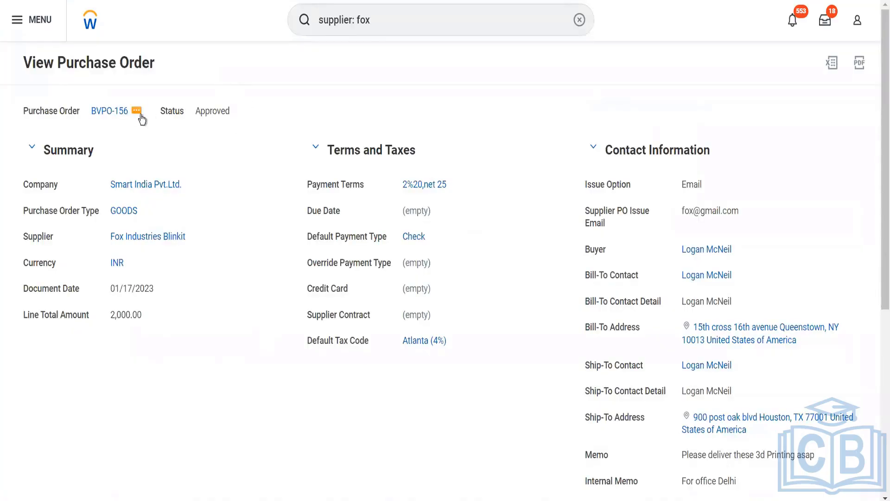
pyautogui.click(137, 111)
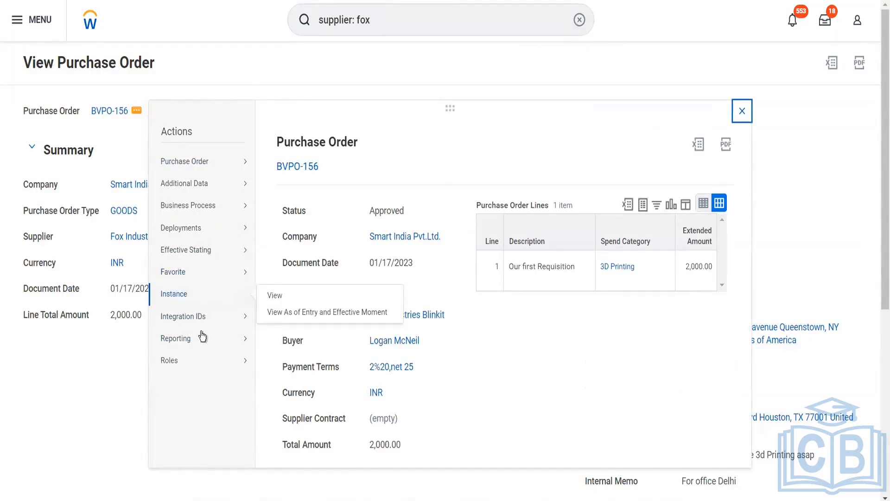
pyautogui.moveTo(212, 343)
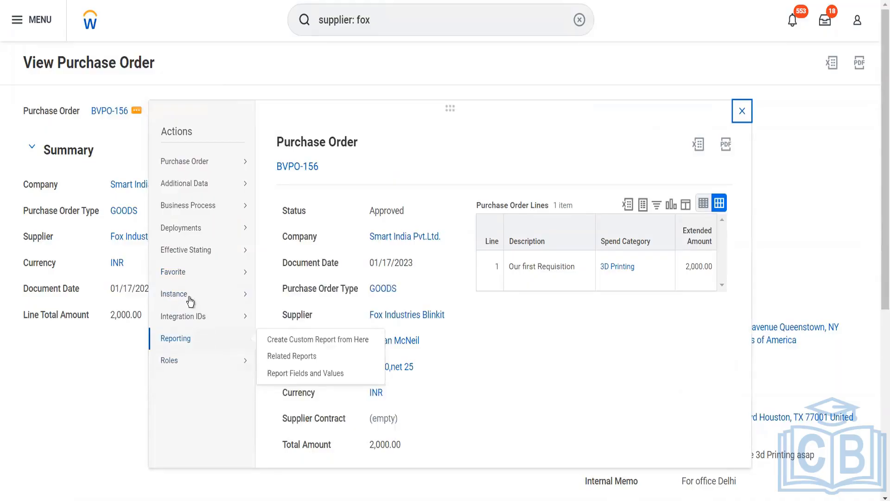
pyautogui.moveTo(203, 284)
pyautogui.moveTo(240, 288)
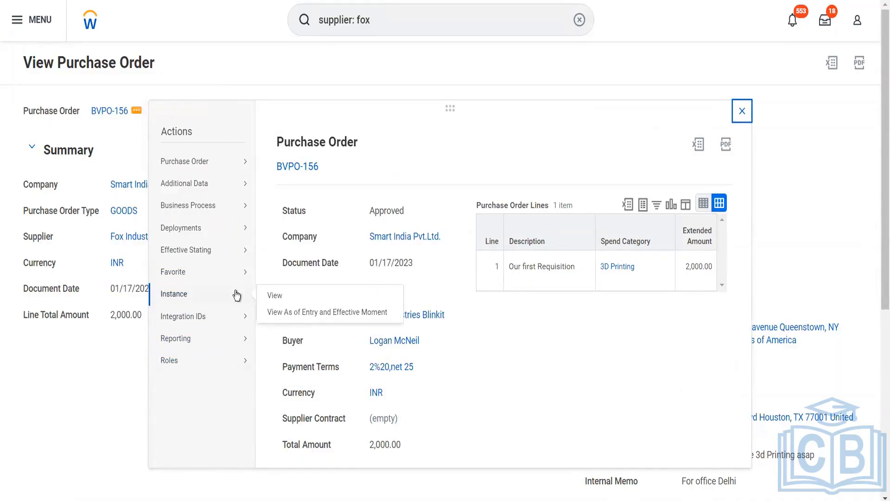
pyautogui.moveTo(177, 371)
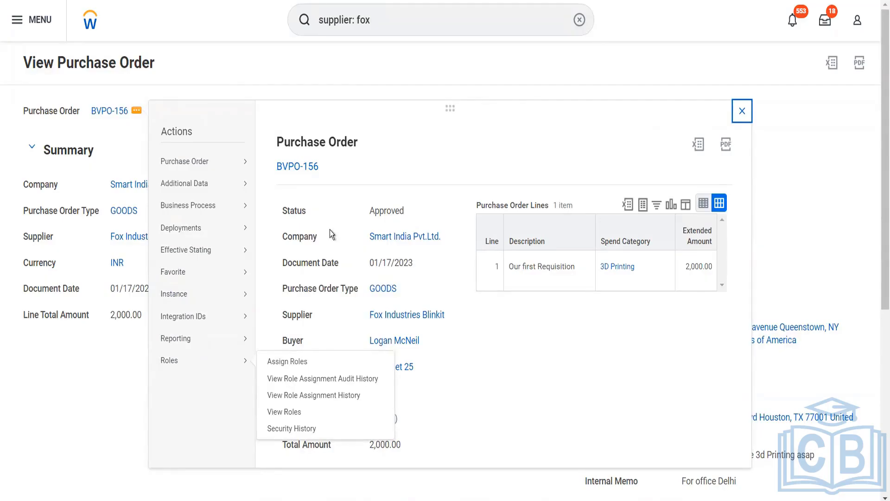
# Search for "cr receipt" and open the Create Receipt task.
pyautogui.click(368, 11)
pyautogui.moveTo(378, 19); pyautogui.dragTo(305, 24)
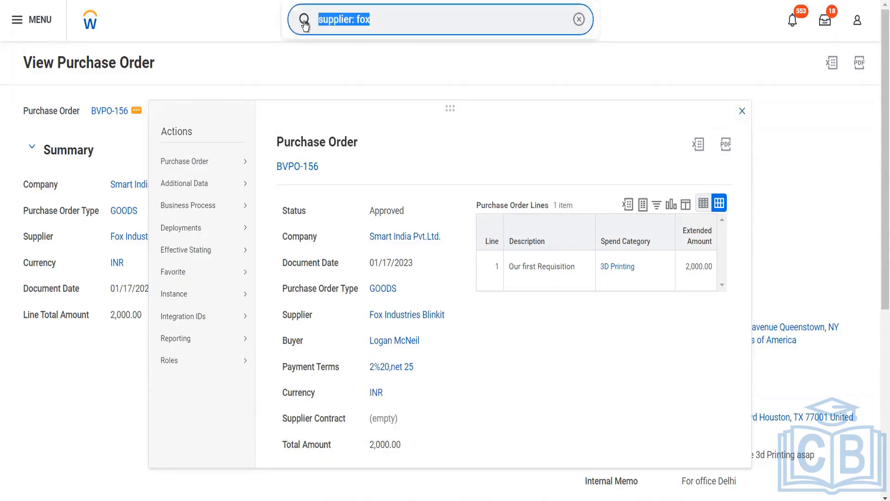
pyautogui.write('cr receipt')
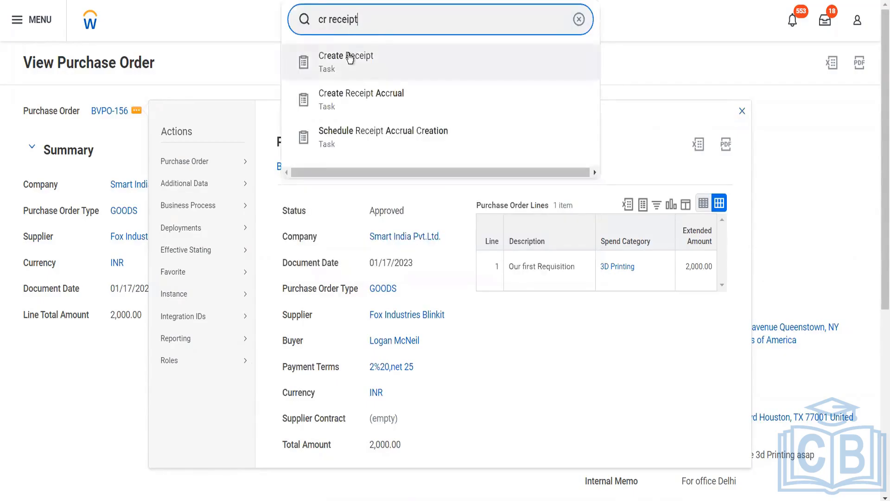
pyautogui.click(348, 55)
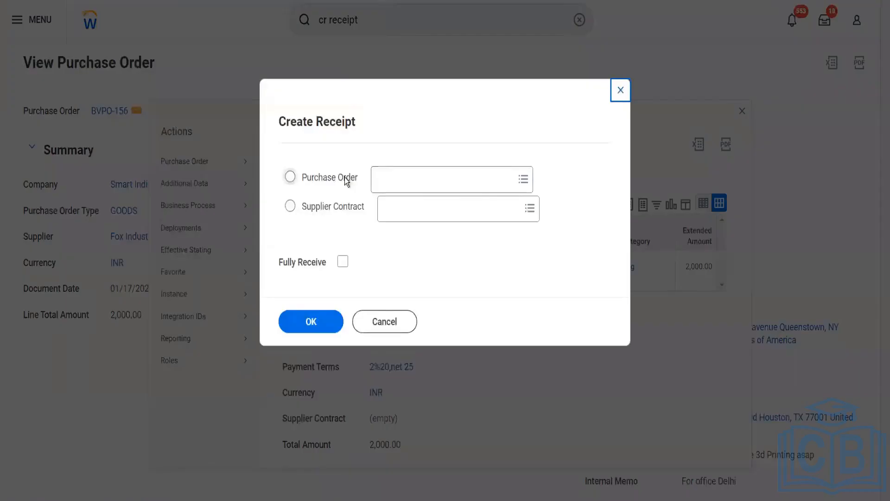
# Base the receipt on a purchase order and search for the approved Fox Industries Blinkit order by its number.
pyautogui.click(345, 181)
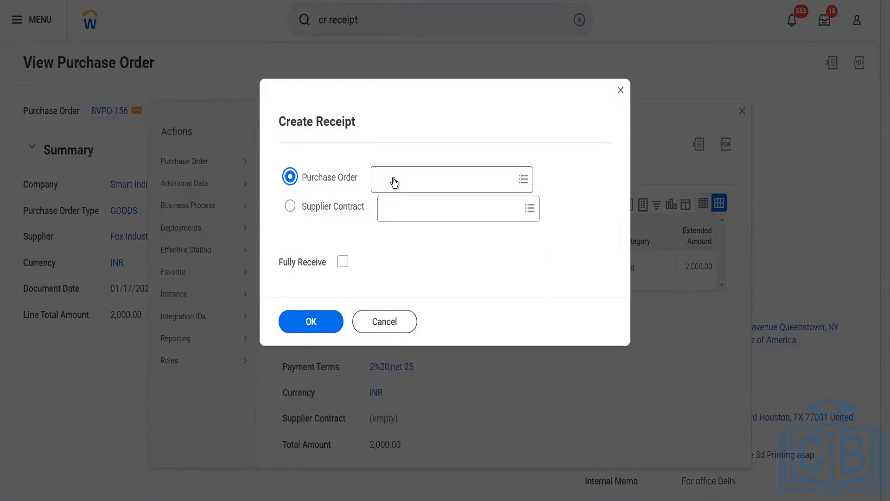
pyautogui.click(394, 182)
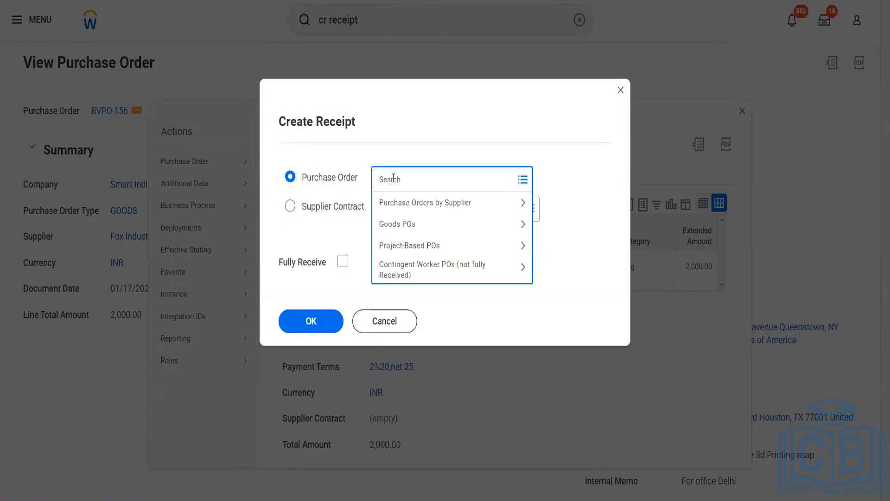
pyautogui.write('BVPO-156')
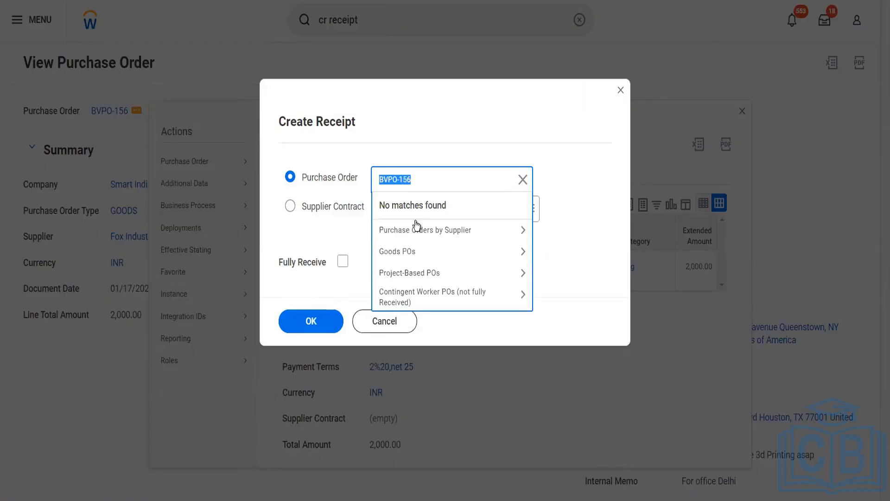
# Search the purchase orders for "BVPO", select the projector cables order of LTUSA LTI Americas Inc, and mark it Fully Receive.
pyautogui.write('BVPO')
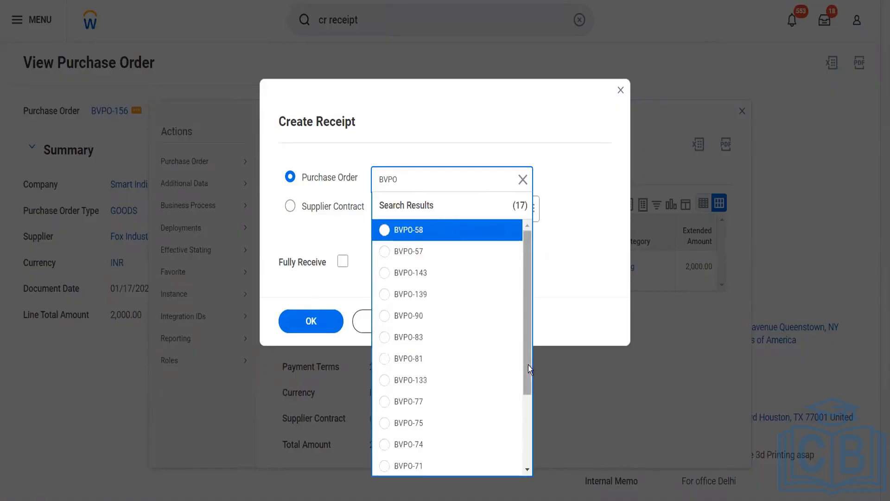
pyautogui.scroll(-1, 531, 446)
pyautogui.scroll(-1, 531, 446)
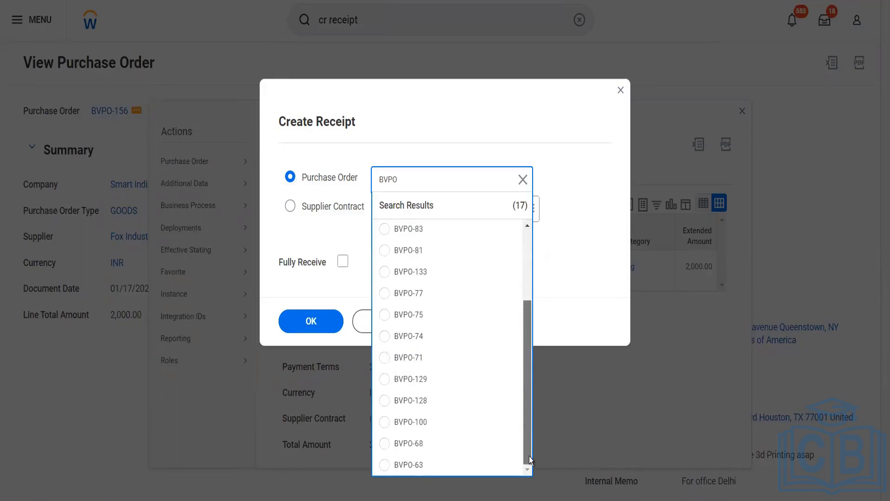
pyautogui.scroll(1, 521, 422)
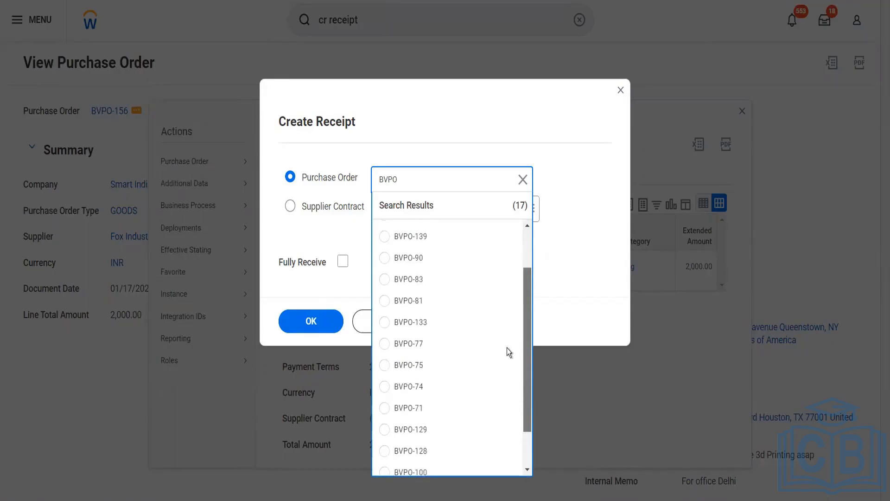
pyautogui.scroll(1, 506, 341)
pyautogui.scroll(-1, 515, 385)
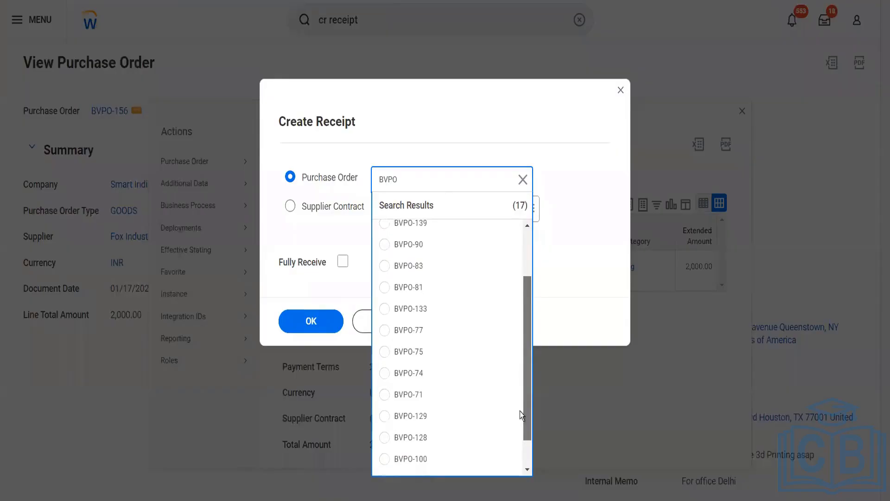
pyautogui.scroll(-1, 522, 424)
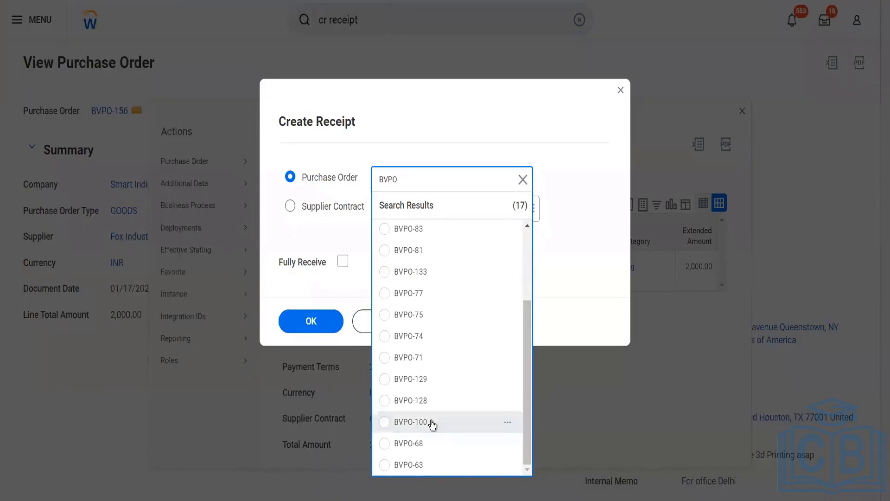
pyautogui.click(432, 422)
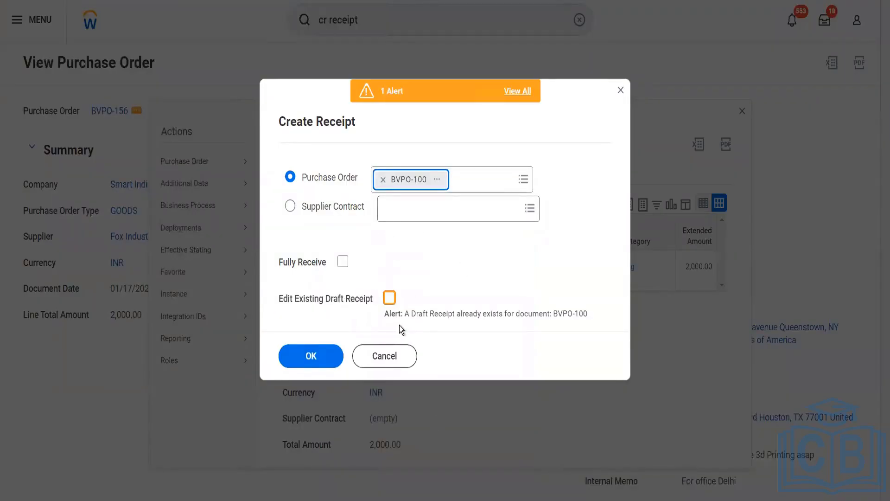
pyautogui.click(343, 261)
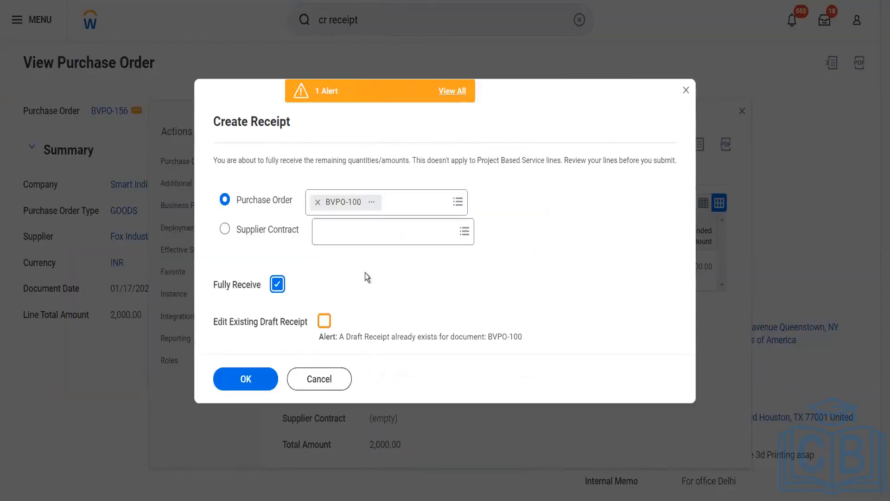
# View the details of the purchase order selected for the receipt, checking its status, company and lines.
pyautogui.click(370, 203)
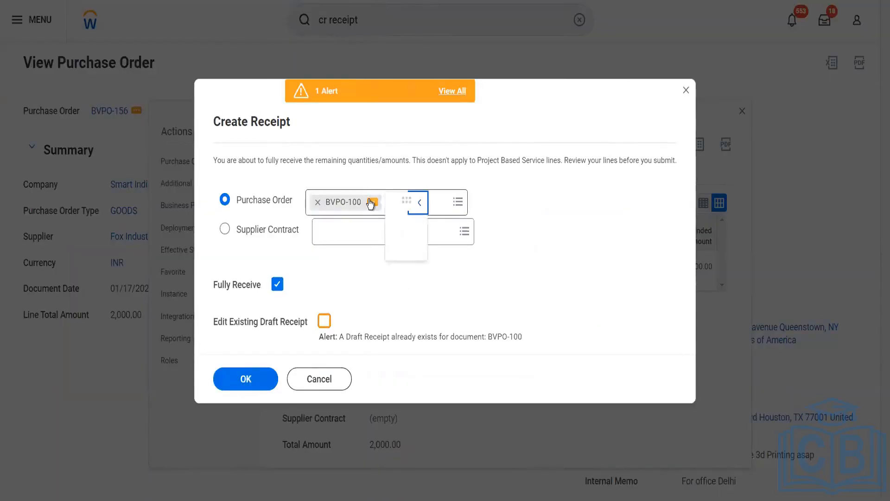
pyautogui.click(424, 243)
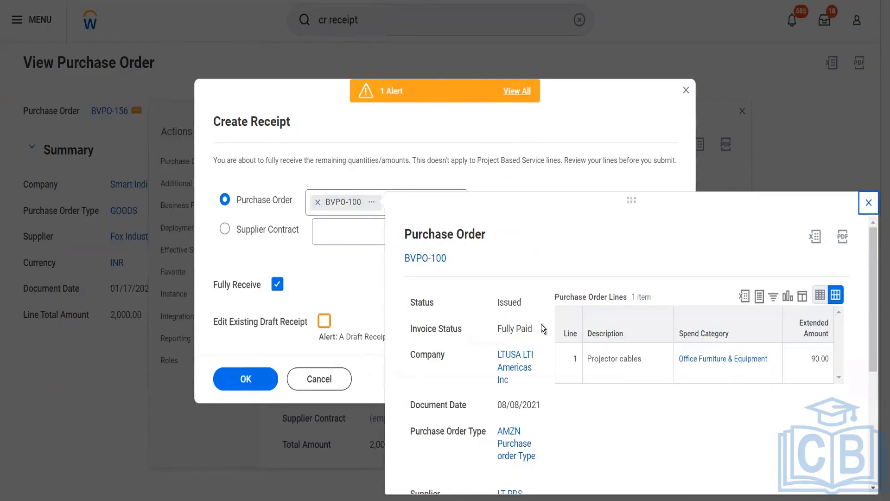
pyautogui.click(338, 283)
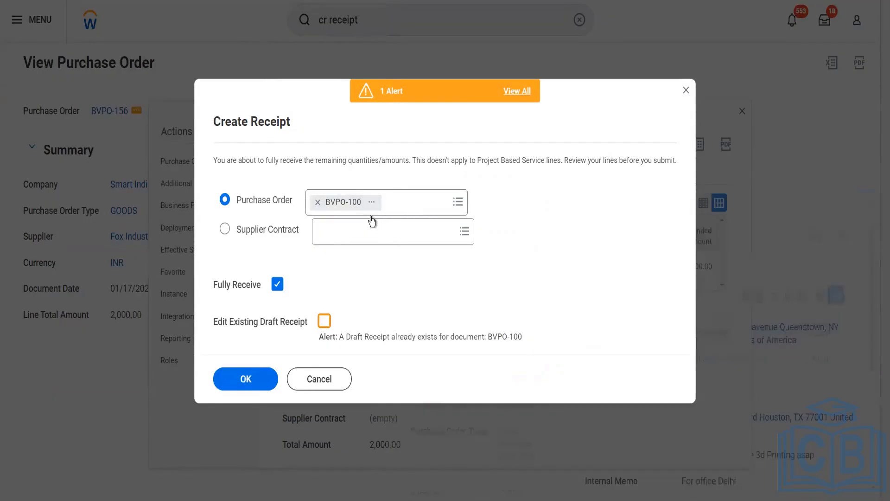
# Search for "BVPO" again, replace the selection with the AA water systems purchase order for printer toner, and start its receipt.
pyautogui.click(410, 199)
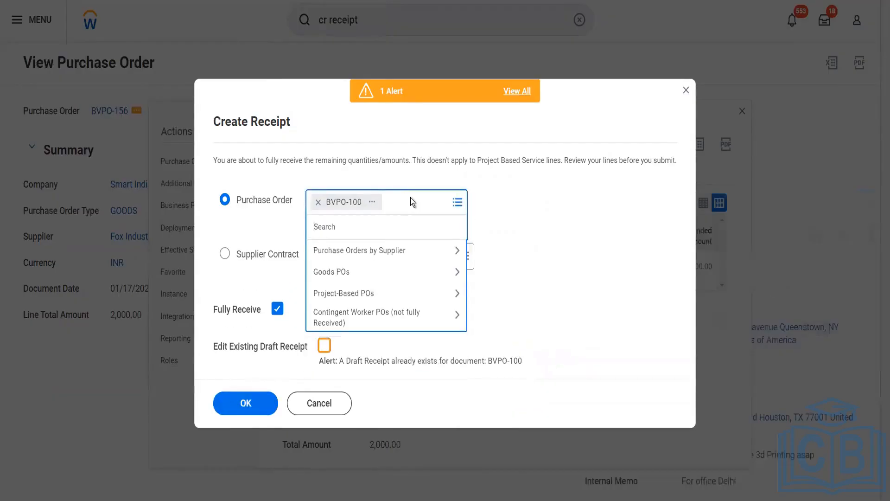
pyautogui.write('BVPO')
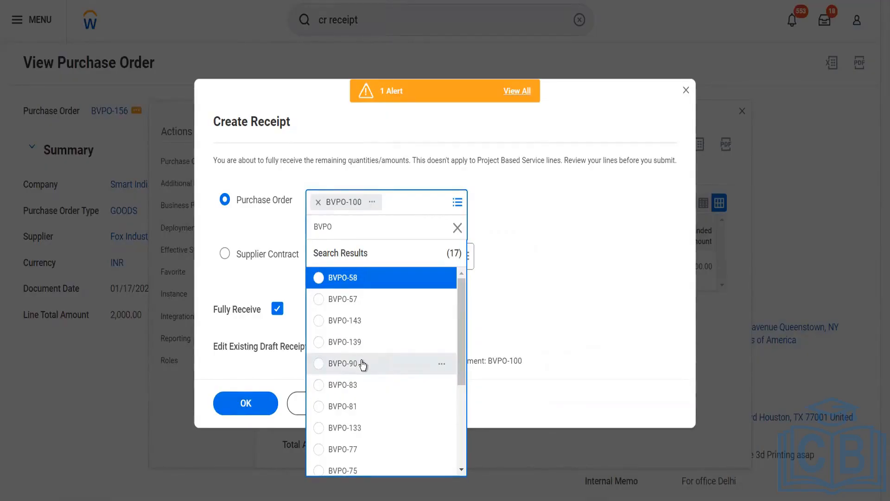
pyautogui.scroll(-3, 363, 364)
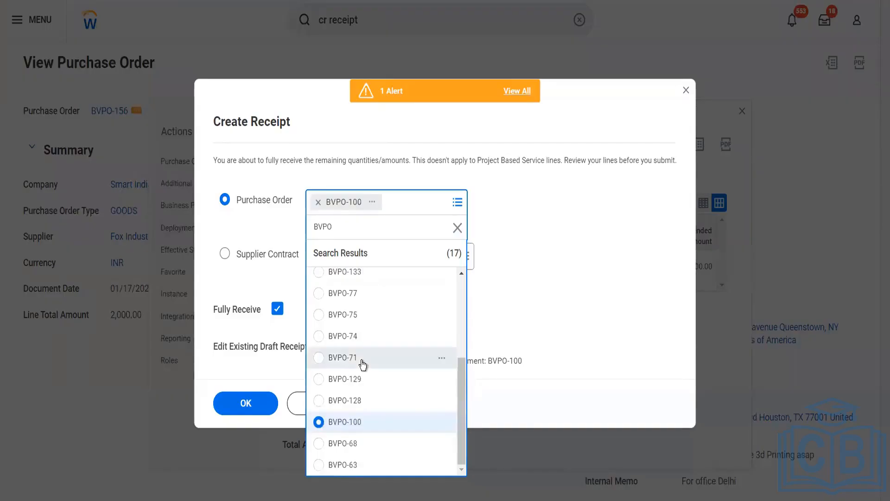
pyautogui.scroll(5, 361, 363)
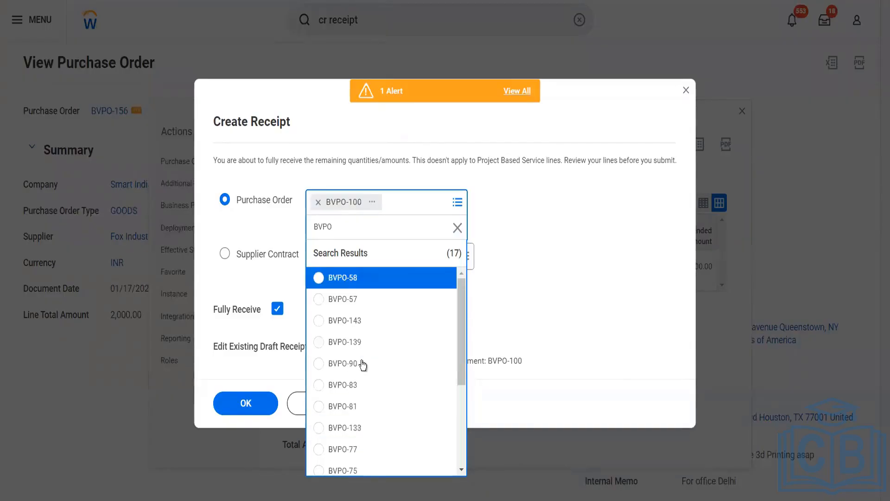
pyautogui.click(345, 321)
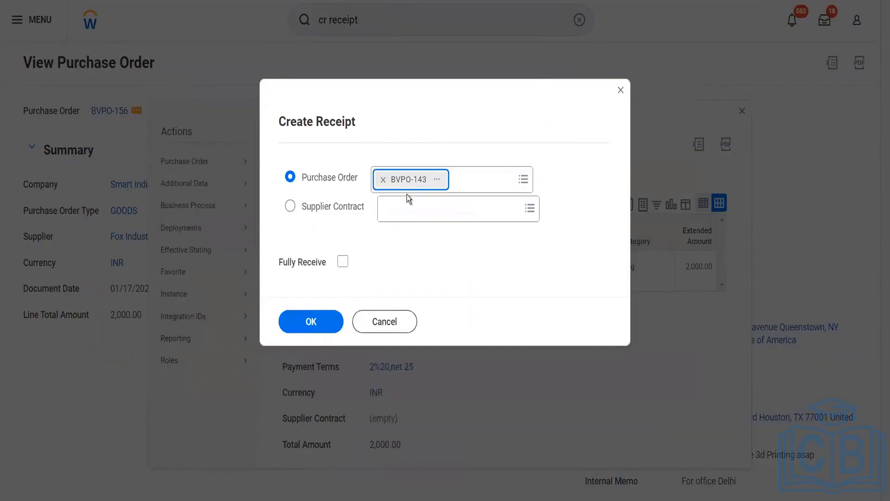
pyautogui.click(296, 327)
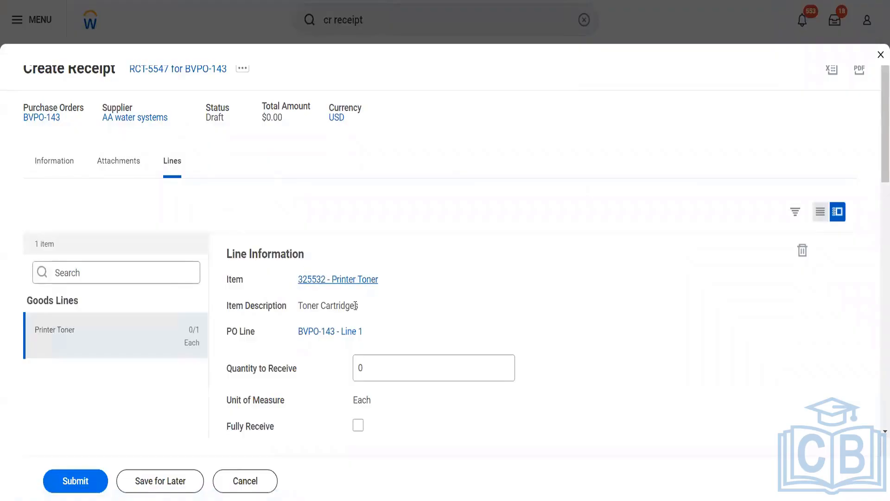
# Set the printer toner line's quantity to receive to 1, mark it Fully Receive, and review the rest of the receipt.
pyautogui.scroll(-2, 371, 325)
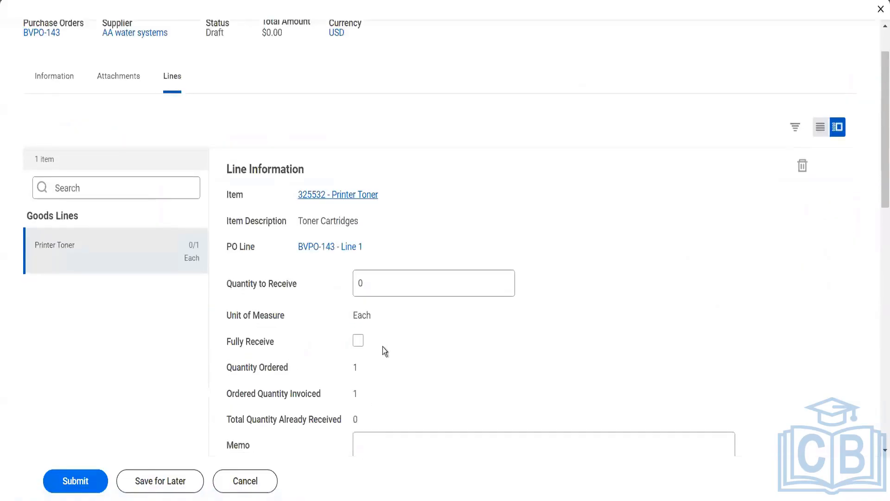
pyautogui.click(368, 282)
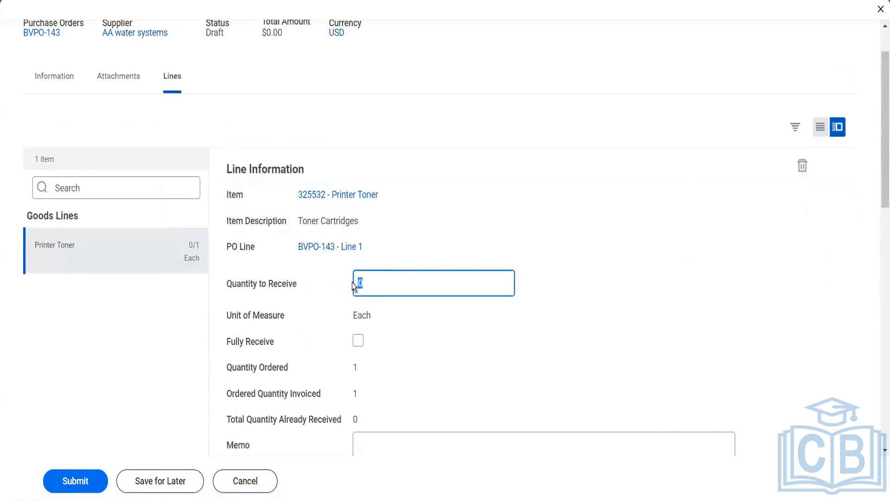
pyautogui.write('1')
pyautogui.scroll(-4, 394, 368)
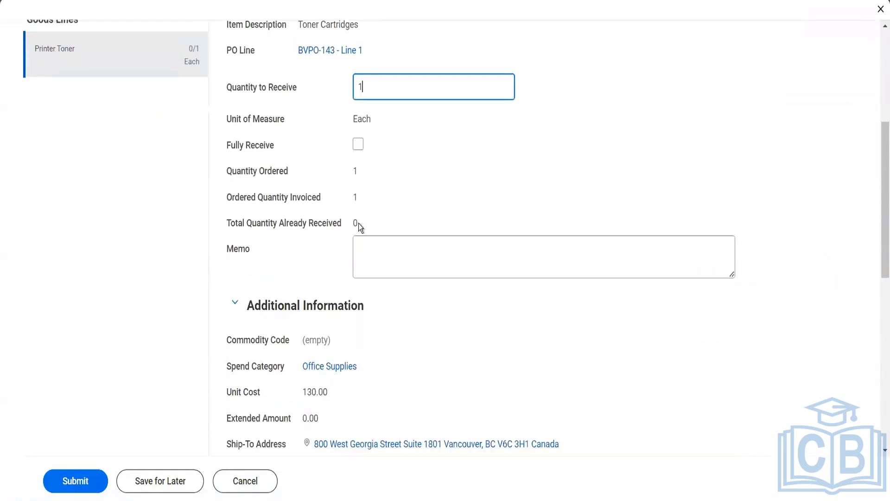
pyautogui.click(358, 145)
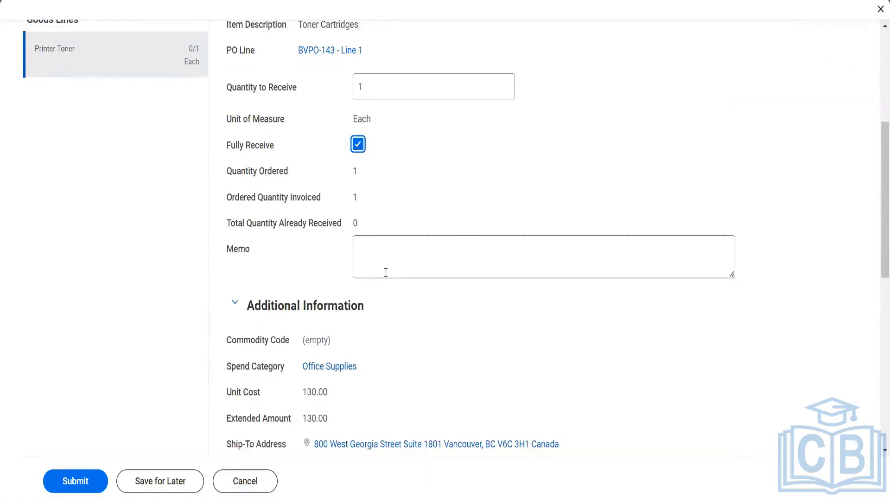
pyautogui.scroll(-8, 386, 272)
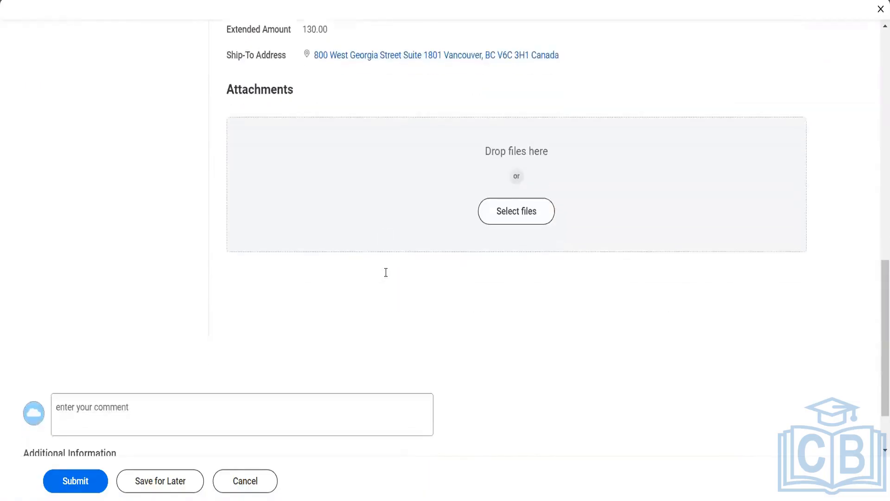
pyautogui.scroll(12, 384, 276)
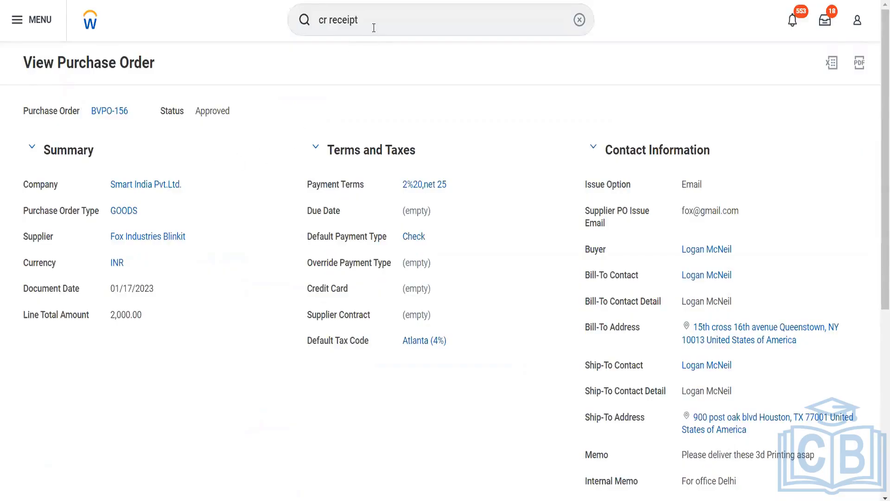
# Search for the AA water systems purchase order by its number and extend the search to more categories.
pyautogui.moveTo(376, 20); pyautogui.dragTo(304, 33)
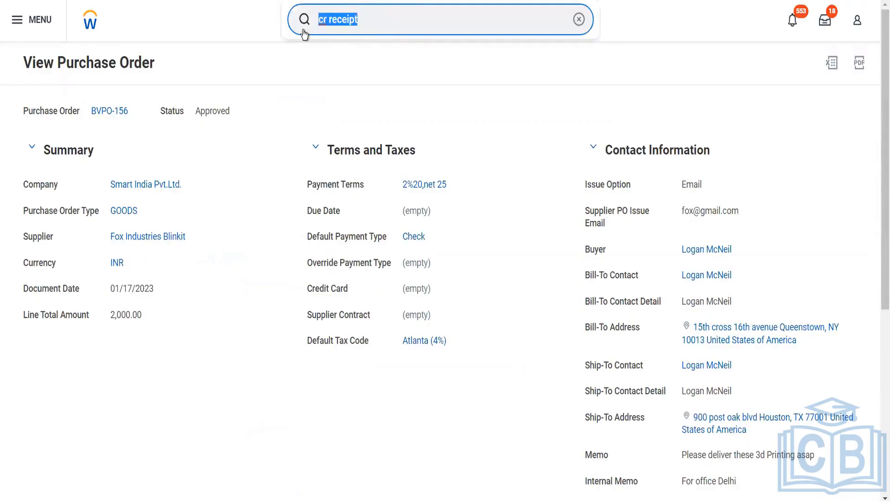
pyautogui.write('BVPO')
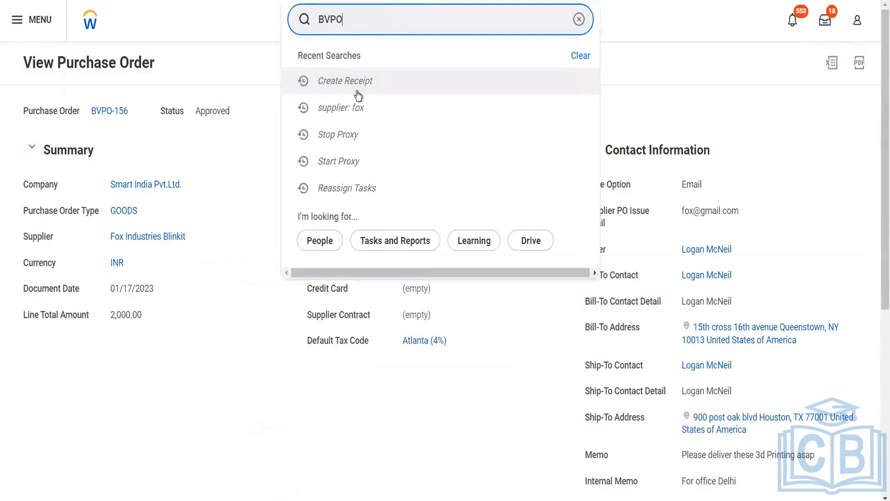
pyautogui.write('-143')
pyautogui.press('Return')
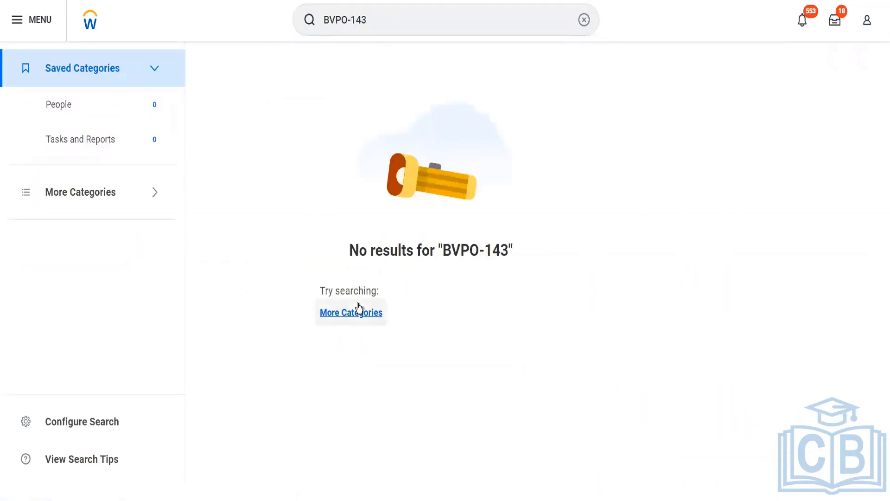
pyautogui.click(358, 309)
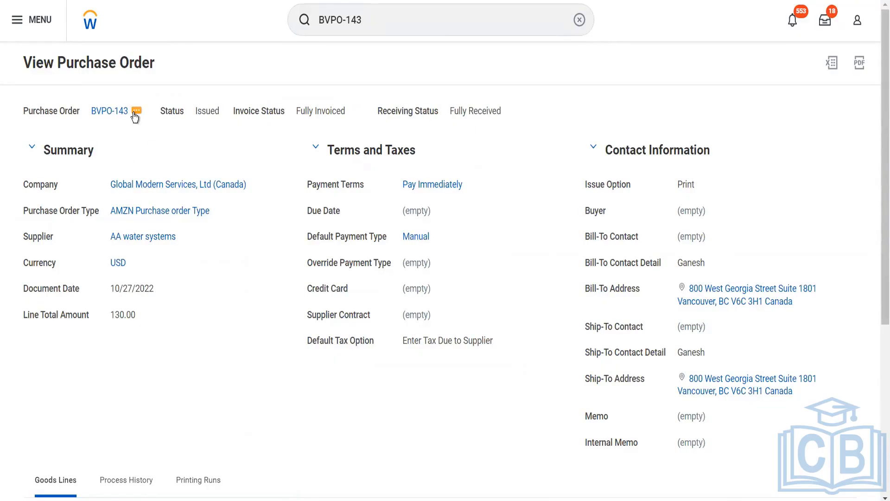
# Examine the related actions available for the AA water systems purchase order, including Reporting, Return and Roles.
pyautogui.click(135, 113)
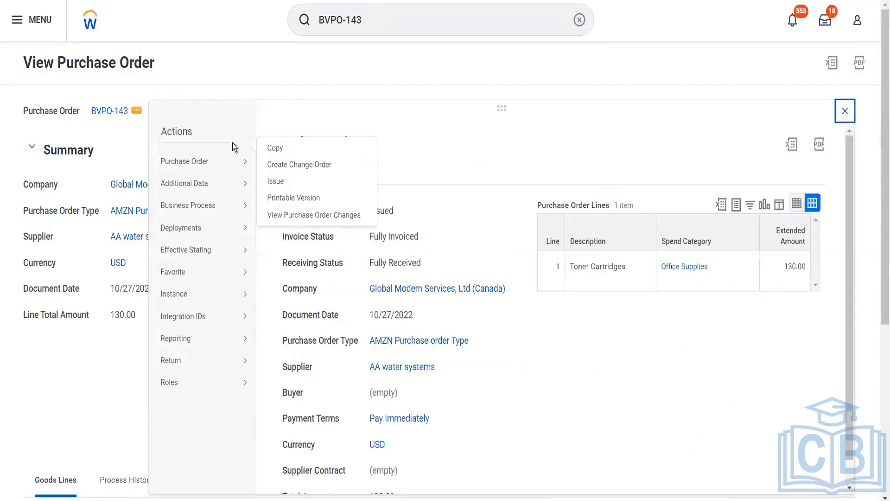
pyautogui.moveTo(209, 338)
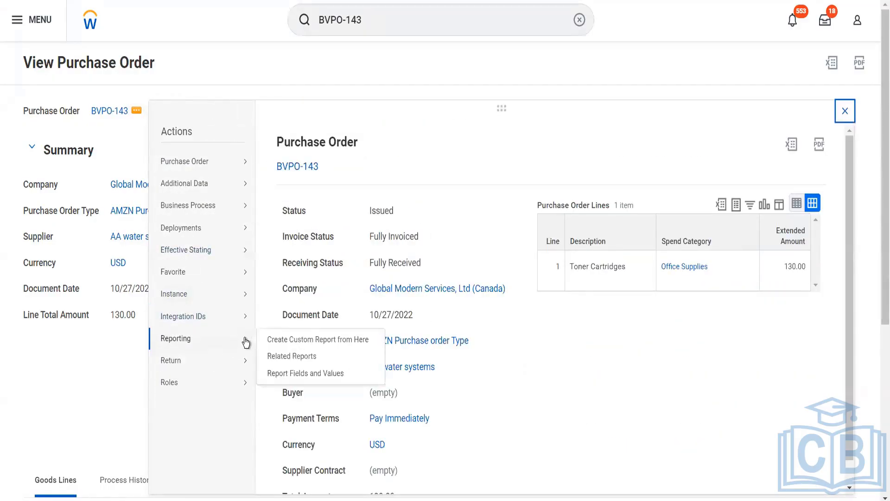
pyautogui.moveTo(204, 361)
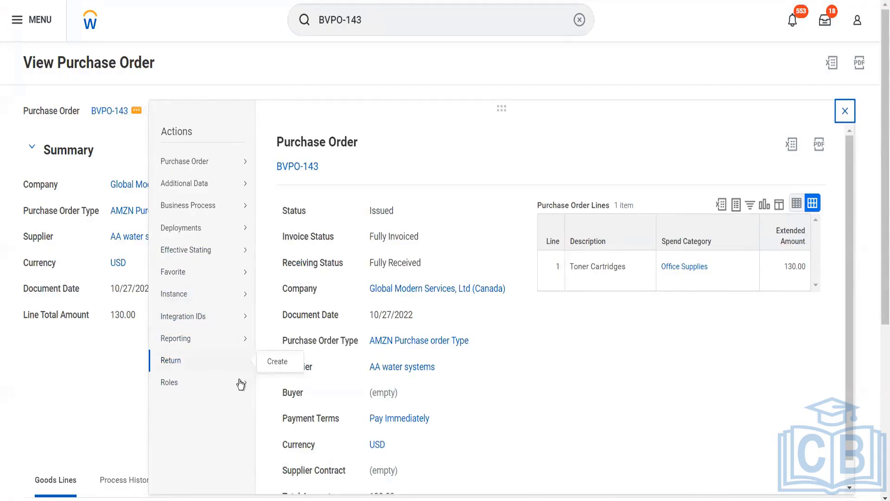
pyautogui.moveTo(241, 384)
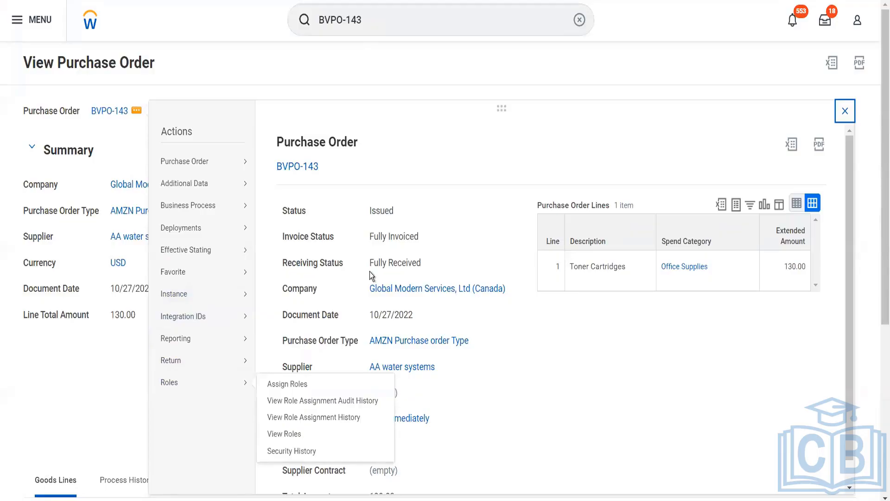
pyautogui.click(392, 22)
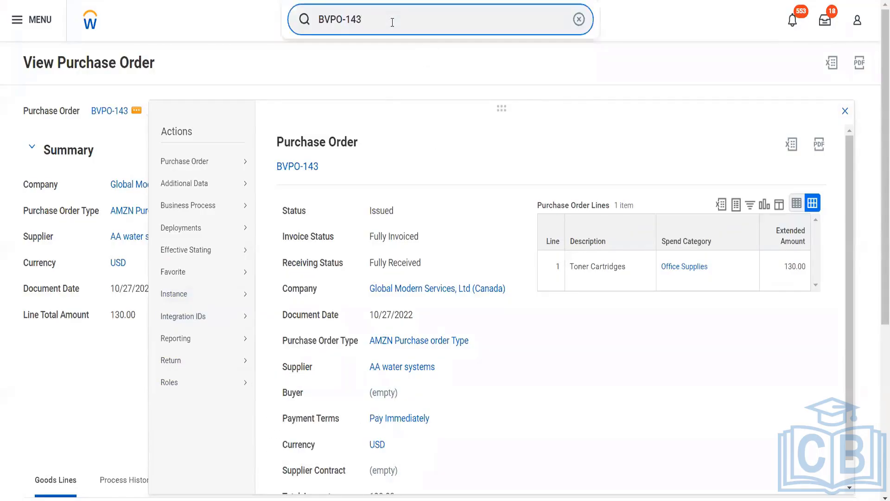
pyautogui.keyDown('shift'); pyautogui.click(336, 16); pyautogui.keyUp('shift')
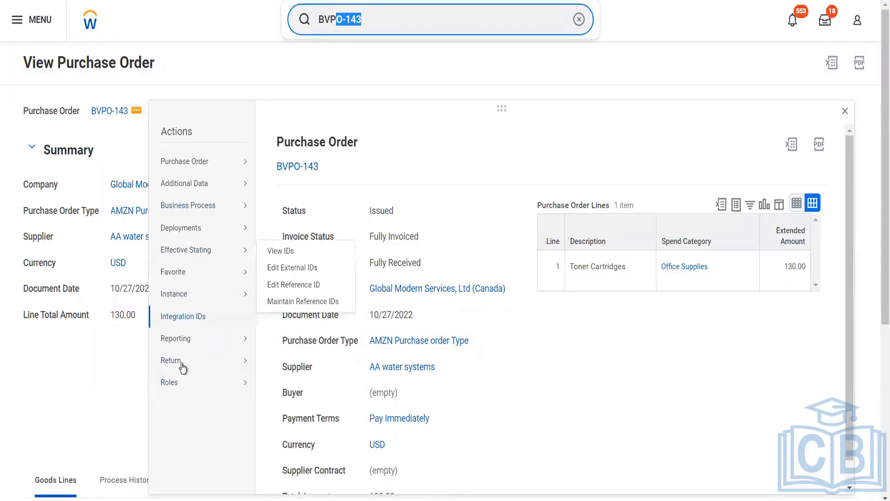
pyautogui.moveTo(183, 382)
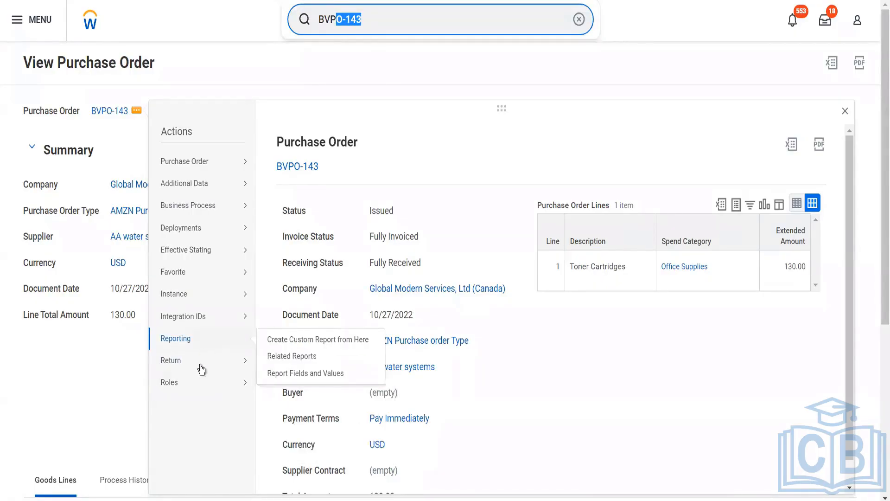
pyautogui.moveTo(365, 15); pyautogui.dragTo(321, 8)
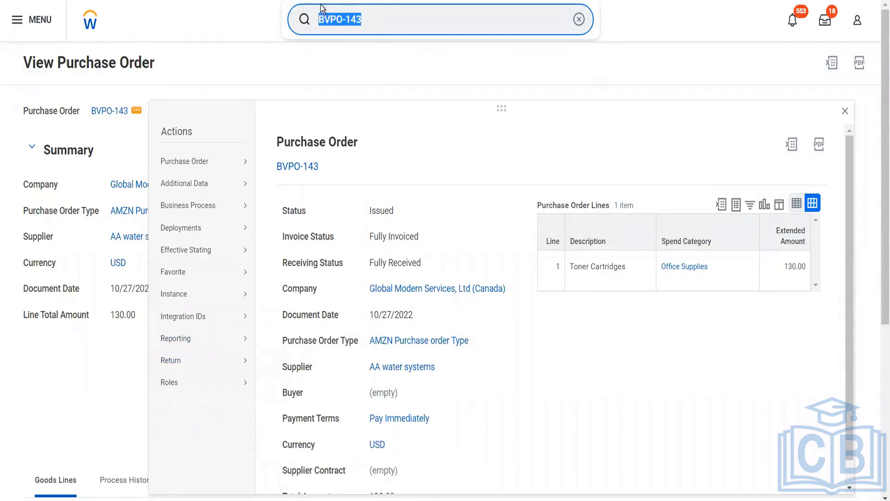
pyautogui.press('BackSpace')
pyautogui.write('supp')
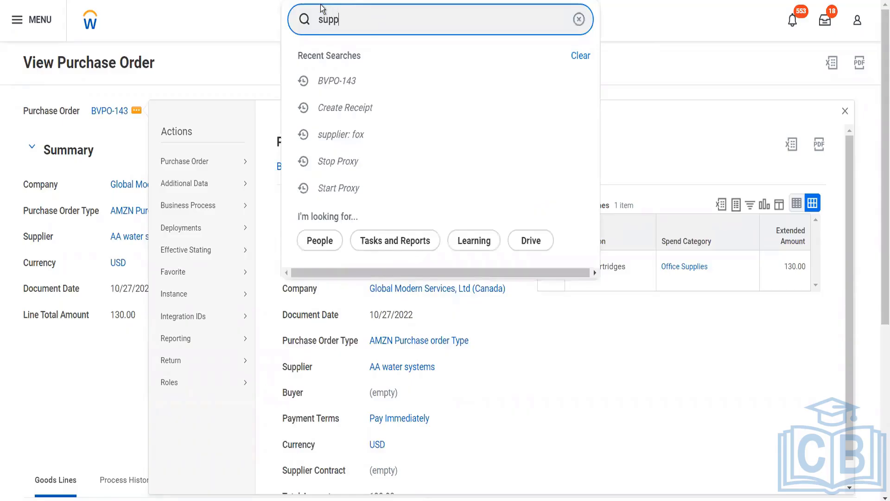
pyautogui.write(' inv work')
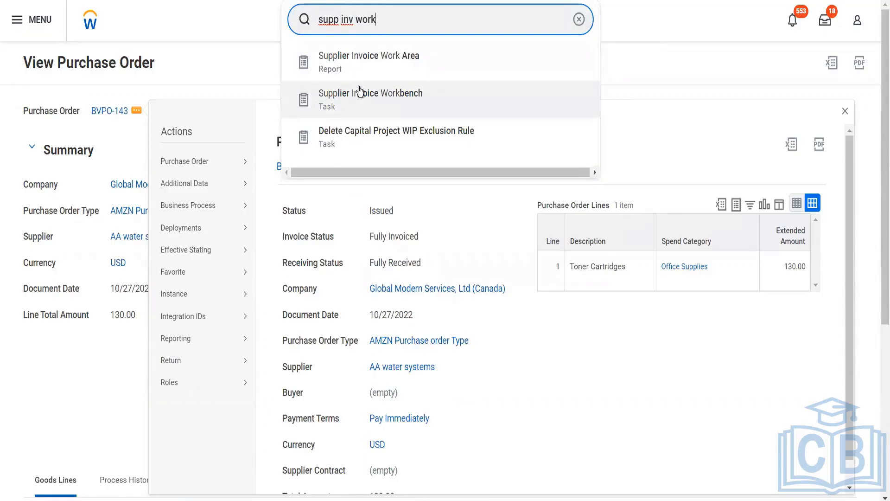
pyautogui.click(359, 93)
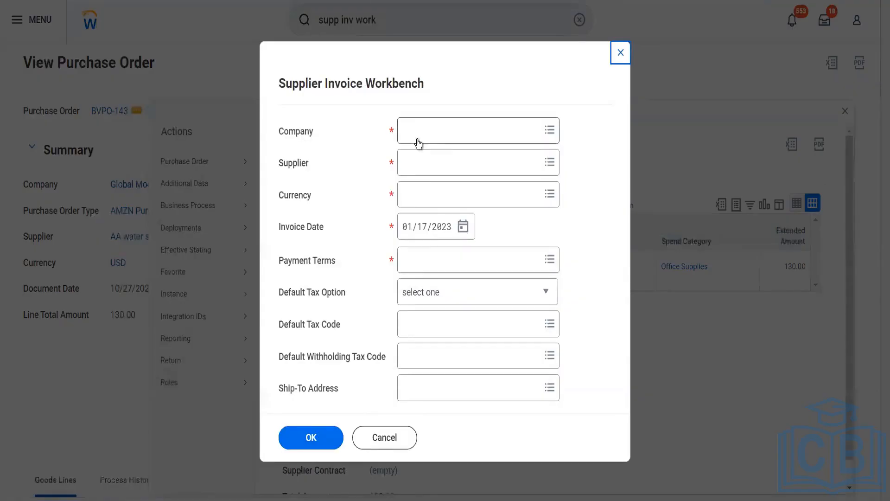
pyautogui.click(417, 144)
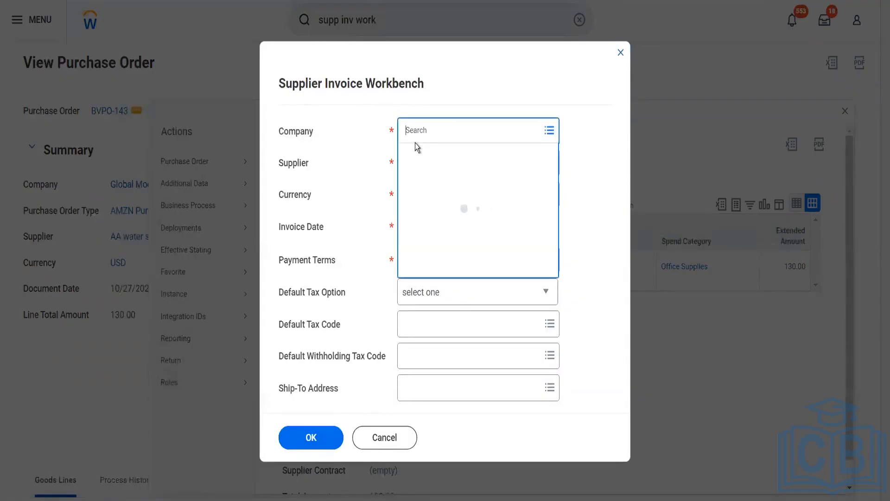
pyautogui.click(383, 436)
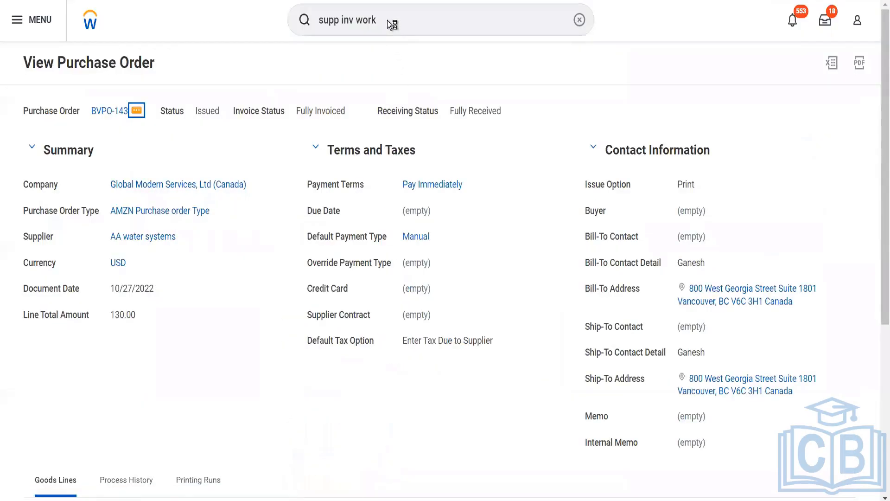
# Open the Supplier Invoice Work Area report and examine its work queue columns and the invoices pending approval.
pyautogui.click(388, 21)
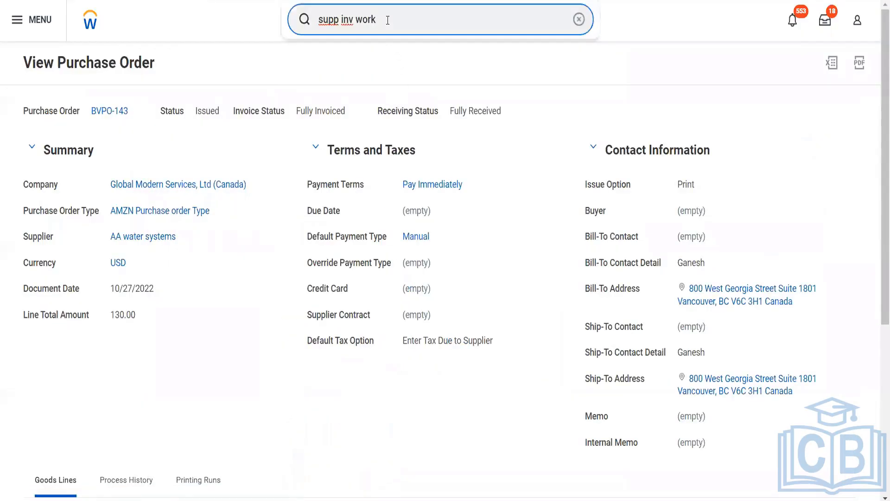
pyautogui.write('area')
pyautogui.press('BackSpace')
pyautogui.press('BackSpace')
pyautogui.press('BackSpace')
pyautogui.press('BackSpace')
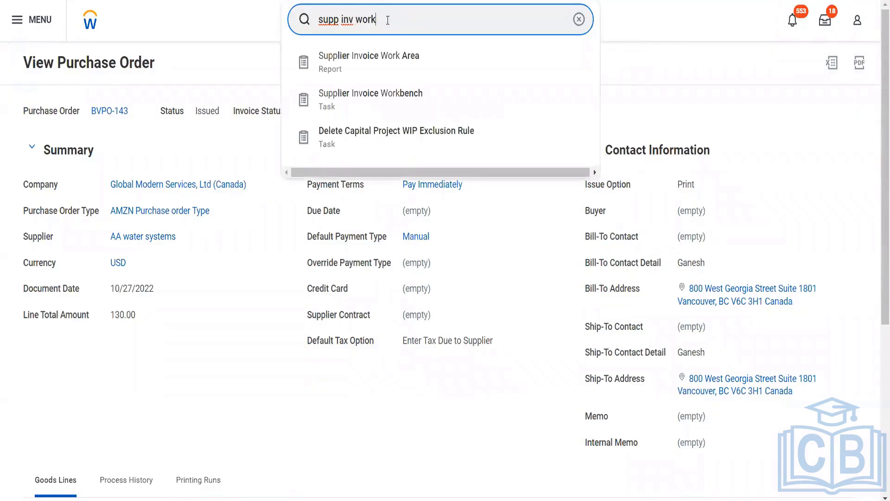
pyautogui.click(377, 54)
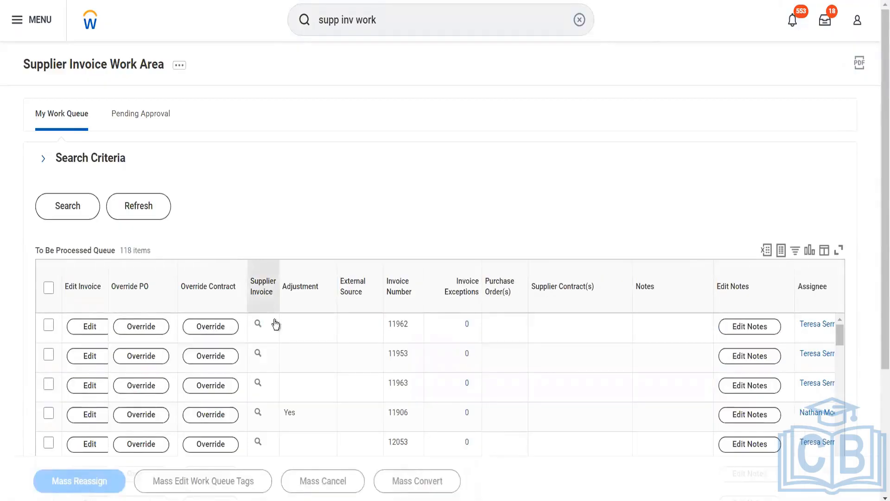
pyautogui.hscroll(10, 346, 375)
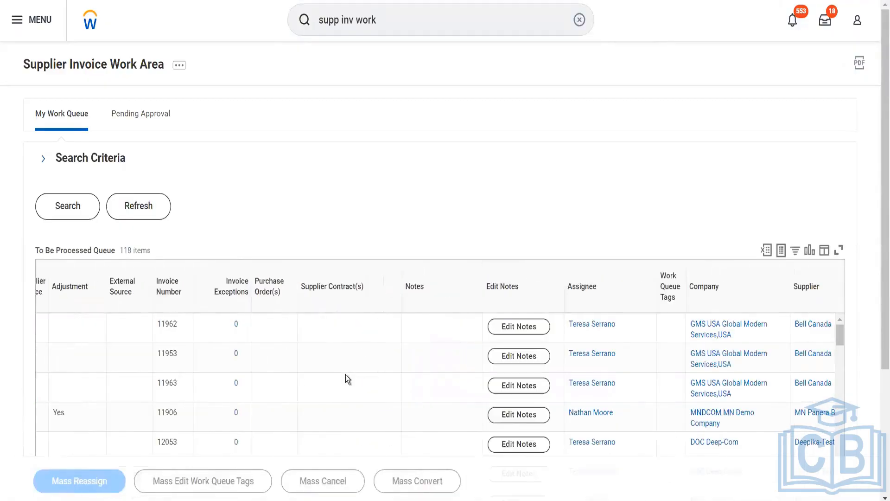
pyautogui.hscroll(6, 346, 374)
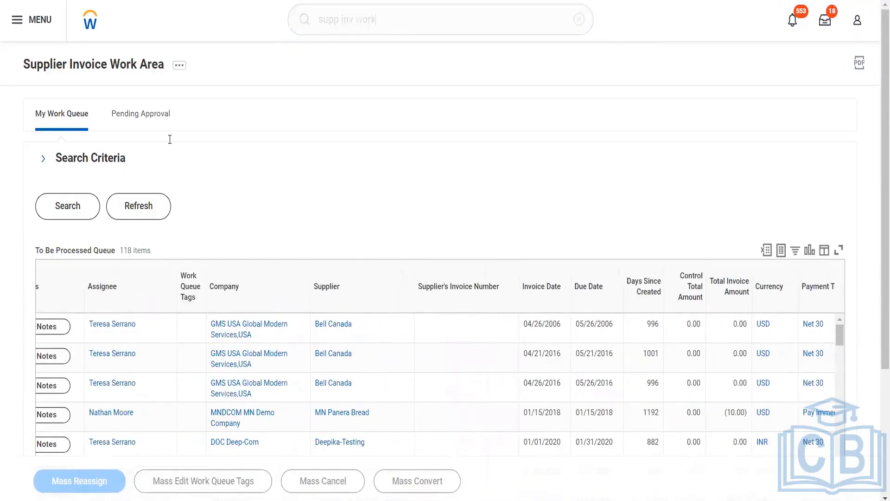
pyautogui.click(149, 116)
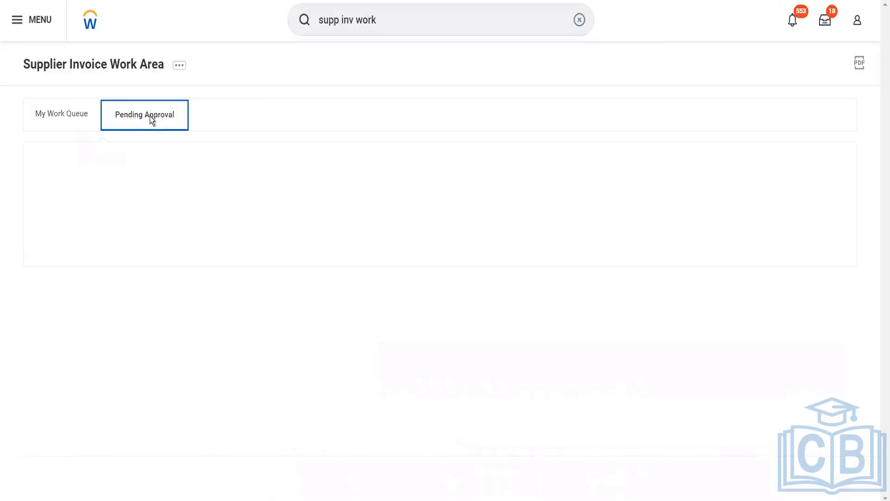
# Search for "supp inv workbench" and open the Supplier Invoice Workbench task.
pyautogui.click(389, 24)
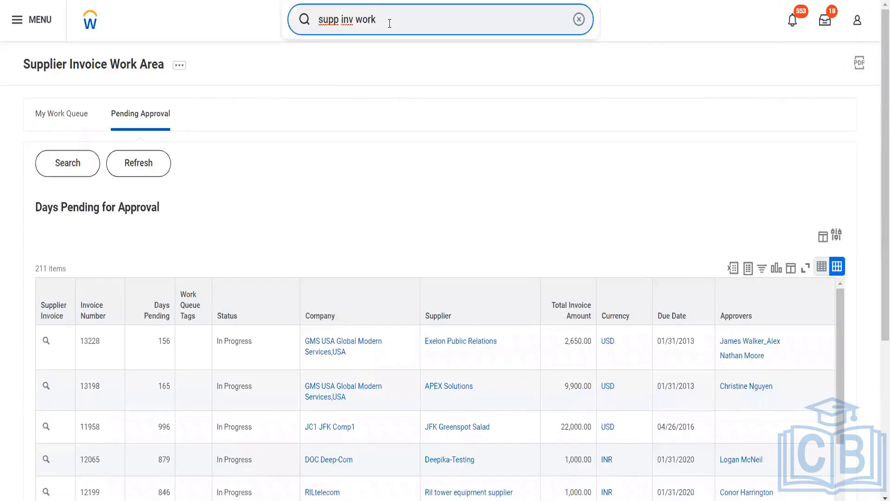
pyautogui.write('bench')
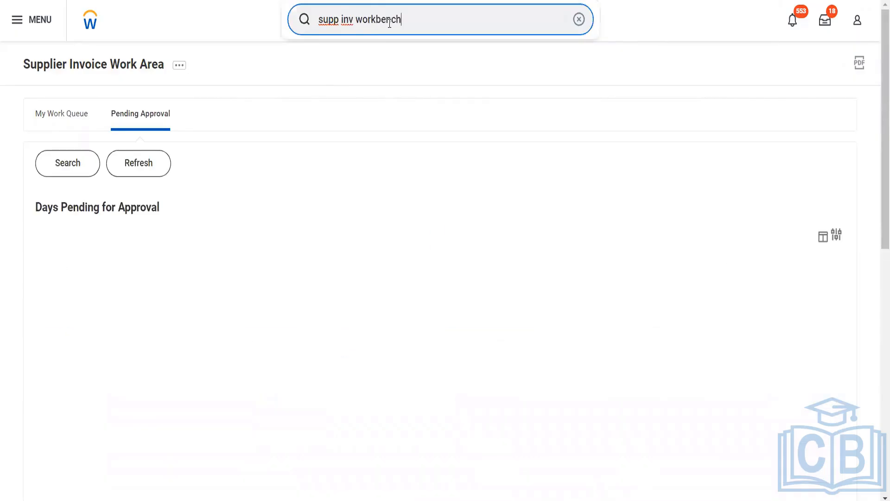
pyautogui.click(390, 63)
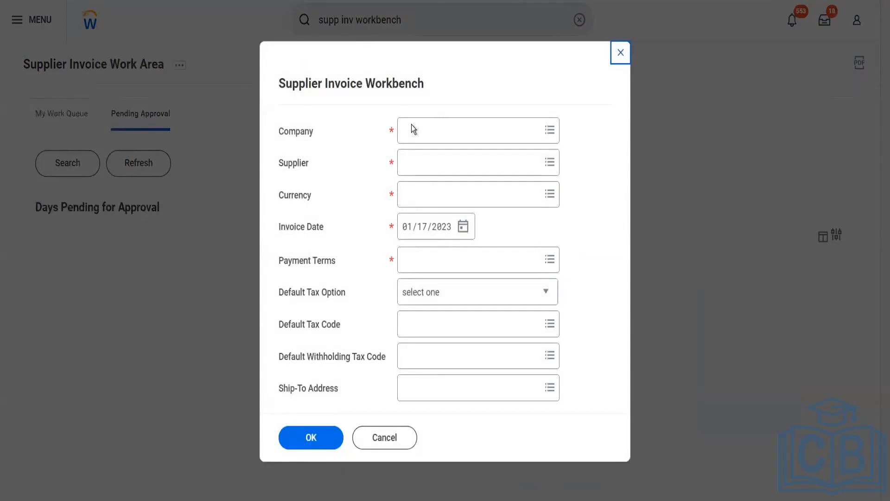
# Set the company of the new supplier invoice to Smart India Pvt.Ltd.
pyautogui.click(411, 125)
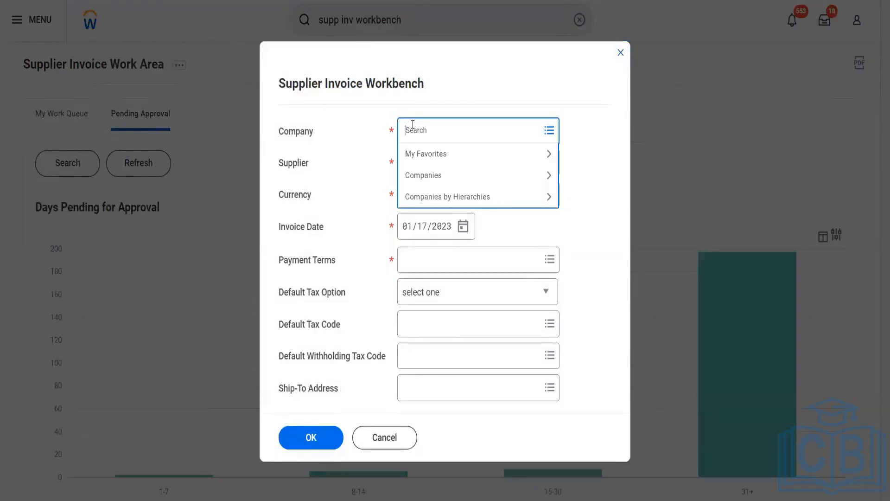
pyautogui.write('gms')
pyautogui.press('BackSpace')
pyautogui.press('BackSpace')
pyautogui.press('BackSpace')
pyautogui.write('smart india')
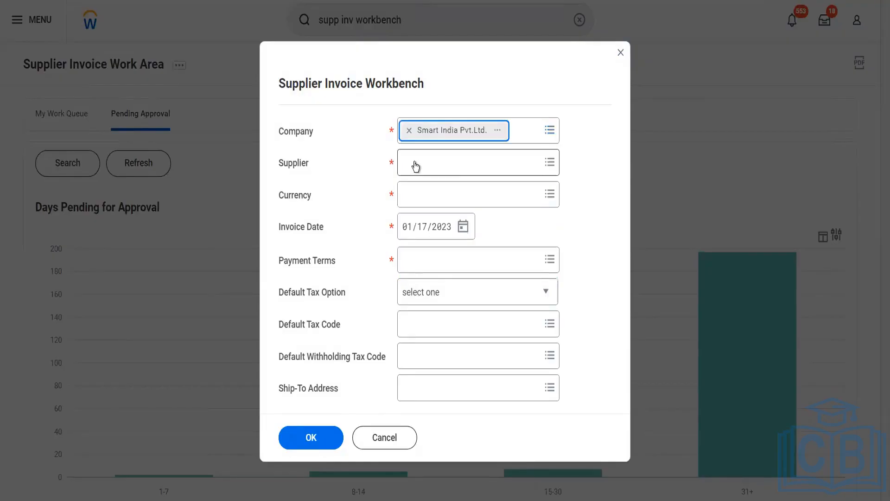
# Set the supplier to Fox Industries Blinkit, check the filled-in invoice defaults and submit the details to create the draft invoice.
pyautogui.click(415, 165)
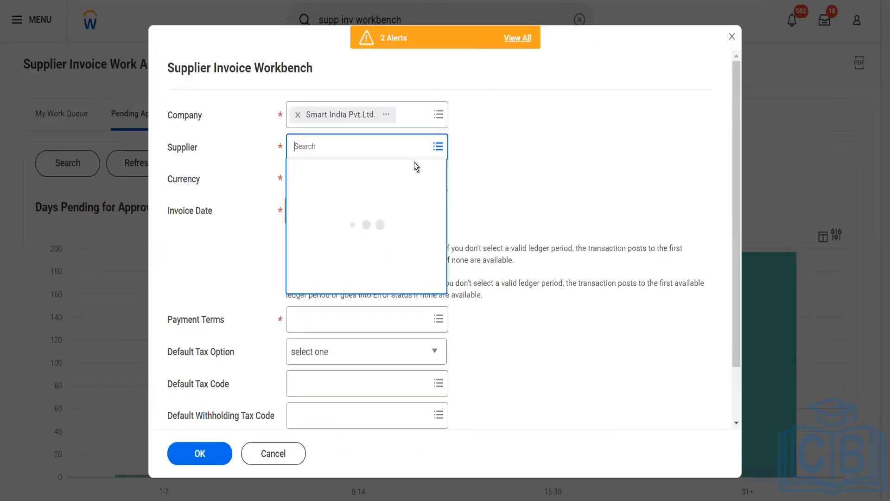
pyautogui.write('fox')
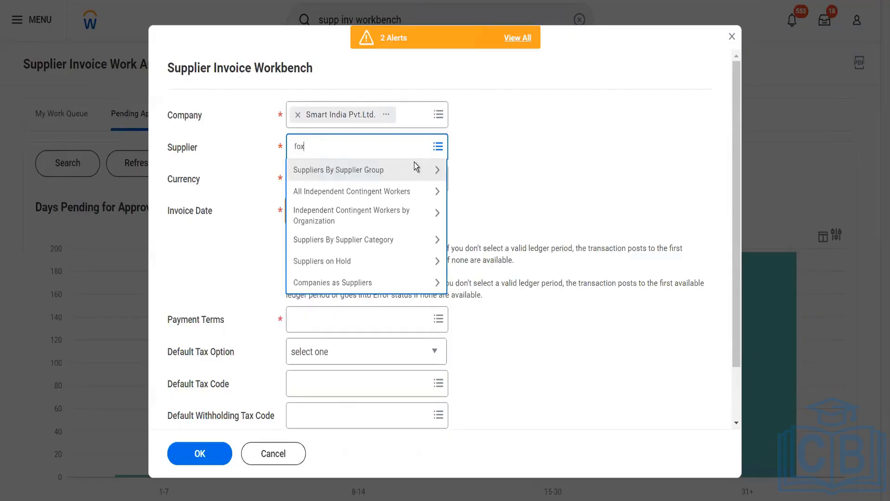
pyautogui.press('Return')
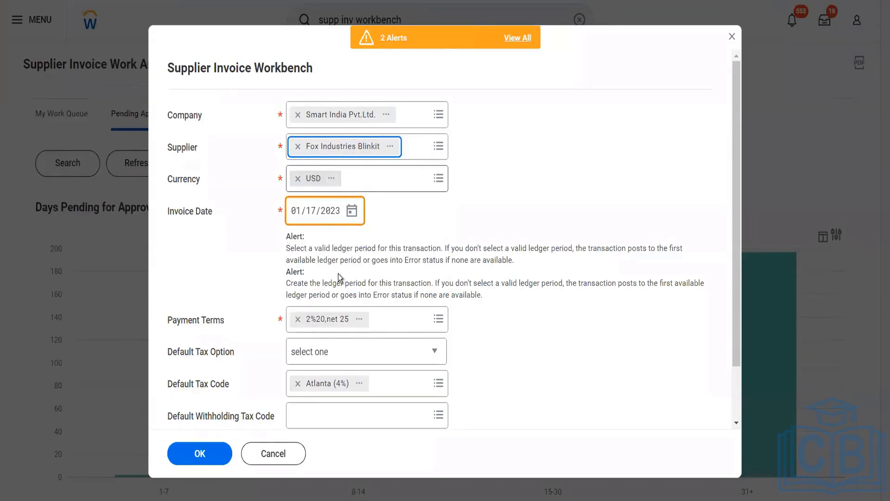
pyautogui.scroll(-3, 338, 273)
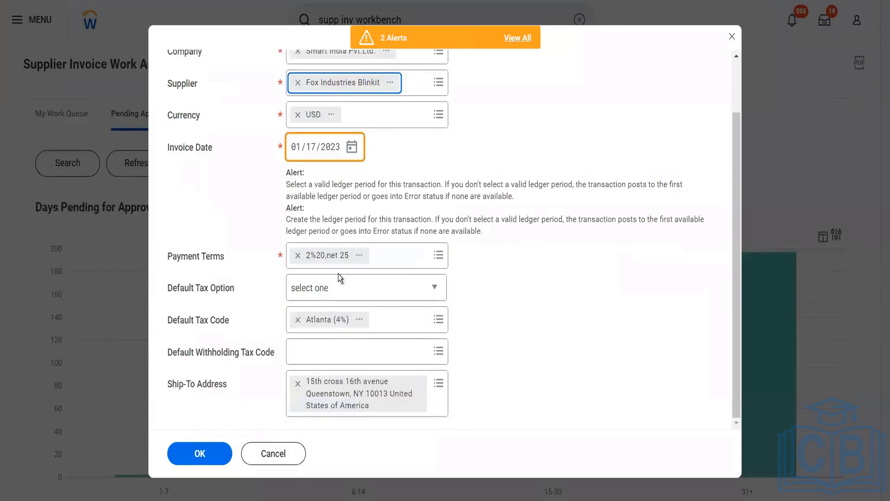
pyautogui.click(213, 450)
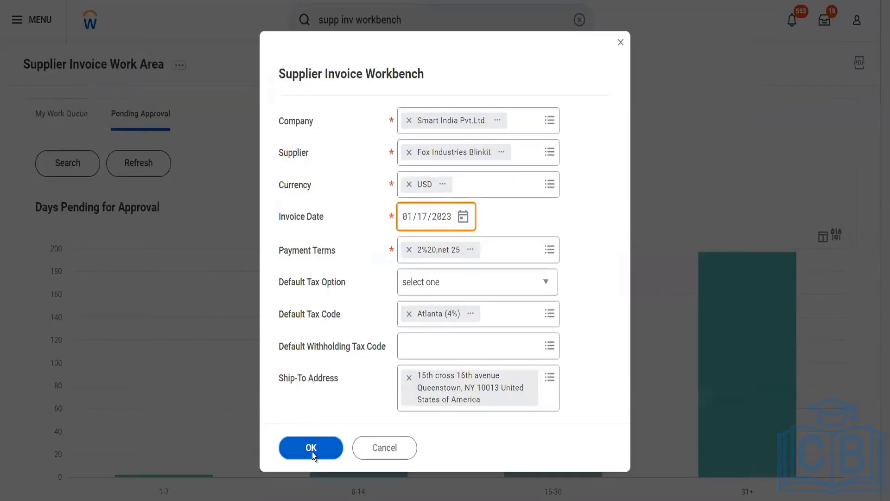
pyautogui.click(312, 452)
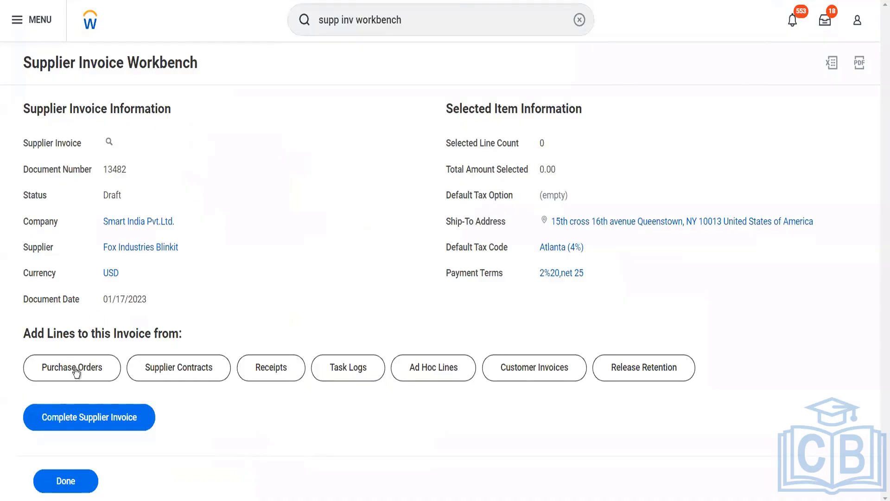
# Look for Smart India Pvt.Ltd. purchase orders to add as lines to the Fox Industries Blinkit invoice, and leave without adding any.
pyautogui.click(95, 369)
pyautogui.click(108, 379)
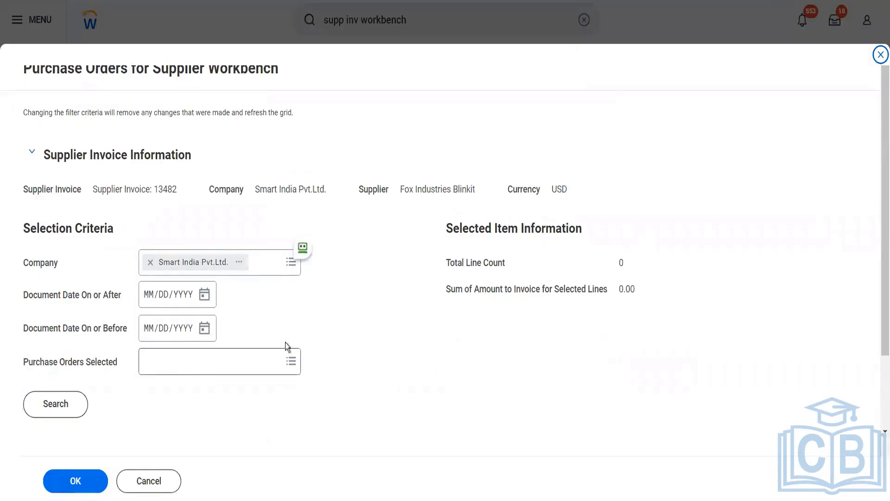
pyautogui.click(226, 358)
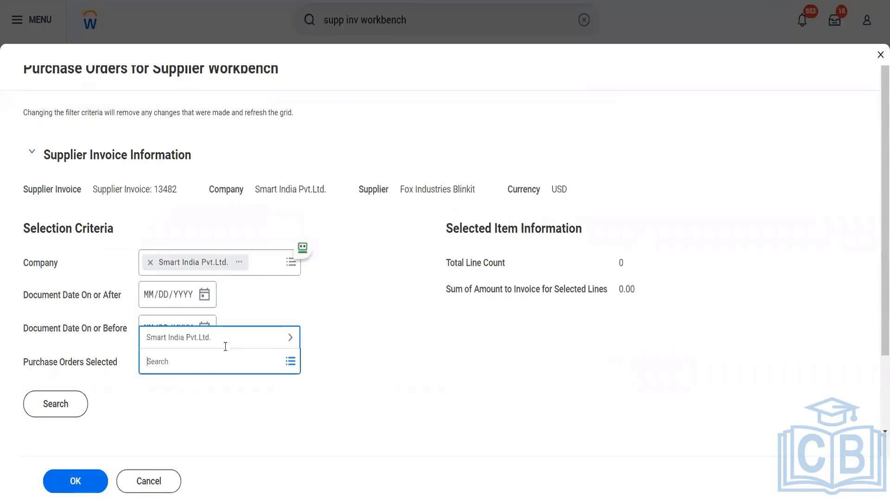
pyautogui.click(225, 338)
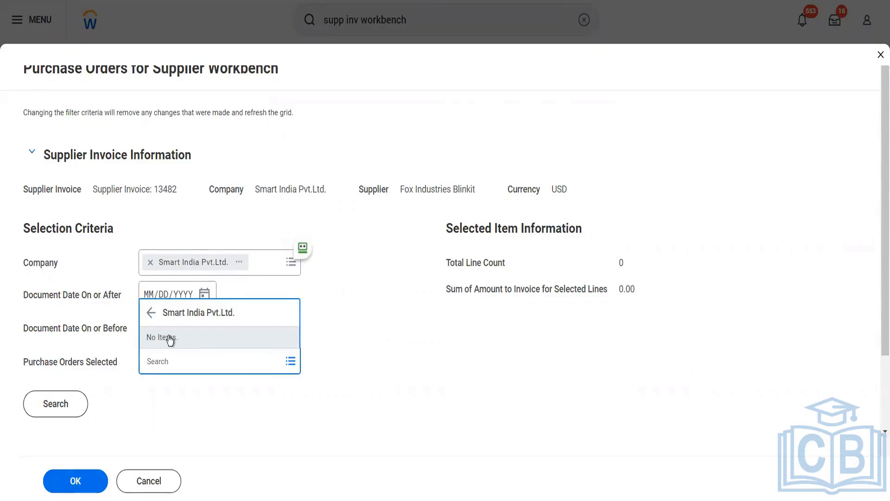
pyautogui.click(153, 315)
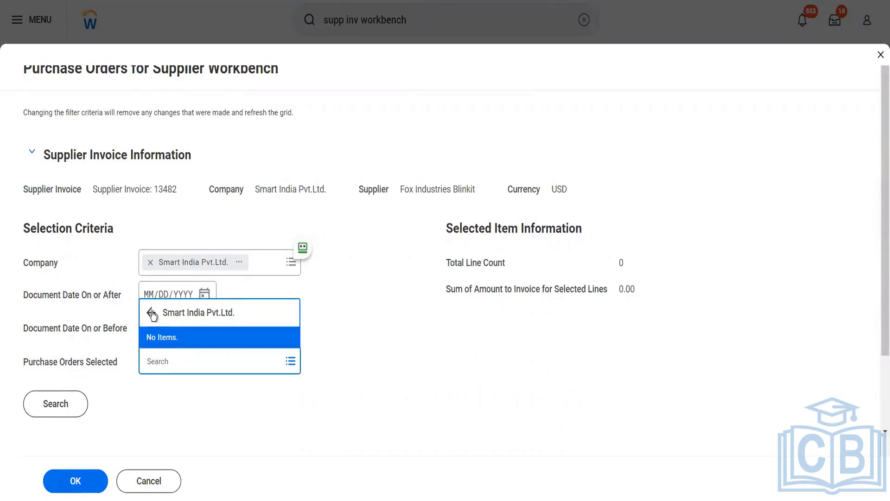
pyautogui.click(272, 258)
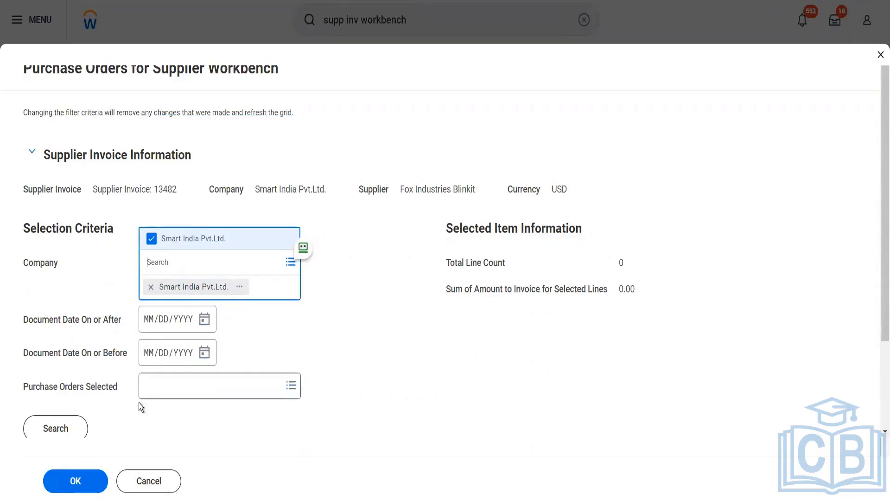
pyautogui.click(166, 489)
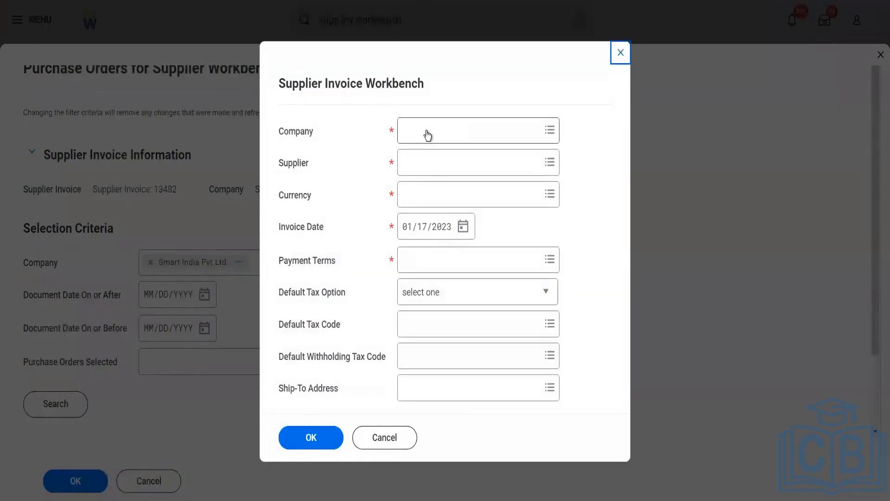
# Create another draft supplier invoice for the company Global Modern Services, Ltd (Canada) with AA water systems as the supplier.
pyautogui.click(427, 134)
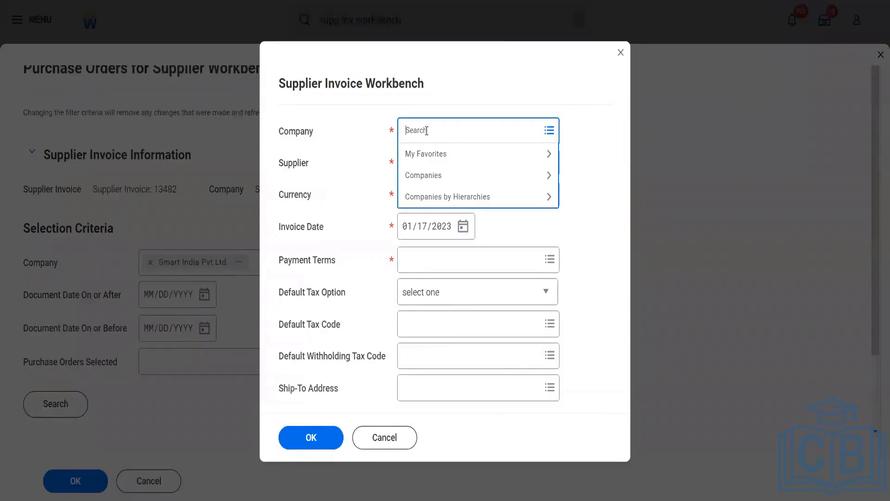
pyautogui.write('gms a')
pyautogui.press('BackSpace')
pyautogui.write('canada')
pyautogui.press('Return')
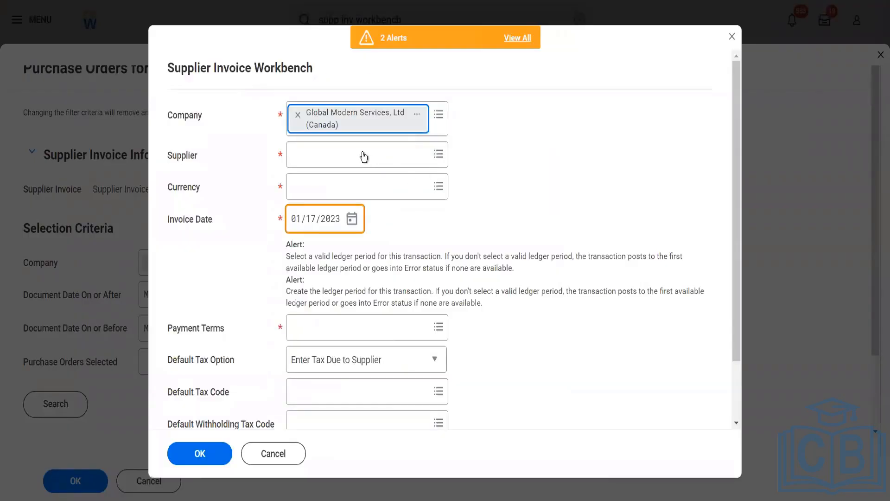
pyautogui.click(364, 153)
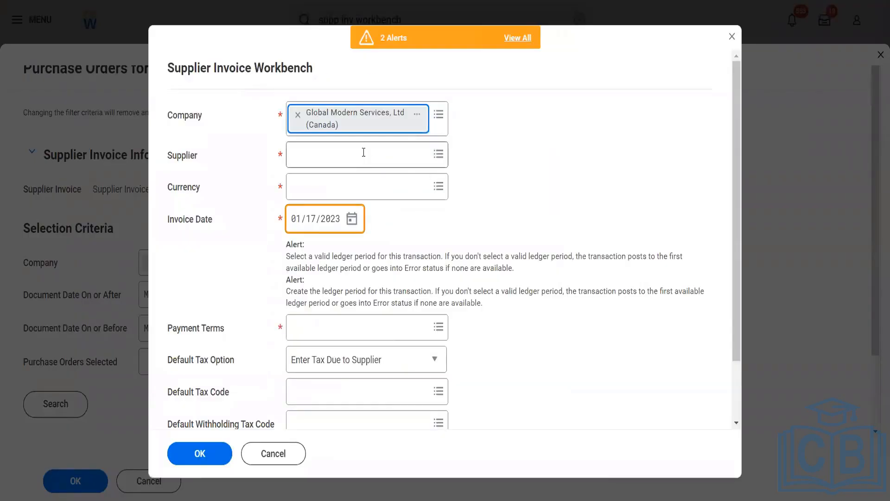
pyautogui.write('AA water systems')
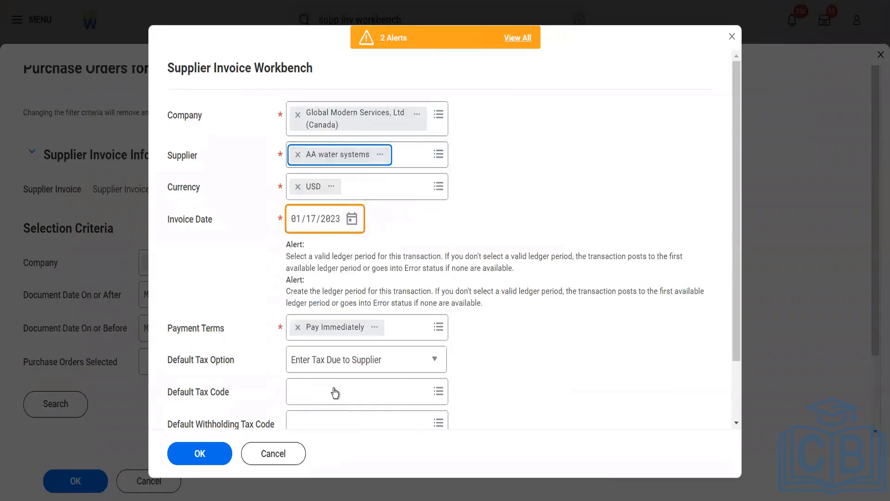
pyautogui.scroll(-2, 334, 393)
pyautogui.click(200, 453)
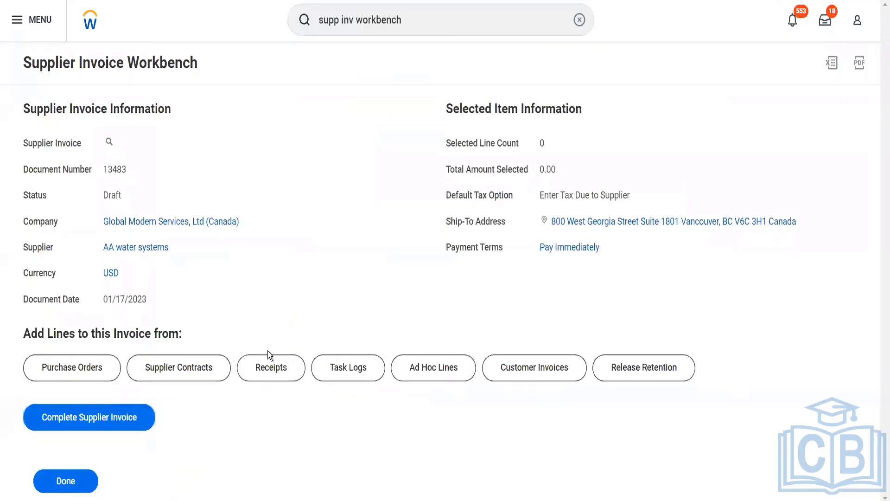
# Look for Global Modern Services, Ltd (Canada) purchase orders to add to the AA water systems invoice, and return without selecting any.
pyautogui.click(101, 368)
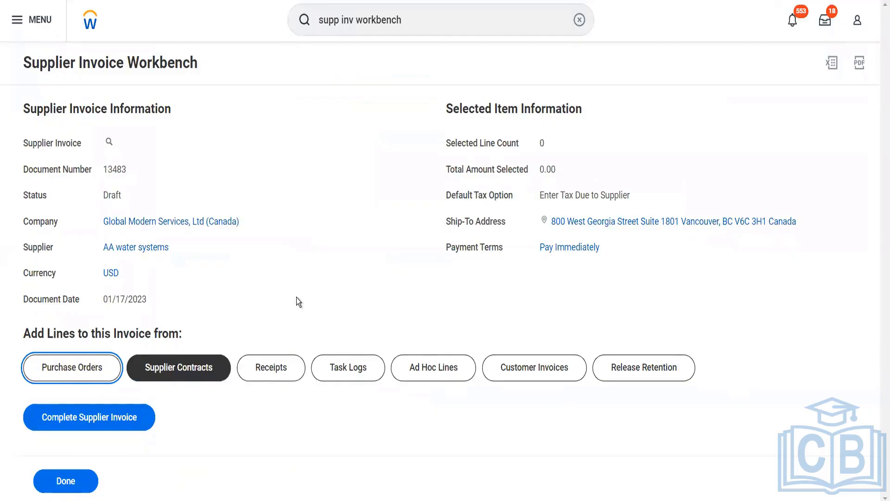
pyautogui.click(250, 360)
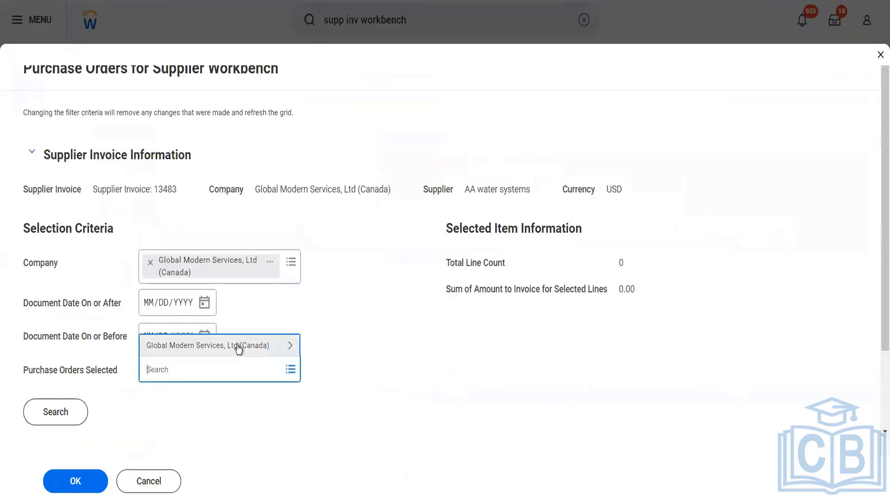
pyautogui.click(237, 345)
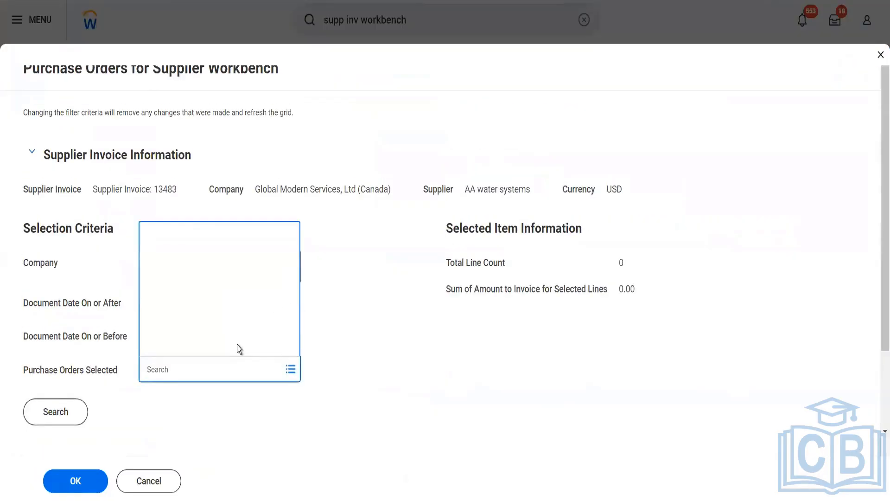
pyautogui.click(344, 354)
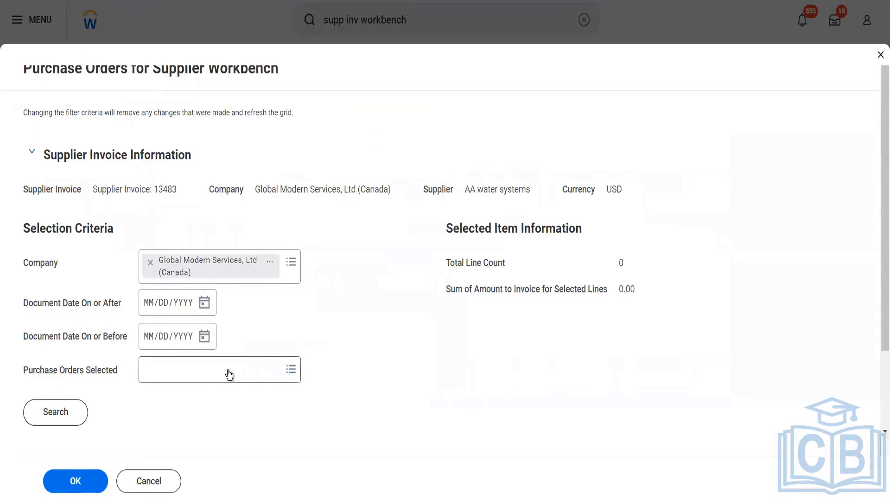
pyautogui.click(77, 482)
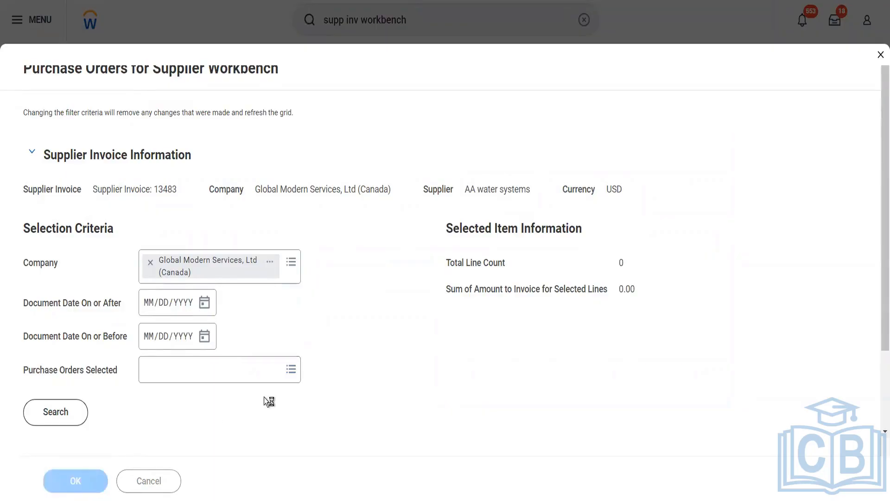
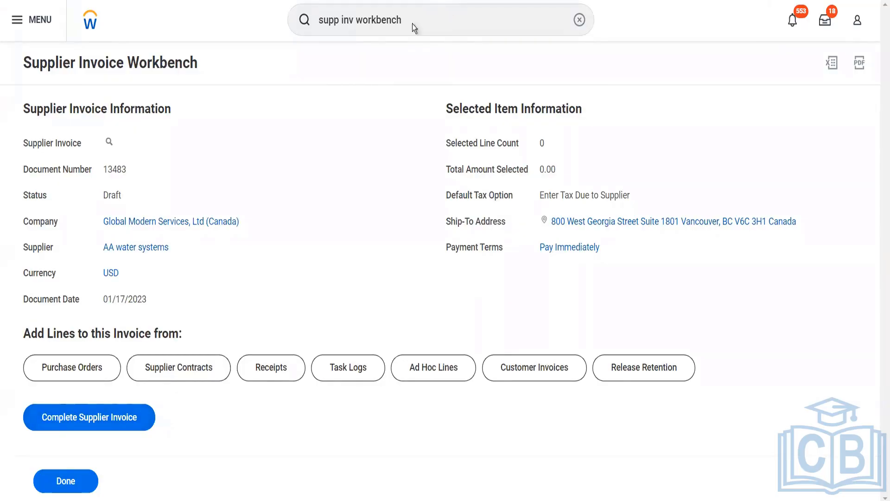
# Search for "BP: Supp contract" and view the Supplier Contract Event (Default Definition) business process.
pyautogui.moveTo(411, 21); pyautogui.dragTo(315, 19)
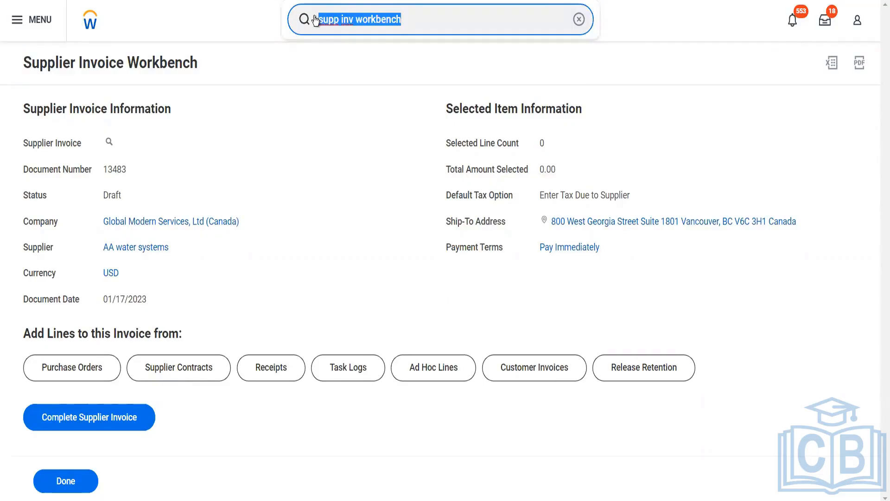
pyautogui.write('ZB')
pyautogui.press('BackSpace')
pyautogui.press('BackSpace')
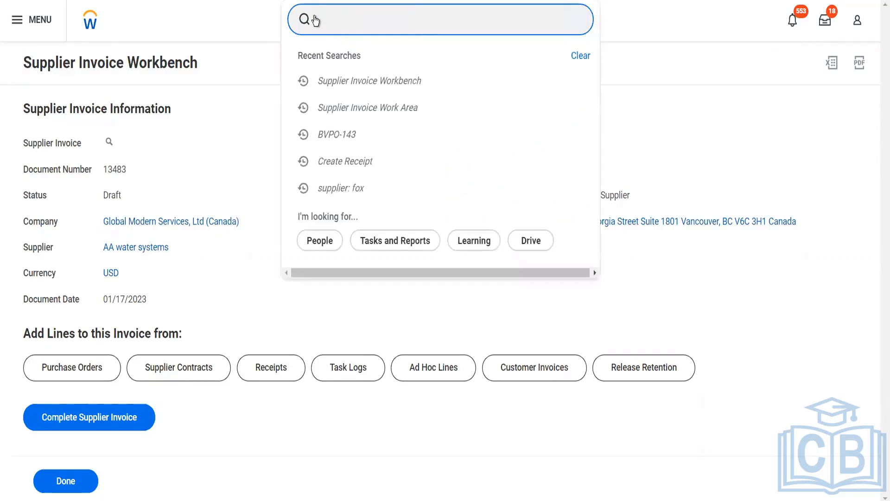
pyautogui.write('BP: Supp contract')
pyautogui.press('Return')
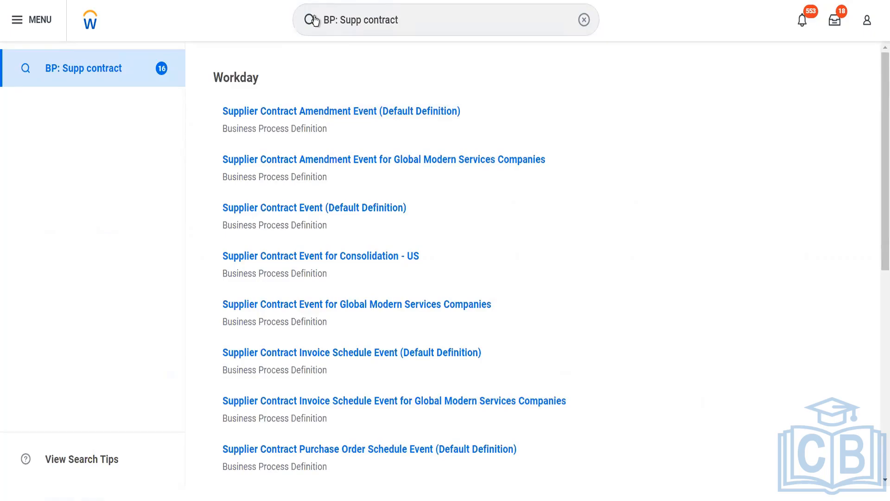
pyautogui.click(332, 208)
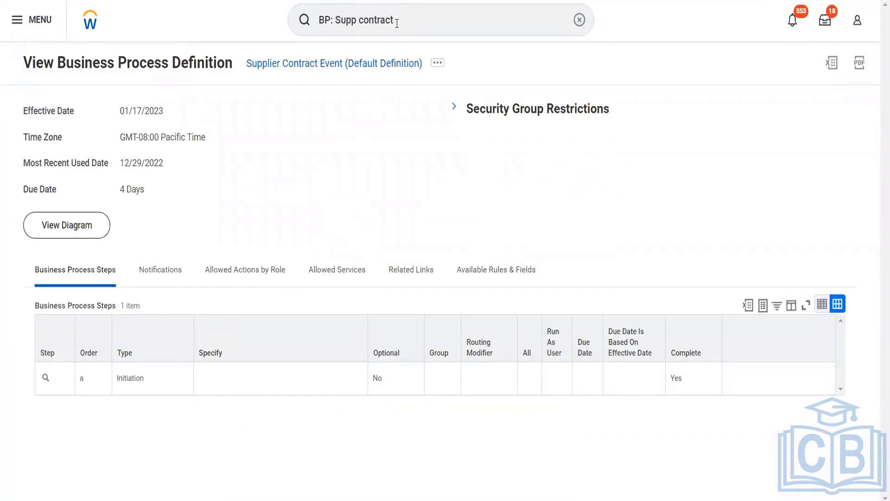
# Search for "cr supp contract" and open the Create Supplier Contract task.
pyautogui.moveTo(396, 24); pyautogui.dragTo(288, 16)
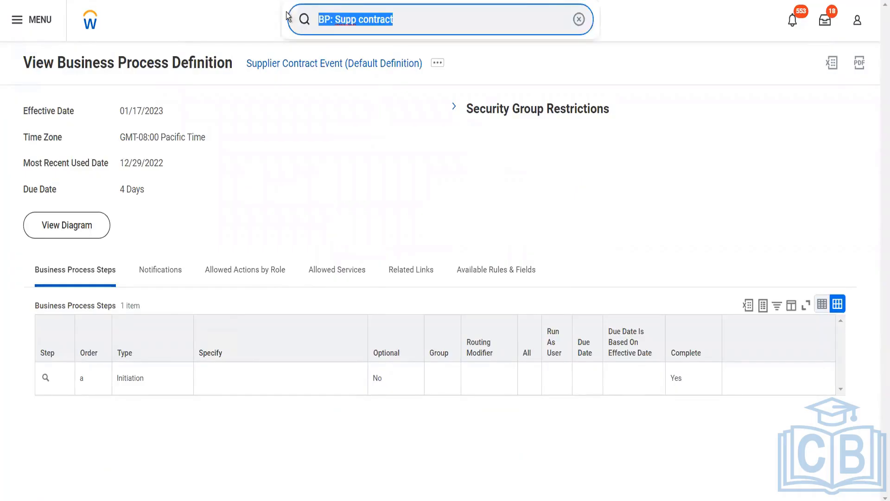
pyautogui.write('cr supp')
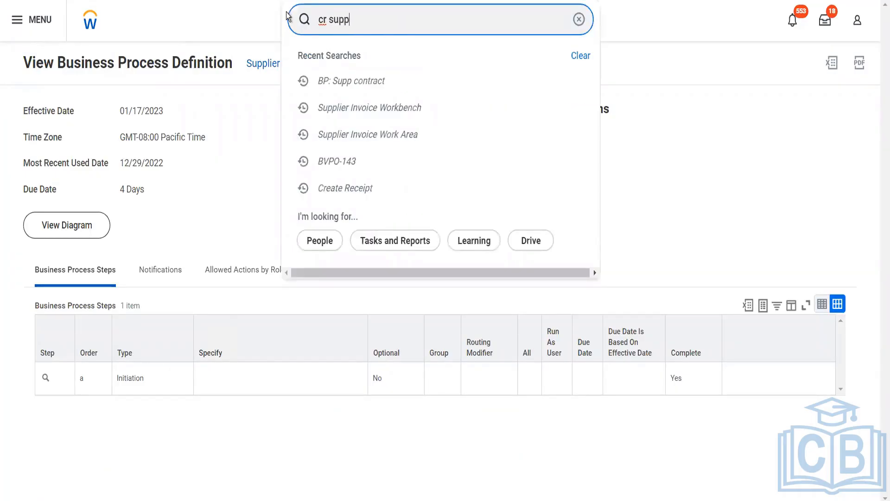
pyautogui.write(' contract')
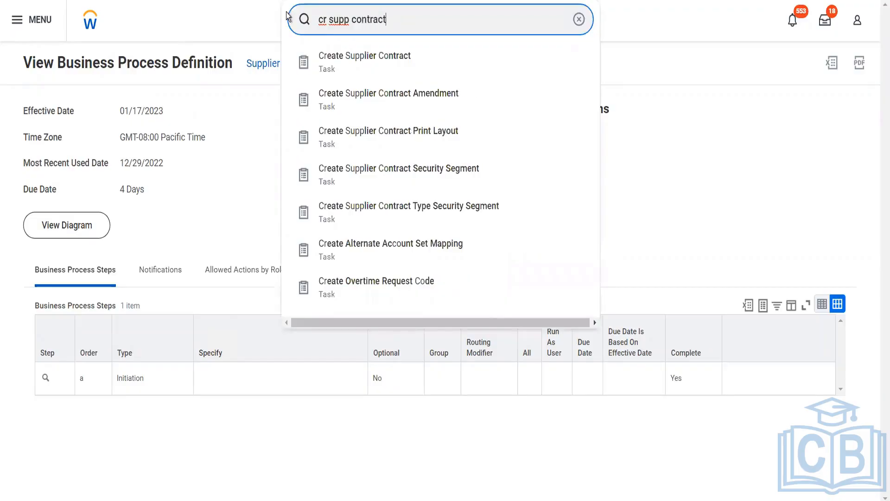
pyautogui.click(343, 56)
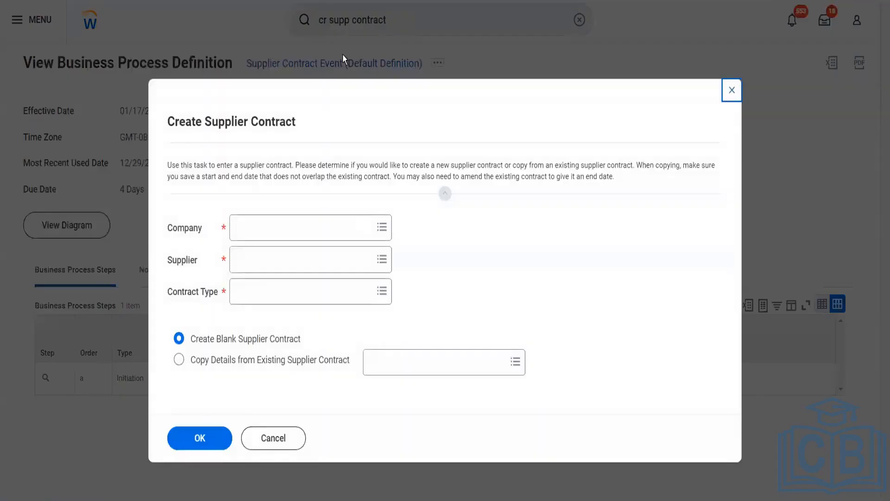
# Set the new supplier contract's company to Smart India Pvt.Ltd. and its supplier to Fox Industries Blinkit.
pyautogui.click(298, 228)
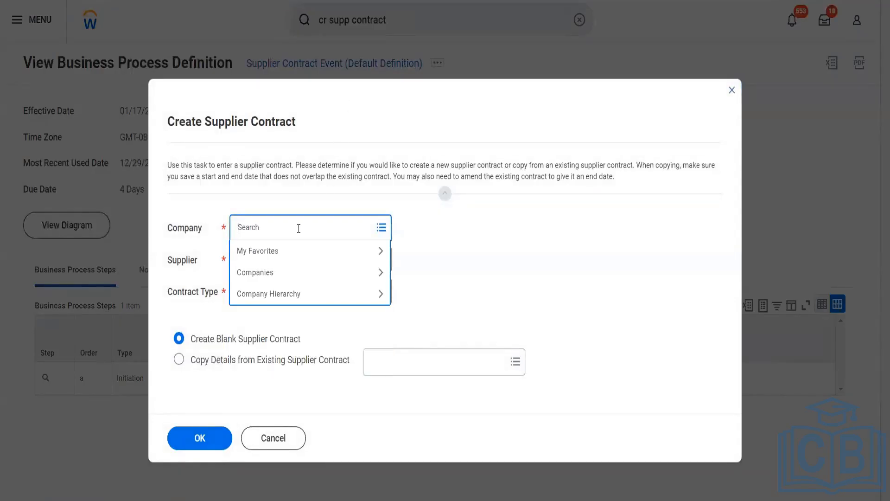
pyautogui.write('smart india')
pyautogui.press('Return')
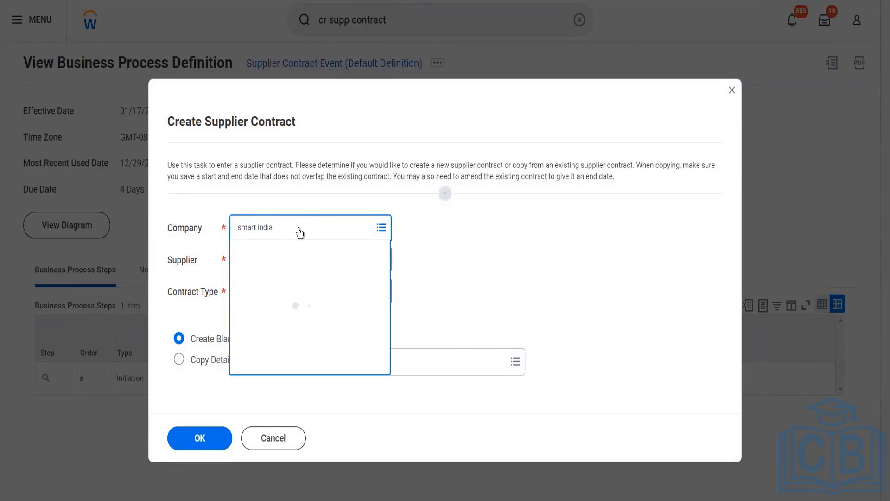
pyautogui.click(278, 259)
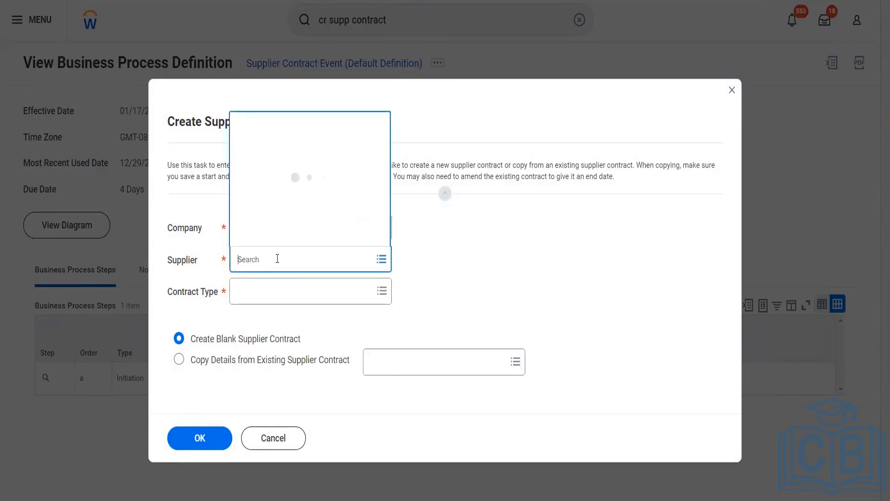
pyautogui.write('fox in')
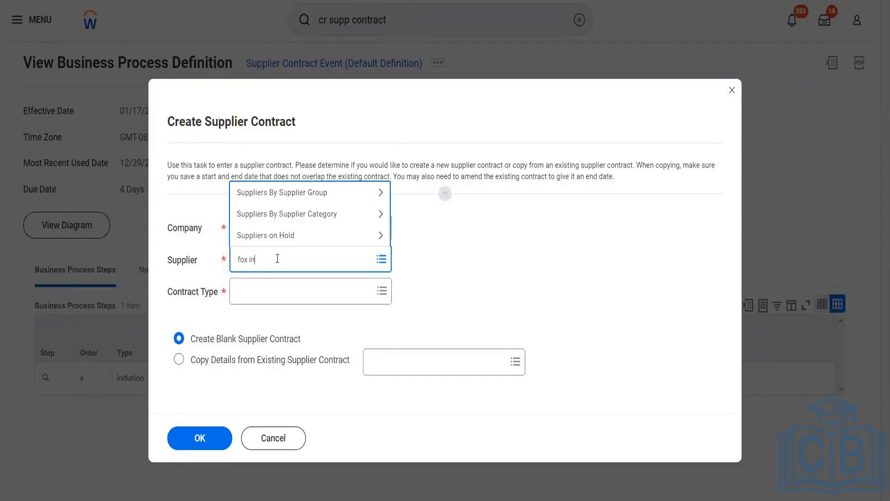
pyautogui.write('dus')
pyautogui.press('Return')
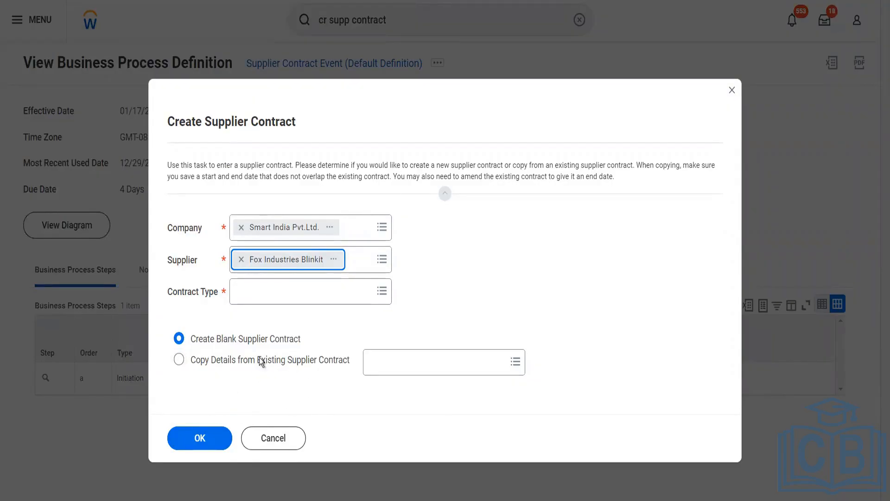
# Choose Office Supplies as the contract type and proceed to the blank supplier contract form.
pyautogui.click(289, 304)
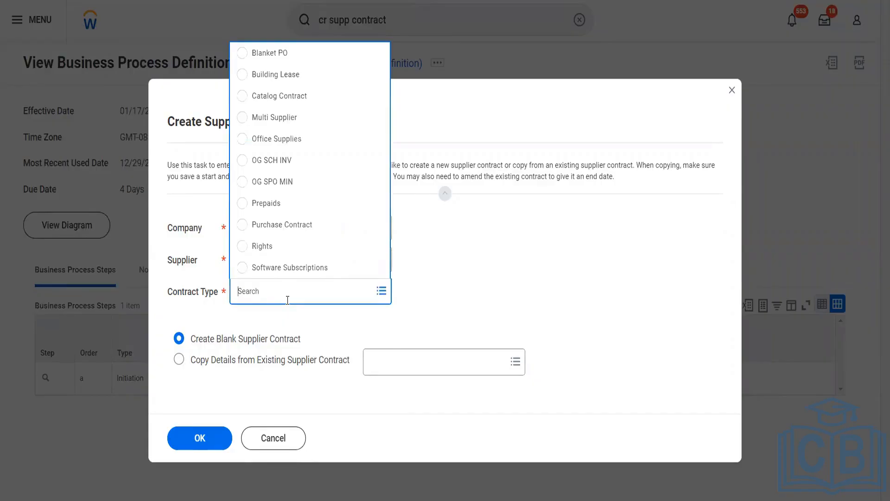
pyautogui.click(286, 145)
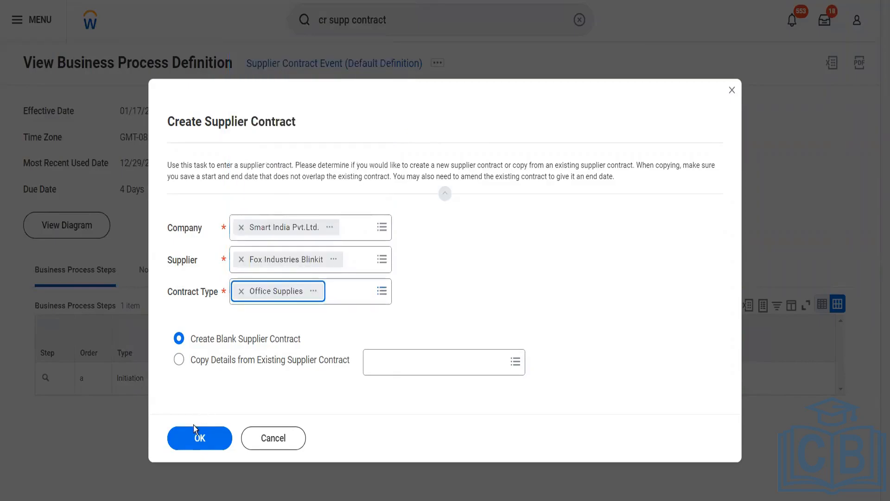
pyautogui.click(193, 441)
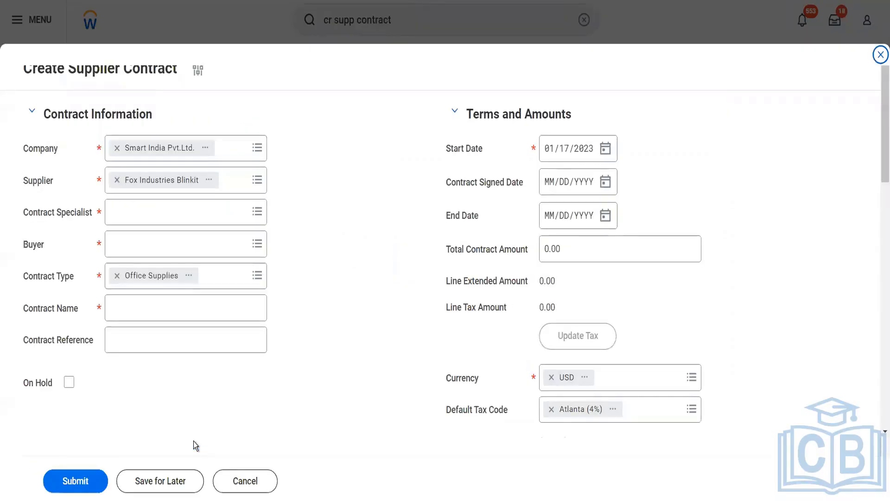
# Search for the employee by name to fill in the Contract Specialist under Contract Information.
pyautogui.click(153, 213)
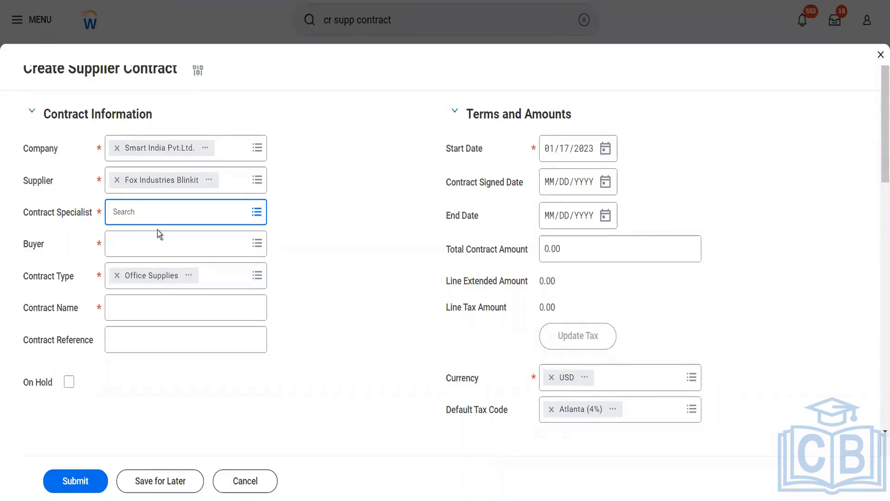
pyautogui.write('ter ser')
pyautogui.press('Return')
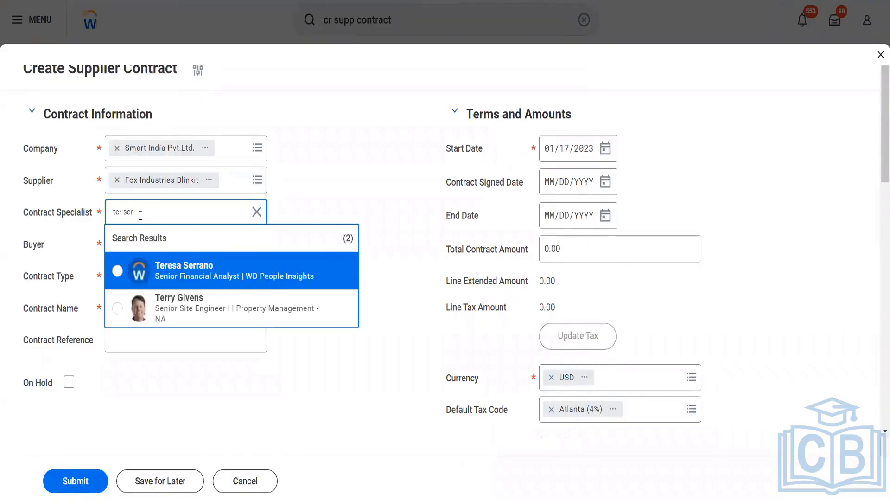
# Assign the Senior Financial Analyst from WD People Insights as both contract specialist and buyer.
pyautogui.click(197, 268)
pyautogui.click(175, 242)
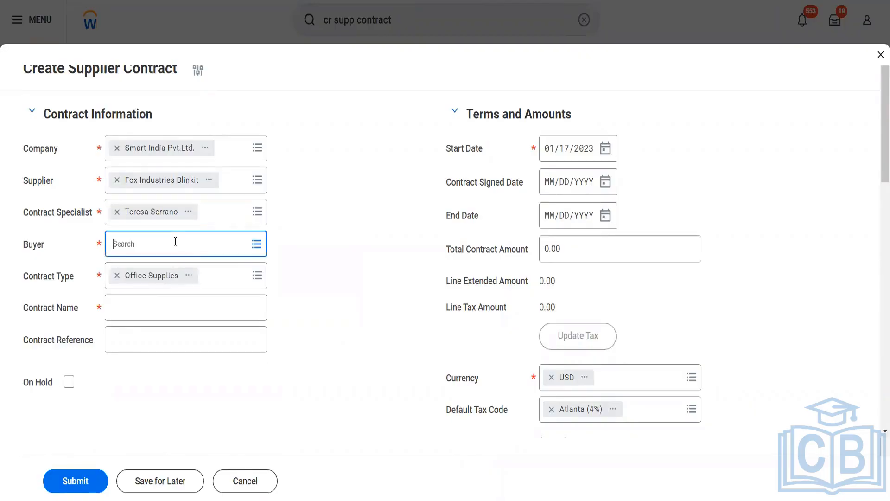
pyautogui.write('ter dser')
pyautogui.press('Return')
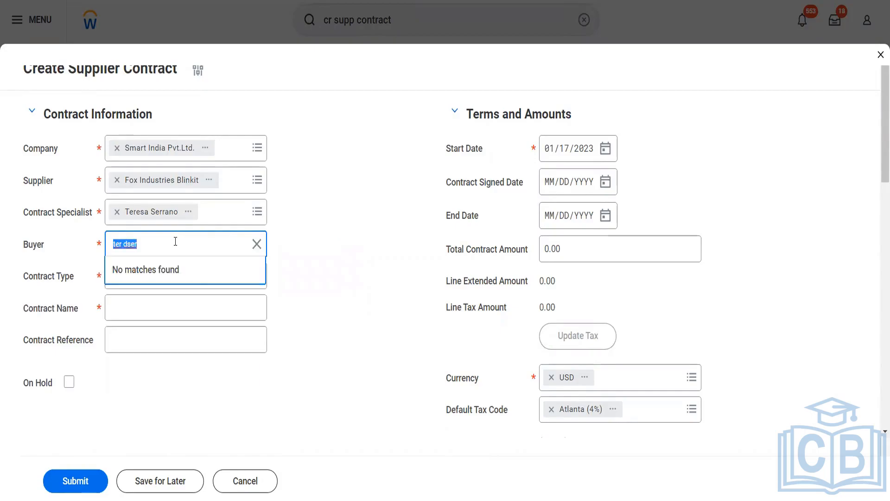
pyautogui.write('ter ser')
pyautogui.press('Return')
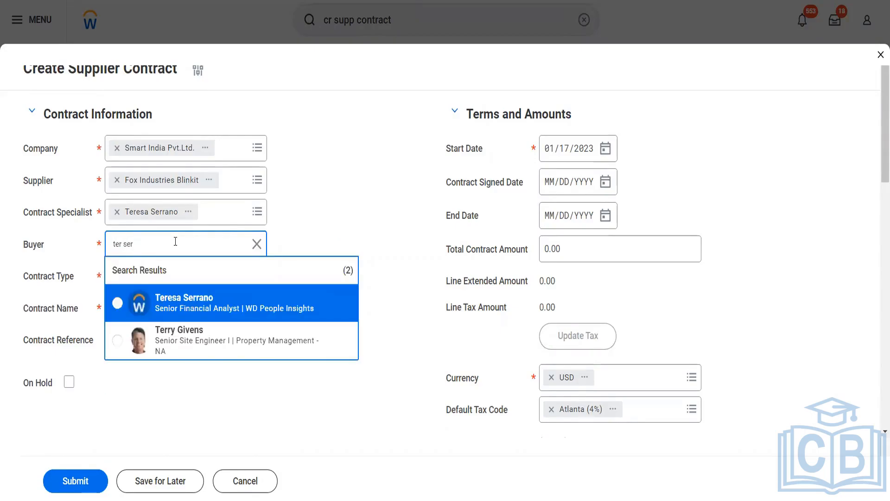
pyautogui.click(190, 310)
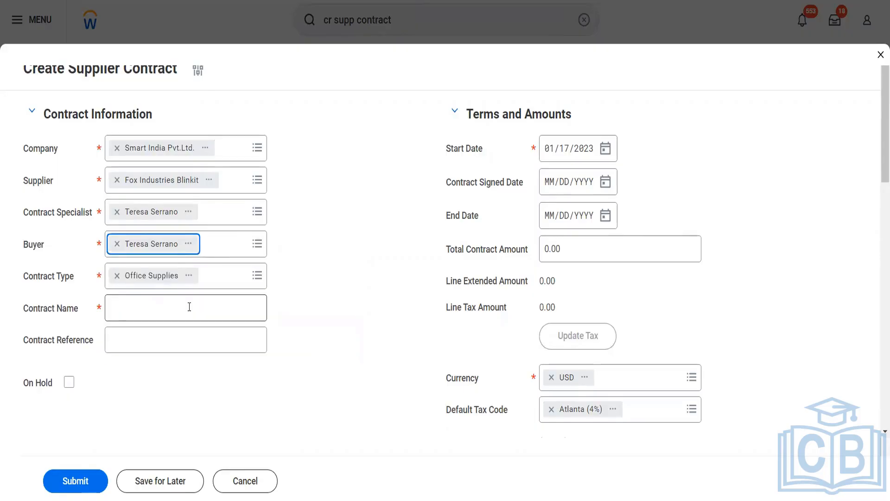
# Name the supplier contract "first supp contract".
pyautogui.click(189, 307)
pyautogui.write('first')
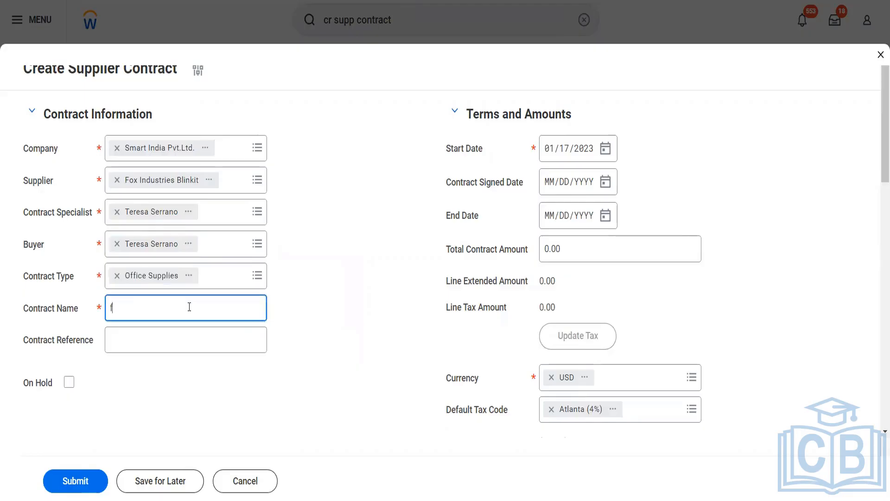
pyautogui.write('upp contract')
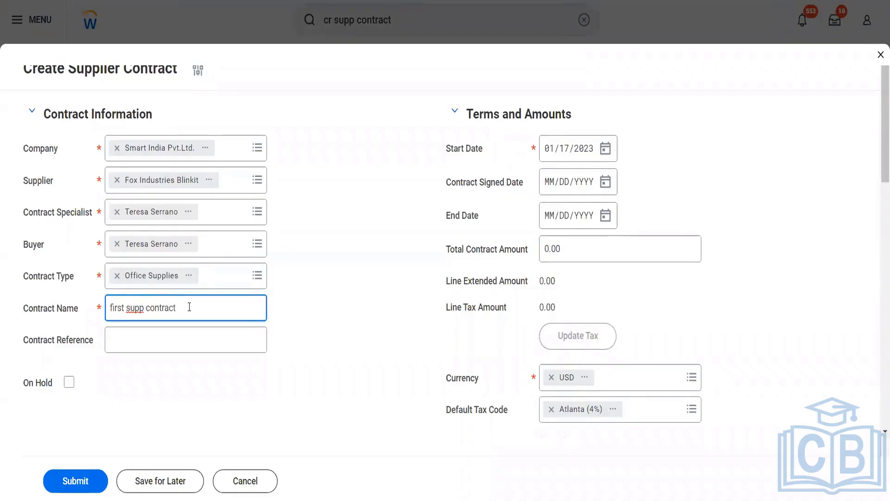
# Set the contract's start date to 01/01/2023.
pyautogui.scroll(-2, 189, 307)
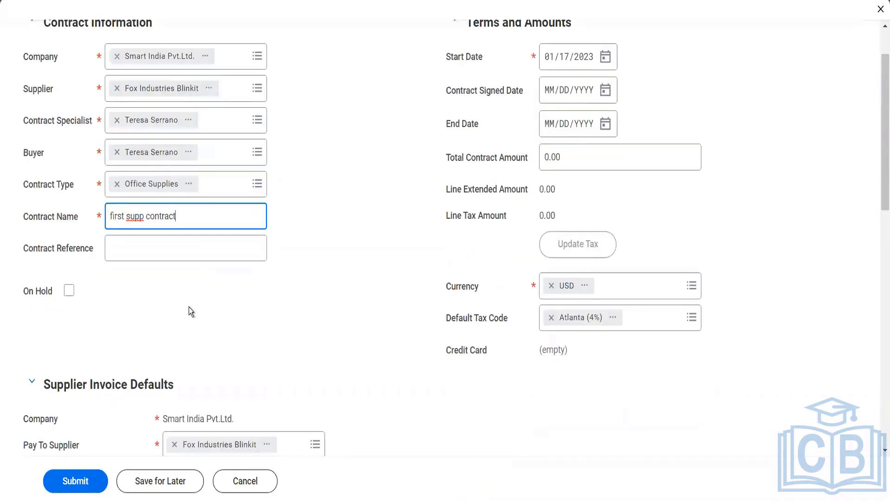
pyautogui.click(564, 58)
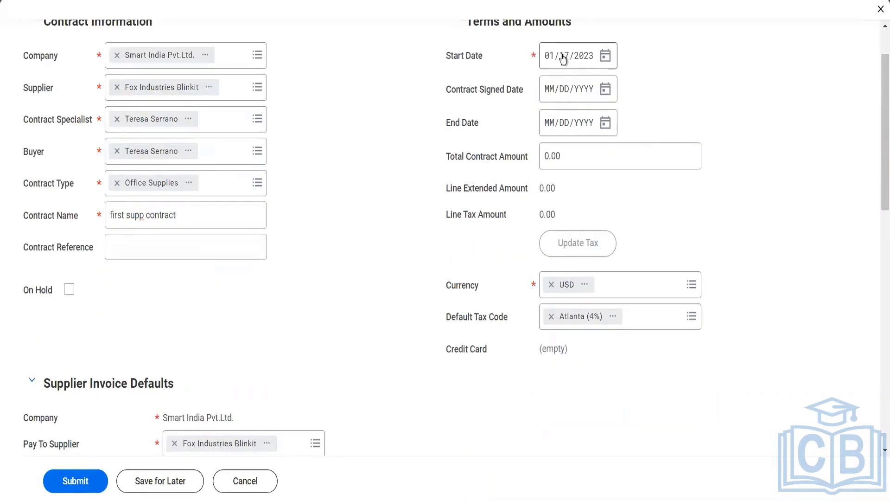
pyautogui.click(564, 59)
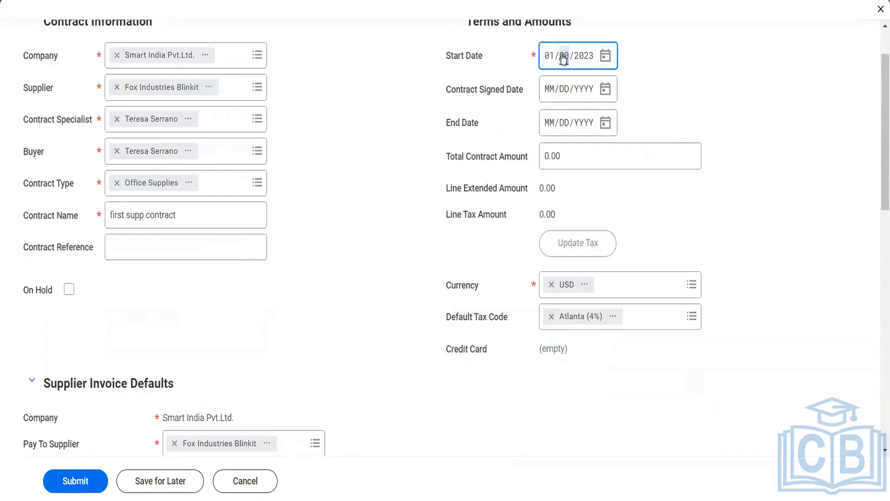
pyautogui.click(550, 57)
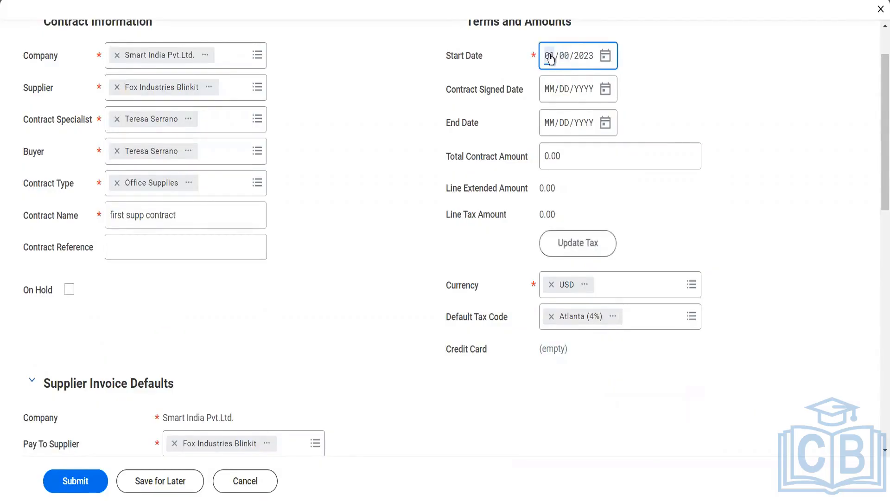
pyautogui.write('0101')
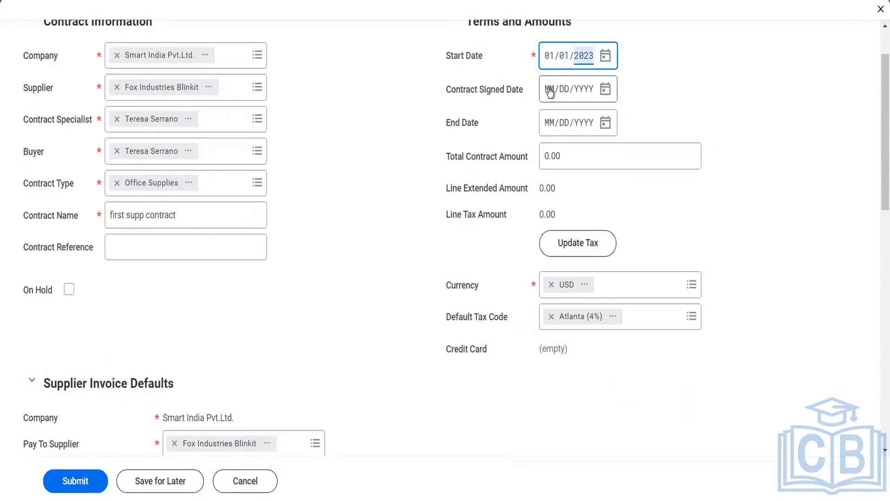
# Set the contract signed date to 01/01/2023 and the contract's end date to 12/31/2023.
pyautogui.click(550, 91)
pyautogui.write('01/01/2')
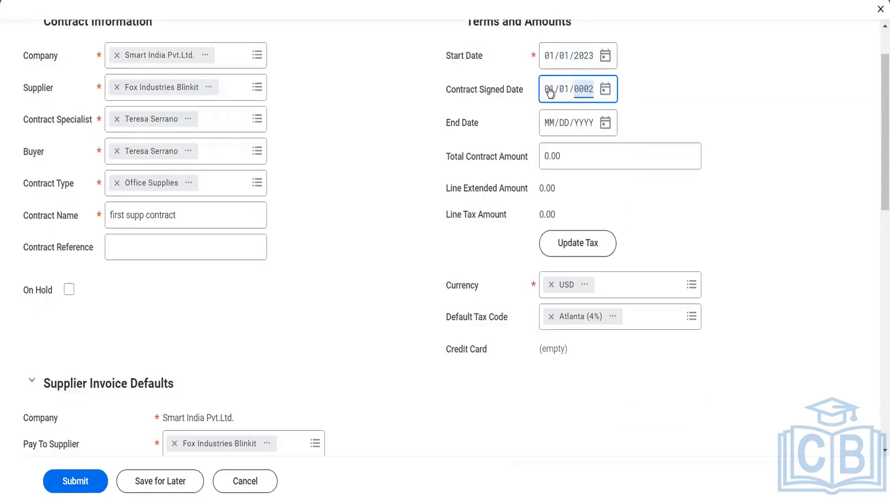
pyautogui.write('023')
pyautogui.click(554, 126)
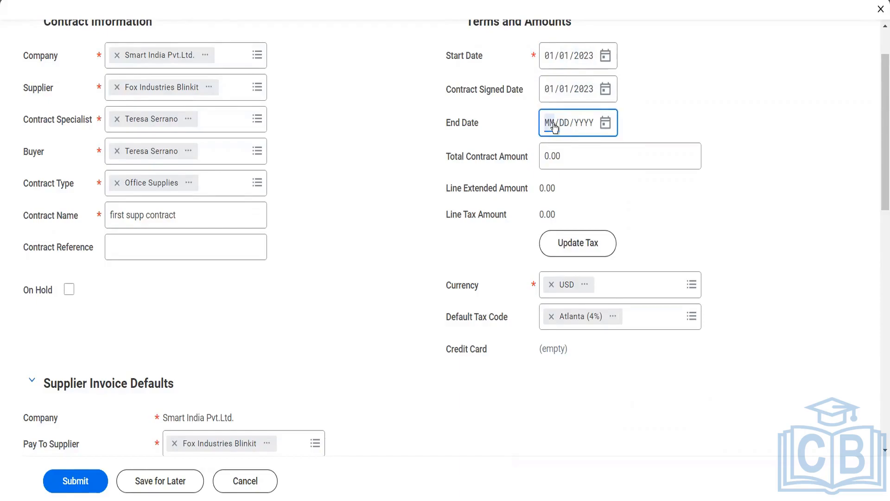
pyautogui.write('12312023')
pyautogui.press('Tab')
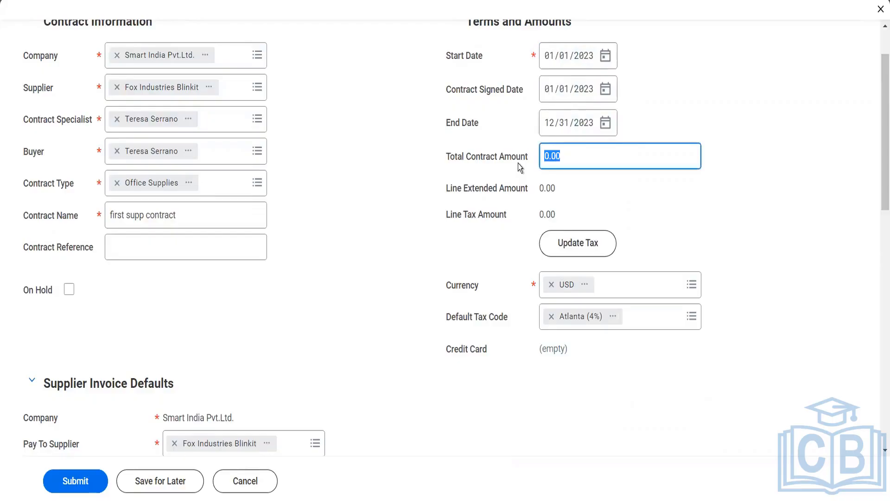
# Set the total contract amount to 12,000 and remove the Atlanta (4%) default tax code.
pyautogui.write('12000')
pyautogui.press('Tab')
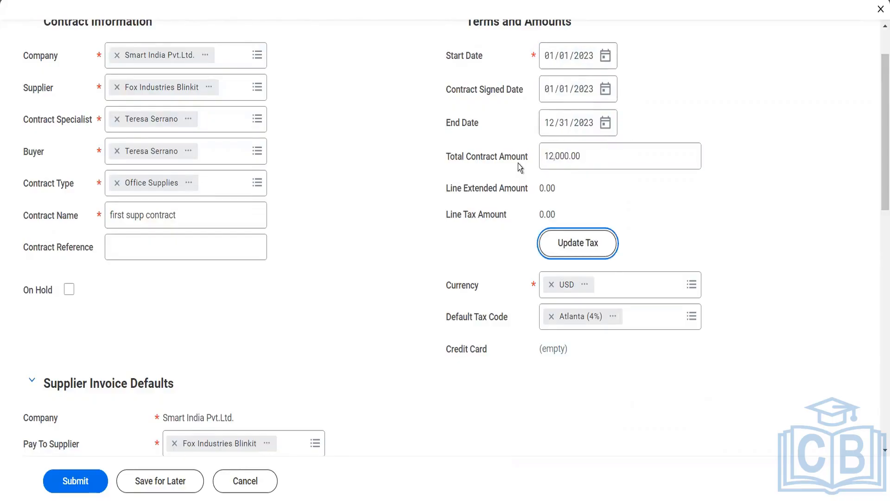
pyautogui.click(551, 316)
# Add a goods line to the contract and give it line number 1.
pyautogui.scroll(-3, 421, 333)
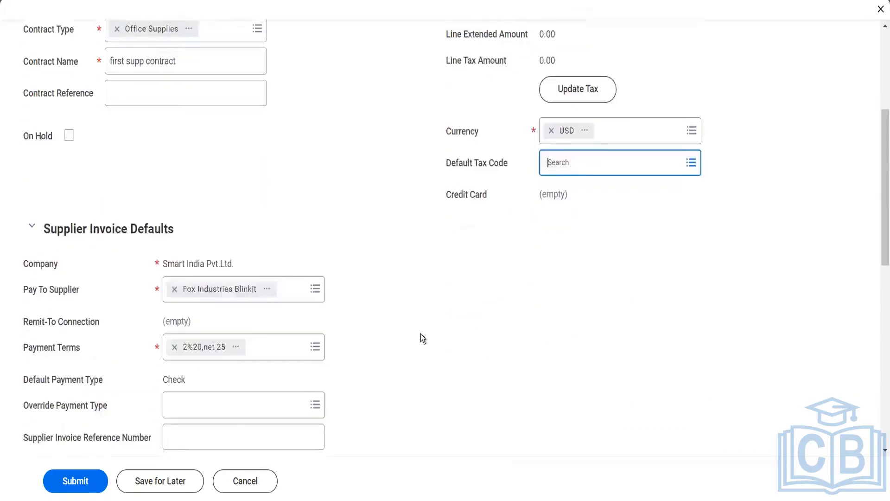
pyautogui.scroll(-3, 421, 338)
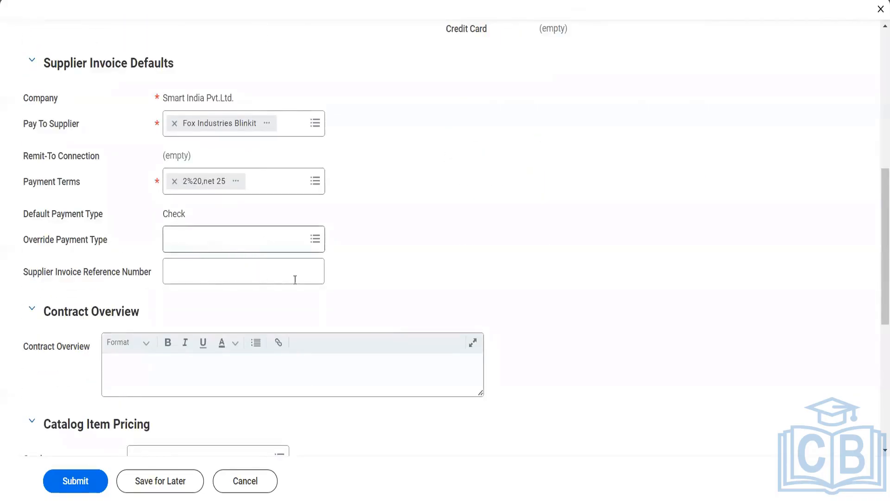
pyautogui.scroll(-6, 321, 240)
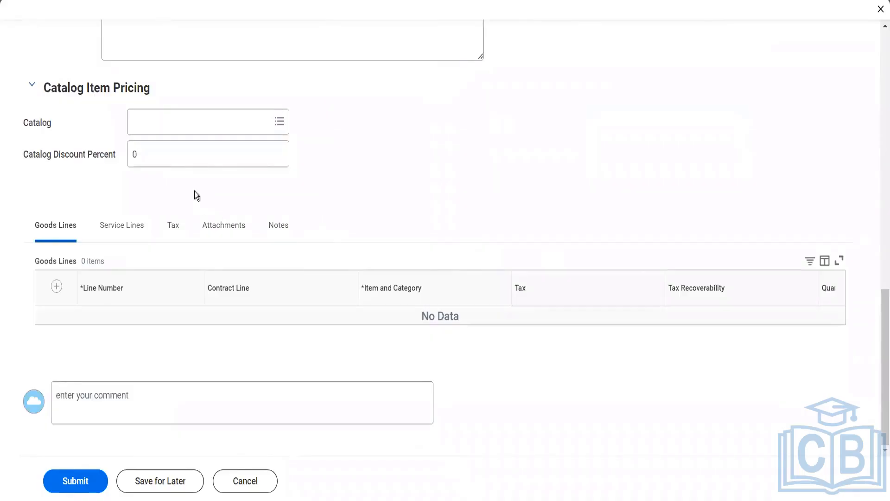
pyautogui.click(57, 287)
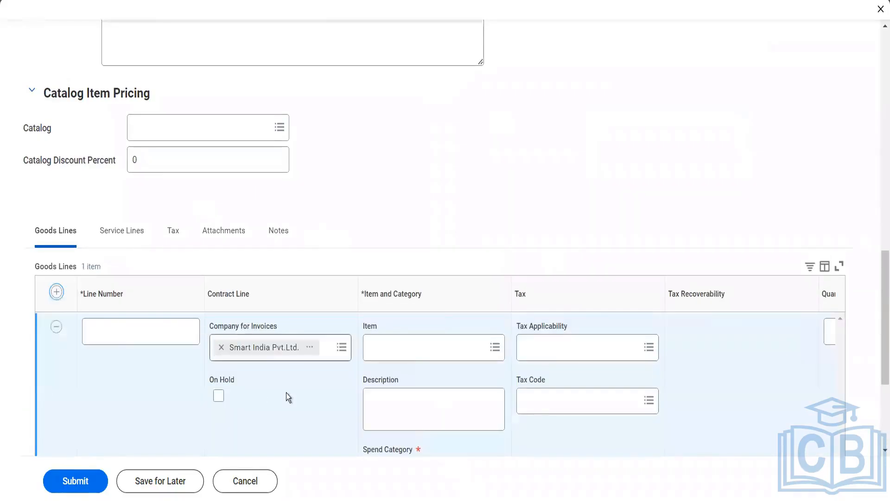
pyautogui.scroll(-3, 349, 400)
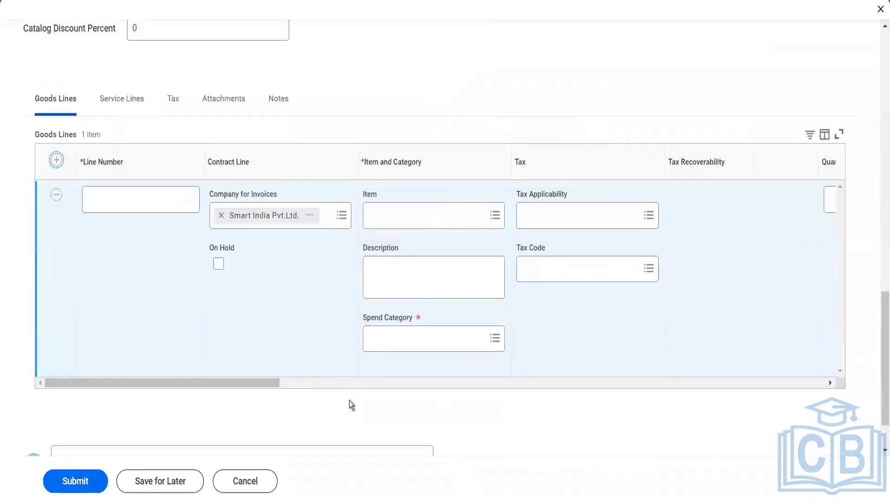
pyautogui.click(373, 339)
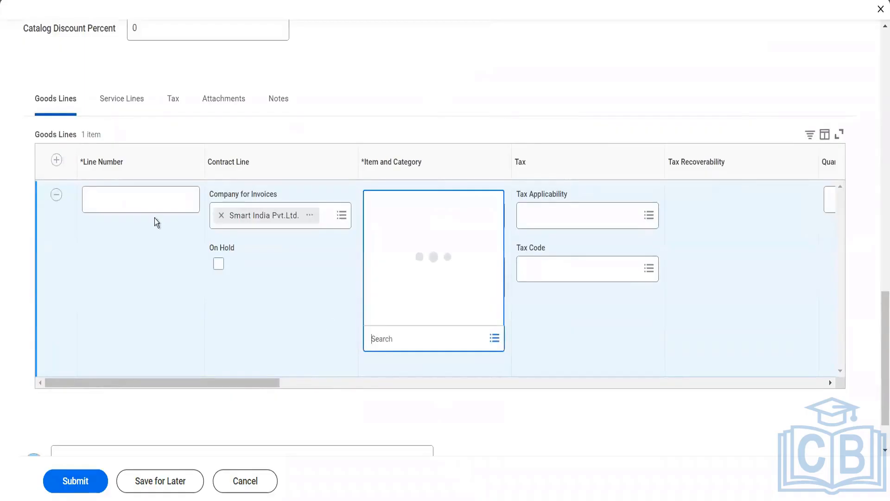
pyautogui.click(151, 193)
pyautogui.write('1')
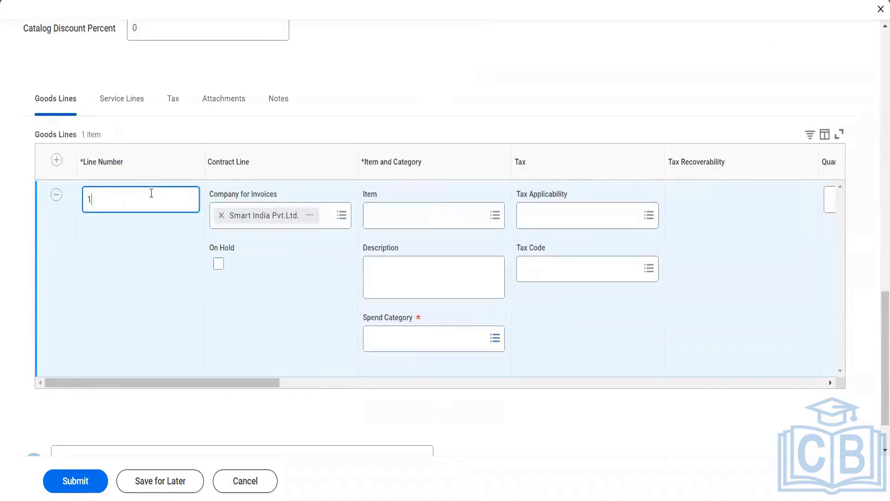
# Choose 555 - Coffee Cup from all items as the item for goods line 1.
pyautogui.click(409, 215)
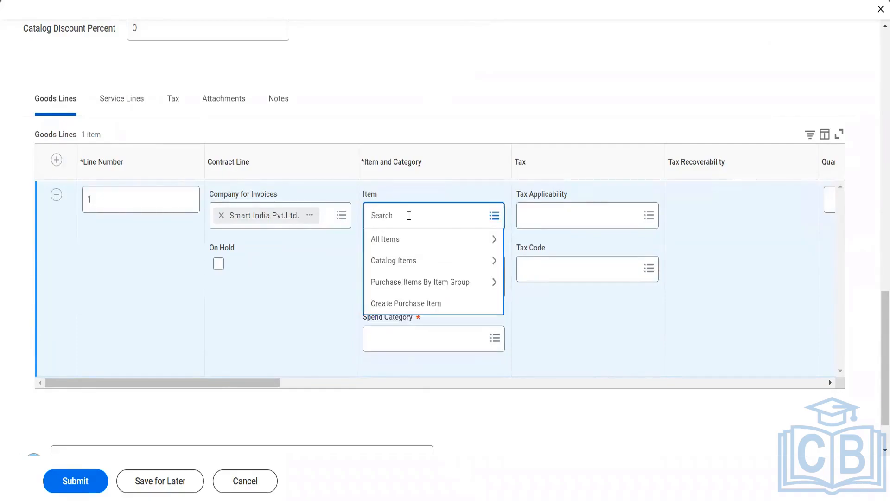
pyautogui.click(419, 239)
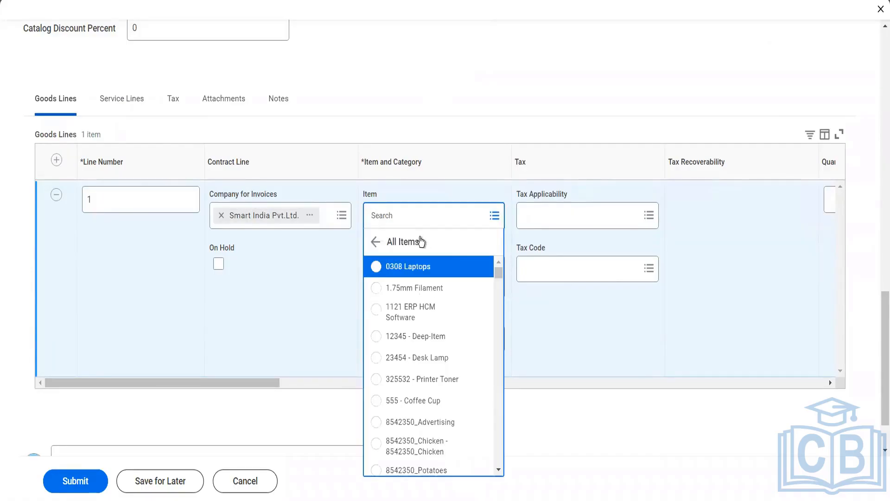
pyautogui.click(440, 400)
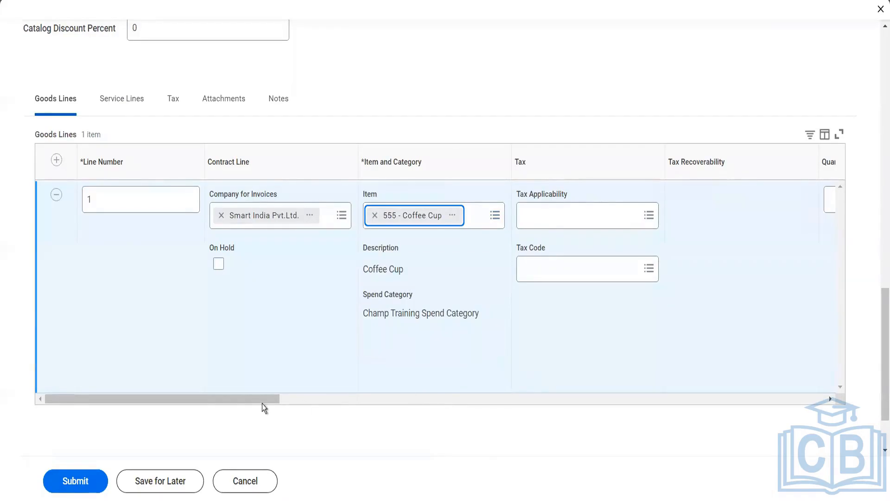
# Set the unit of measure for the Coffee Cup line to Each.
pyautogui.moveTo(255, 406); pyautogui.dragTo(399, 412)
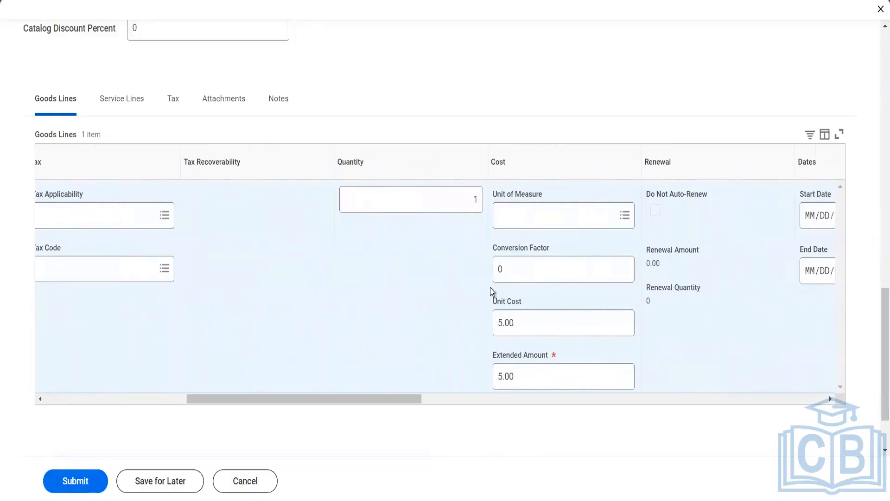
pyautogui.click(529, 210)
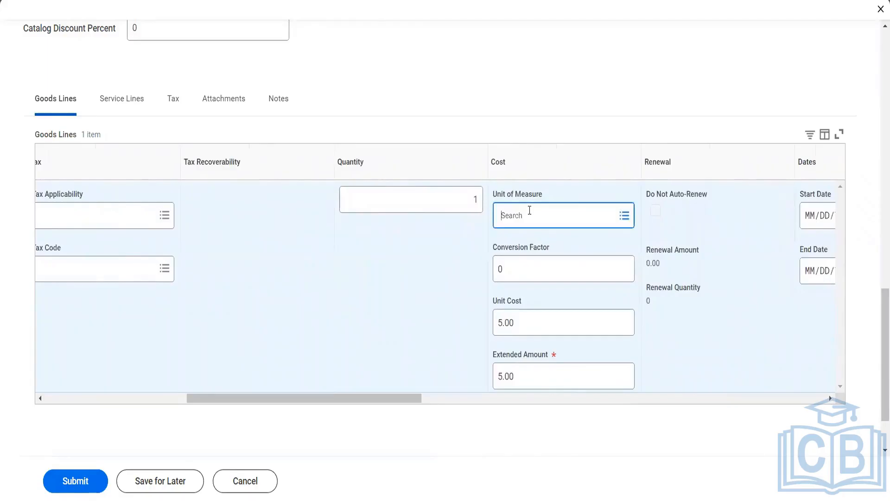
pyautogui.write('each')
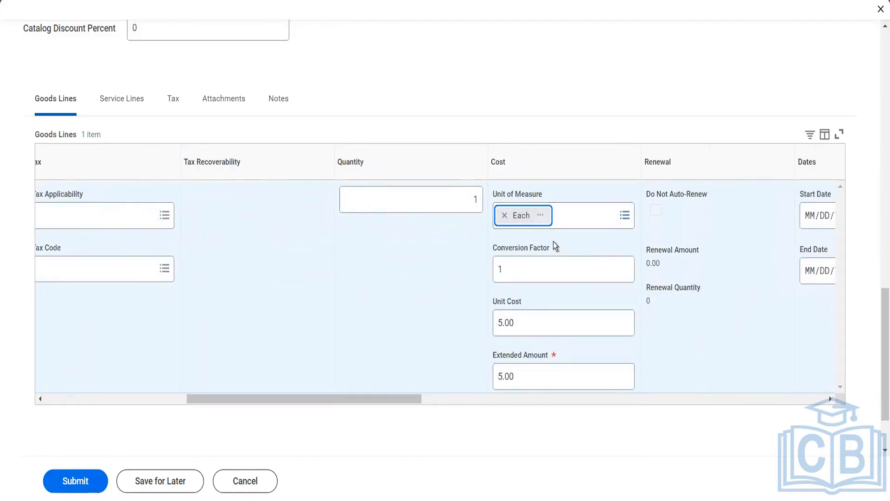
# Set the Coffee Cup line's quantity to 12 and its unit cost to 1,000.
pyautogui.click(532, 316)
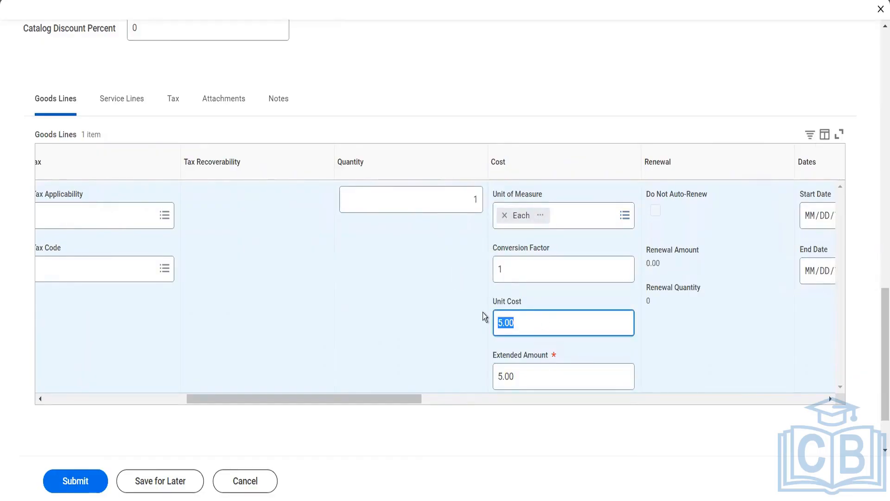
pyautogui.click(477, 207)
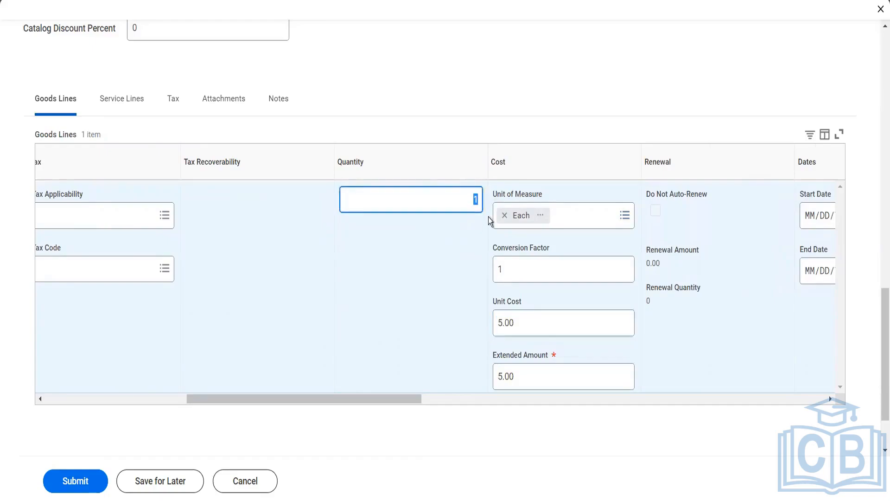
pyautogui.press('Tab')
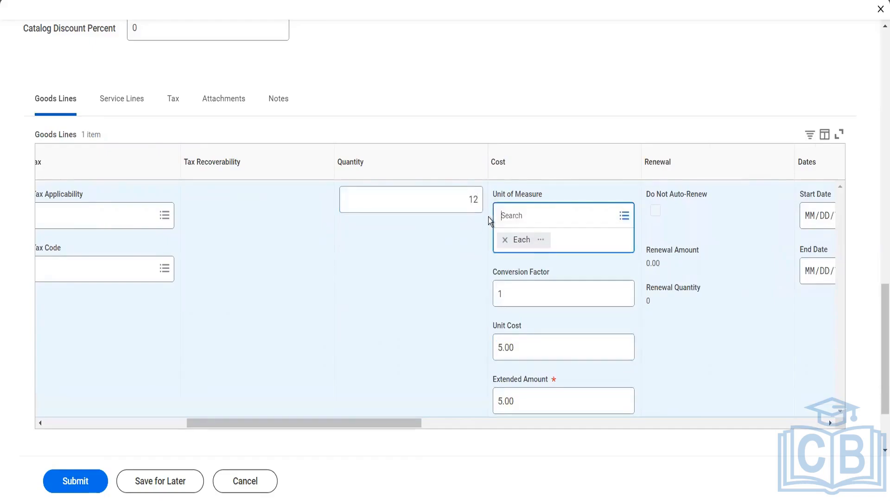
pyautogui.press('Tab')
pyautogui.press('Tab')
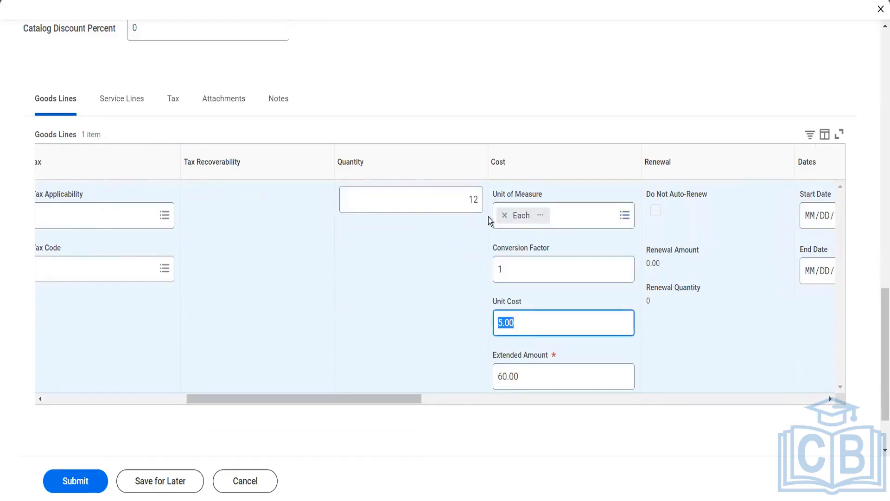
pyautogui.write('1,000')
pyautogui.press('Tab')
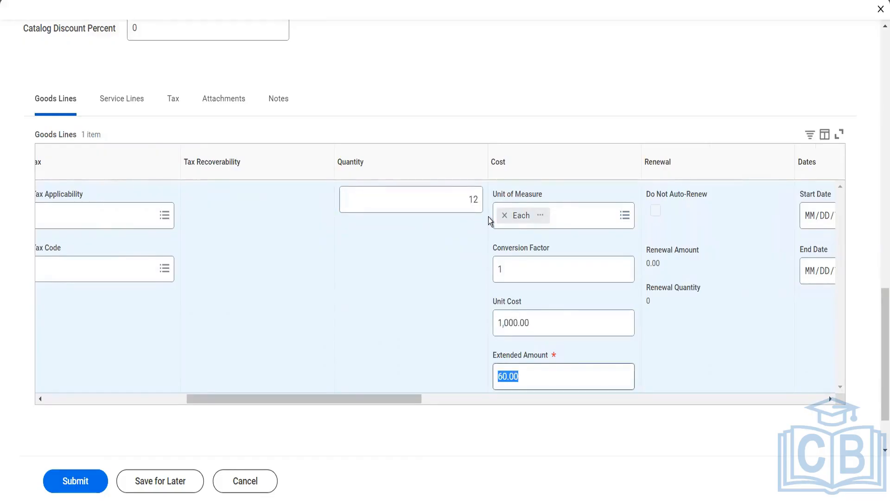
# Set the Coffee Cup goods line's start date to 01/01/2023 and its end date to 12/31/2023.
pyautogui.moveTo(411, 399); pyautogui.dragTo(542, 404)
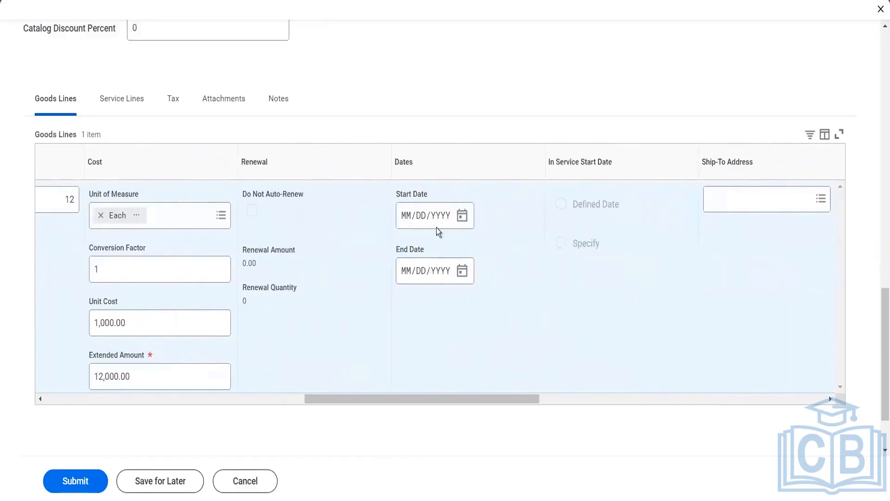
pyautogui.click(411, 218)
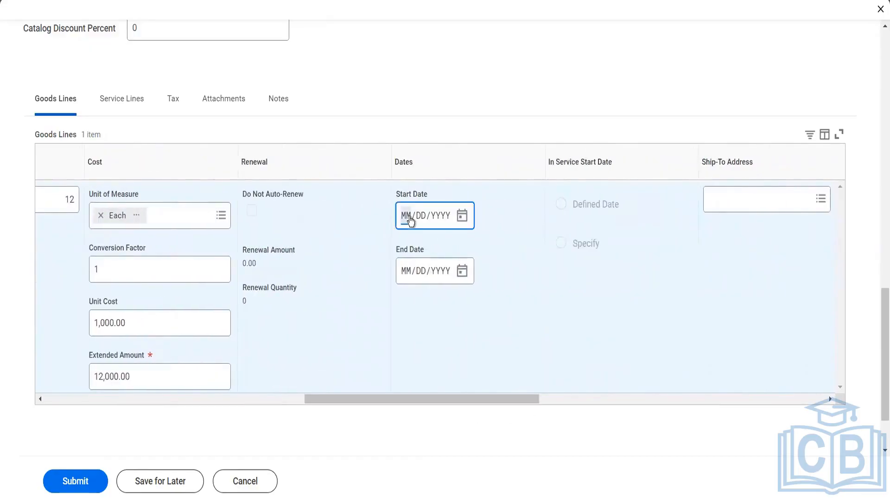
pyautogui.write('01/01/2023')
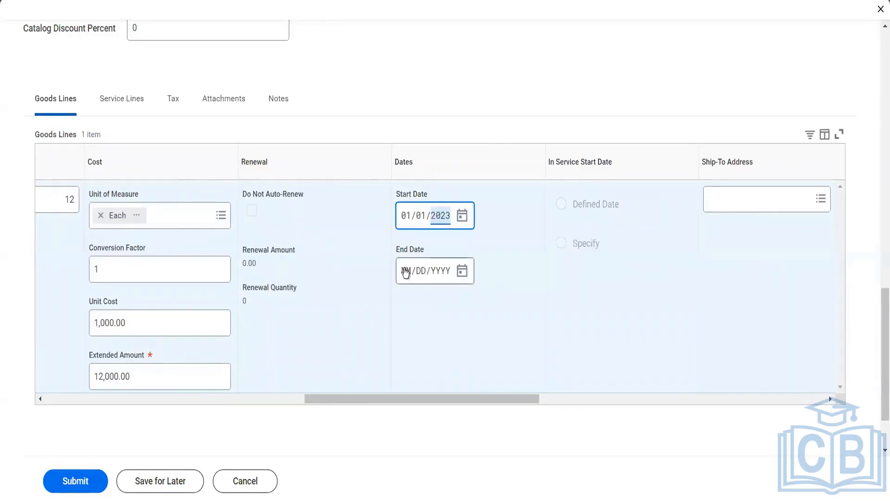
pyautogui.click(405, 272)
pyautogui.write('03')
pyautogui.write('312023')
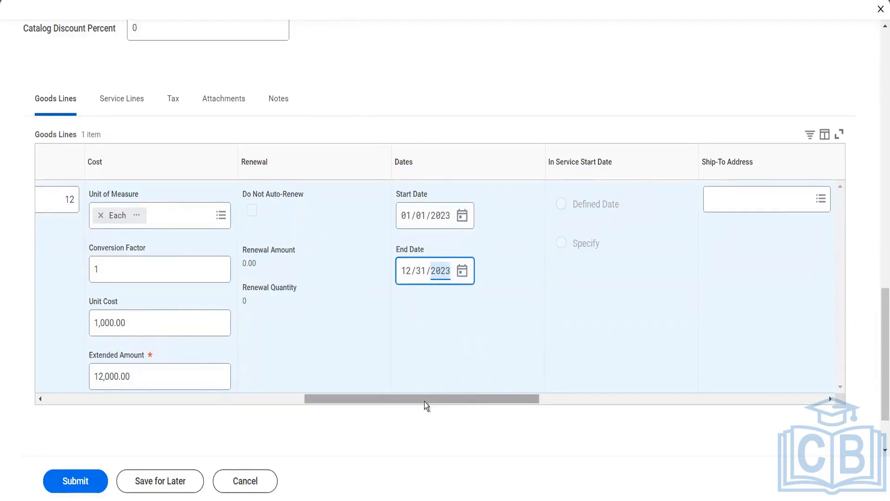
# Try to submit the supplier contract and read the reported errors for the goods line.
pyautogui.moveTo(424, 402); pyautogui.dragTo(695, 420)
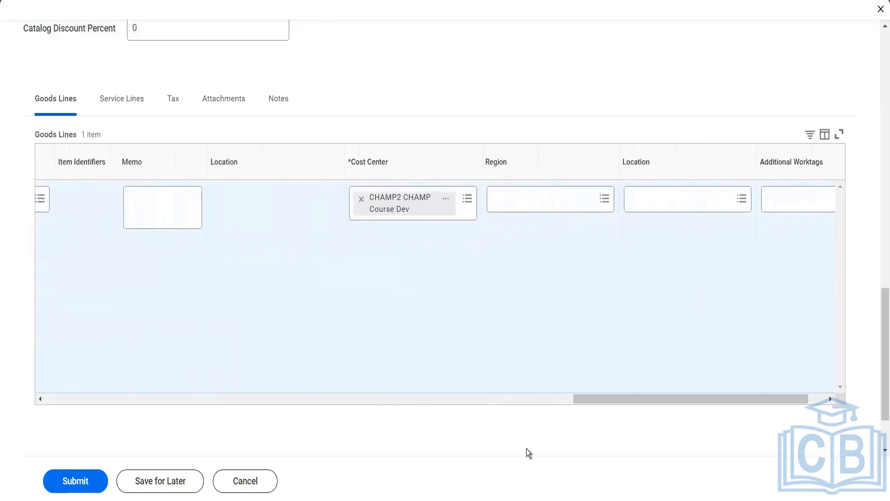
pyautogui.click(84, 481)
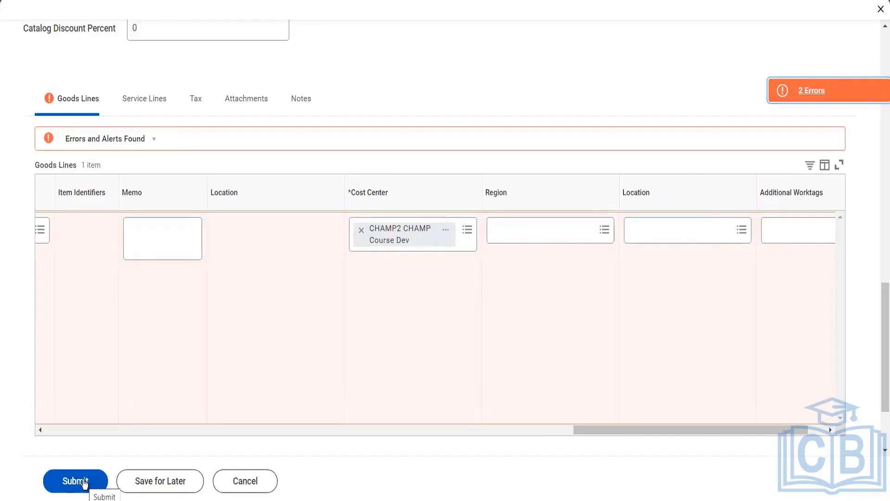
pyautogui.click(793, 93)
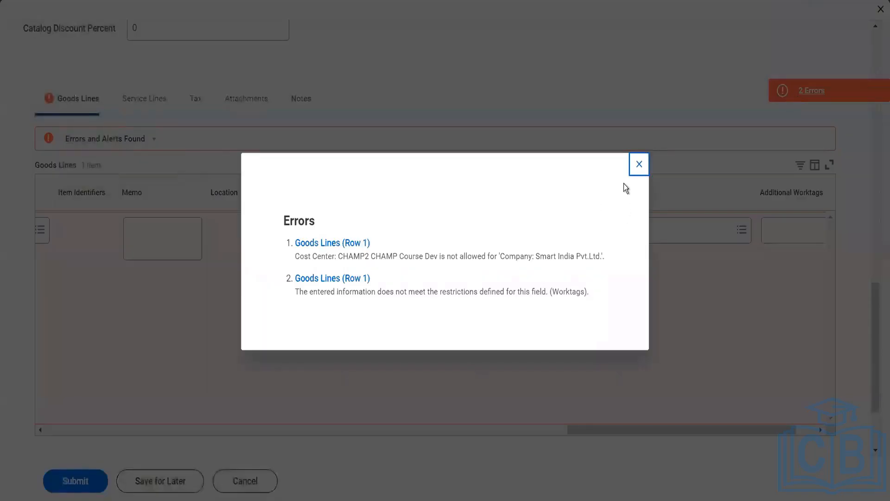
pyautogui.click(638, 160)
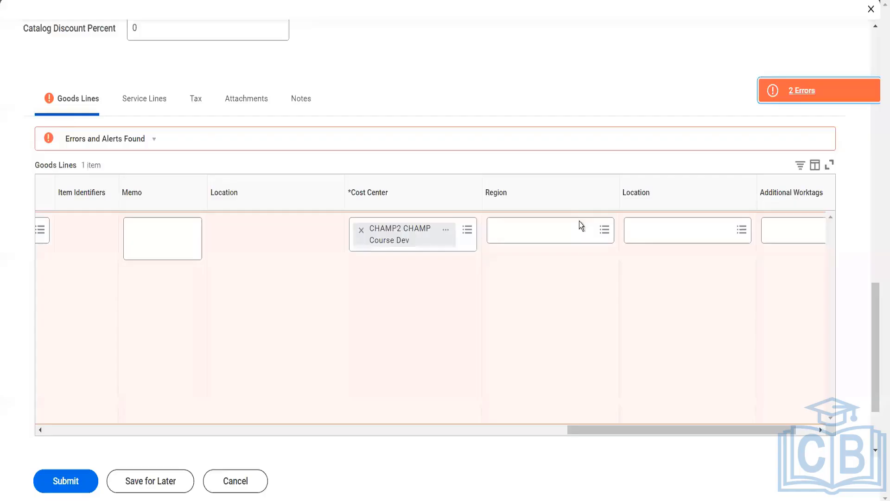
# Replace the goods line's cost center with BFC Blinkit Facilities and submit the supplier contract.
pyautogui.click(362, 229)
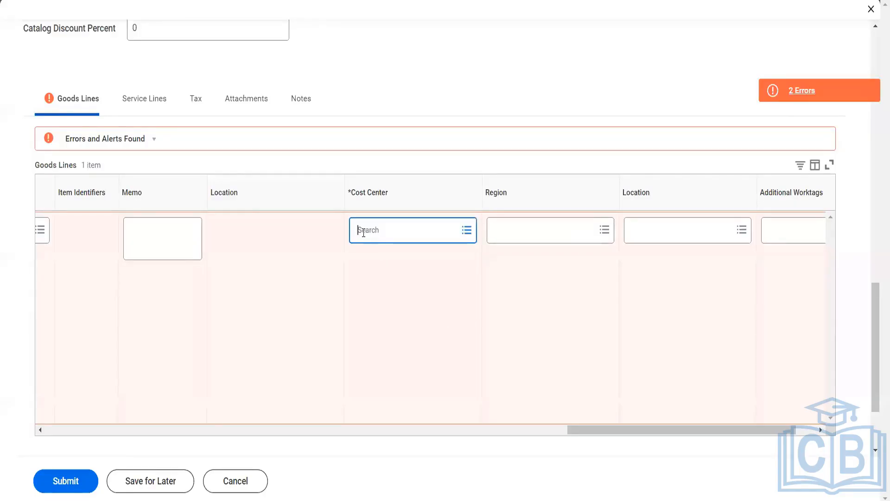
pyautogui.write('bfc')
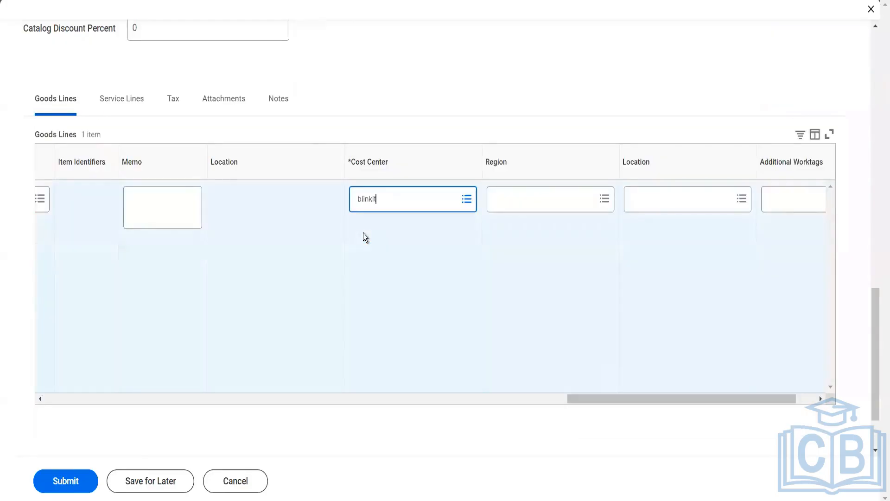
pyautogui.press('Return')
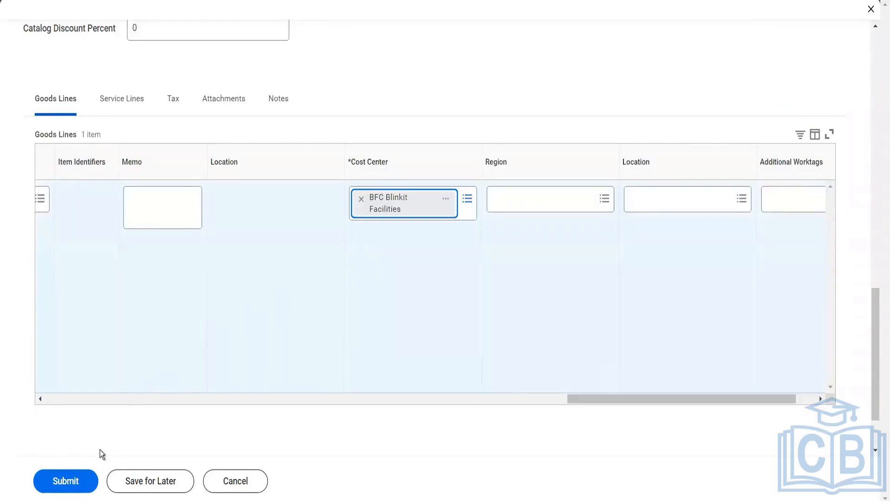
pyautogui.click(73, 484)
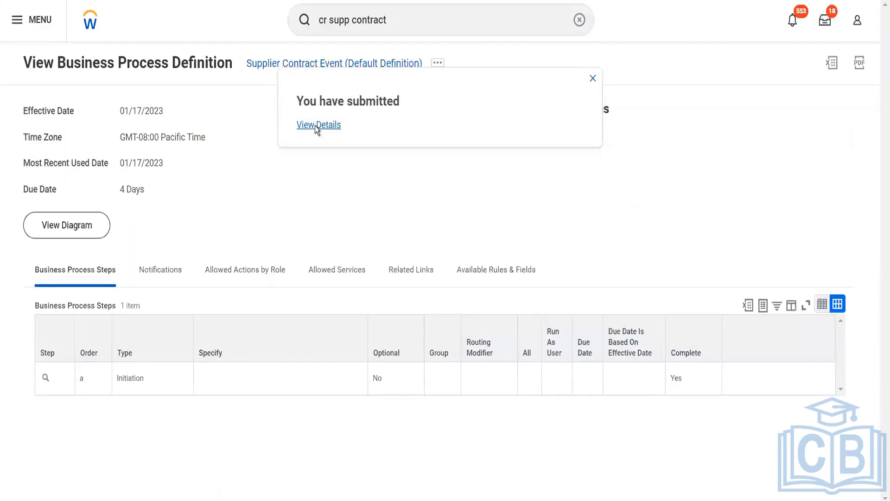
# Open the submitted first supp contract from its process details and review its invoice defaults and goods lines.
pyautogui.click(315, 126)
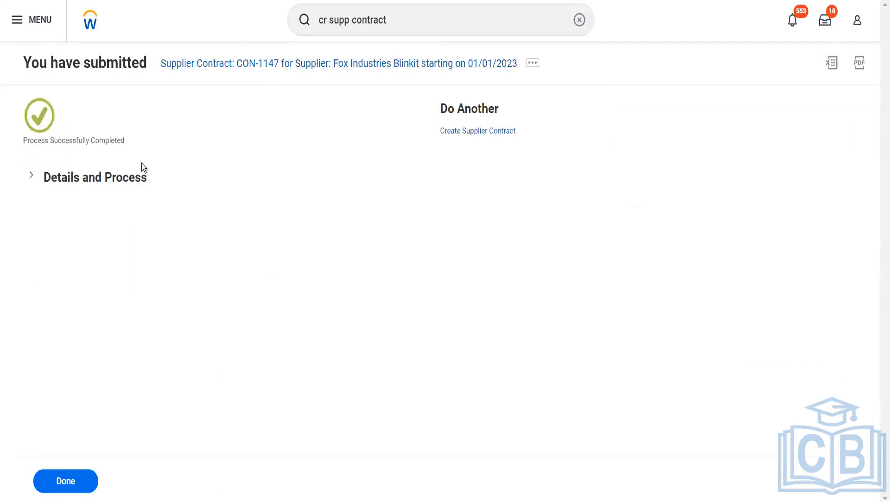
pyautogui.click(109, 186)
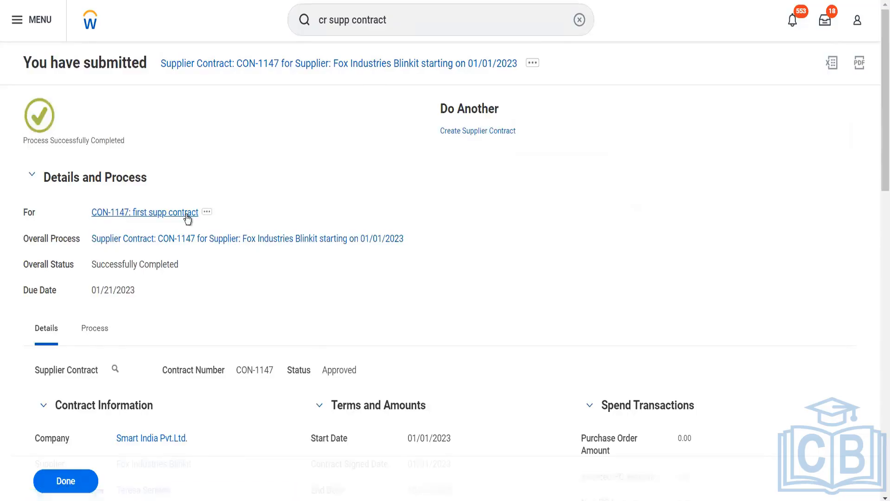
pyautogui.click(187, 213)
pyautogui.scroll(-8, 248, 283)
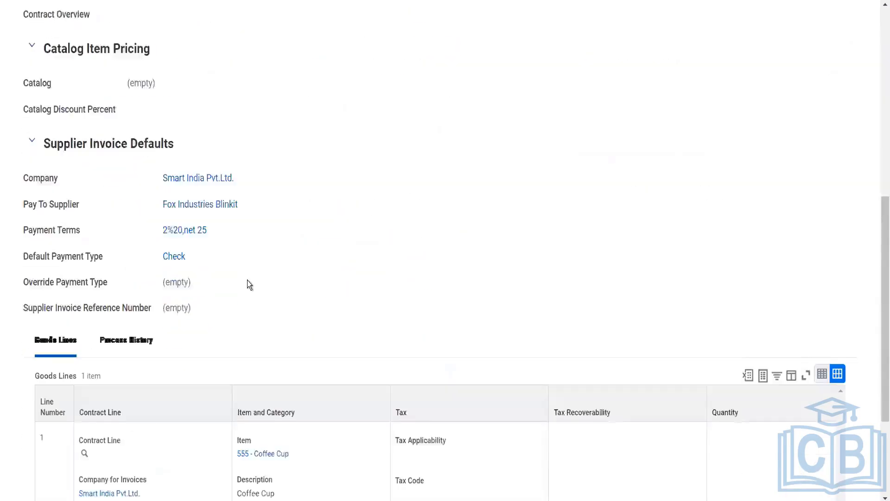
pyautogui.scroll(-3, 249, 284)
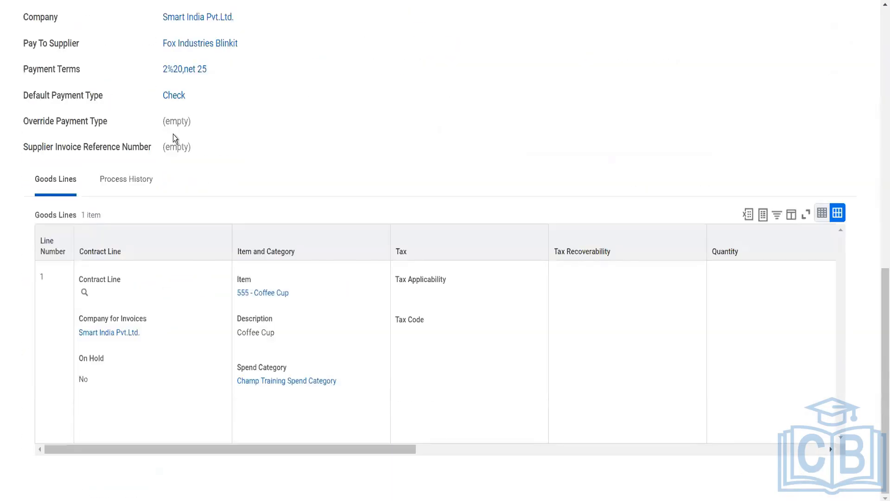
pyautogui.scroll(11, 174, 137)
# Start a purchase order from the supplier contract and set its purchase order type to GOODS.
pyautogui.moveTo(125, 118)
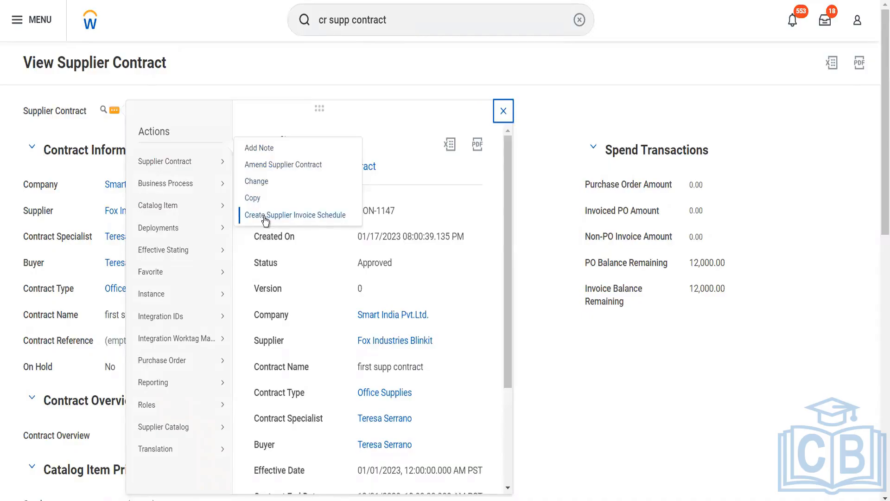
pyautogui.moveTo(183, 207)
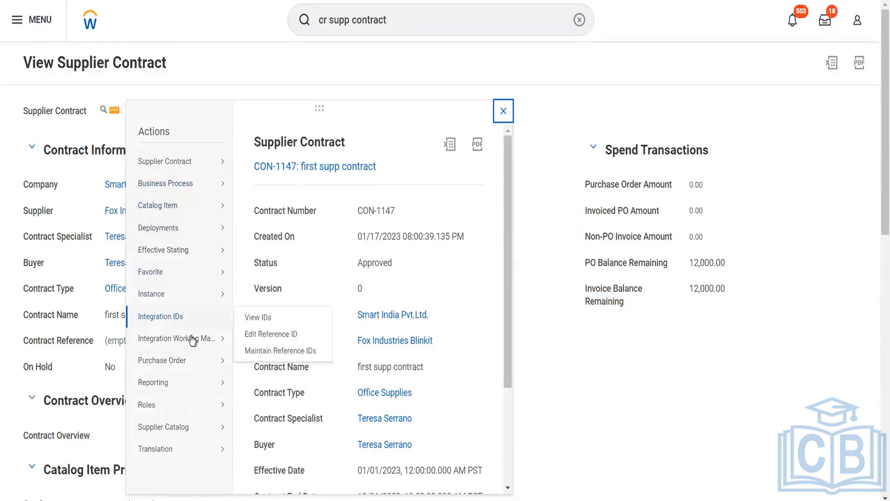
pyautogui.moveTo(199, 363)
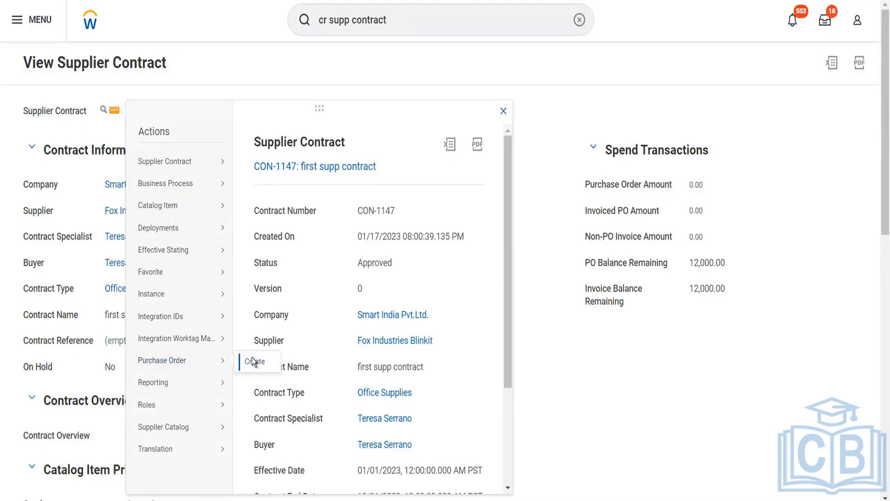
pyautogui.click(254, 362)
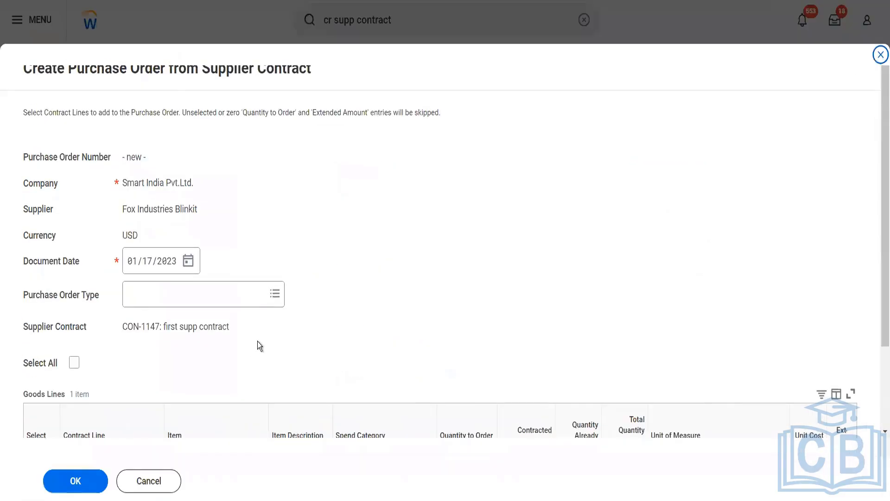
pyautogui.click(227, 297)
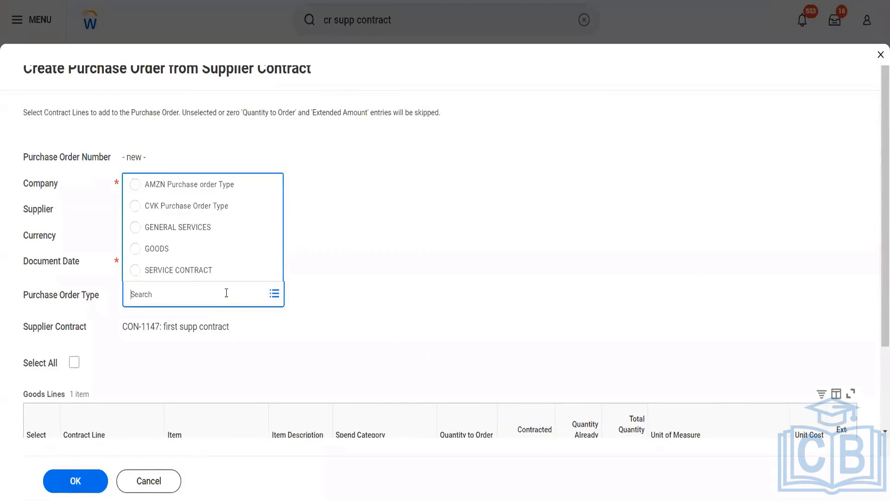
pyautogui.click(175, 252)
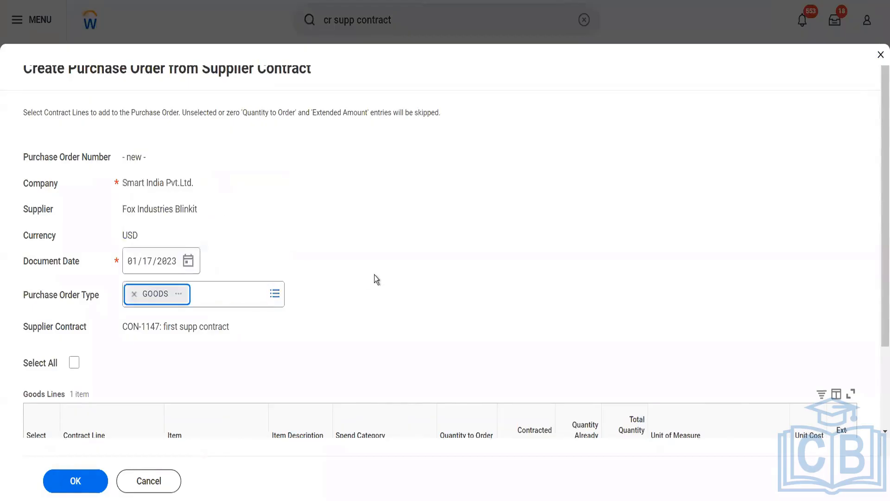
# Include the Coffee Cup contract line in the purchase order with a quantity to order of 12, and continue to the order form.
pyautogui.scroll(-2, 374, 274)
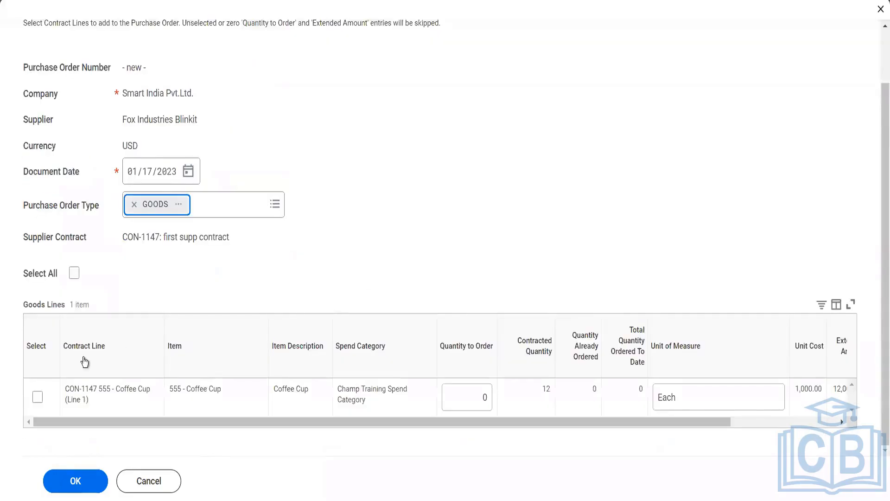
pyautogui.click(38, 400)
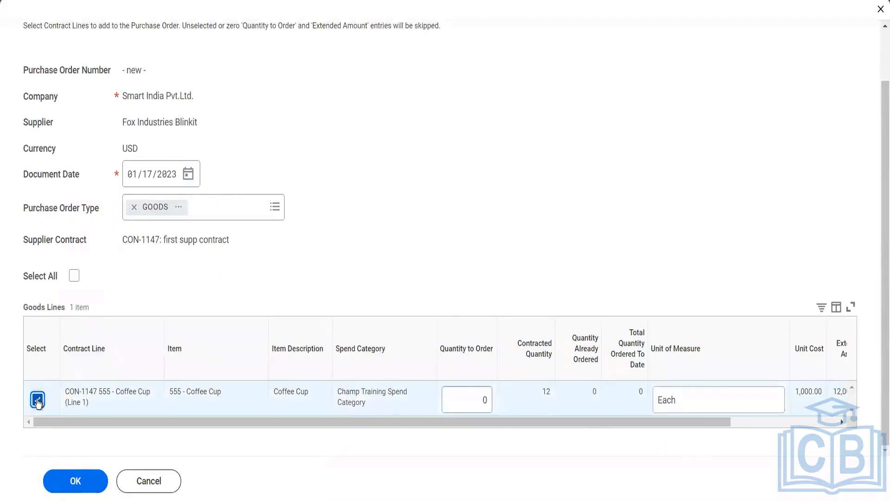
pyautogui.click(69, 484)
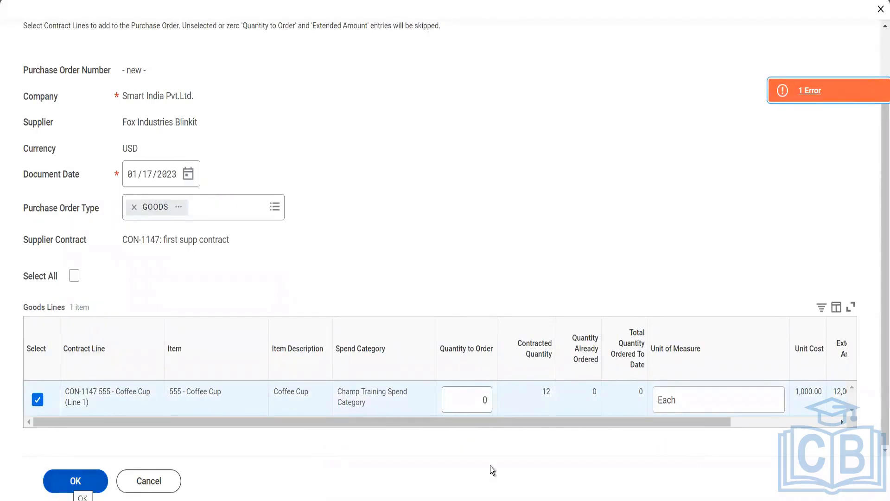
pyautogui.doubleClick(491, 404)
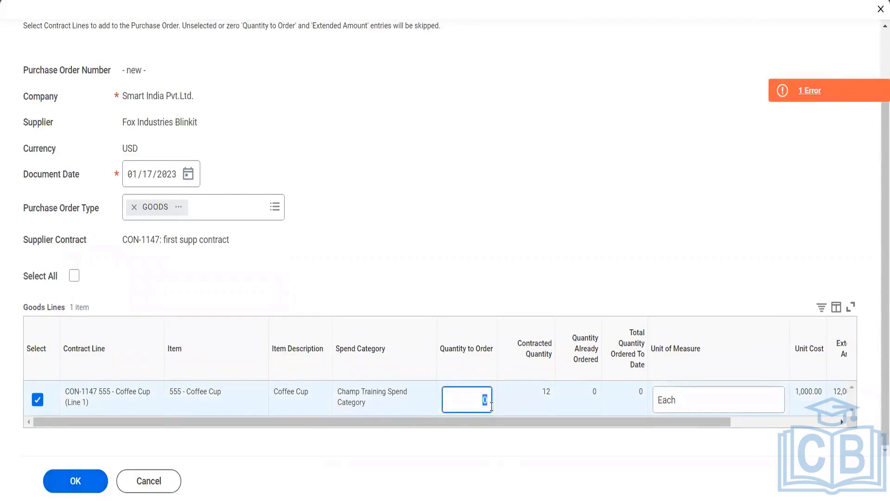
pyautogui.write('12')
pyautogui.press('Tab')
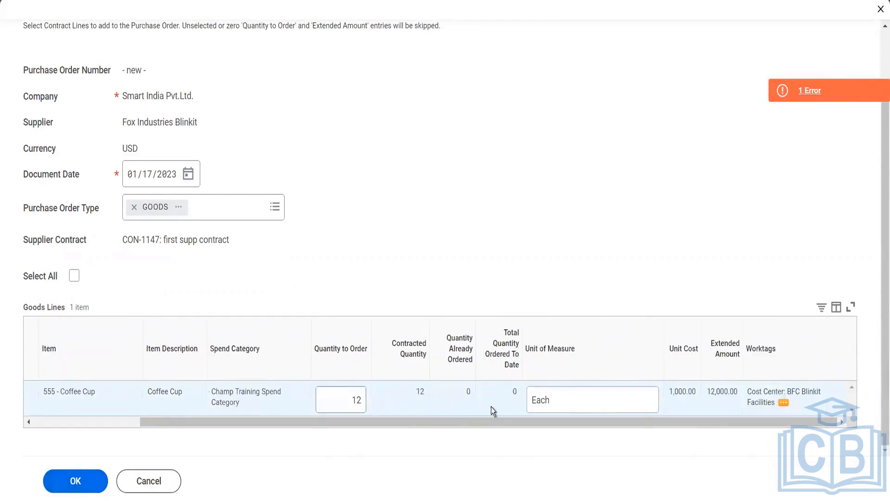
pyautogui.click(95, 487)
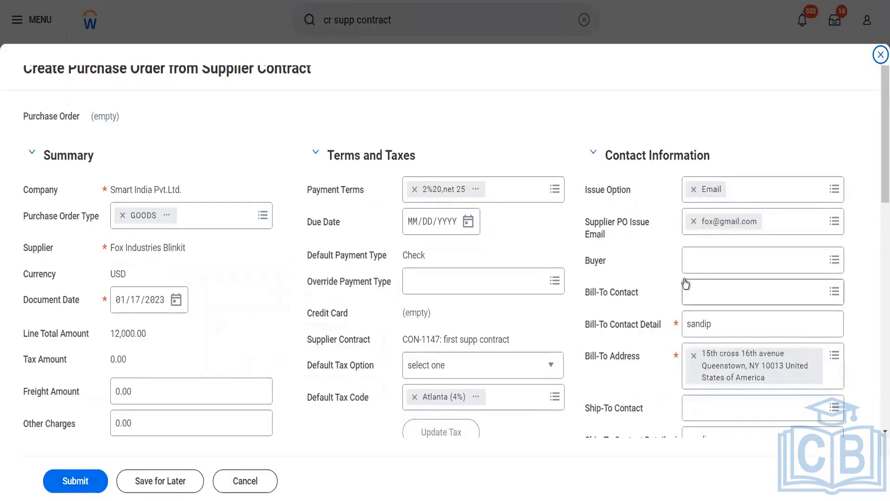
# Check the purchase order's header and Coffee Cup goods line, submit the order, and open its submission details.
pyautogui.scroll(-5, 685, 283)
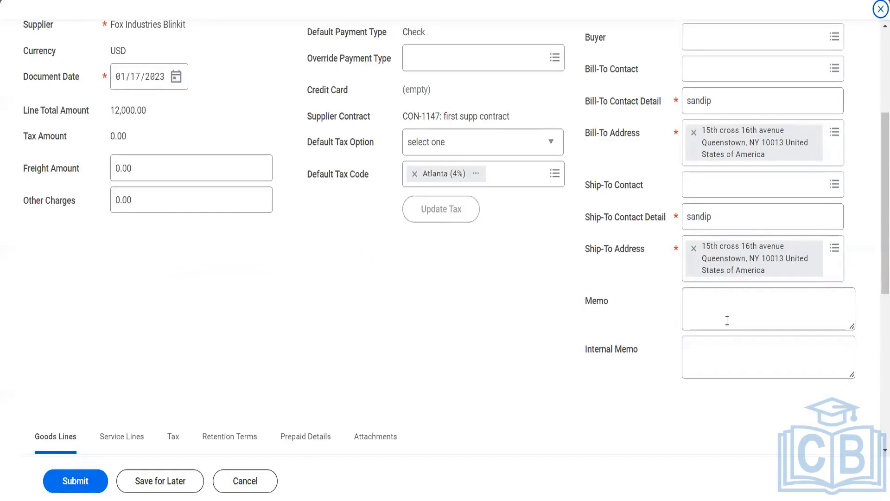
pyautogui.scroll(4, 255, 281)
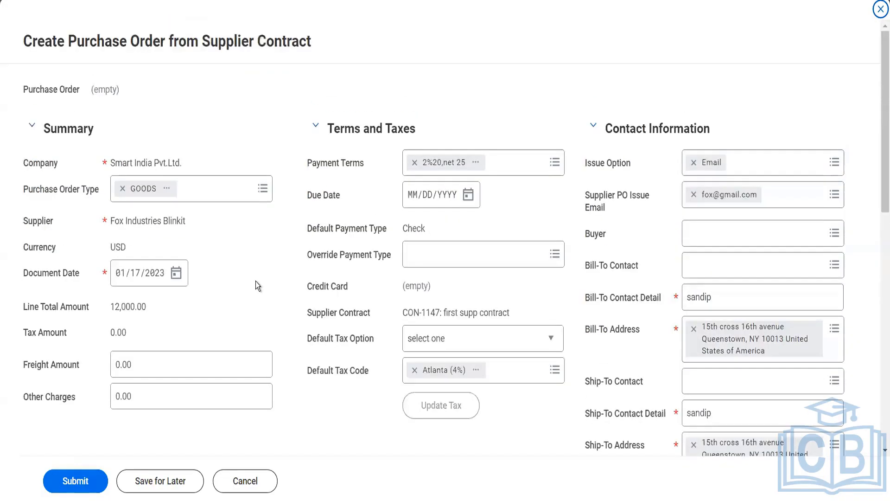
pyautogui.scroll(-8, 255, 281)
pyautogui.scroll(-2, 255, 281)
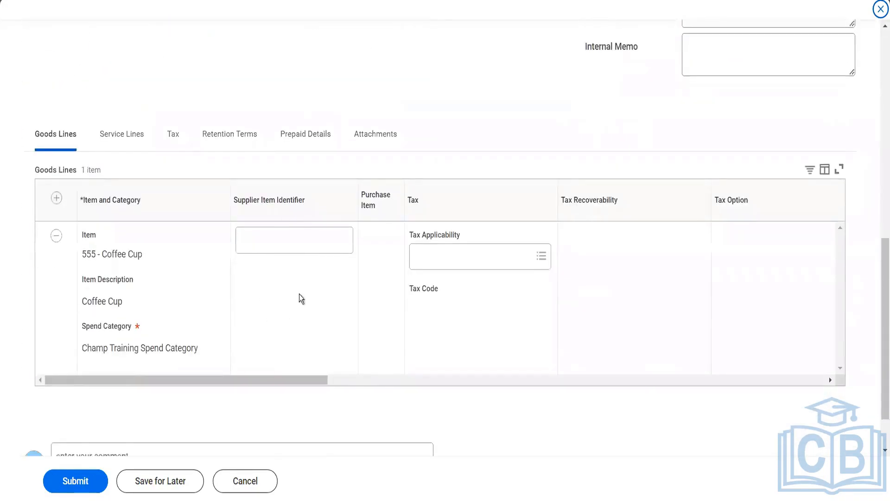
pyautogui.hscroll(4, 315, 299)
pyautogui.hscroll(8, 315, 299)
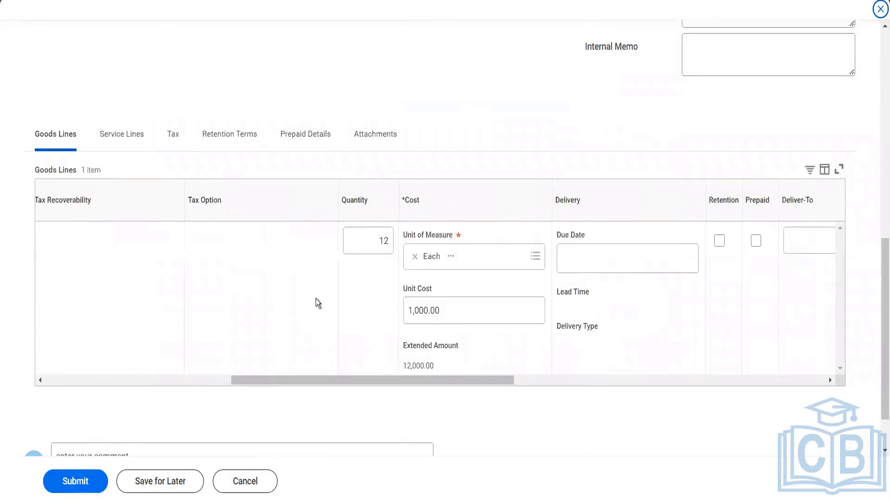
pyautogui.hscroll(3, 315, 299)
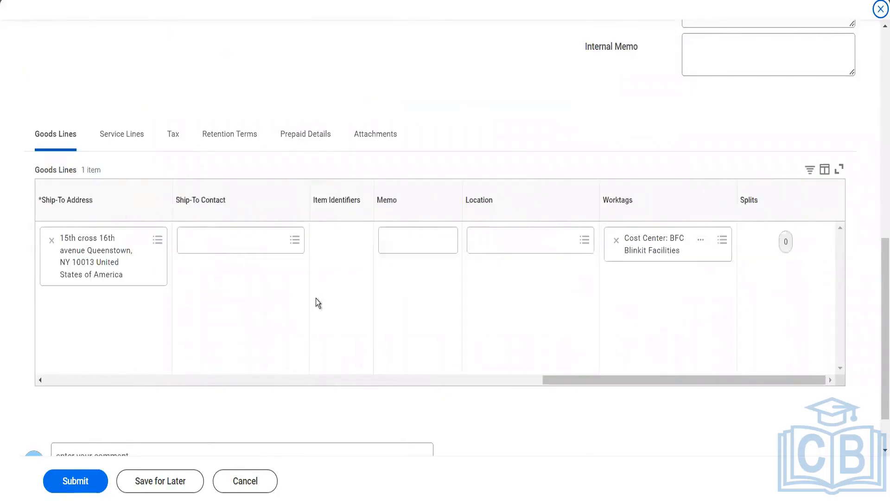
pyautogui.click(73, 471)
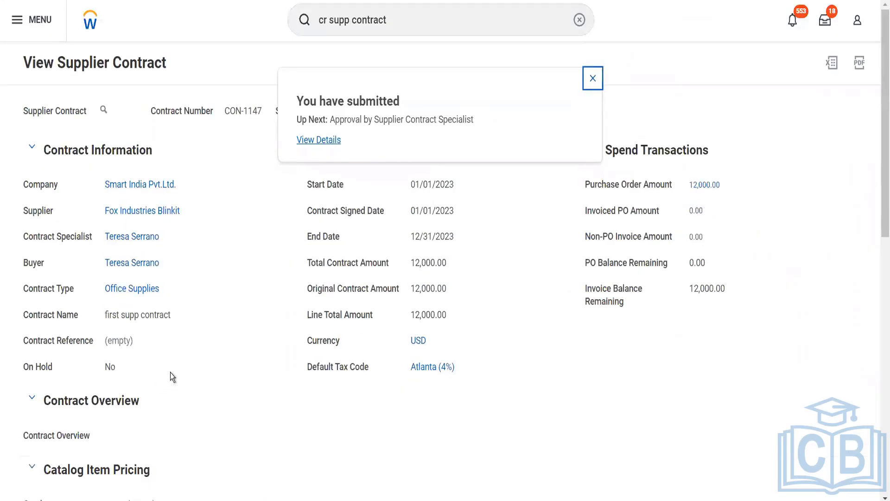
pyautogui.click(329, 145)
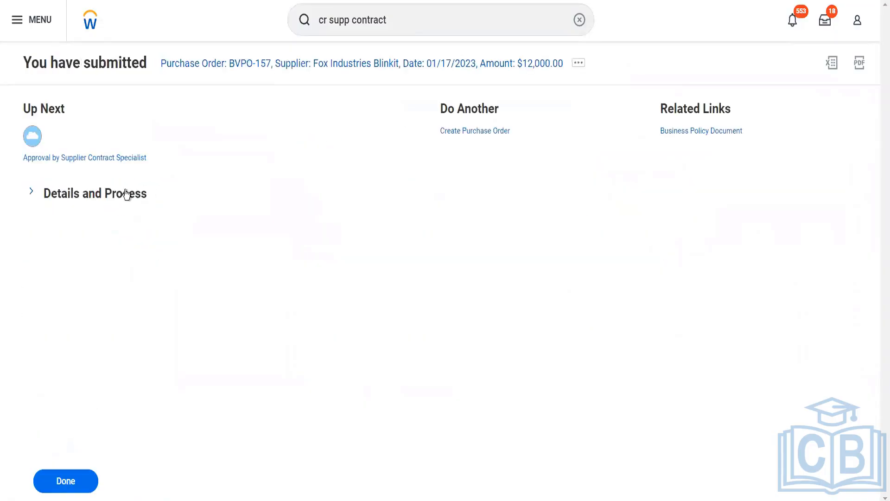
# Expand the submitted purchase order's details and examine its process history for the pending approval step.
pyautogui.click(126, 194)
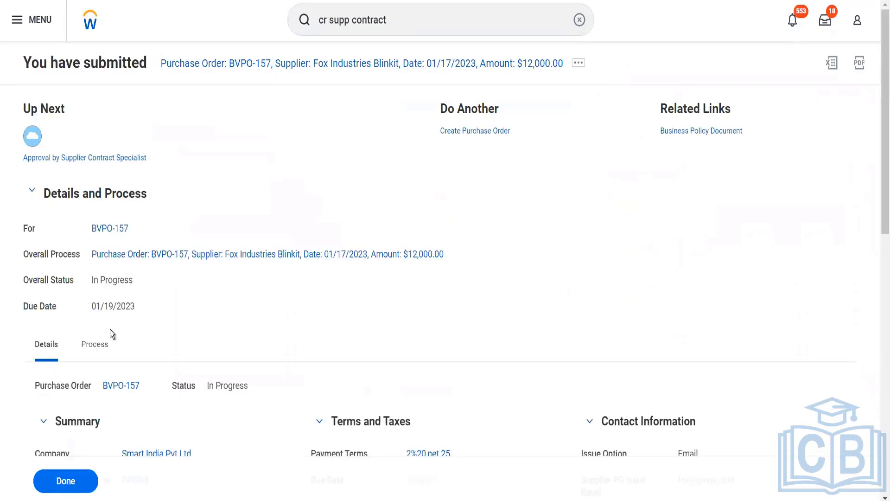
pyautogui.click(93, 344)
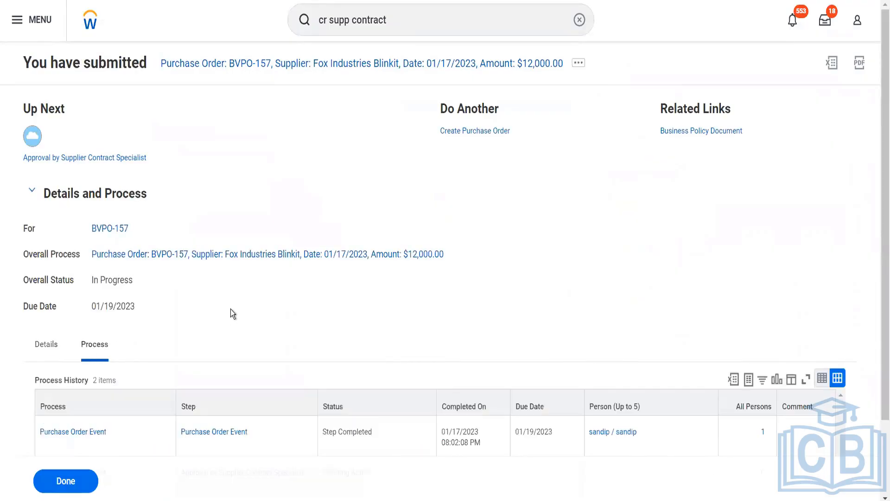
pyautogui.scroll(-2, 231, 313)
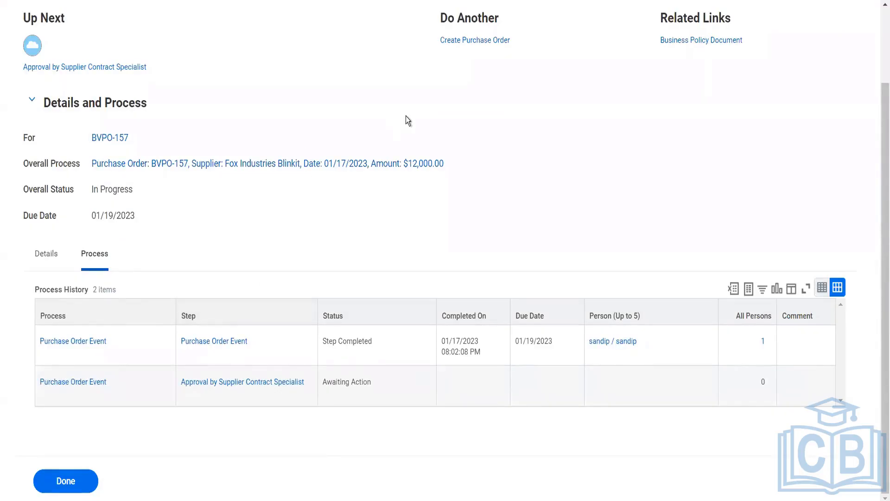
pyautogui.scroll(2, 405, 116)
# Search for the Reassign Tasks task and open it.
pyautogui.click(319, 20)
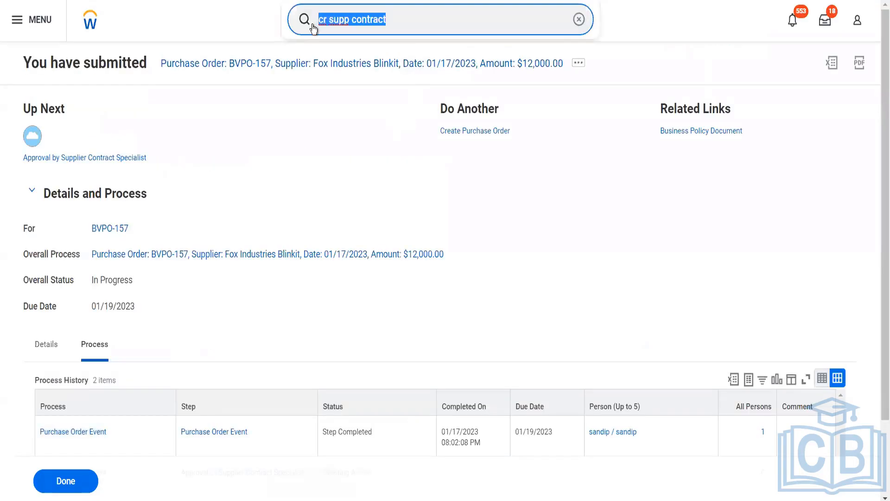
pyautogui.write('rea')
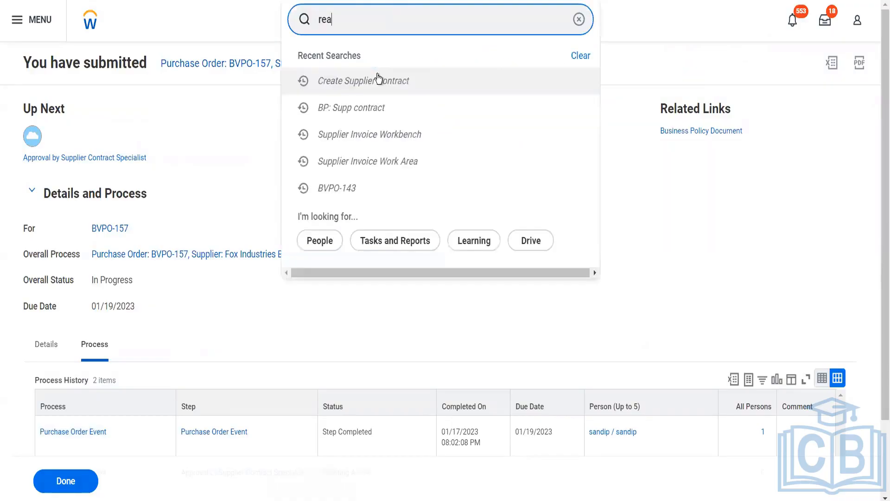
pyautogui.write('ss tas')
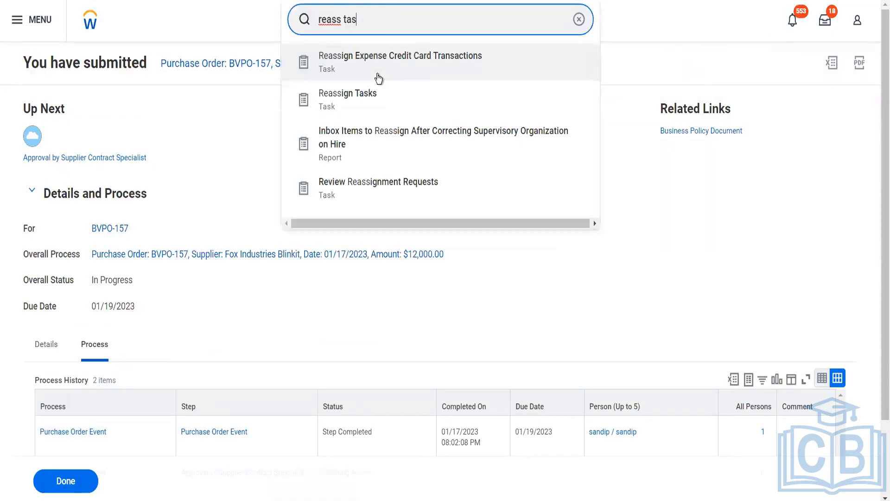
pyautogui.write('k')
pyautogui.click(364, 74)
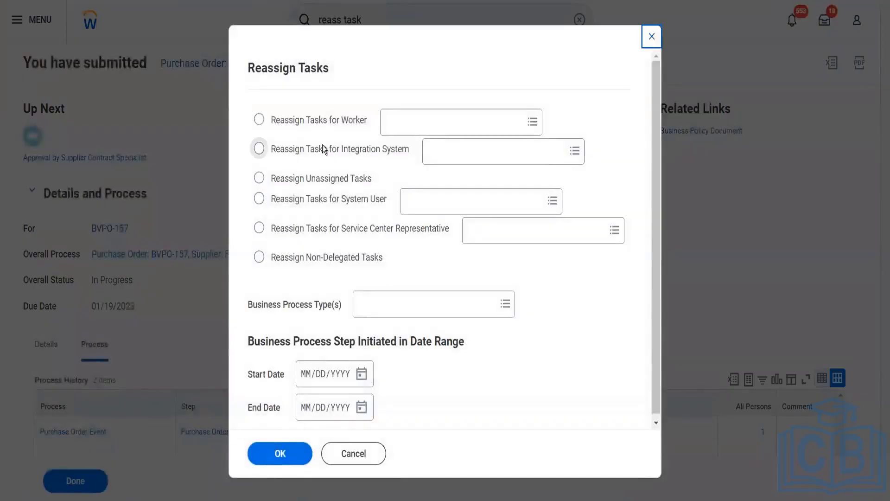
# Choose to reassign unassigned tasks for the Purchase Order Event business process type and load the list.
pyautogui.click(310, 178)
pyautogui.click(382, 307)
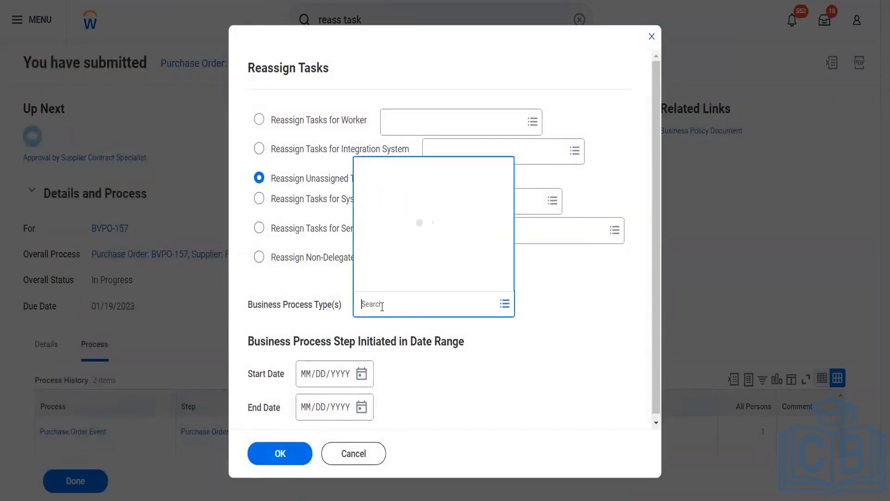
pyautogui.write('purch')
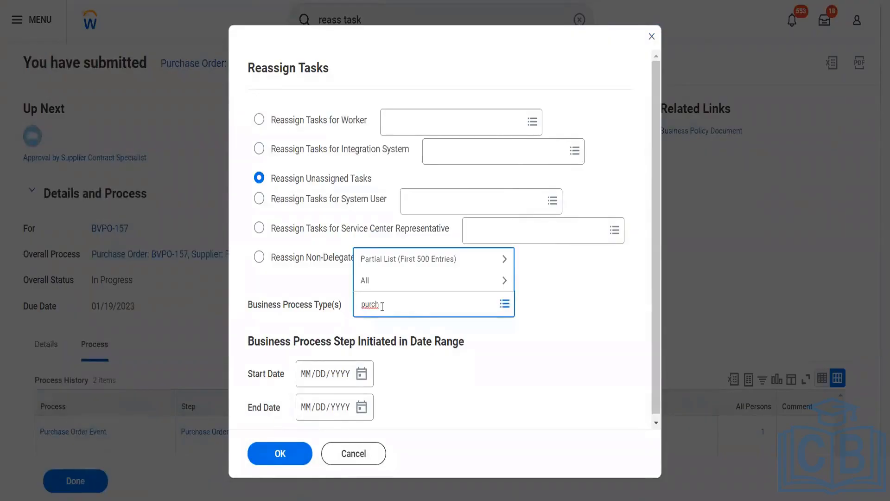
pyautogui.write(' order')
pyautogui.press('Return')
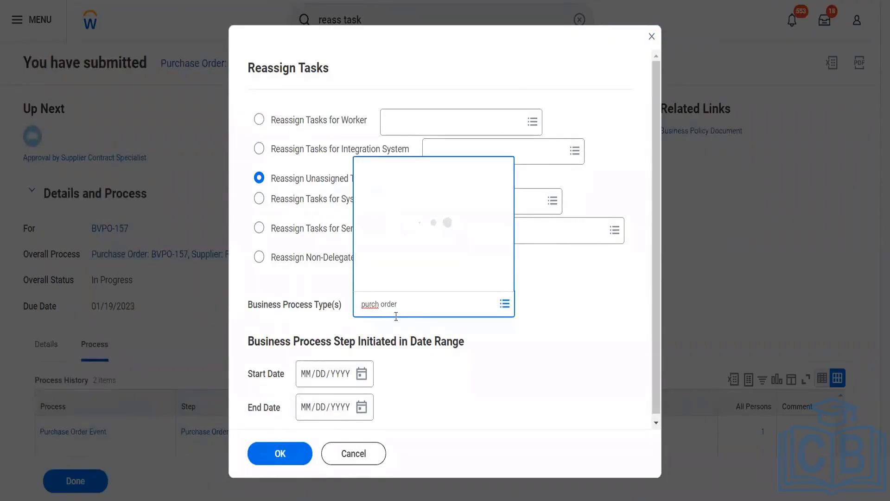
pyautogui.click(418, 143)
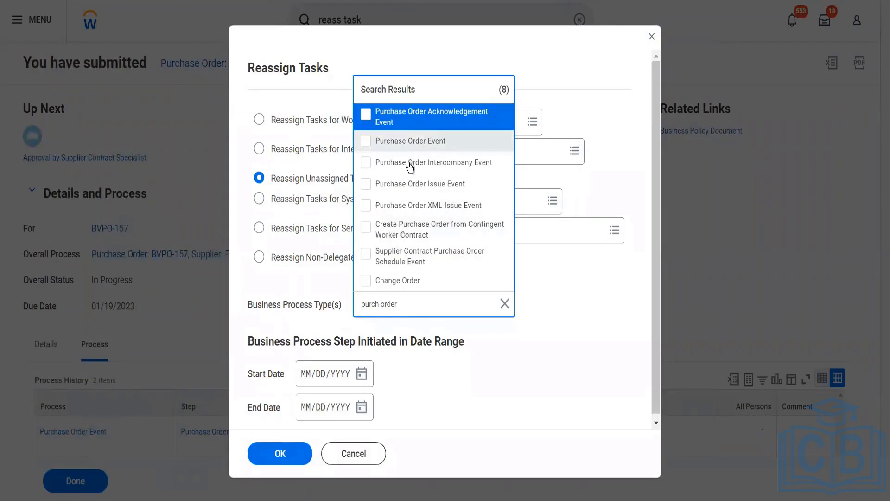
pyautogui.click(293, 452)
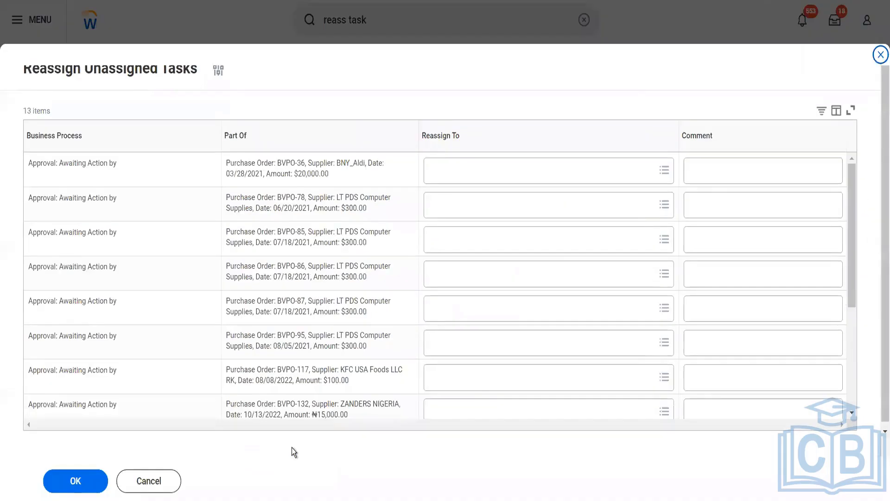
# Reassign the approval of the $12,000.00 Fox Industries Blinkit purchase order to the HR Officer with comment dfgdf, and finish the task.
pyautogui.scroll(-4, 482, 398)
pyautogui.click(484, 400)
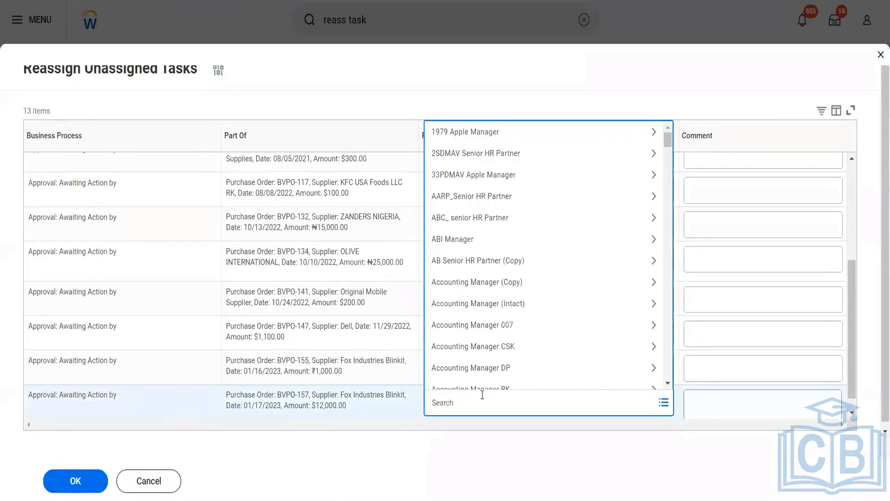
pyautogui.write('logan mc')
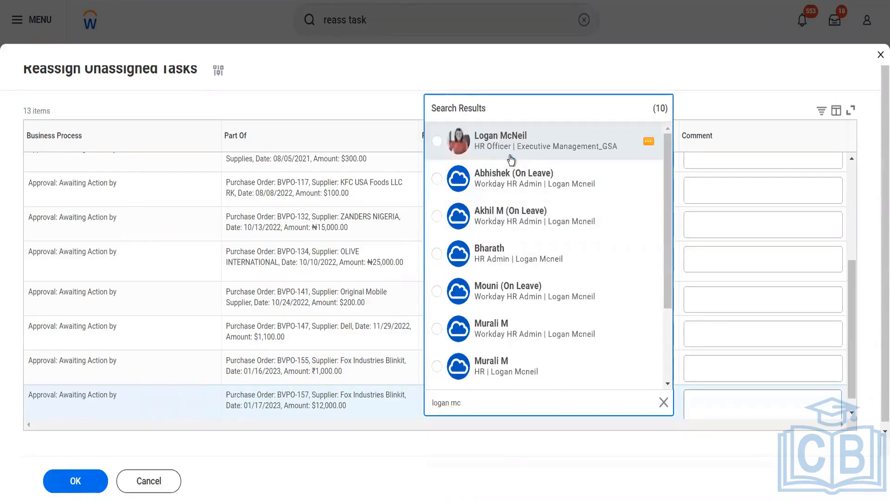
pyautogui.click(511, 160)
pyautogui.click(709, 410)
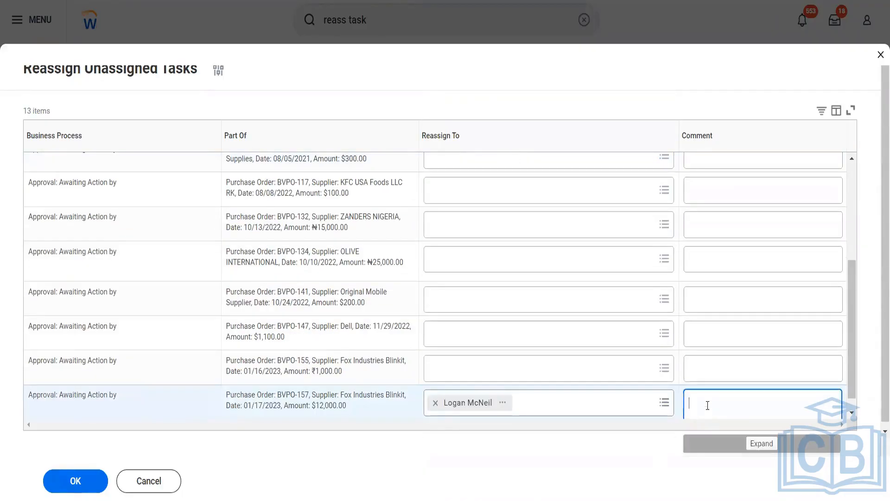
pyautogui.write('dfgdf')
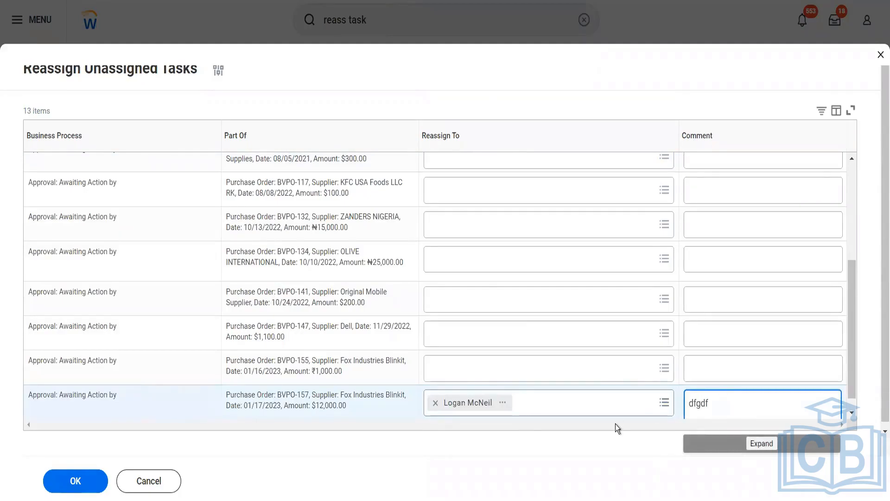
pyautogui.click(75, 487)
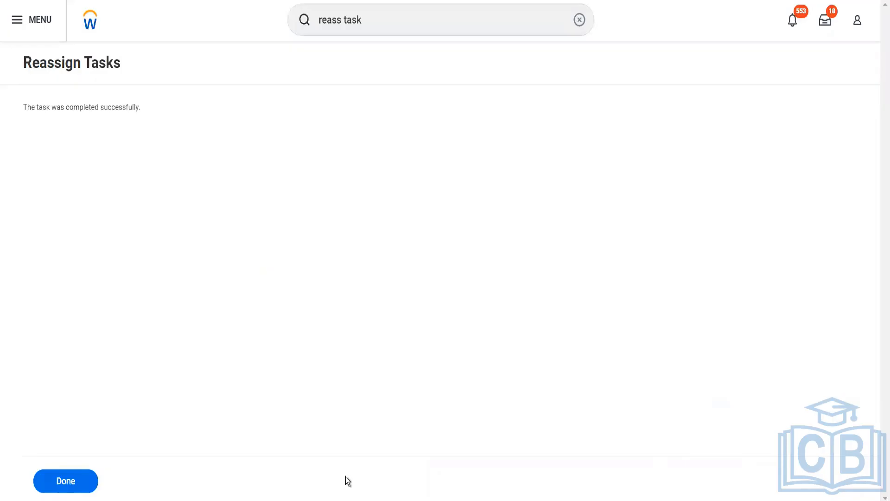
pyautogui.click(60, 486)
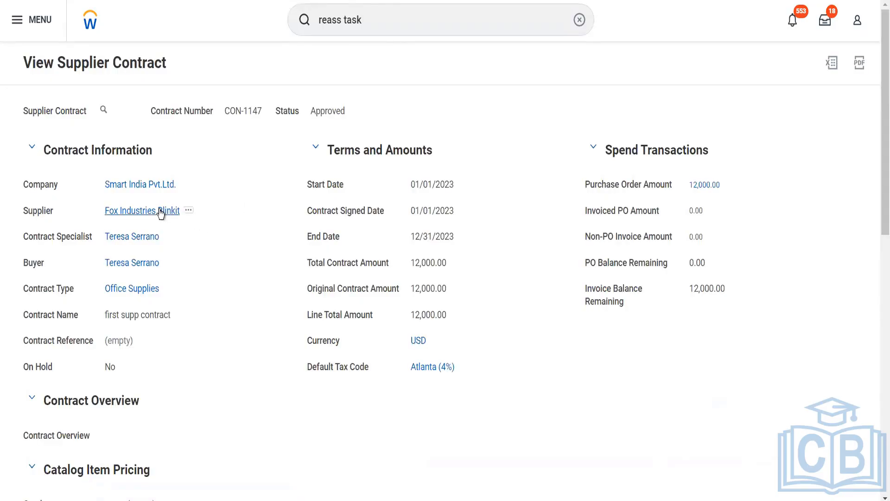
# Search for the Start Proxy task and open it.
pyautogui.click(358, 30)
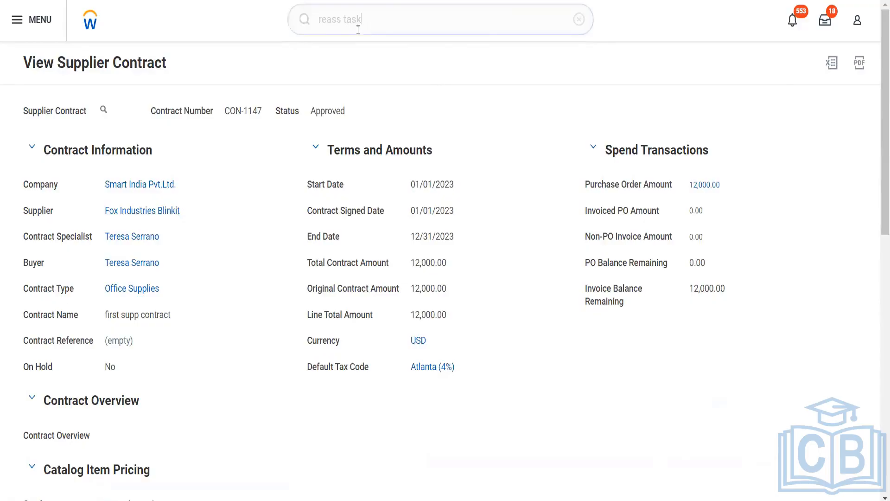
pyautogui.moveTo(375, 18); pyautogui.dragTo(313, 22)
pyautogui.write('stat')
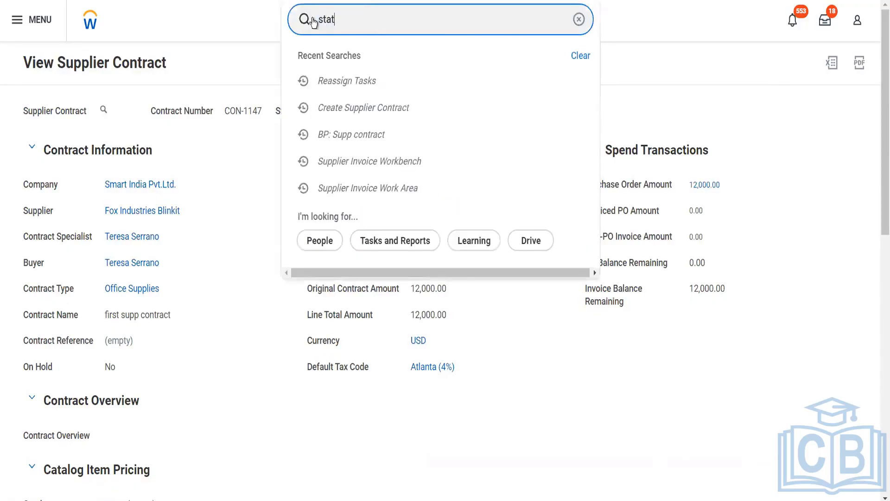
pyautogui.press('BackSpace')
pyautogui.write('rt pfrox')
pyautogui.press('BackSpace')
pyautogui.press('BackSpace')
pyautogui.press('BackSpace')
pyautogui.press('BackSpace')
pyautogui.write('roxy')
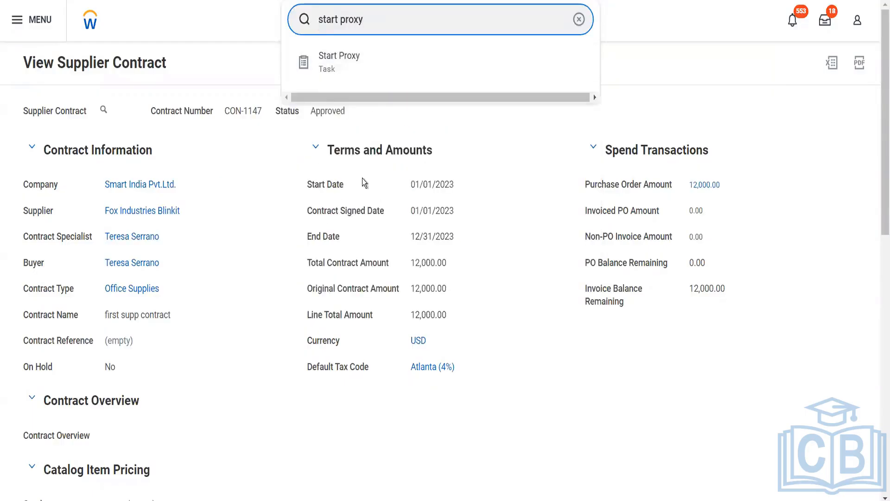
pyautogui.click(344, 57)
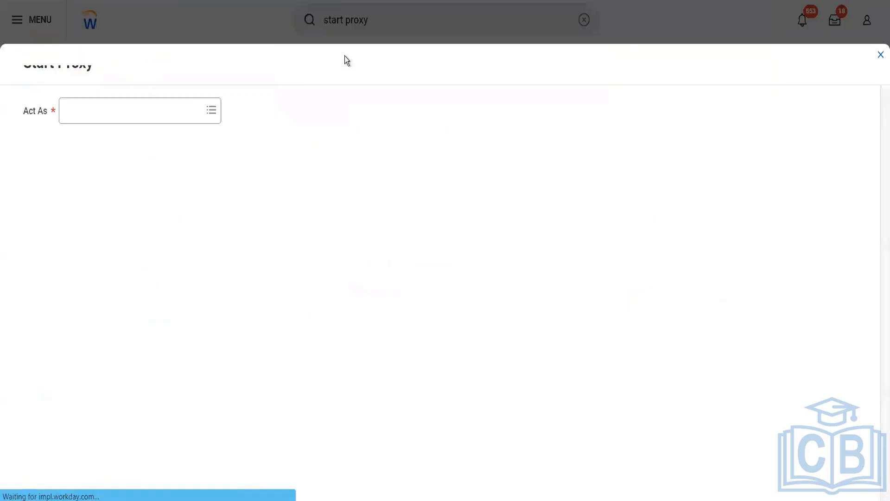
# Start a proxy session acting as the worker who received the reassigned approval.
pyautogui.click(122, 132)
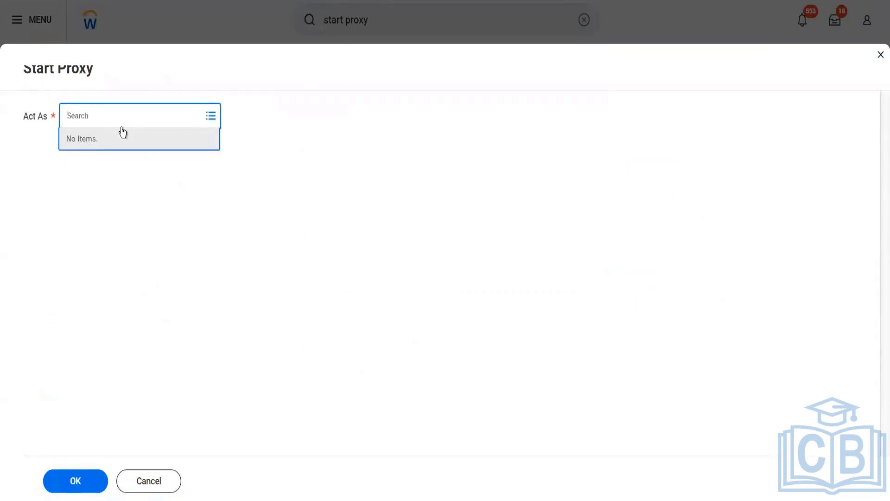
pyautogui.write('lmcneil')
pyautogui.press('Return')
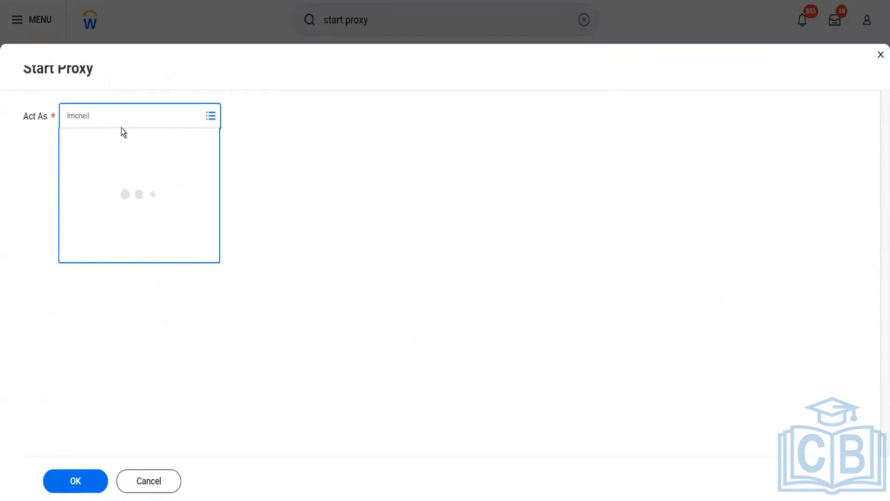
pyautogui.click(69, 484)
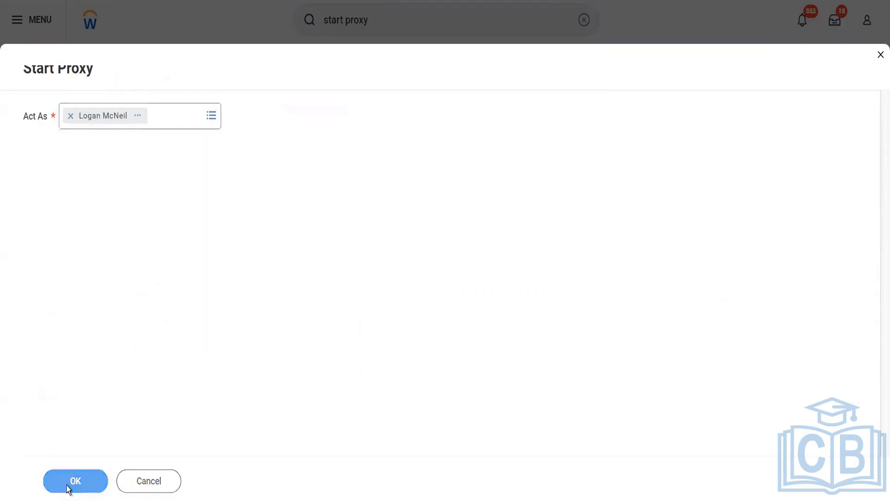
pyautogui.click(69, 486)
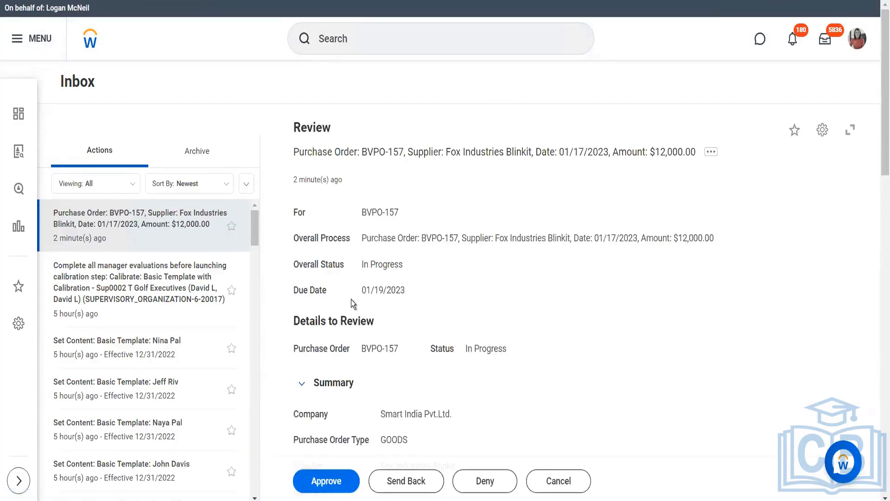
# Approve the $12,000.00 Fox Industries Blinkit purchase order from the inbox and open the approved order from its approval details.
pyautogui.click(330, 481)
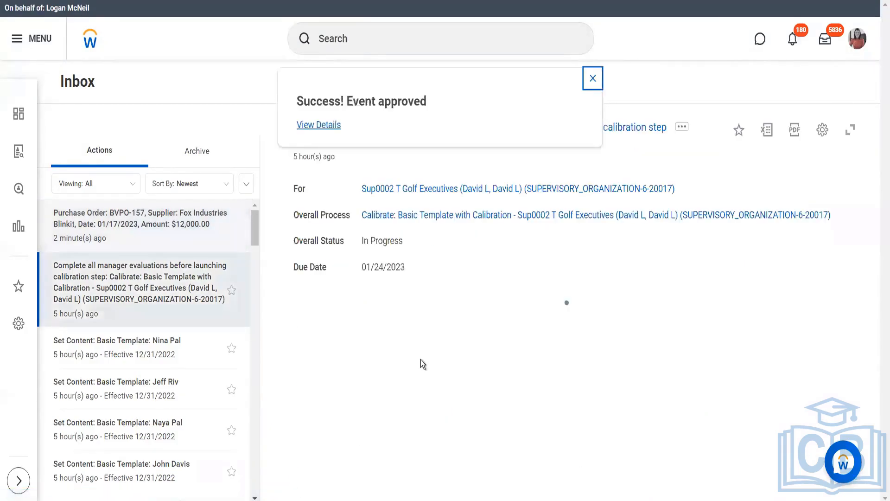
pyautogui.click(335, 124)
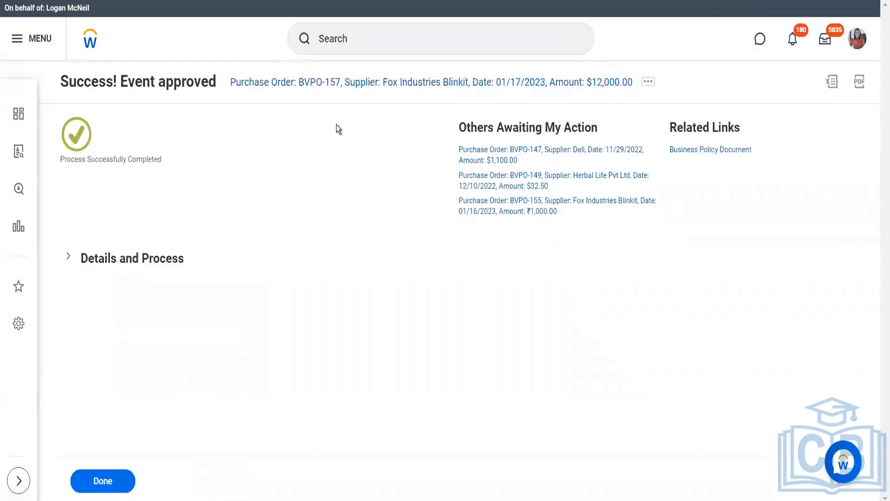
pyautogui.click(160, 260)
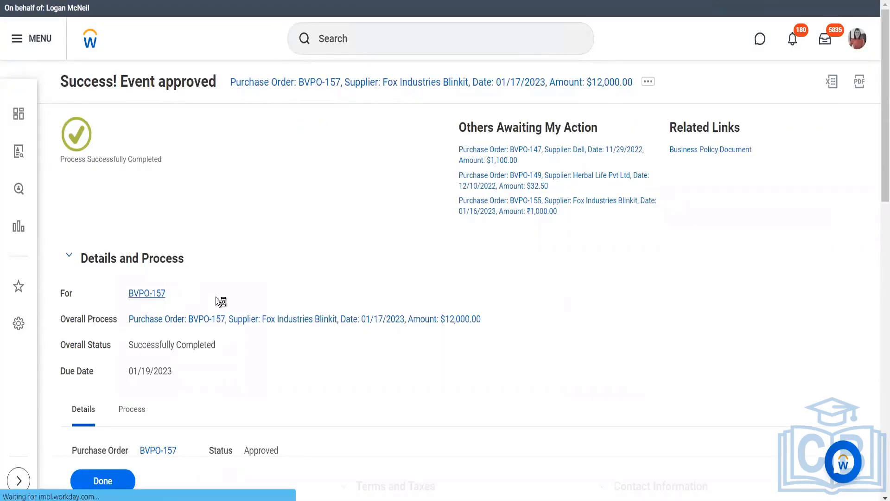
pyautogui.click(285, 319)
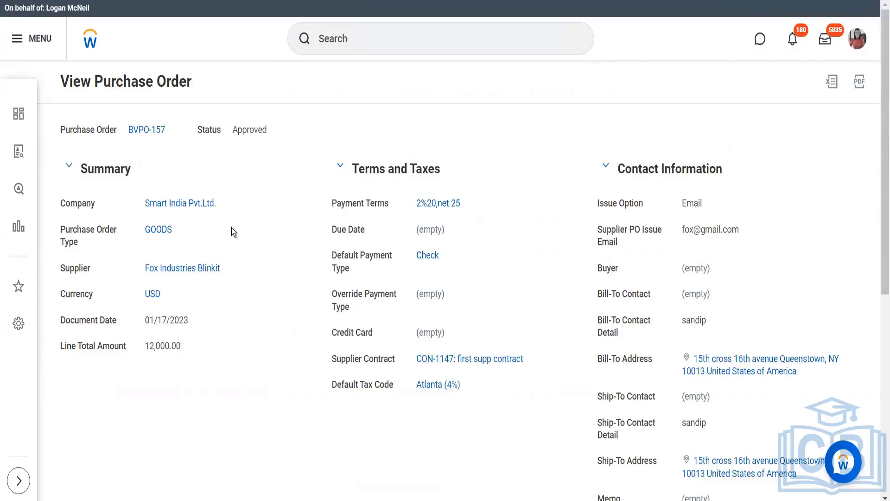
# Open the linked first supp contract and review its spend transactions, purchase order amount details and goods lines.
pyautogui.click(446, 362)
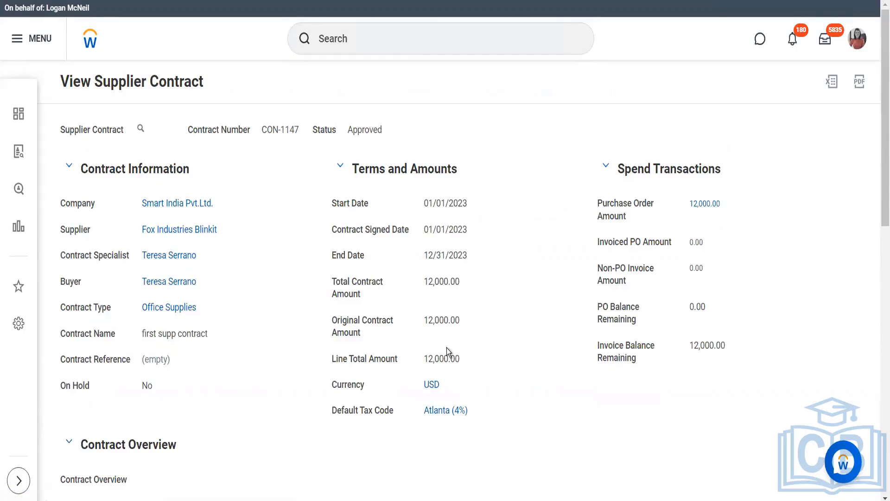
pyautogui.scroll(-2, 446, 348)
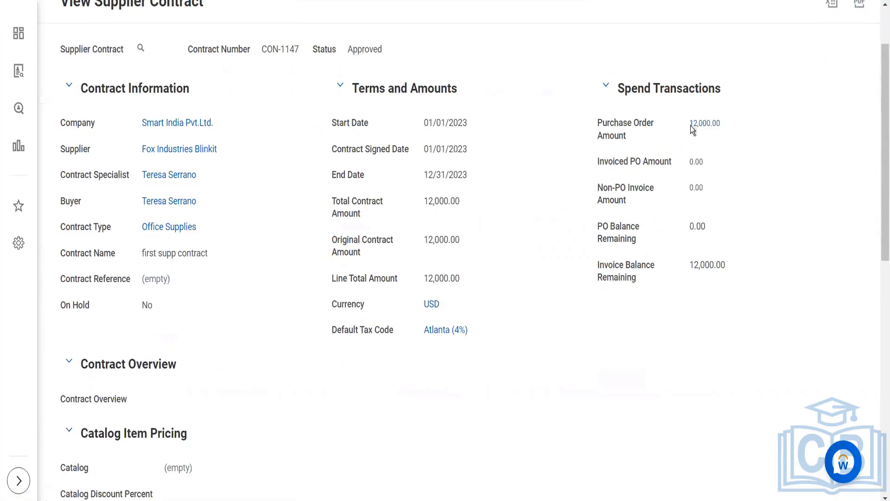
pyautogui.click(725, 124)
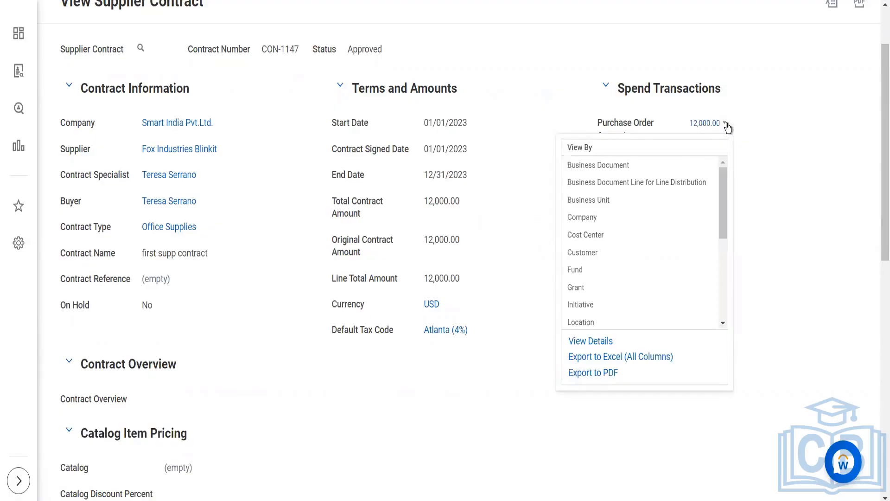
pyautogui.click(603, 343)
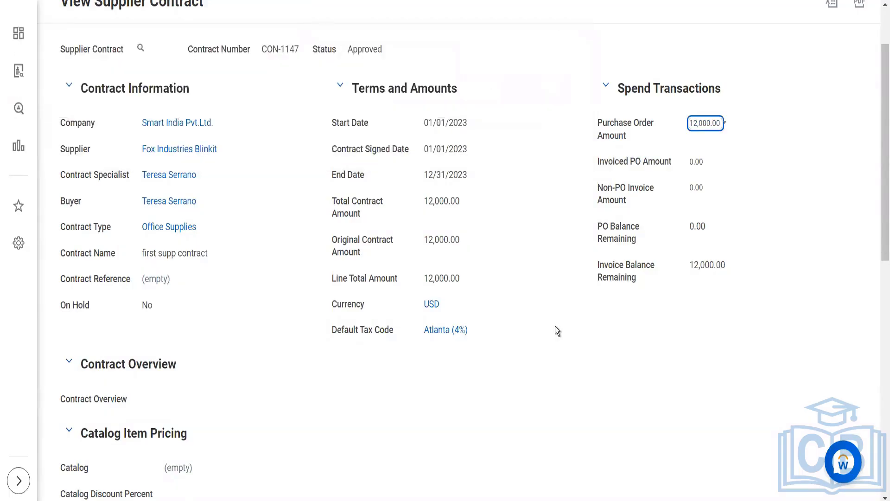
pyautogui.scroll(-10, 556, 328)
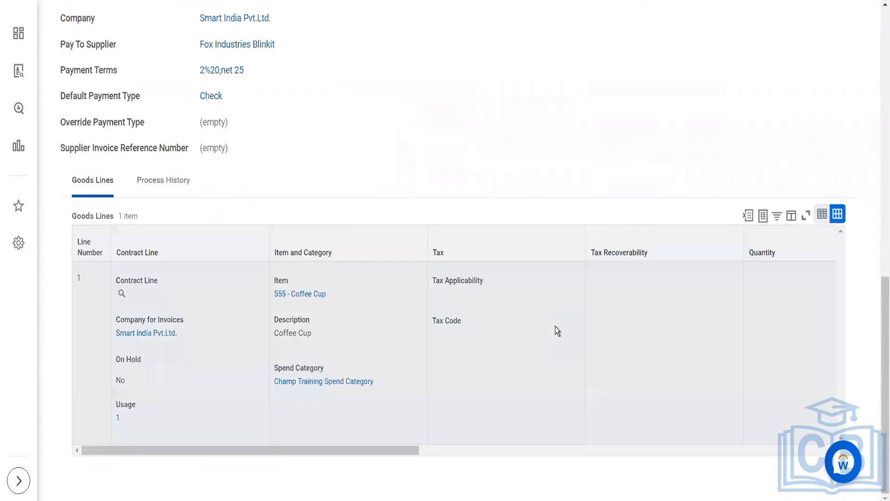
# Review the contract's goods line through its cost center, and start creating a supplier invoice schedule for the contract.
pyautogui.hscroll(6, 483, 347)
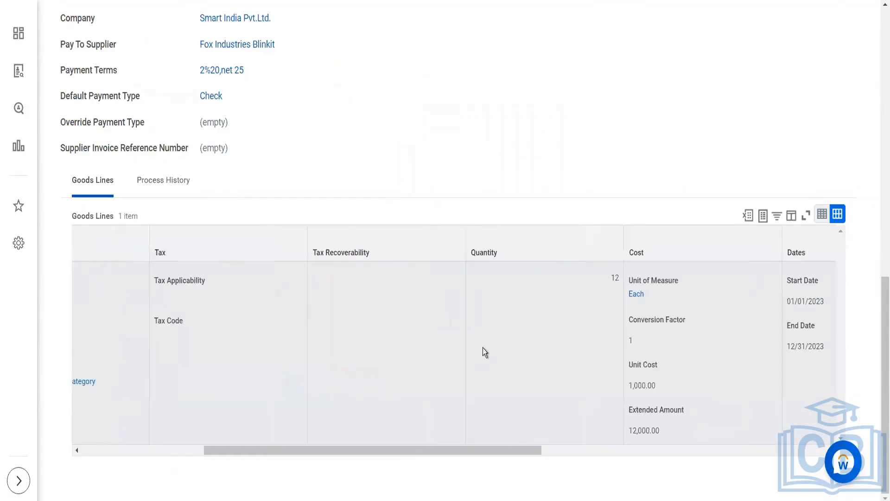
pyautogui.hscroll(4, 484, 351)
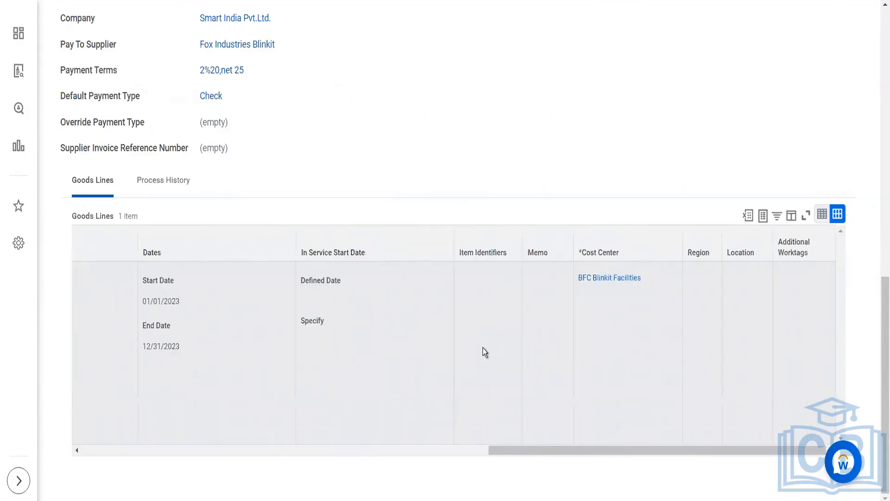
pyautogui.scroll(7, 409, 323)
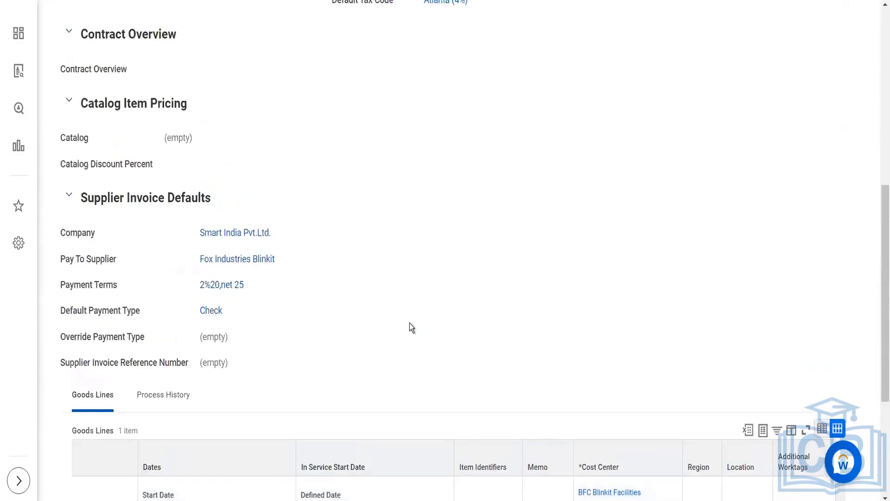
pyautogui.scroll(5, 410, 323)
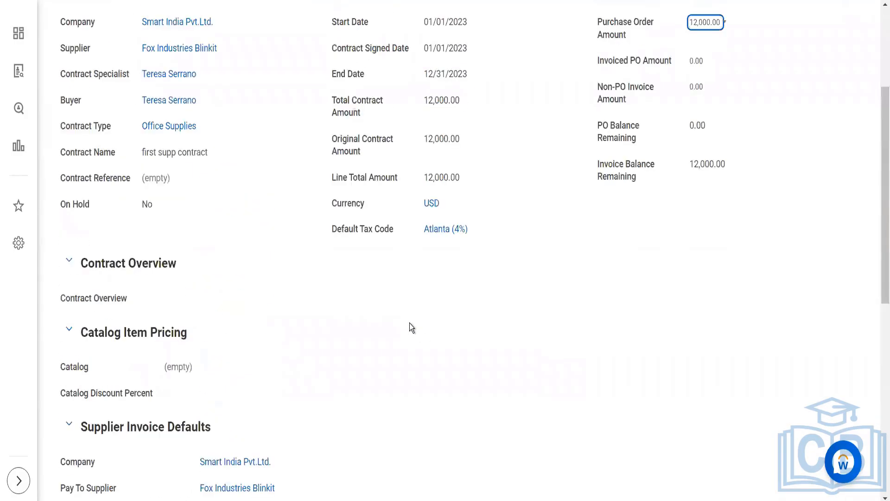
pyautogui.scroll(2, 241, 194)
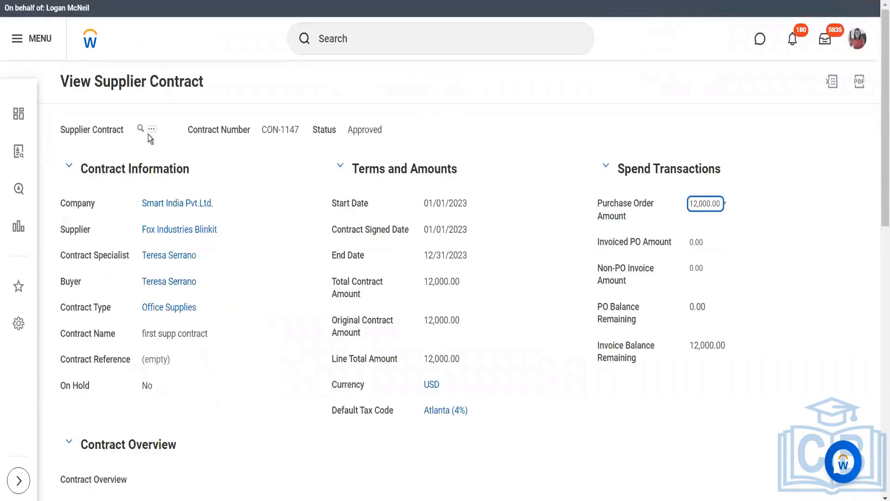
pyautogui.click(151, 129)
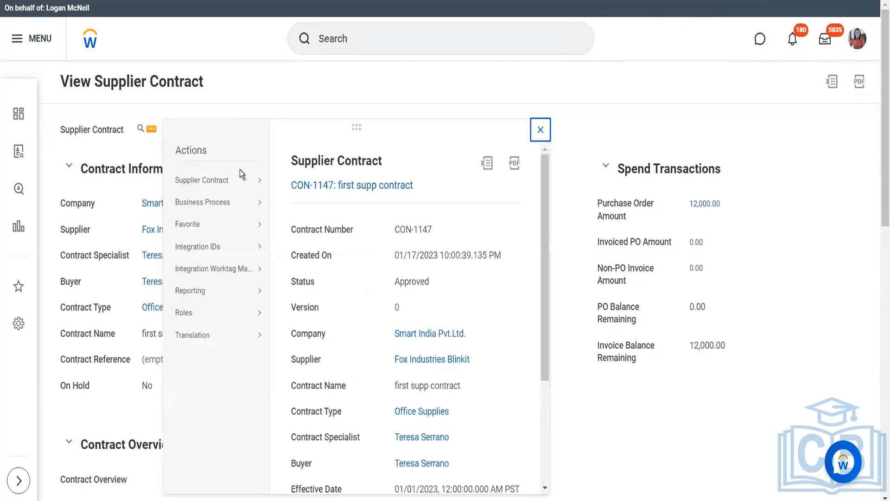
pyautogui.moveTo(241, 173)
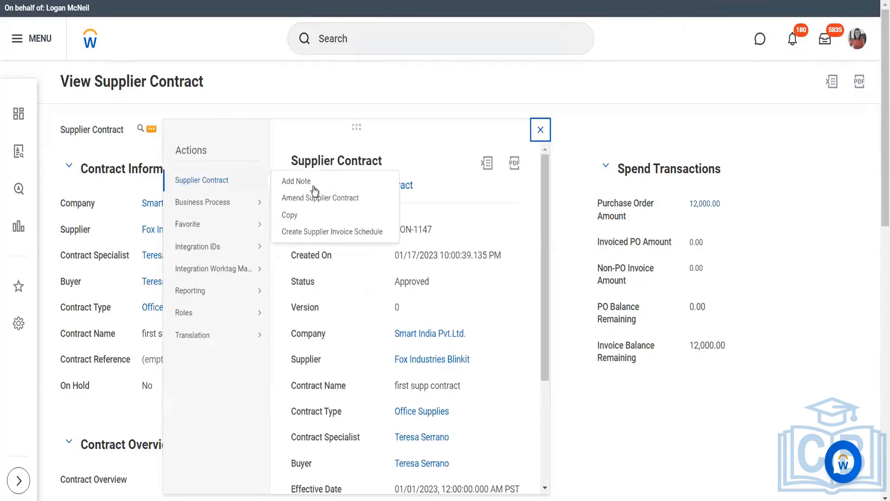
pyautogui.click(327, 231)
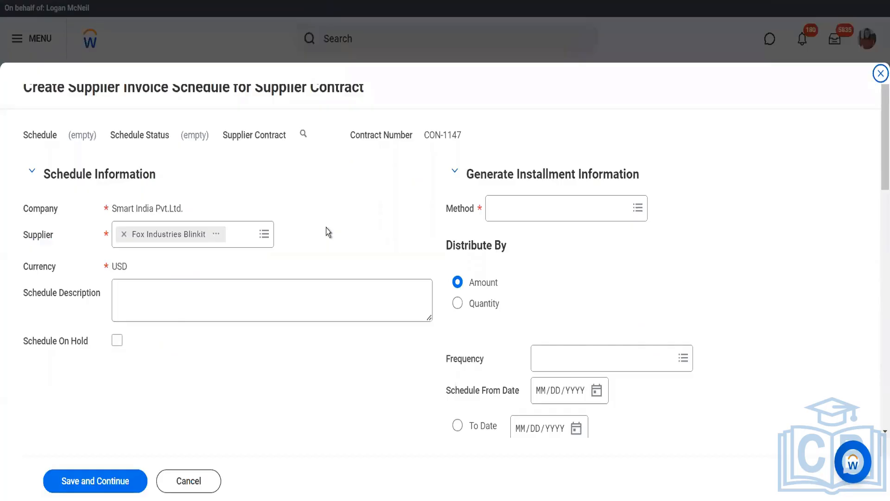
# Set the schedule's installment method to Spread Even and its frequency to Monthly.
pyautogui.click(518, 209)
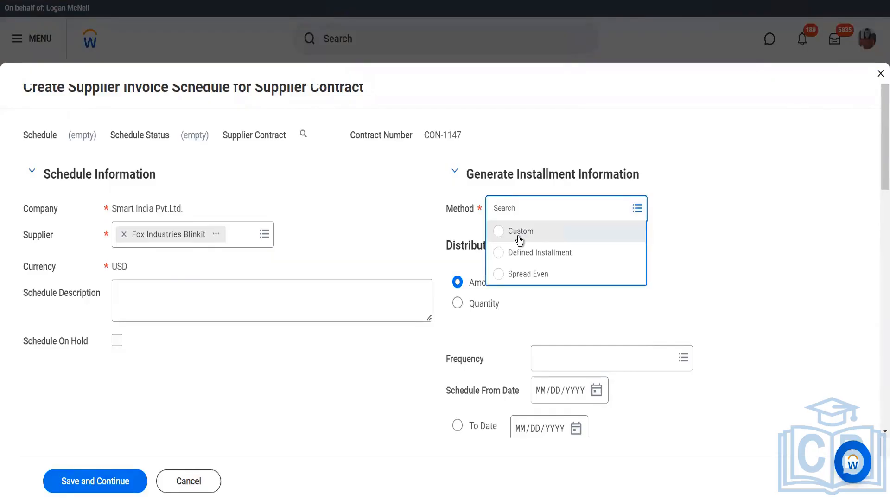
pyautogui.click(519, 275)
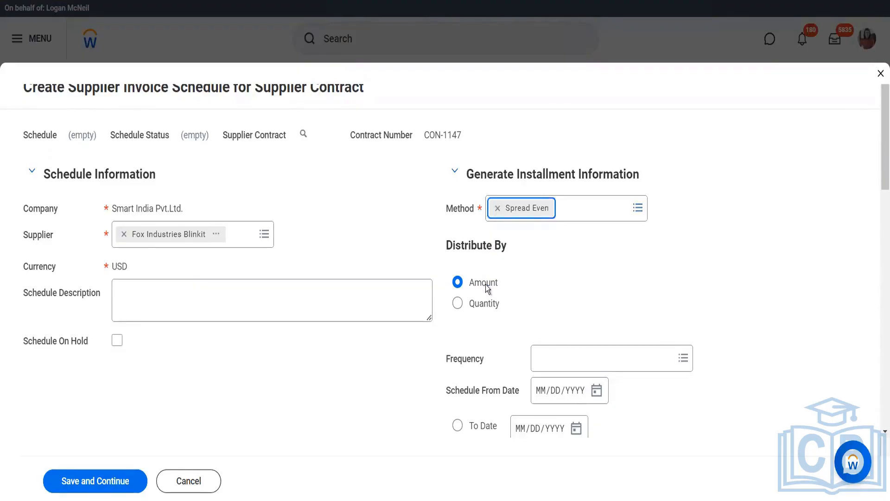
pyautogui.click(541, 355)
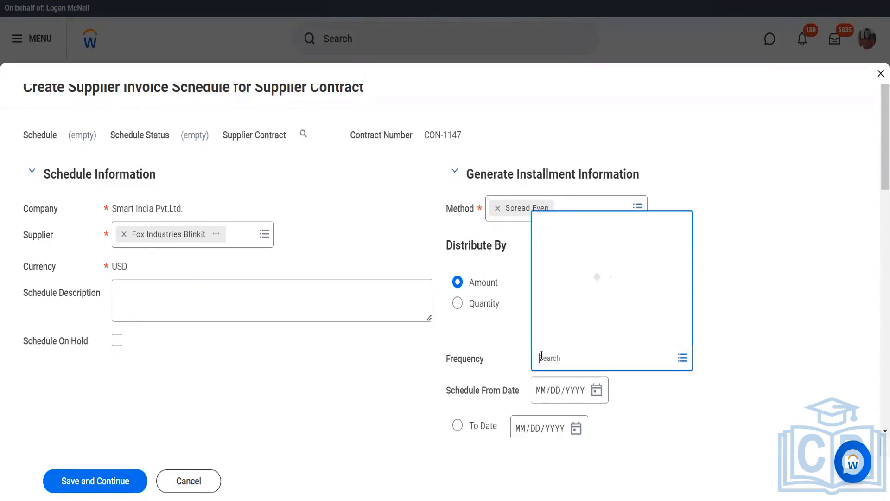
pyautogui.click(567, 250)
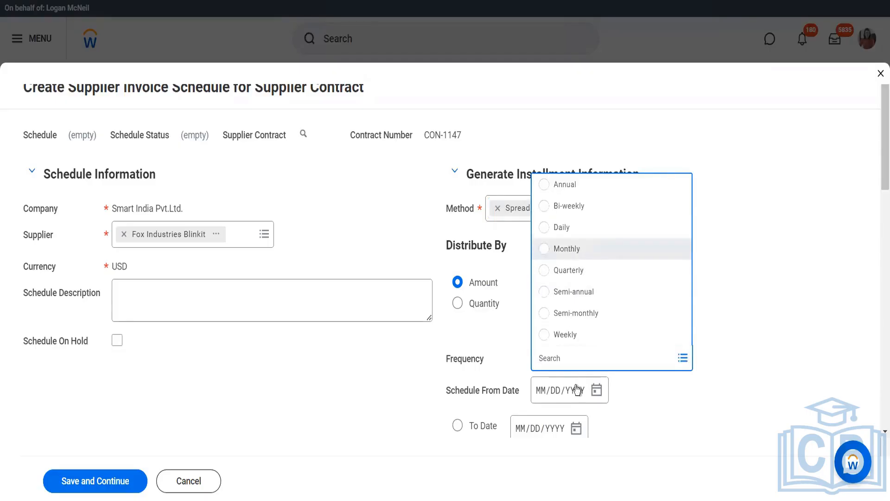
# Set the schedule to run from 01/01/2023 to date 12/31/2023.
pyautogui.scroll(-4, 624, 395)
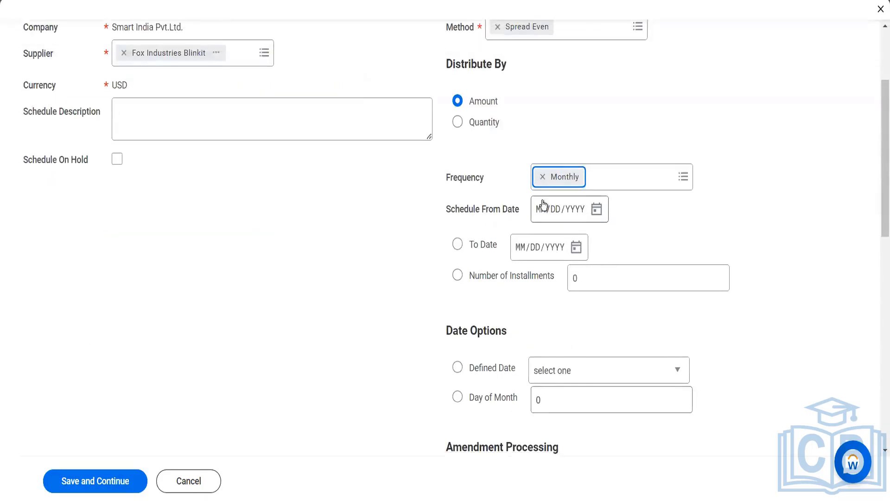
pyautogui.click(544, 207)
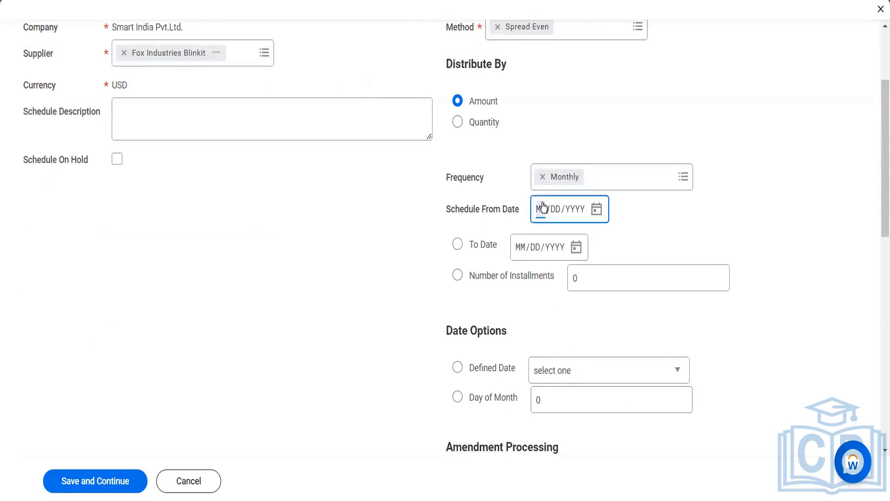
pyautogui.write('01/01/2023')
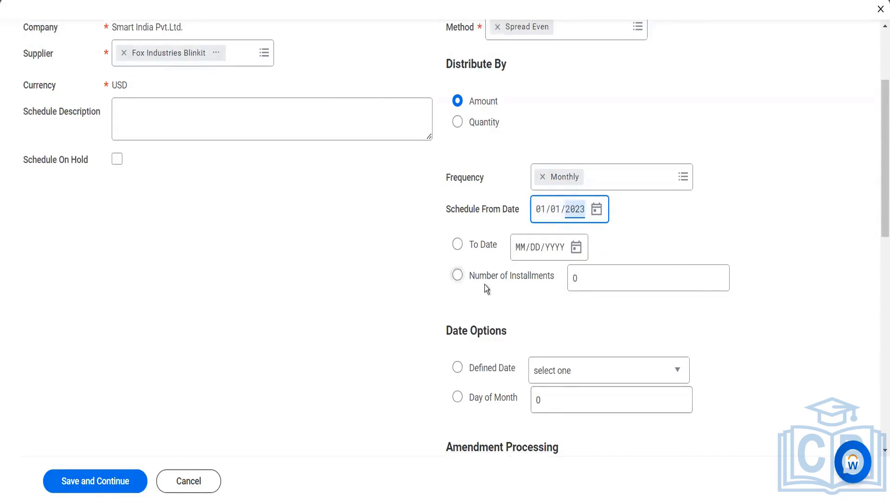
pyautogui.click(457, 244)
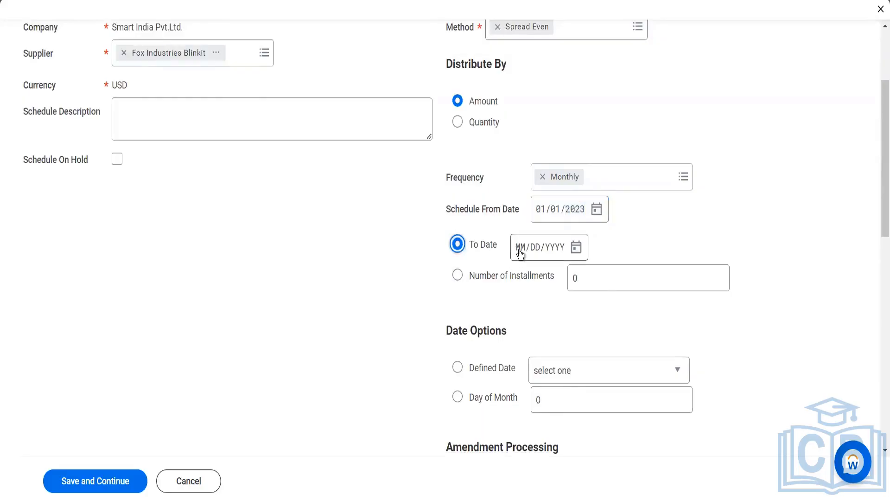
pyautogui.click(520, 253)
pyautogui.write('12/31/')
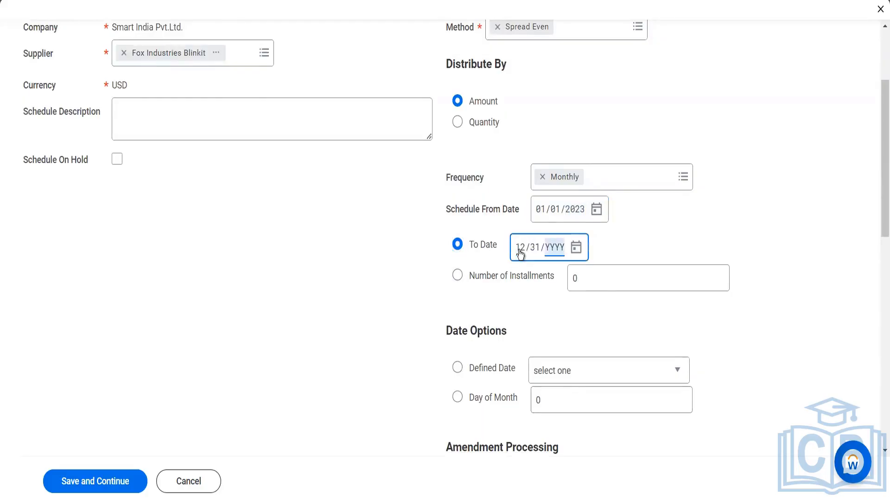
pyautogui.write('2023')
# Use a defined date for the installments and choose Contract Signed Date.
pyautogui.scroll(-3, 535, 303)
pyautogui.click(489, 243)
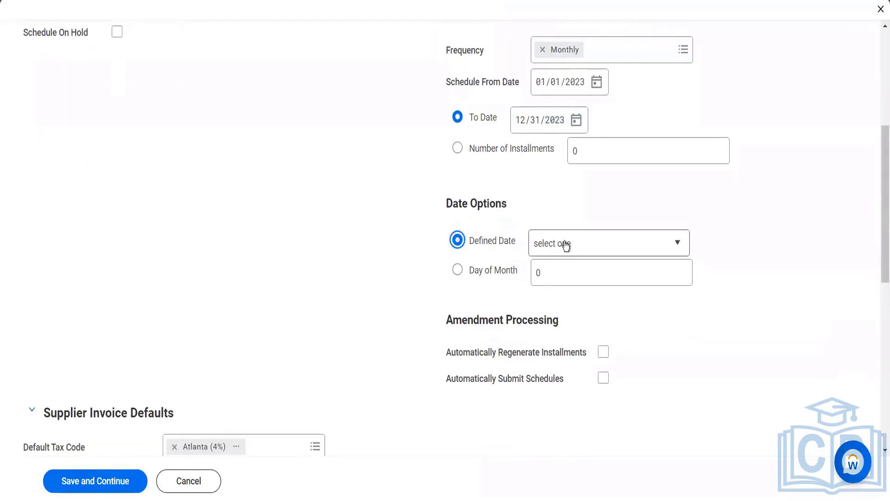
pyautogui.click(566, 244)
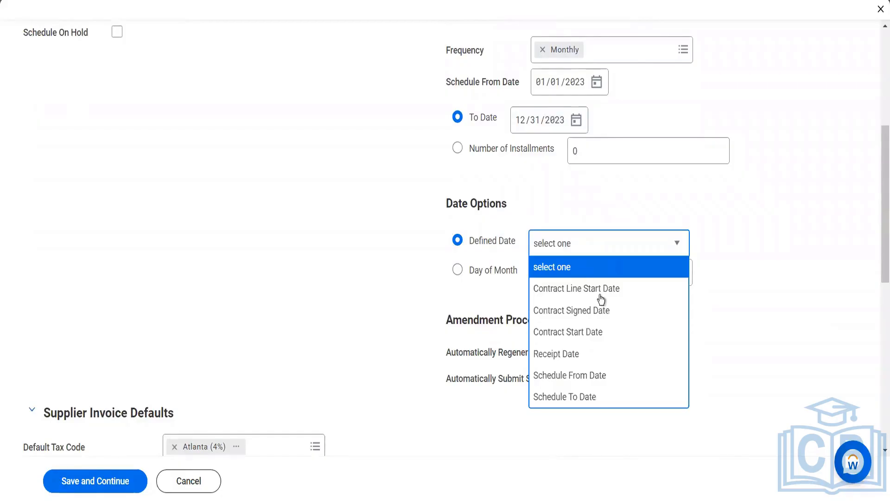
pyautogui.click(597, 310)
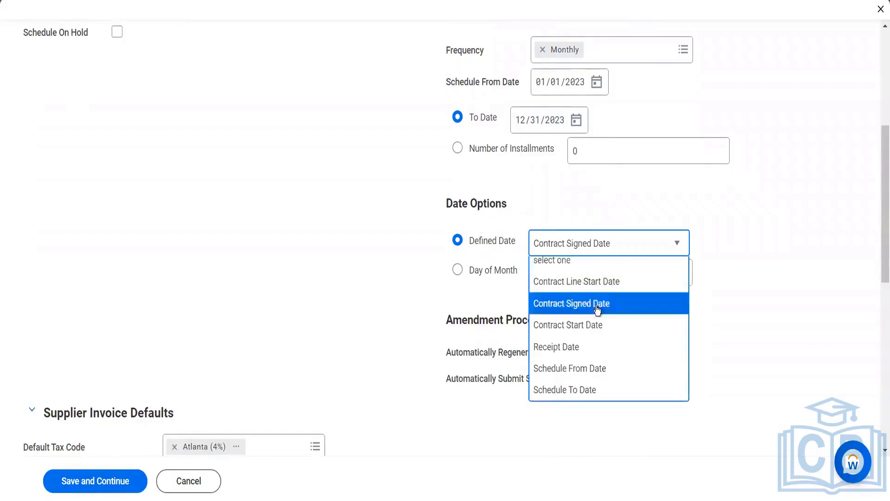
# Enable automatic regeneration of installments and automatic submission of schedules for amendment processing.
pyautogui.scroll(-2, 596, 305)
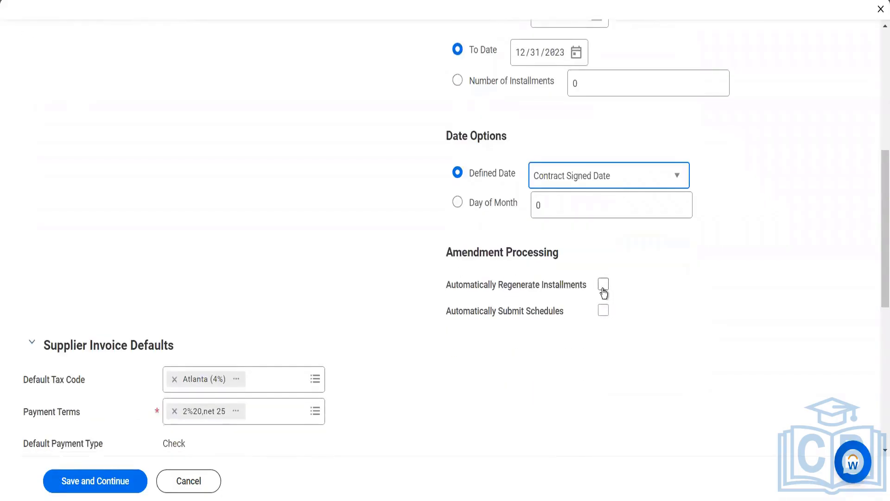
pyautogui.click(603, 284)
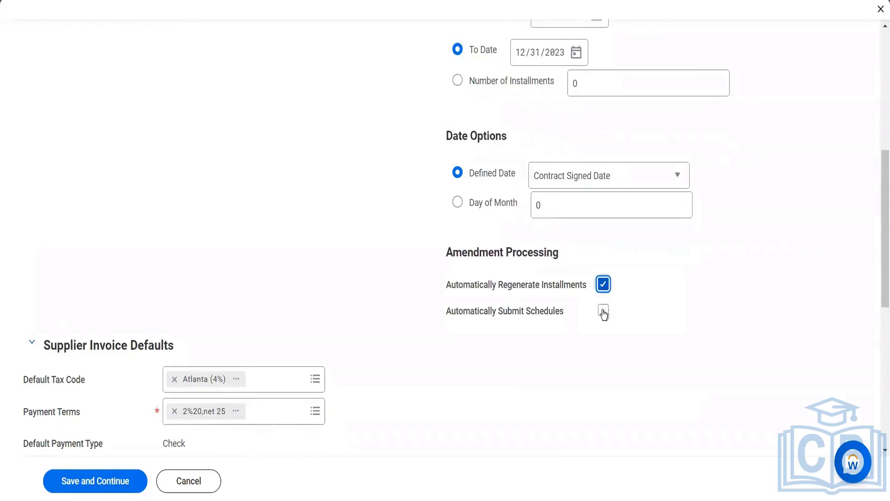
pyautogui.click(602, 310)
# Clear the default tax code from the supplier invoice defaults and enable auto-submit for approval.
pyautogui.scroll(-3, 569, 322)
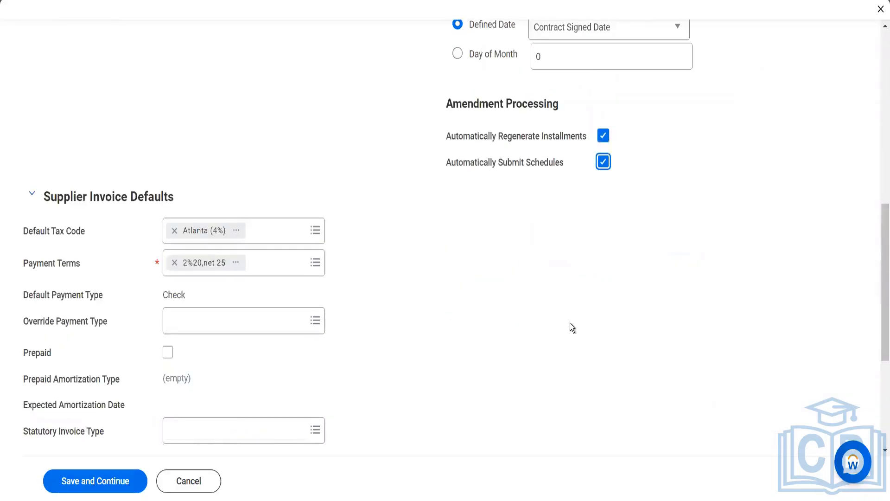
pyautogui.click(175, 230)
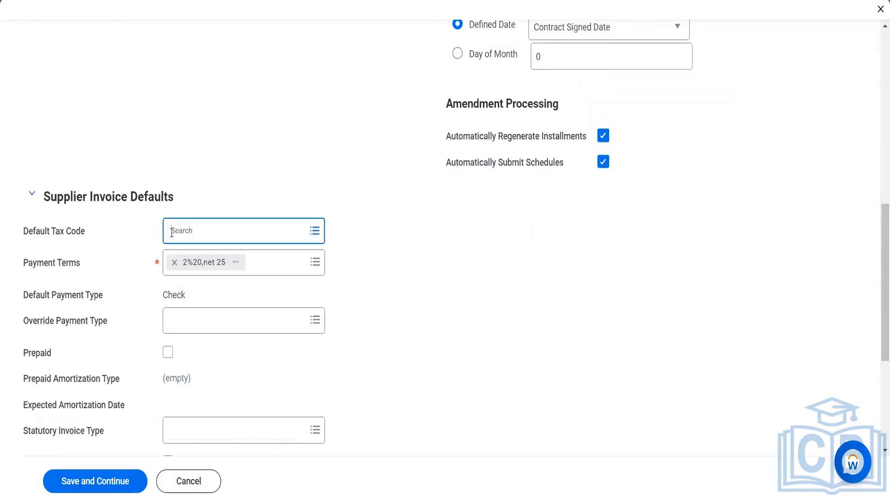
pyautogui.scroll(-2, 308, 304)
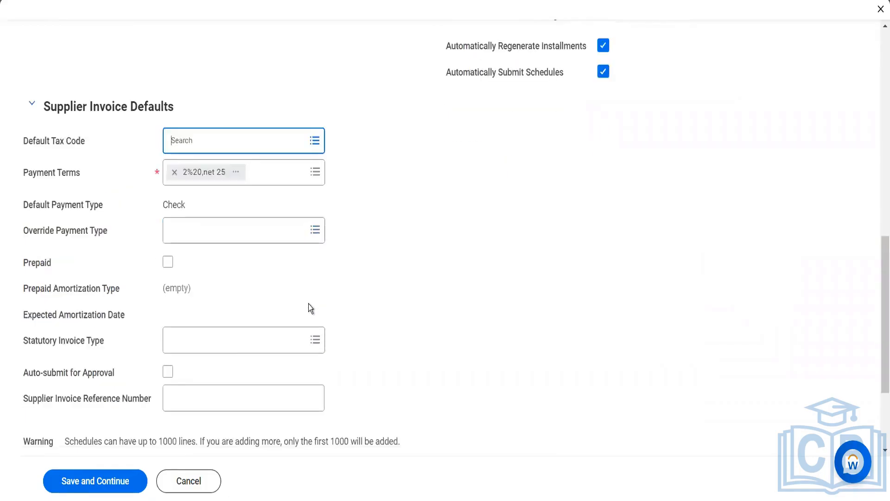
pyautogui.scroll(-2, 308, 304)
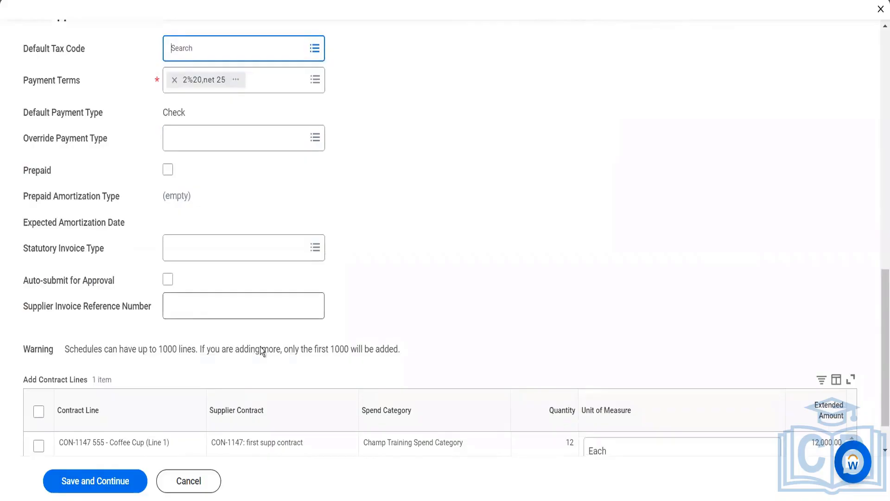
pyautogui.scroll(-1, 310, 323)
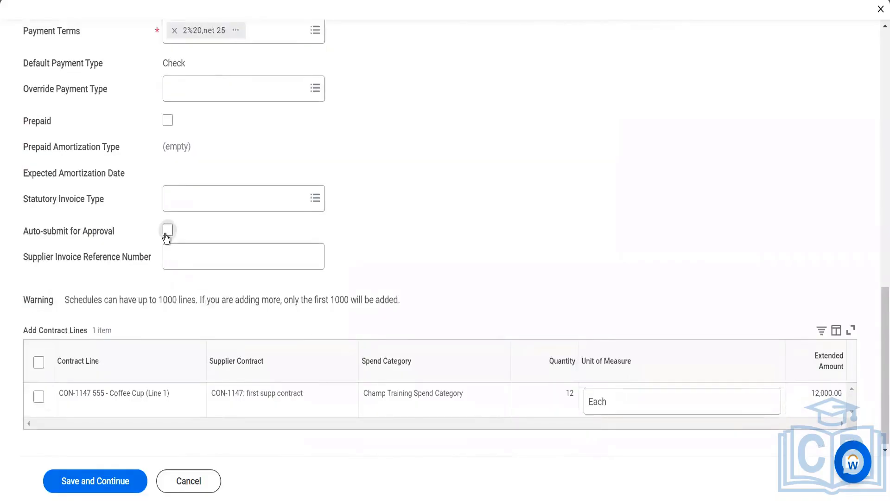
pyautogui.click(167, 229)
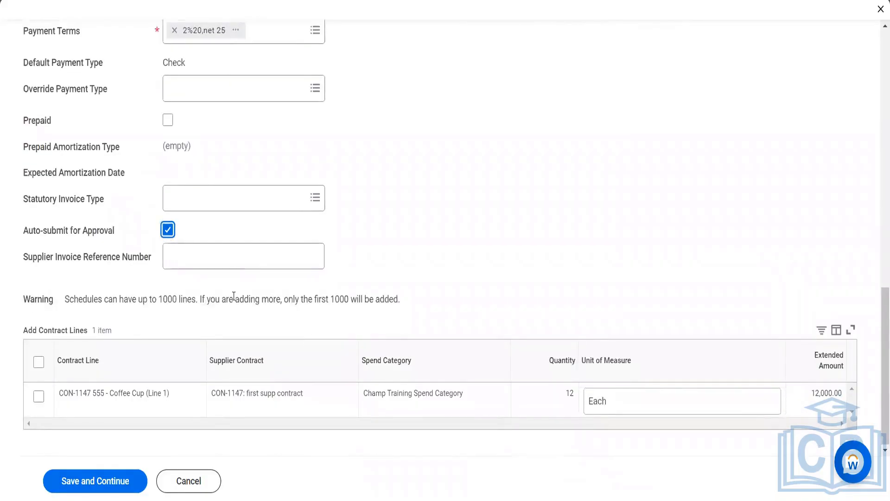
# Include the Coffee Cup contract line in the invoice schedule and save the schedule.
pyautogui.click(38, 396)
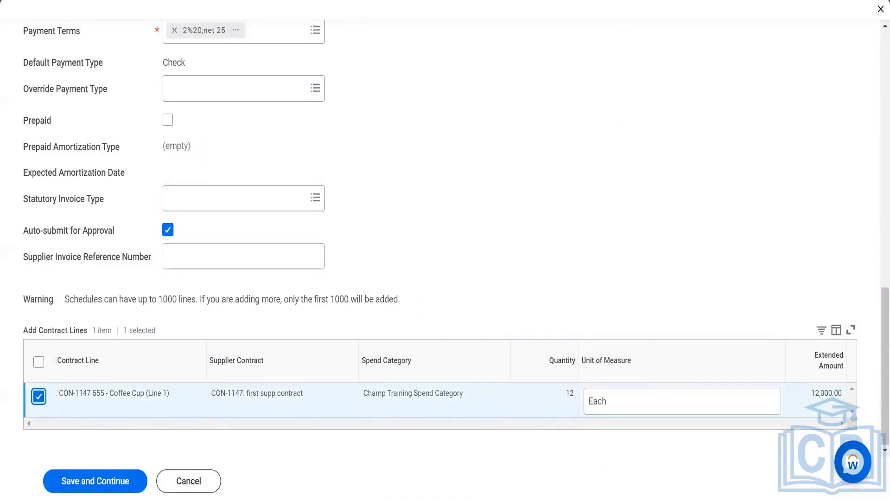
pyautogui.click(85, 489)
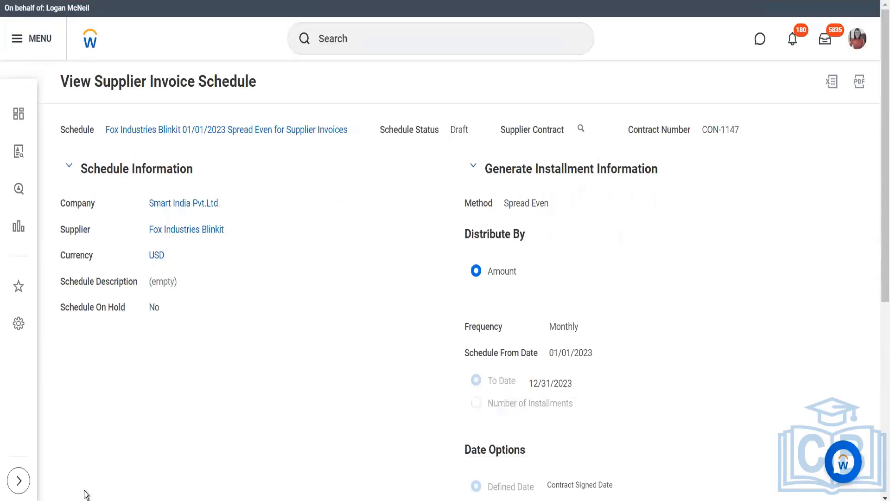
# Generate the installments for the Fox Industries Blinkit invoice schedule, reviewing the proposed monthly Coffee Cup installments before confirming.
pyautogui.scroll(-7, 240, 404)
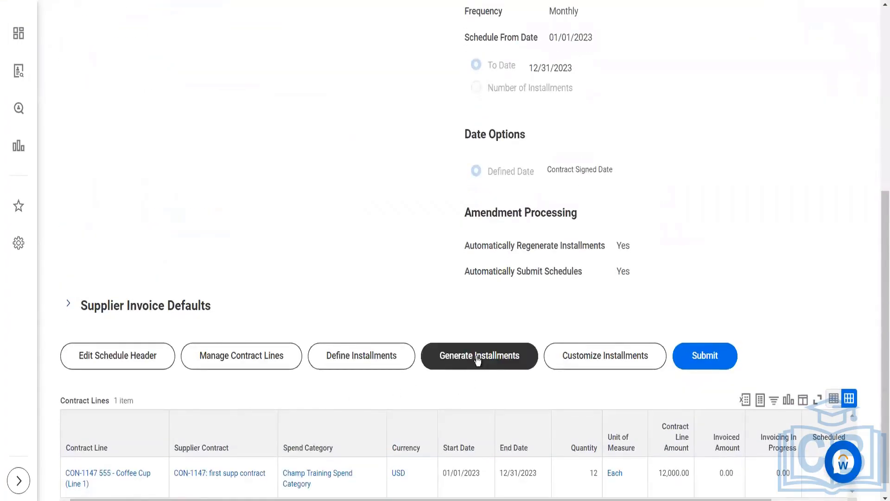
pyautogui.click(478, 359)
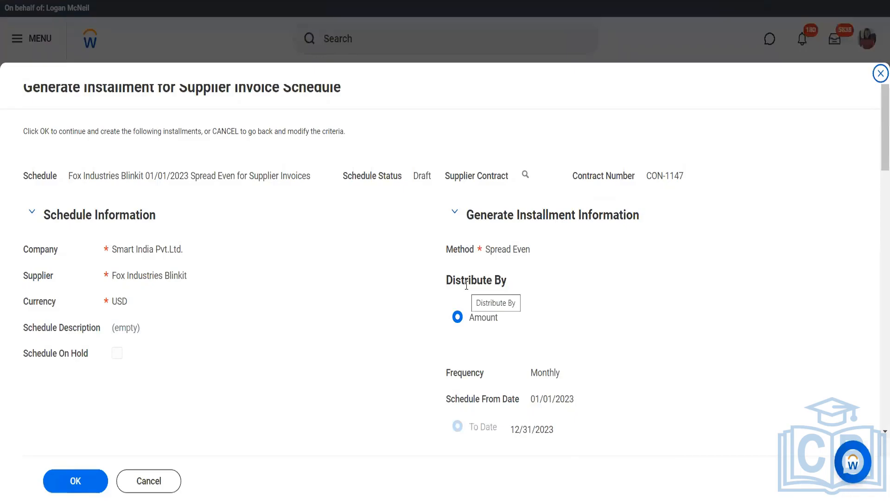
pyautogui.scroll(-10, 466, 286)
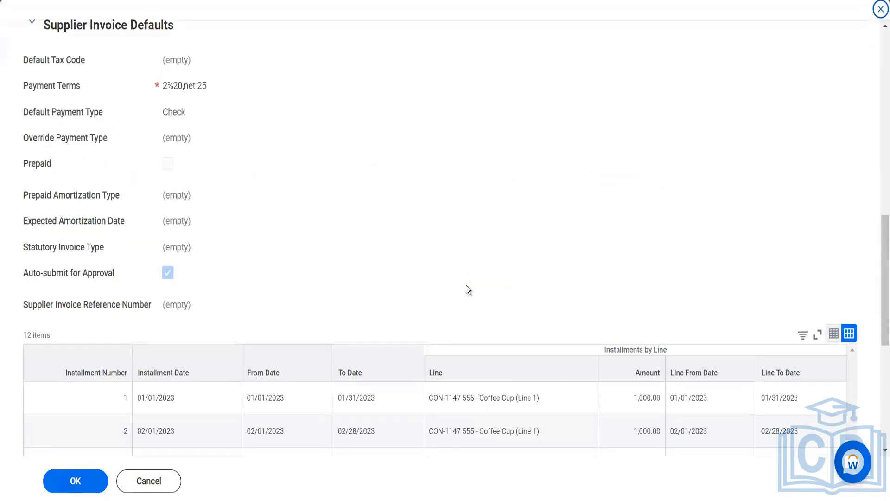
pyautogui.scroll(-5, 466, 285)
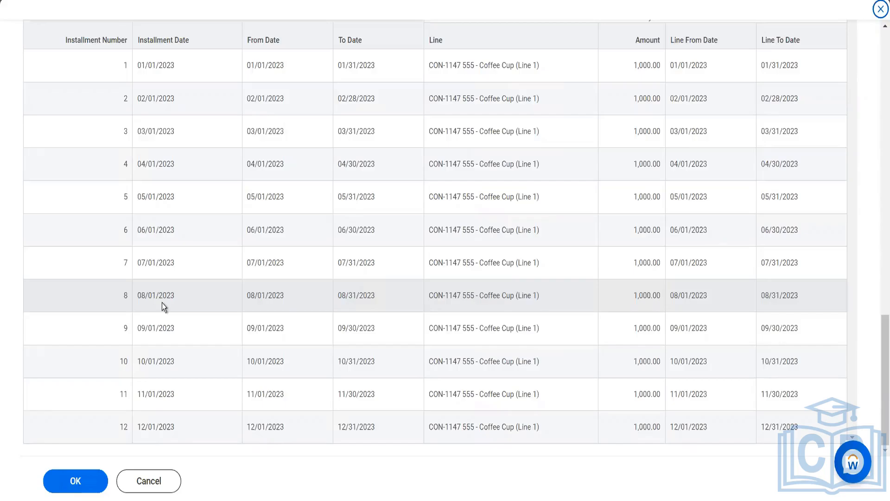
pyautogui.scroll(2, 162, 302)
pyautogui.click(75, 480)
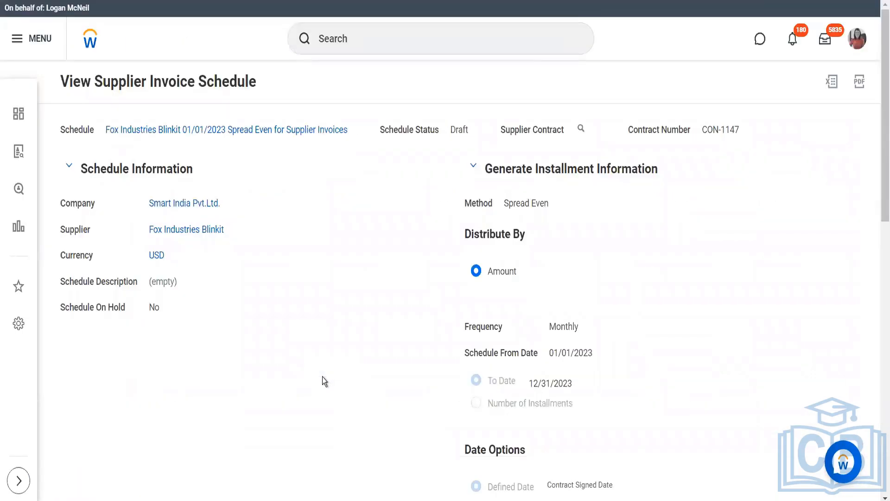
# Submit the draft Fox Industries Blinkit supplier invoice schedule and confirm the submission.
pyautogui.scroll(-10, 322, 376)
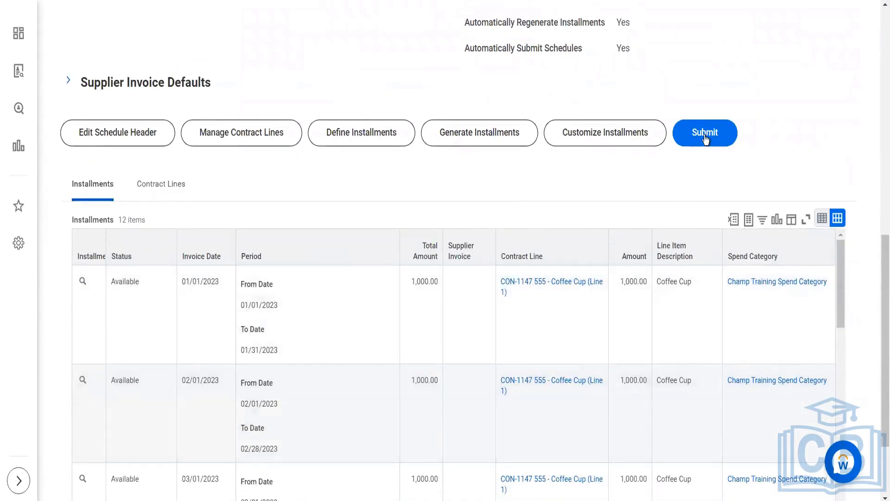
pyautogui.click(704, 136)
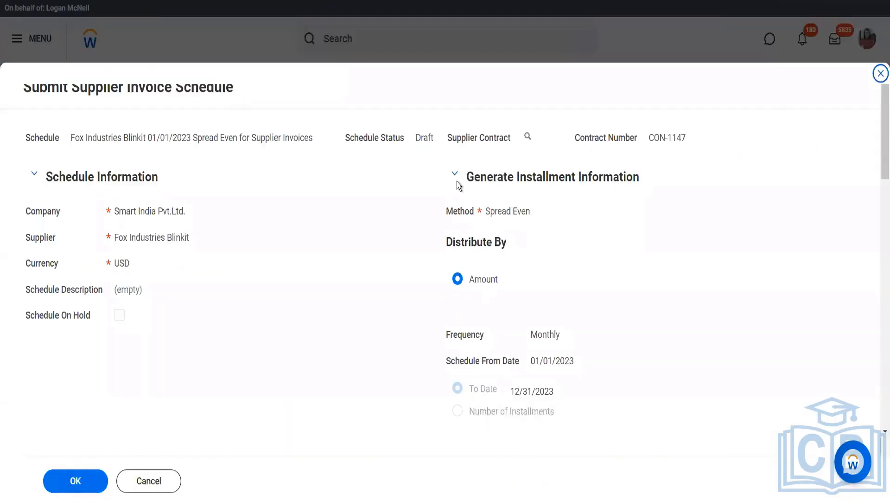
pyautogui.scroll(-10, 458, 185)
pyautogui.scroll(-5, 458, 185)
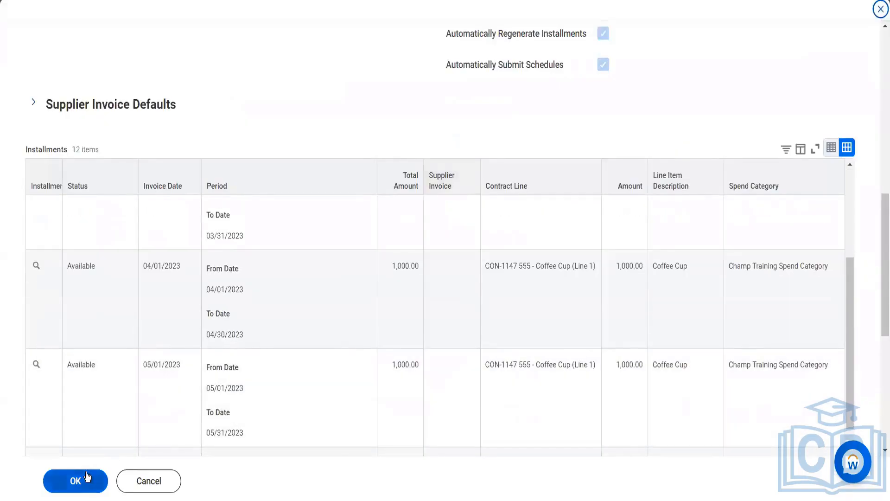
pyautogui.click(86, 472)
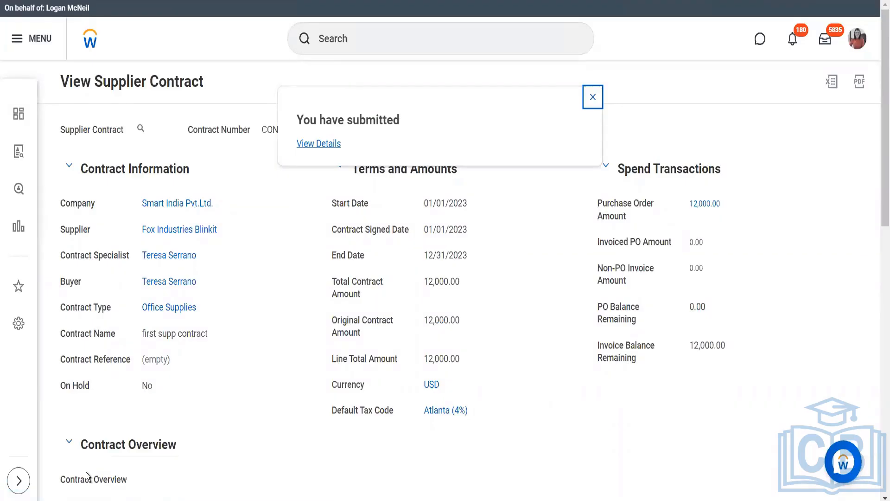
# Open the submitted Fox Industries Blinkit invoice schedule from the submission details and examine its status, settings and installments.
pyautogui.click(309, 147)
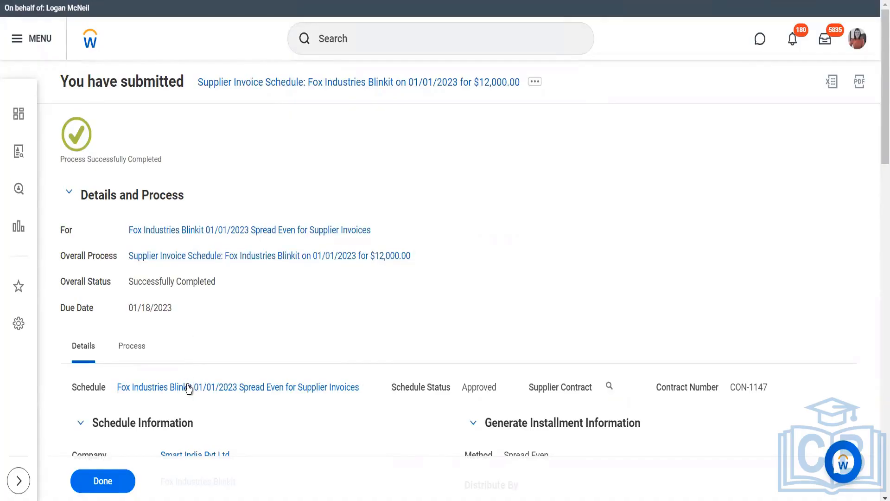
pyautogui.click(291, 388)
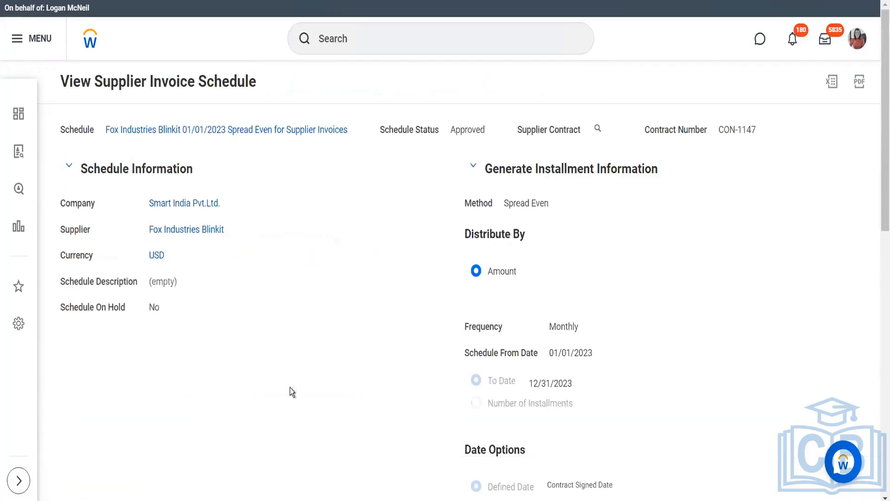
pyautogui.scroll(-5, 290, 388)
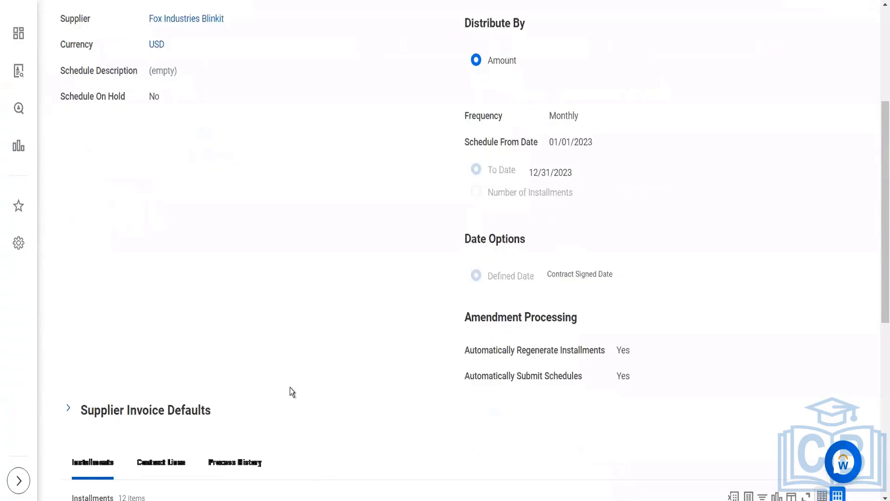
pyautogui.scroll(-6, 290, 387)
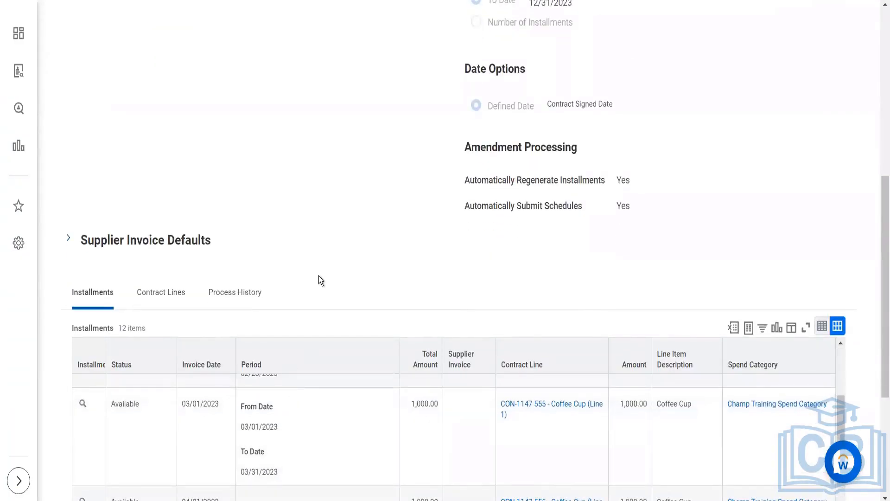
pyautogui.scroll(-5, 319, 276)
pyautogui.scroll(3, 319, 277)
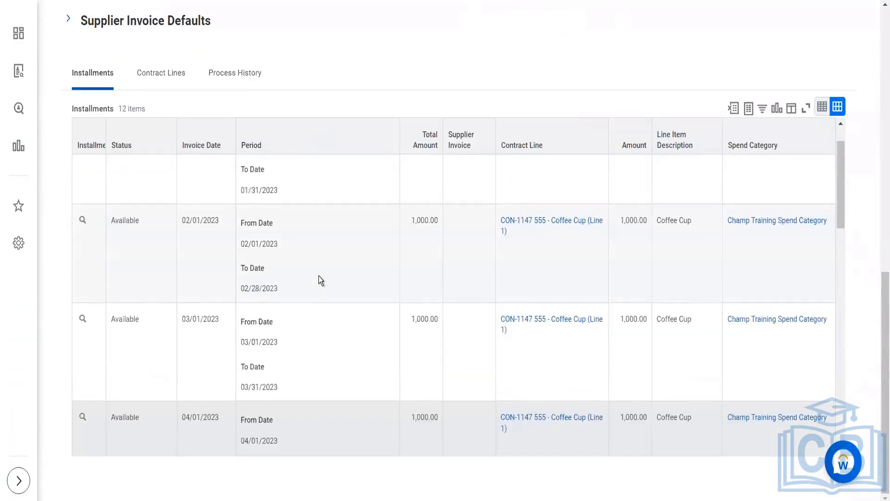
pyautogui.scroll(1, 318, 276)
pyautogui.scroll(8, 109, 186)
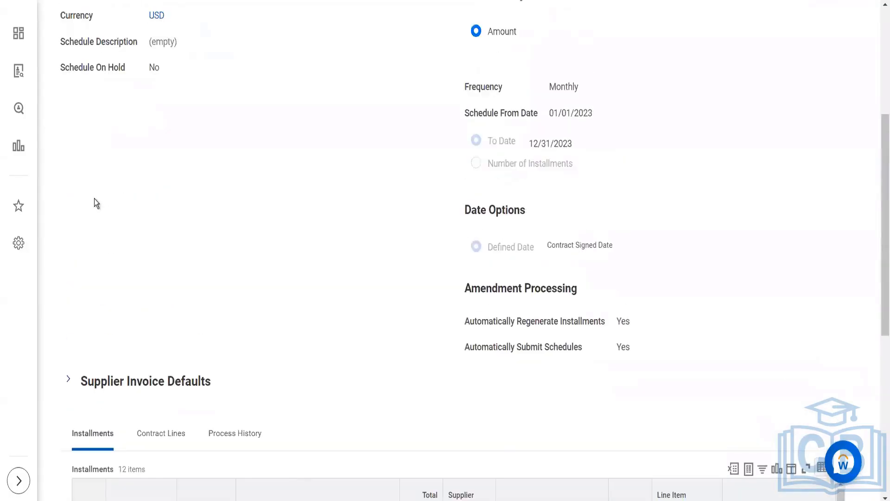
# Create a supplier invoice from the 01/01/2023 installment of the schedule, keeping 01/01/2023 as the invoice date.
pyautogui.scroll(-8, 194, 213)
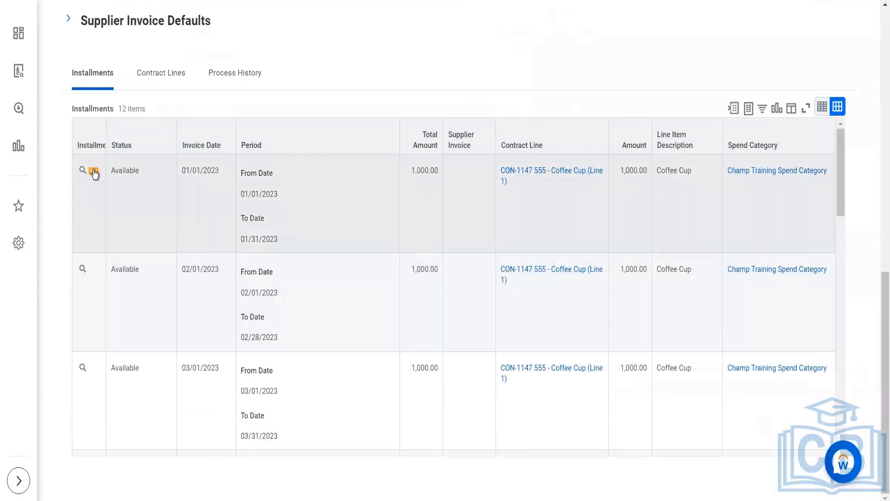
pyautogui.click(92, 171)
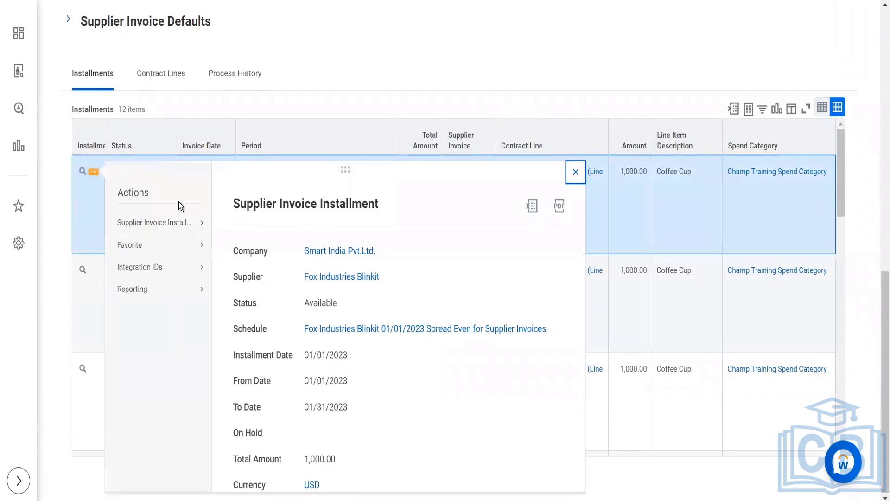
pyautogui.moveTo(191, 228)
pyautogui.click(235, 225)
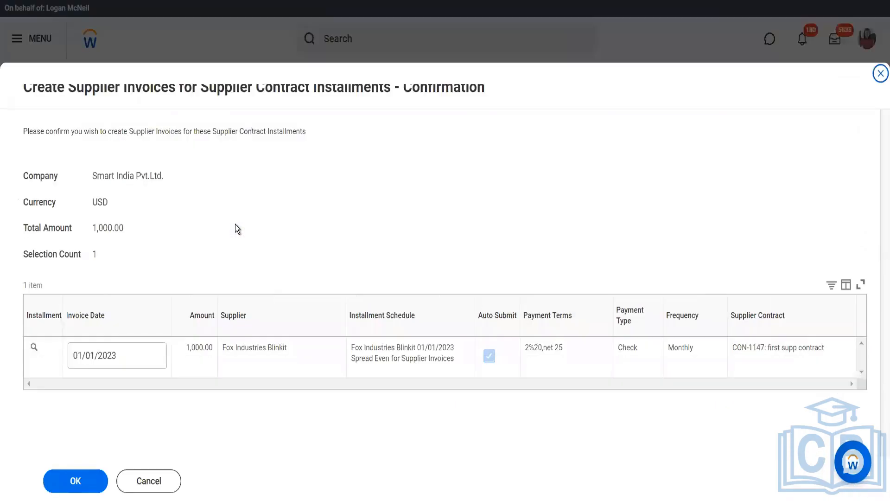
pyautogui.click(76, 480)
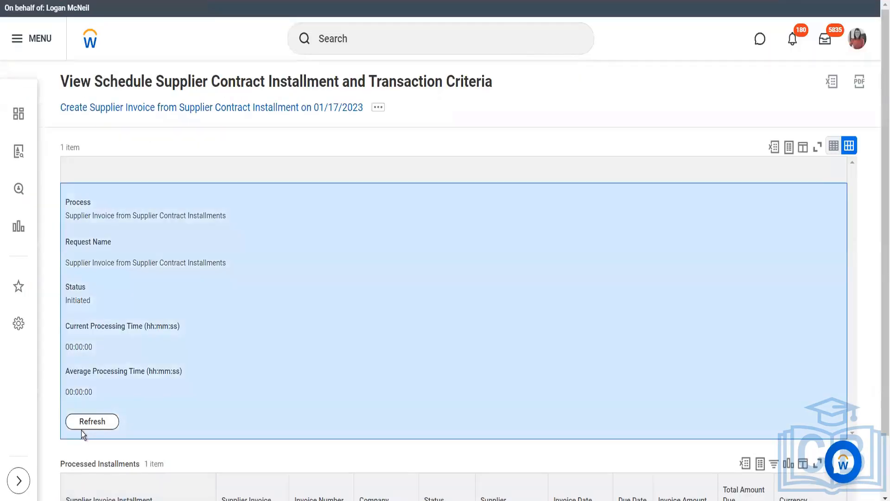
# Refresh the Supplier Invoice from Supplier Contract Installments process repeatedly until processing finishes.
pyautogui.click(86, 422)
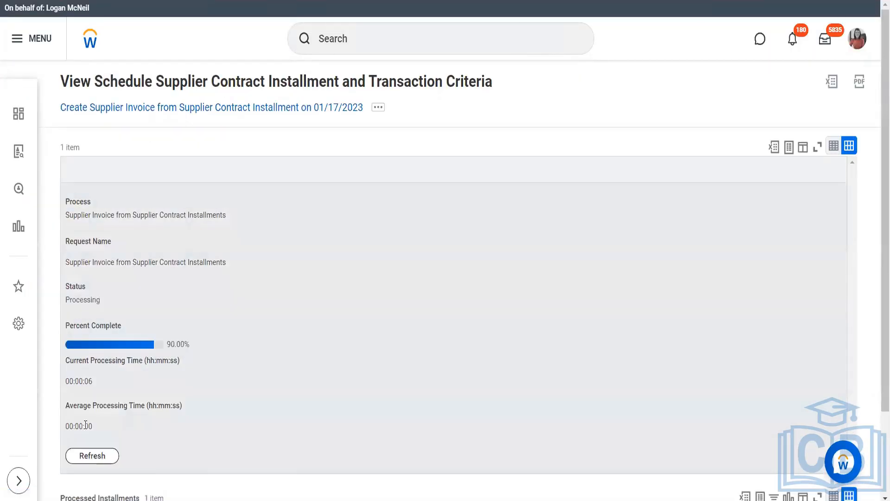
pyautogui.click(90, 453)
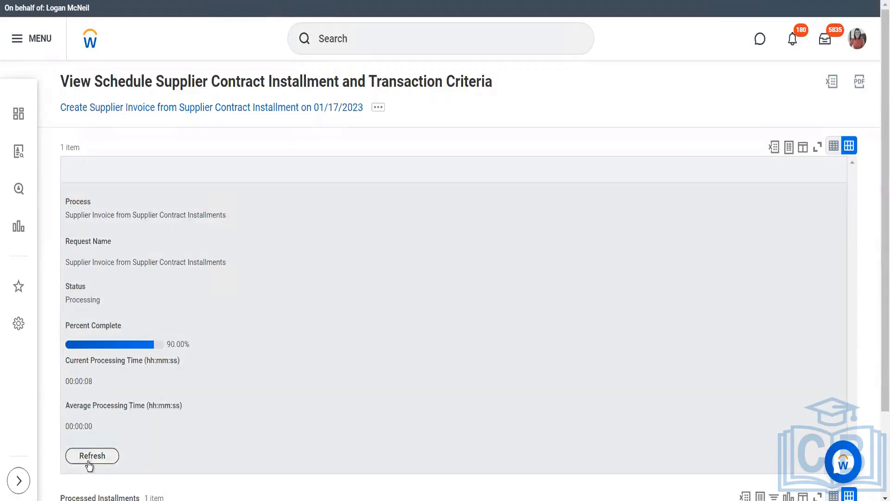
pyautogui.click(88, 459)
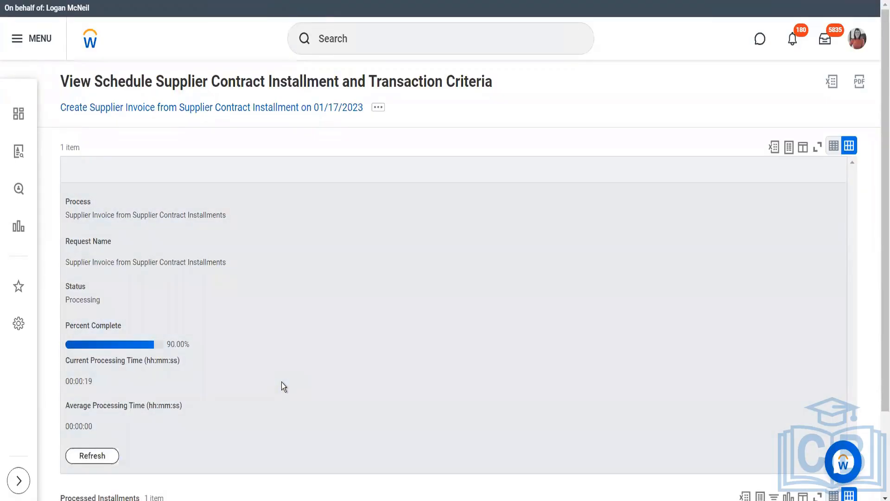
pyautogui.click(86, 458)
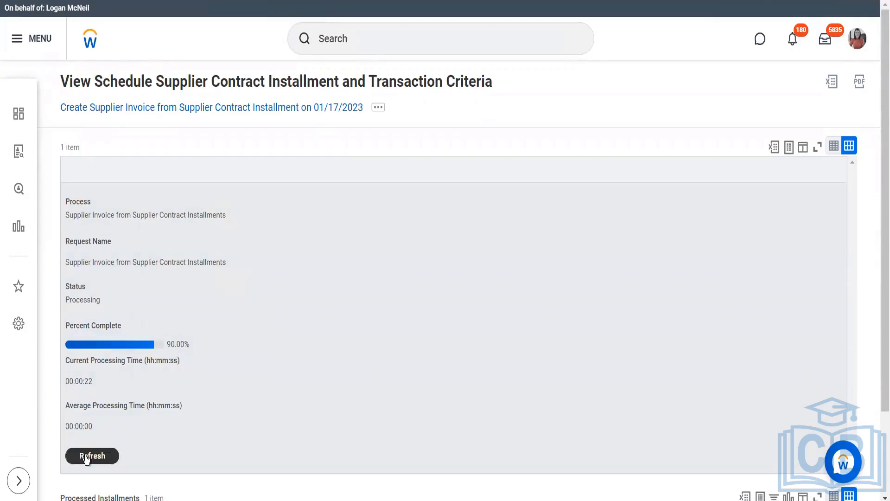
pyautogui.click(87, 459)
pyautogui.click(86, 458)
pyautogui.click(93, 455)
pyautogui.click(97, 459)
pyautogui.click(97, 458)
pyautogui.click(97, 460)
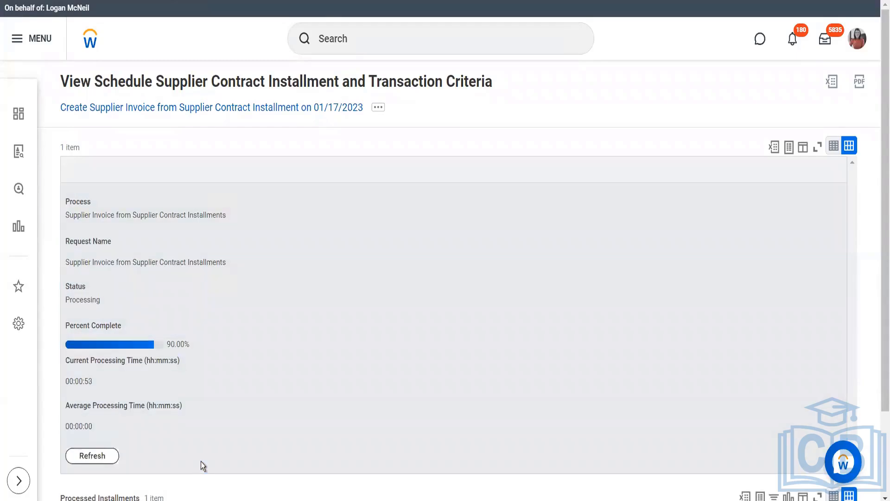
pyautogui.click(90, 458)
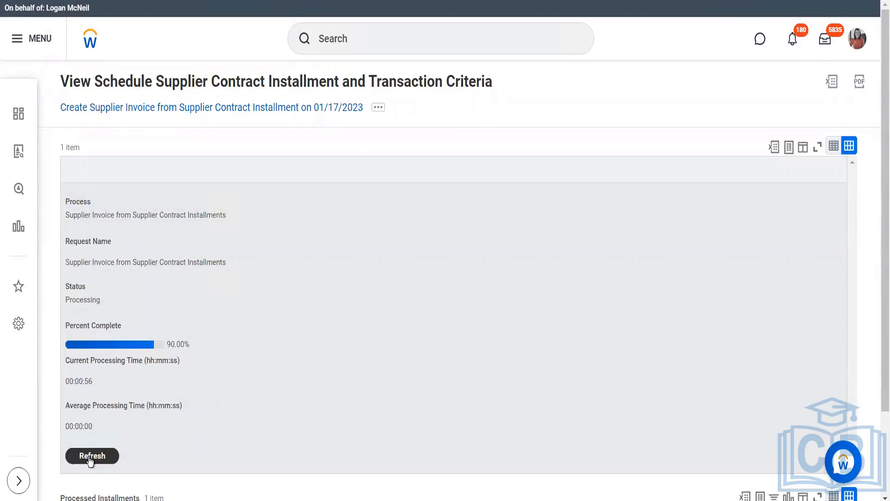
pyautogui.click(90, 458)
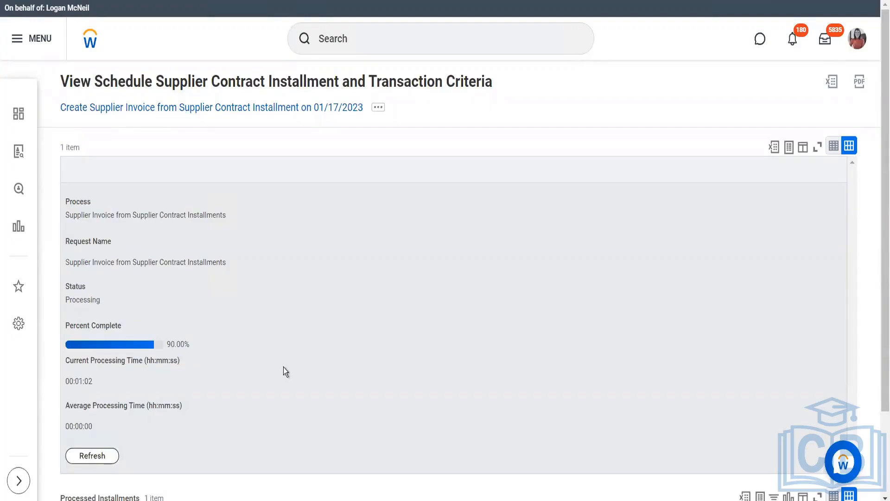
pyautogui.scroll(-2, 284, 371)
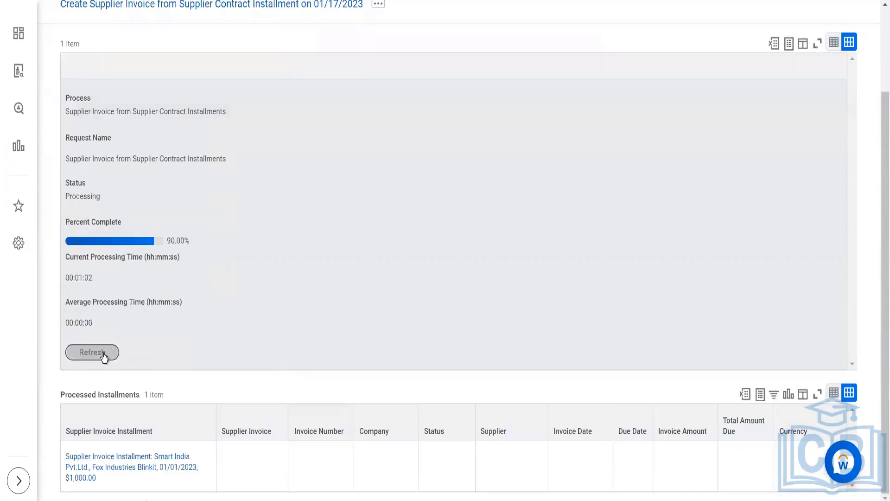
pyautogui.click(92, 352)
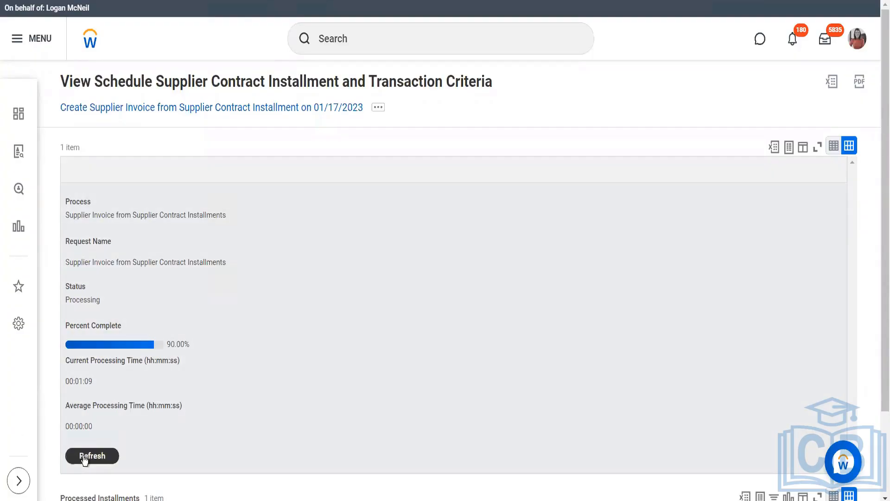
pyautogui.click(84, 458)
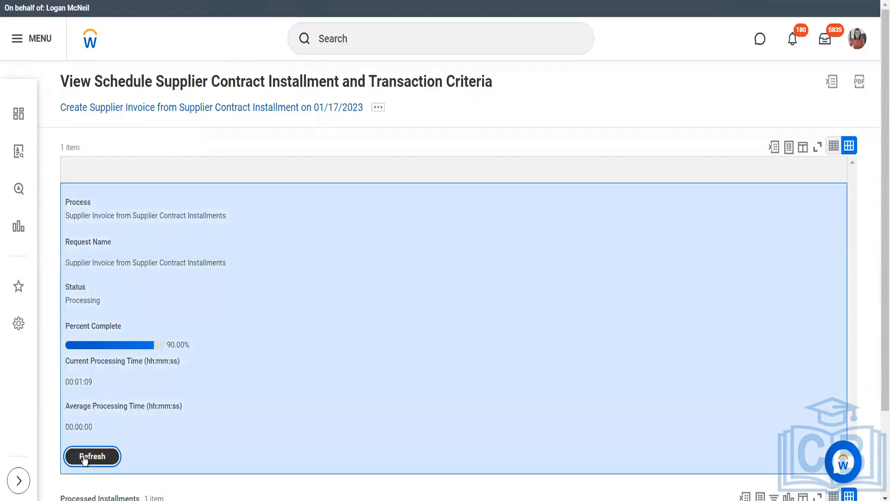
# Open the supplier invoice created from the processed installment and examine its details and process history.
pyautogui.scroll(-1, 338, 299)
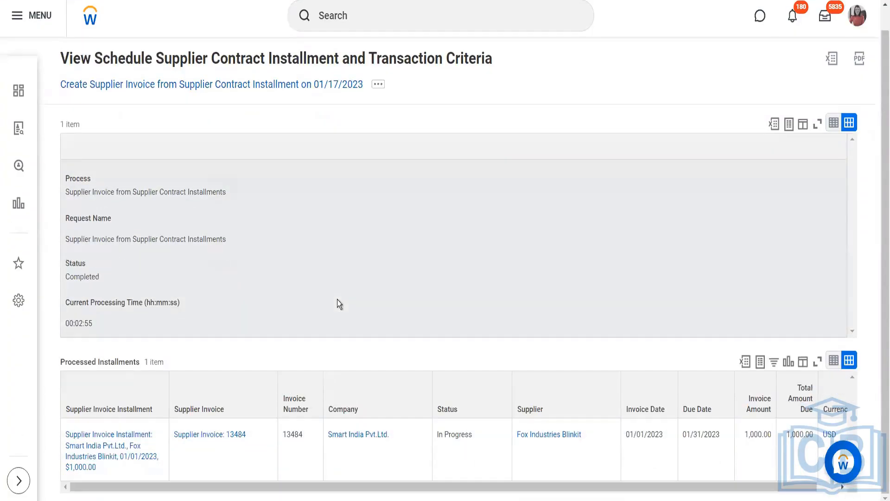
pyautogui.click(204, 438)
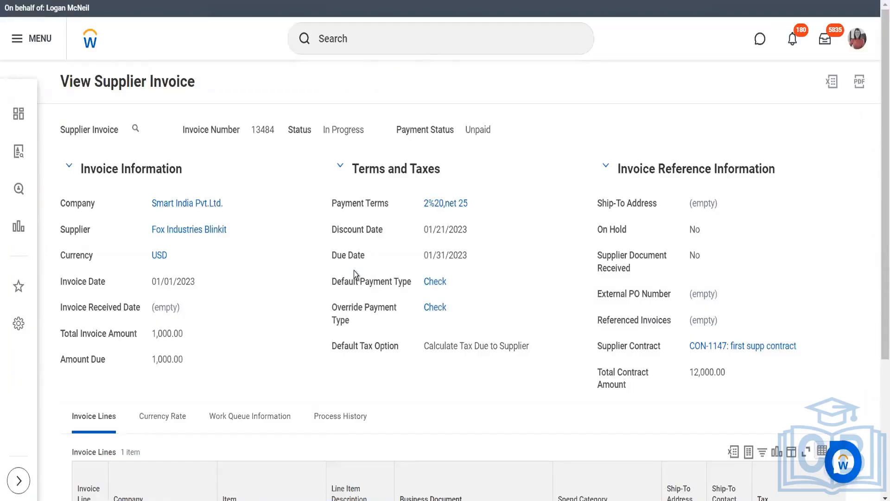
pyautogui.scroll(-4, 352, 253)
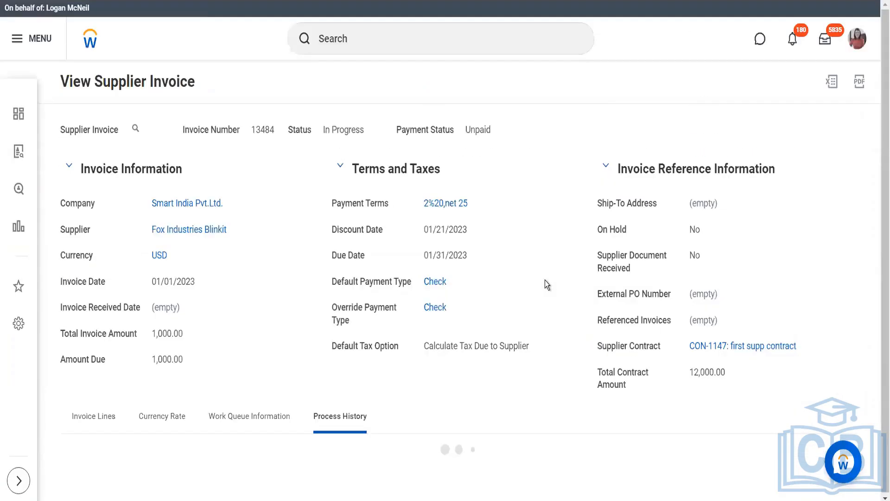
pyautogui.scroll(-3, 545, 284)
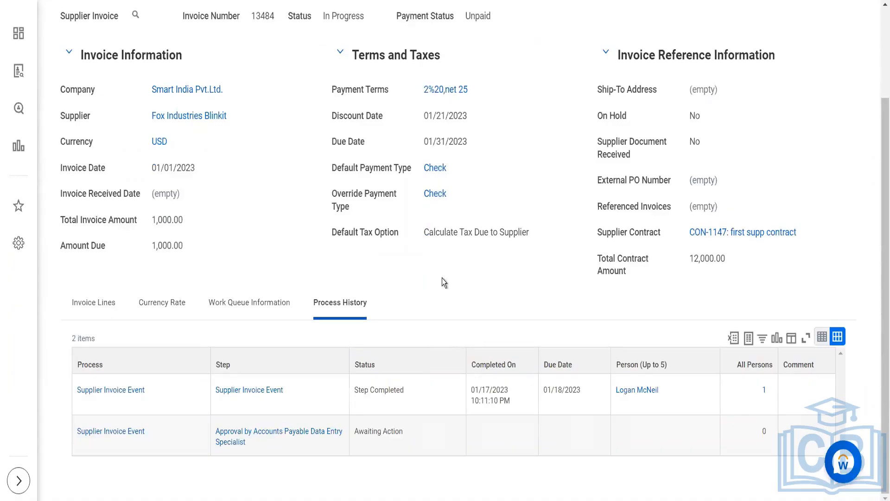
pyautogui.scroll(3, 442, 277)
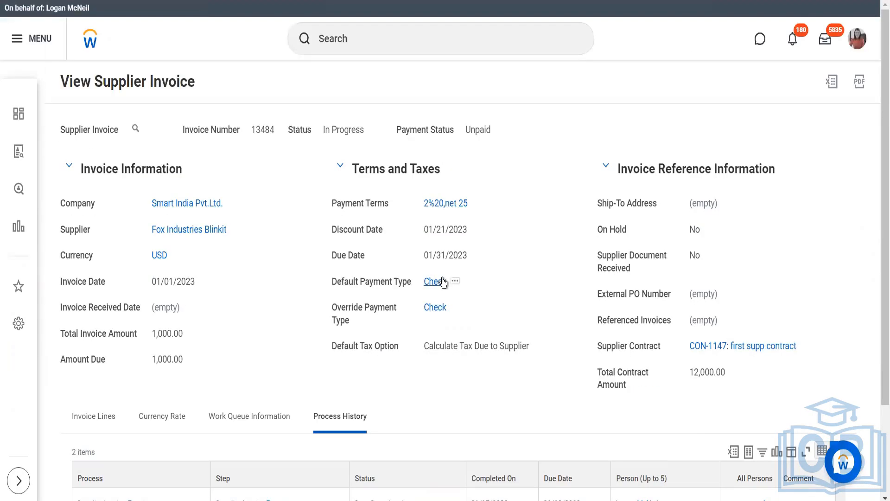
# Open the Reassign Tasks task and list the unassigned tasks for the Supplier Invoice Event business process type.
pyautogui.click(368, 46)
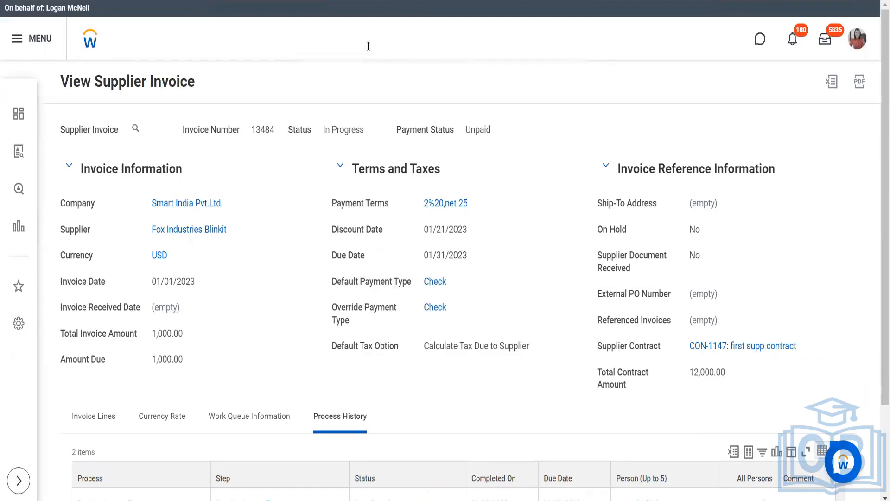
pyautogui.write('reass task')
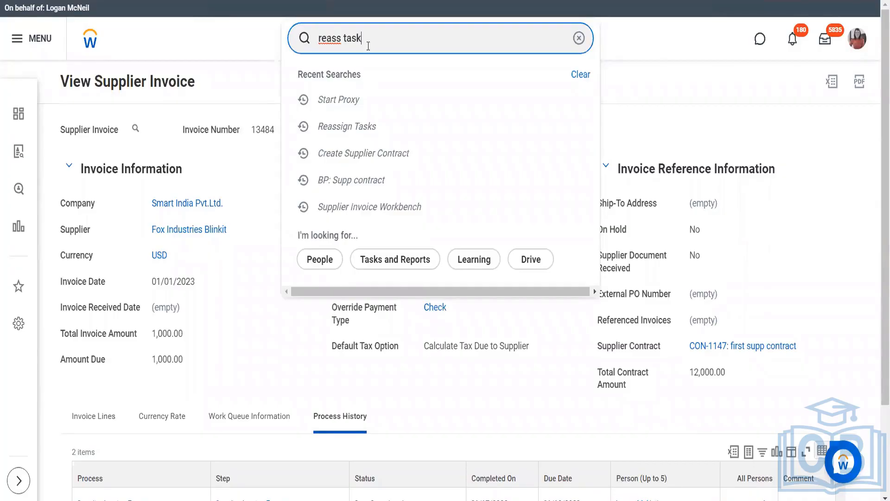
pyautogui.click(361, 75)
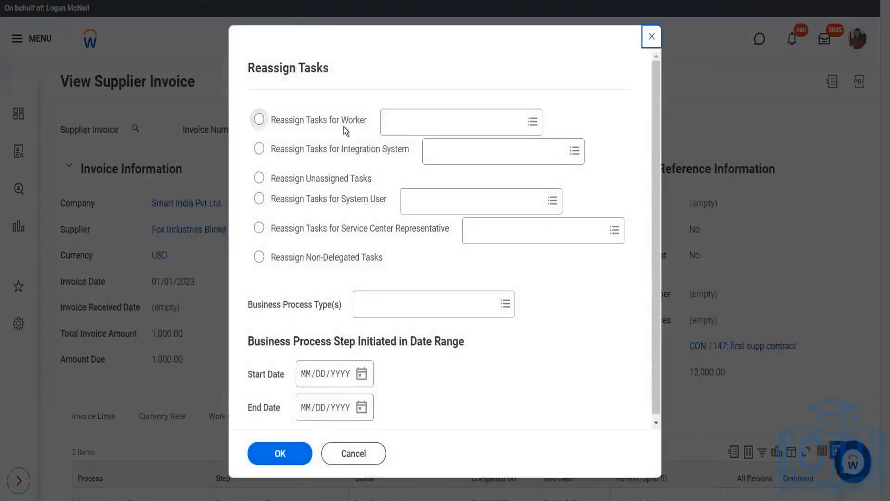
pyautogui.click(313, 175)
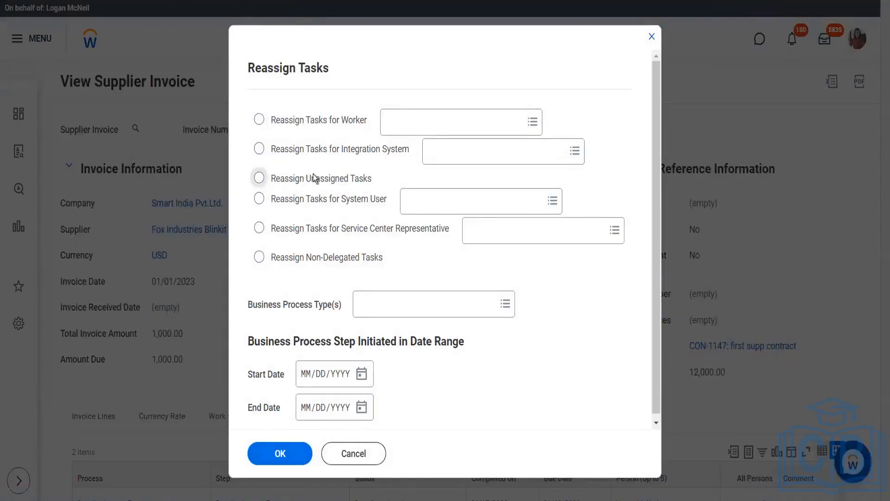
pyautogui.click(391, 292)
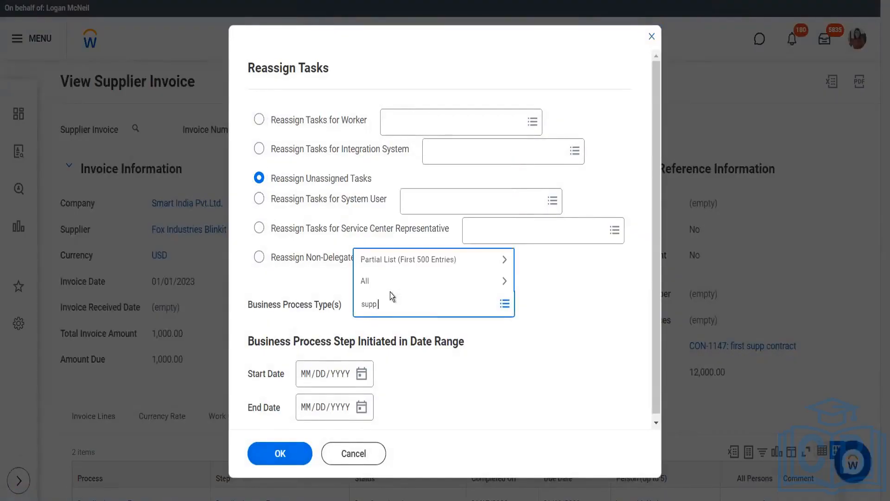
pyautogui.press('Return')
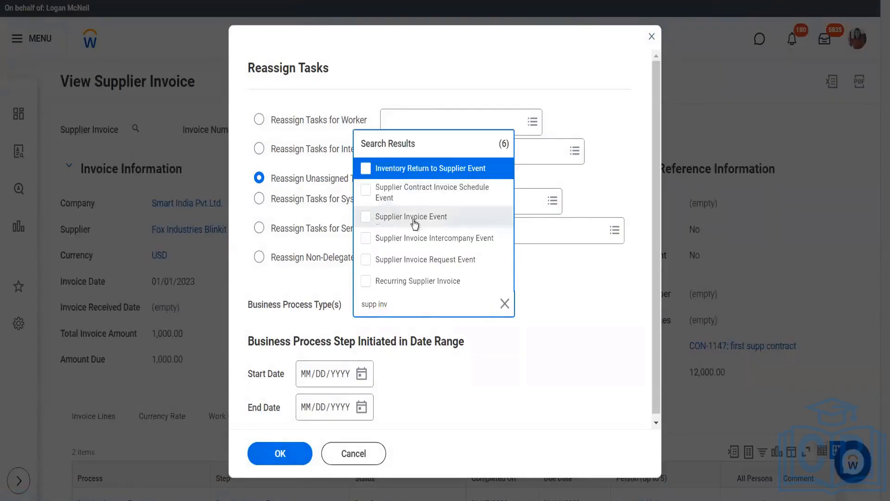
pyautogui.click(414, 224)
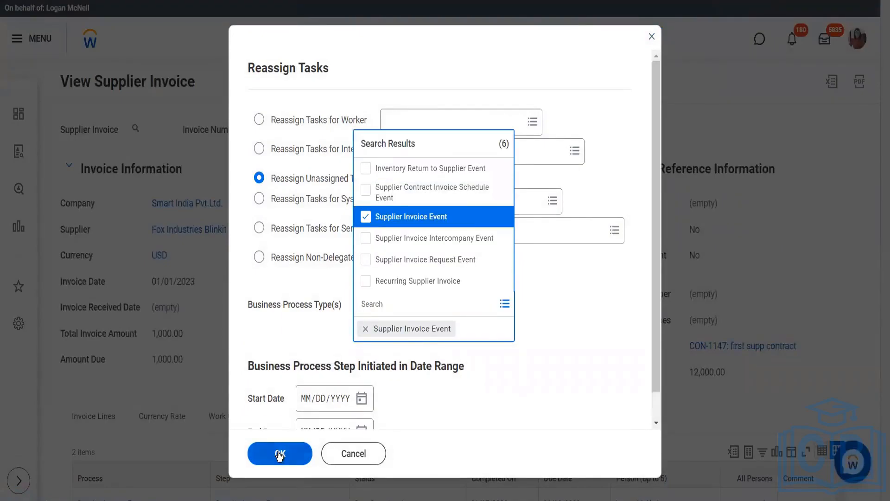
pyautogui.click(277, 452)
pyautogui.click(278, 452)
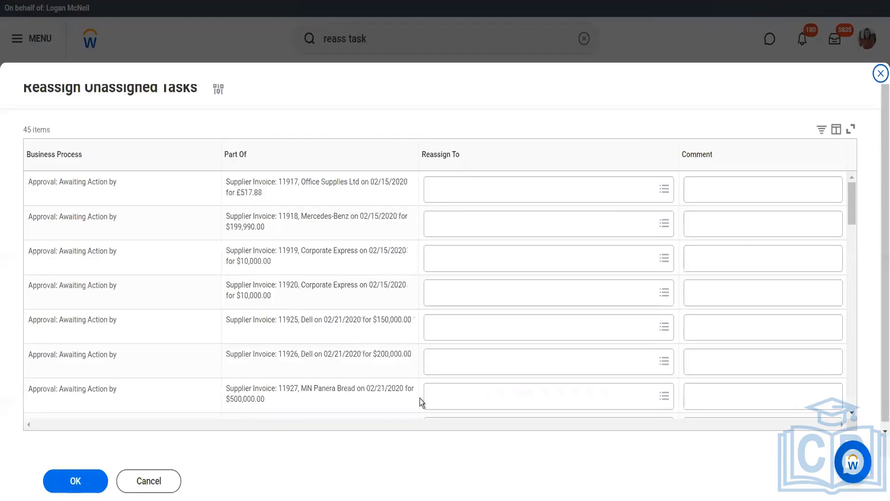
# Try to reassign the approval of the 01/01/2023 Fox Industries Blinkit invoice to the worker by name and username, and cancel the reassignment.
pyautogui.scroll(-10, 419, 398)
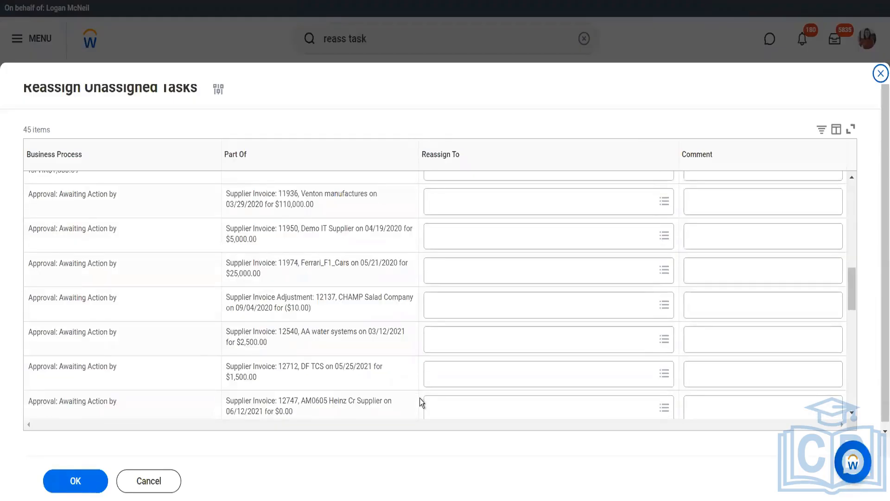
pyautogui.scroll(-10, 419, 398)
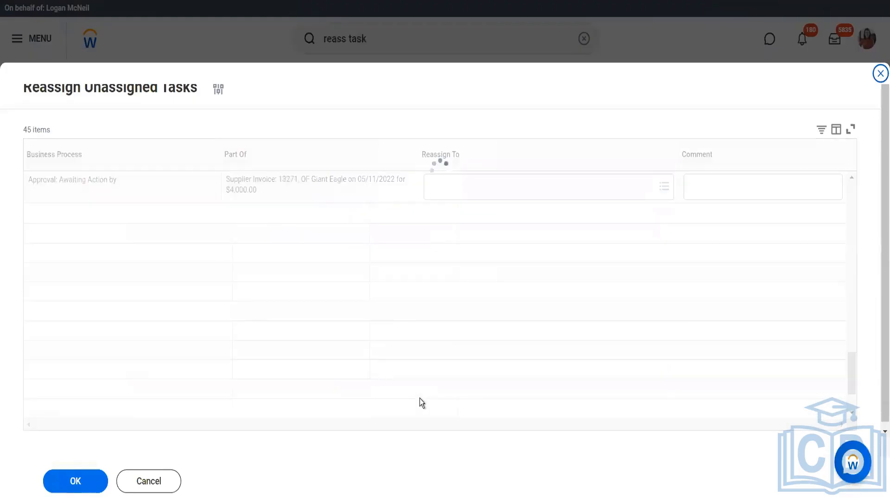
pyautogui.scroll(-5, 420, 398)
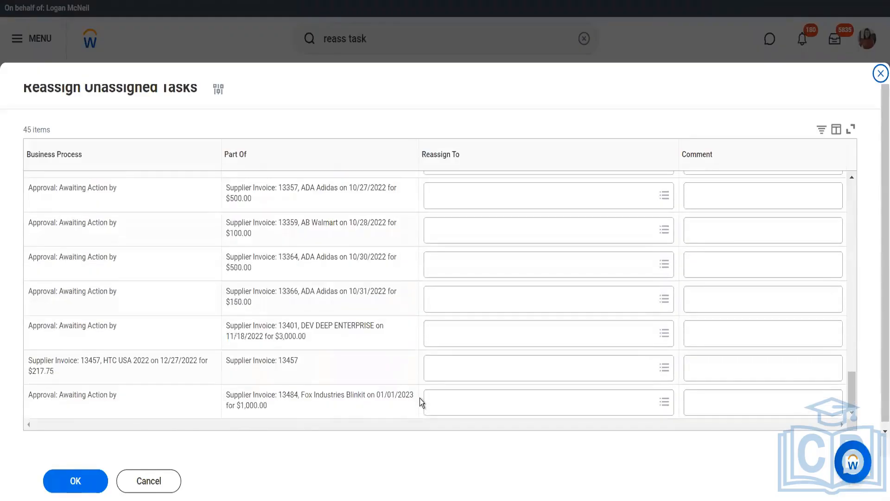
pyautogui.scroll(-2, 458, 398)
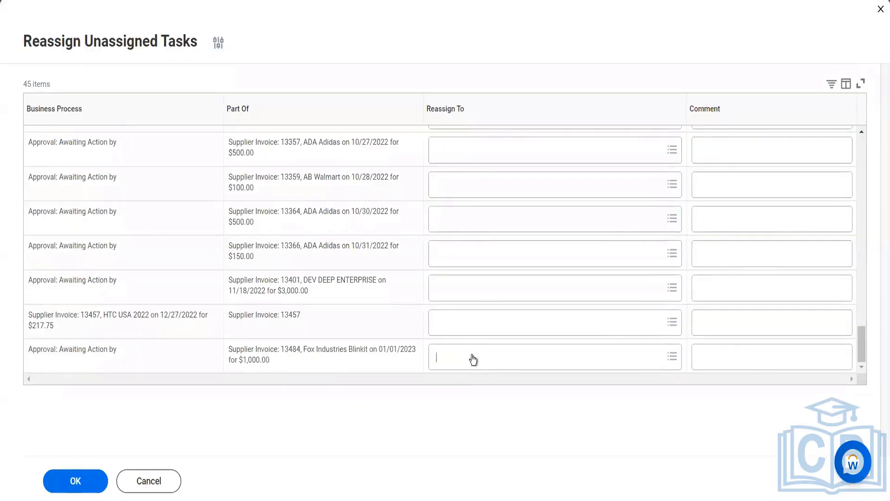
pyautogui.write('logan mc')
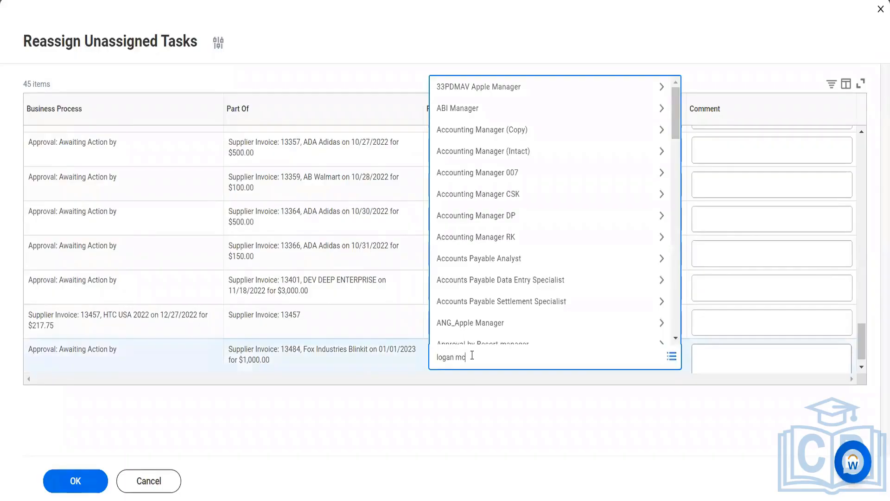
pyautogui.press('Return')
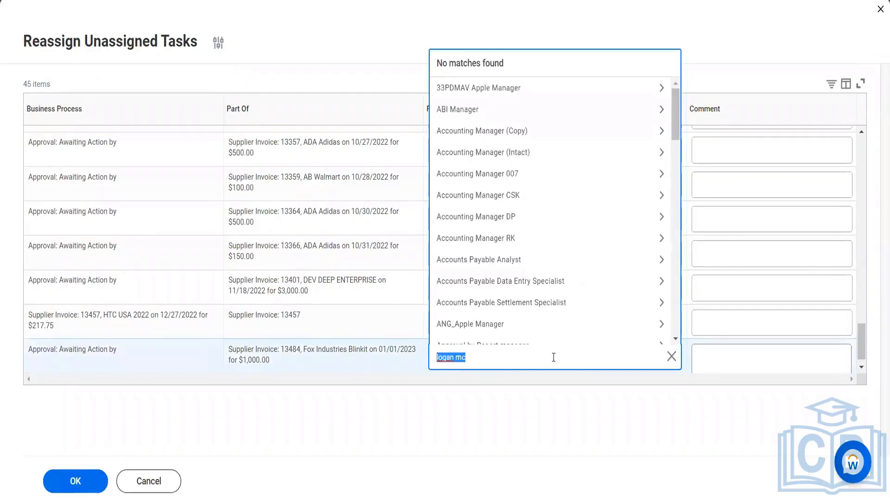
pyautogui.write('lmcneil')
pyautogui.press('Return')
pyautogui.click(167, 483)
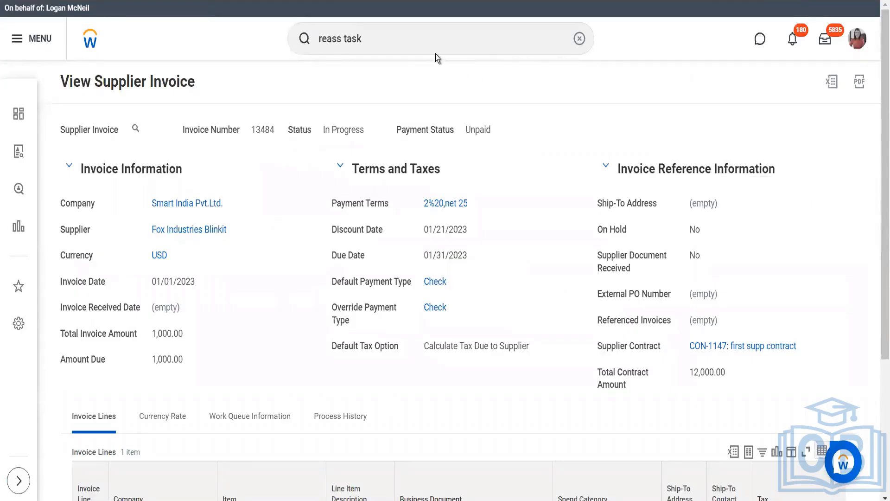
# Find the Stop Proxy task and stop the current proxy session.
pyautogui.doubleClick(353, 51)
pyautogui.moveTo(352, 51); pyautogui.dragTo(318, 46)
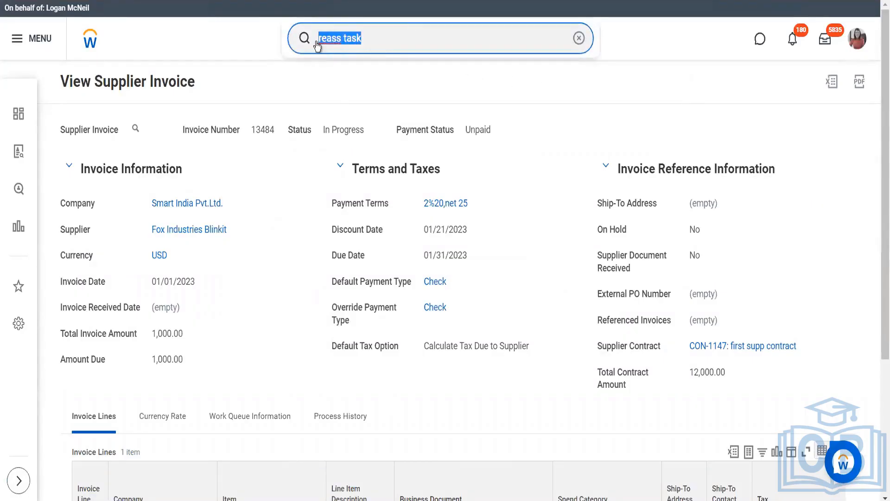
pyautogui.write('sa')
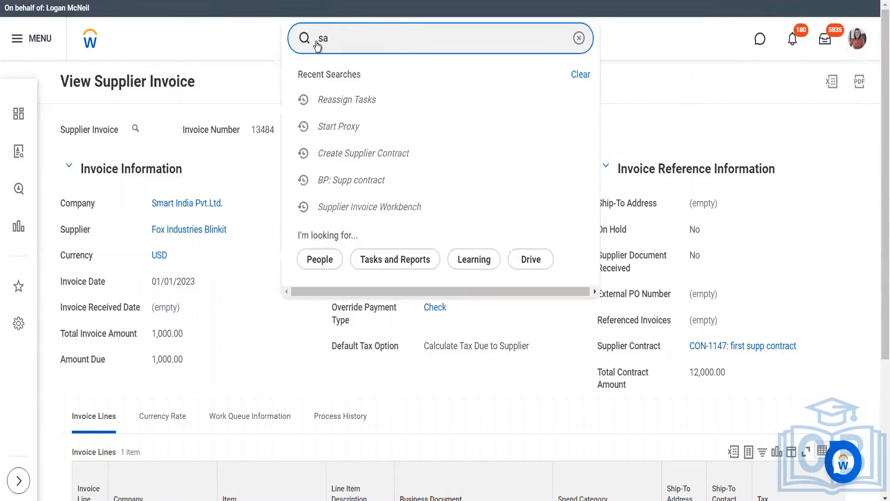
pyautogui.press('BackSpace')
pyautogui.write('ta')
pyautogui.press('BackSpace')
pyautogui.write('op proxy')
pyautogui.click(355, 83)
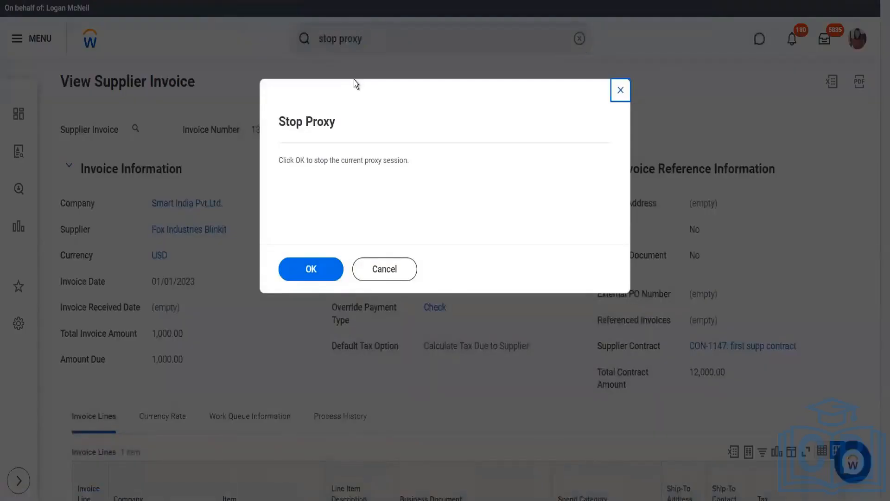
pyautogui.click(302, 263)
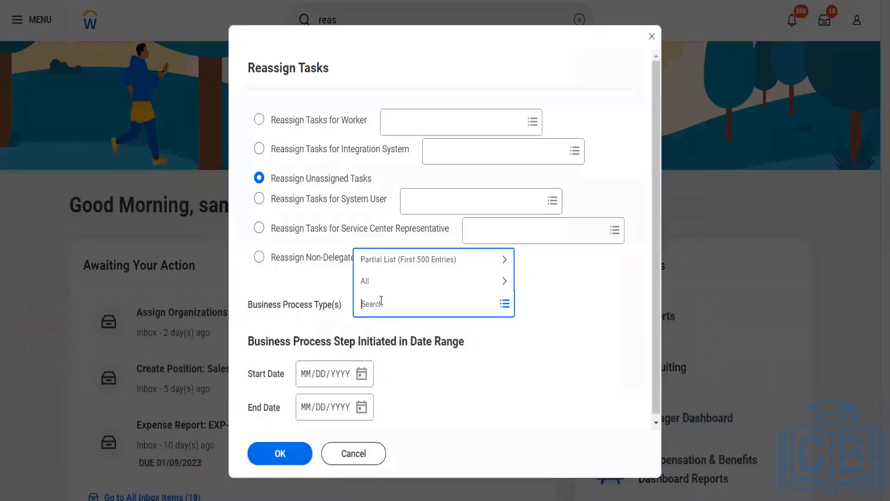
# Restrict the reassignment of unassigned tasks to the Supplier Invoice Event business process type and load the matching tasks.
pyautogui.write('supp inv eventy')
pyautogui.press('Return')
pyautogui.press('BackSpace')
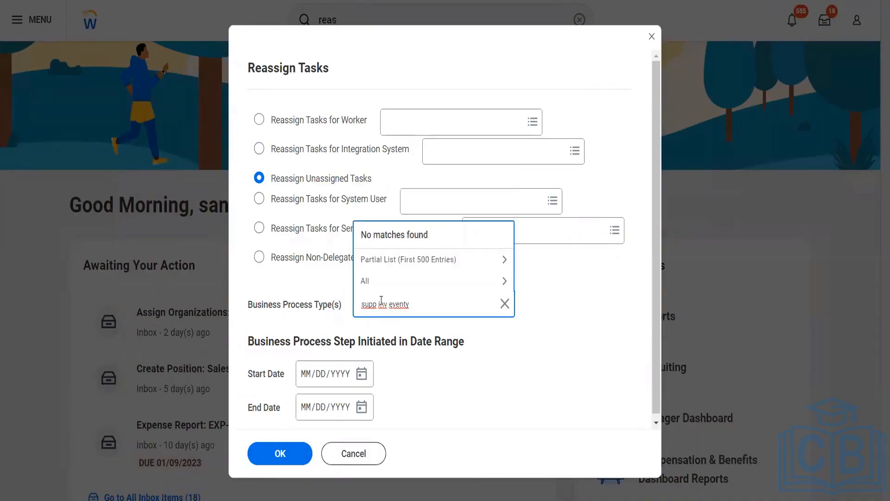
pyautogui.press('Return')
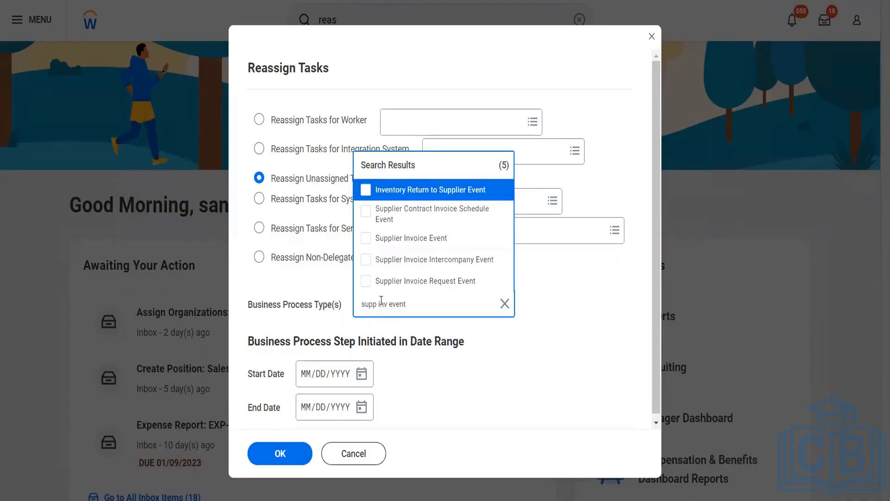
pyautogui.click(406, 240)
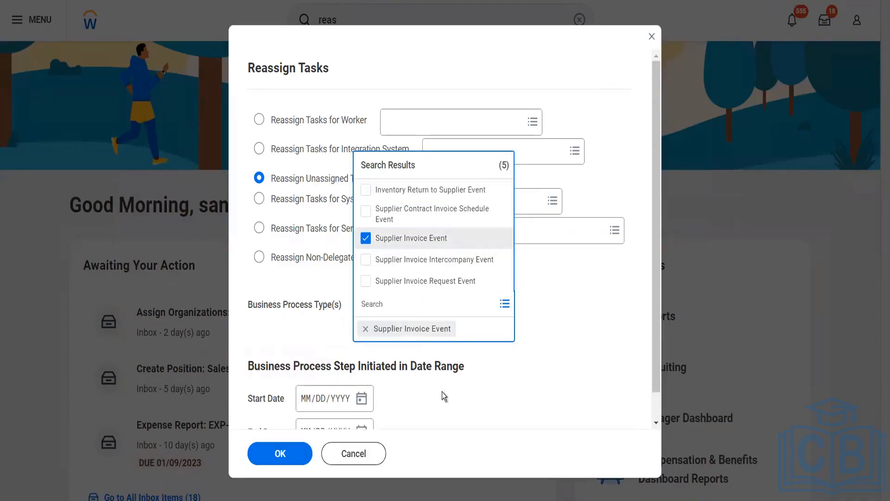
pyautogui.click(443, 407)
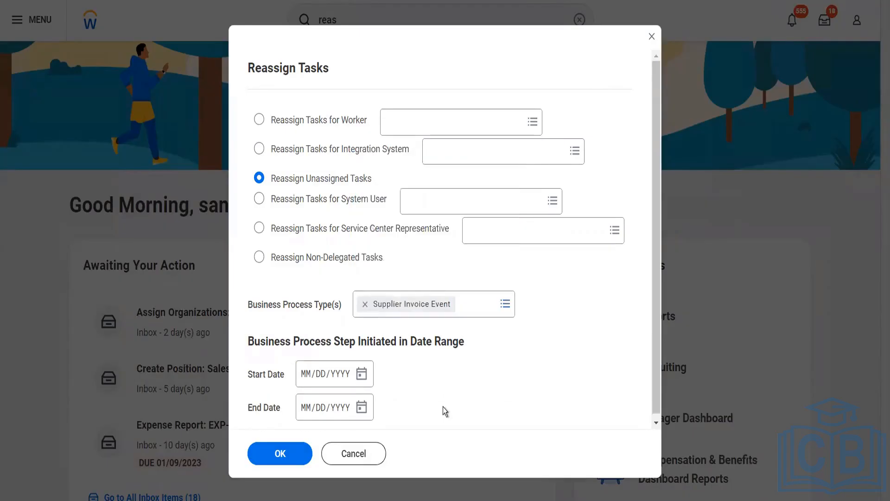
pyautogui.click(284, 459)
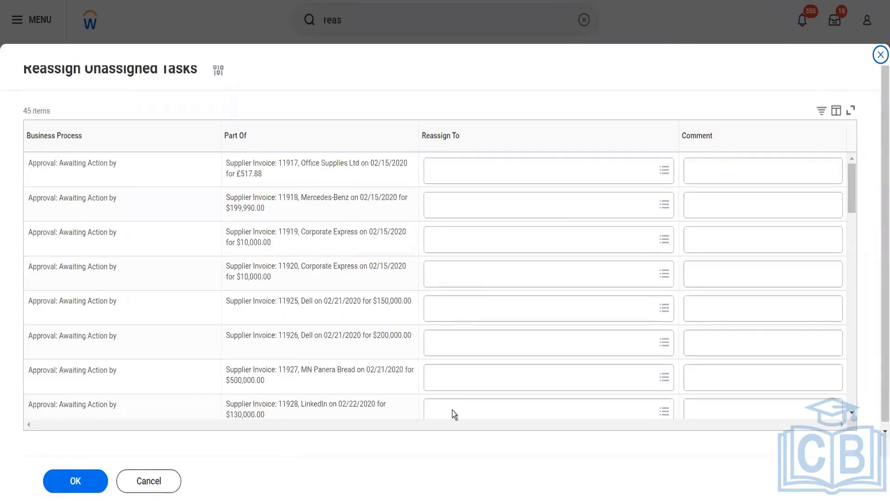
# Try to find the worker by name and by username as the new assignee for the 01/01/2023 Fox Industries Blinkit invoice approval.
pyautogui.scroll(-15, 453, 414)
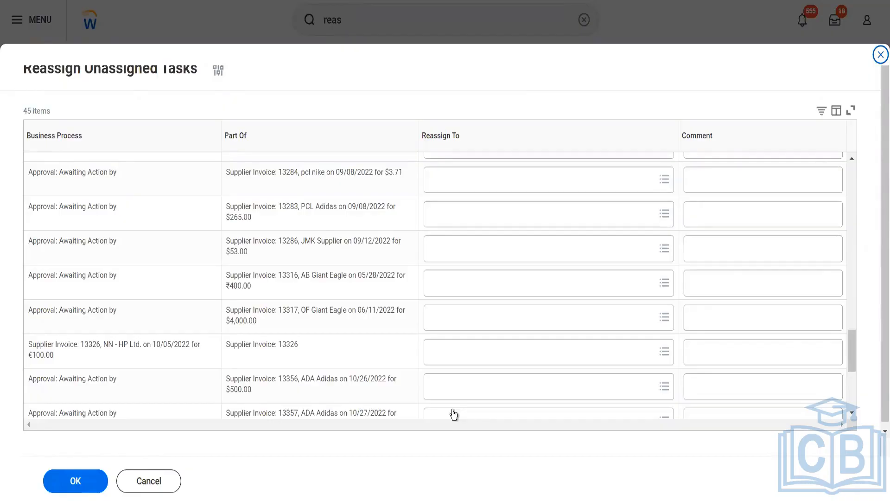
pyautogui.scroll(-5, 458, 399)
pyautogui.click(459, 400)
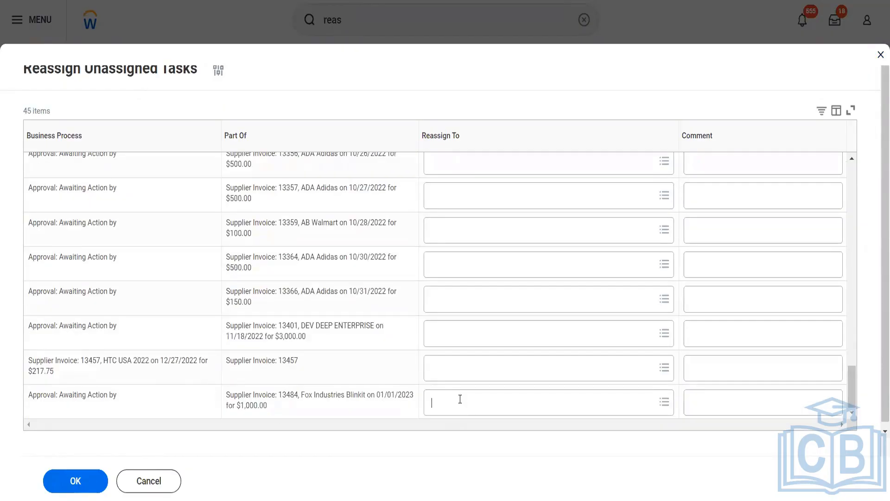
pyautogui.write('lo')
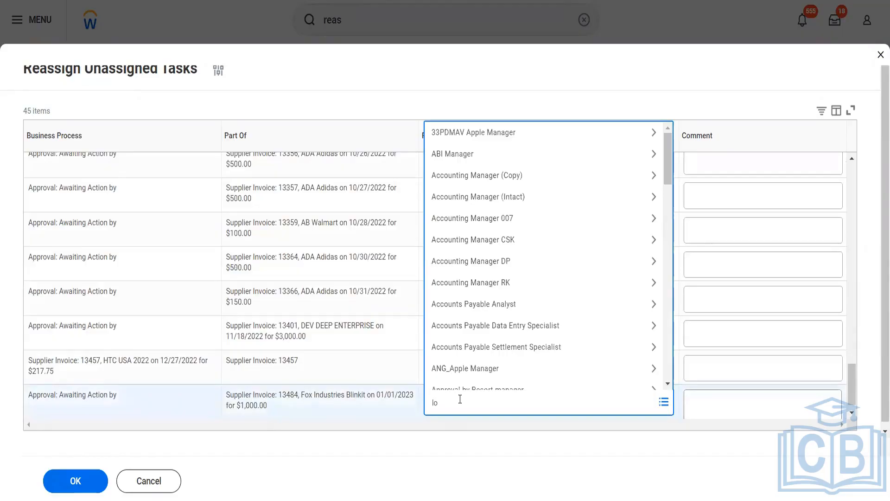
pyautogui.write('gan me')
pyautogui.press('Return')
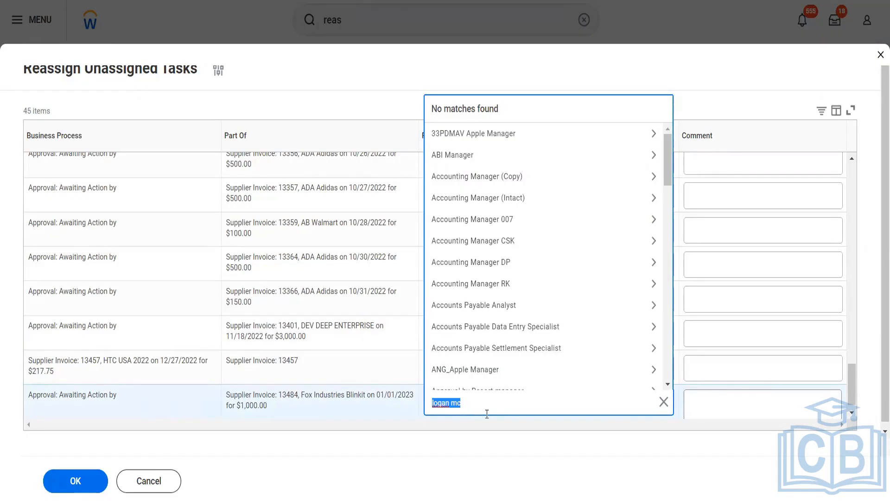
pyautogui.press('BackSpace')
pyautogui.write('lmcneil')
pyautogui.press('Return')
# Browse the assignee role groups, including Accounts Payable Settlement Specialist and Accounts Payable Data Entry Specialist, for a worker to take the Fox Industries Blinkit approval.
pyautogui.click(488, 156)
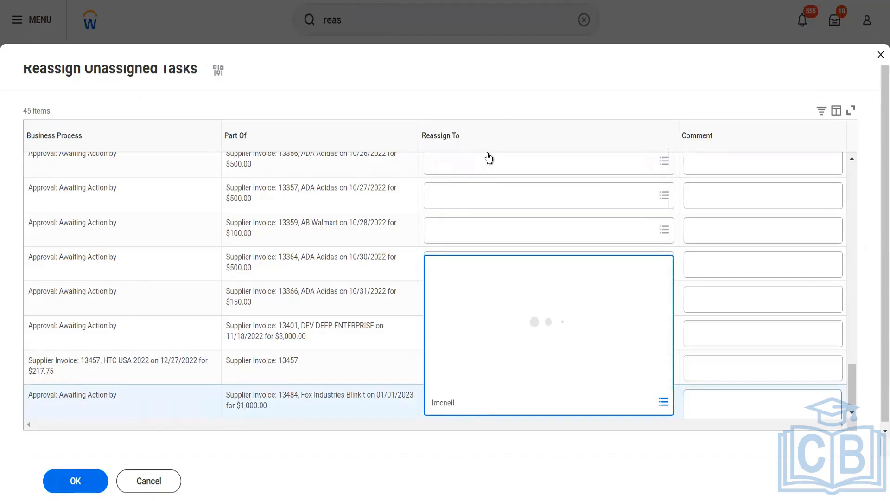
pyautogui.click(449, 359)
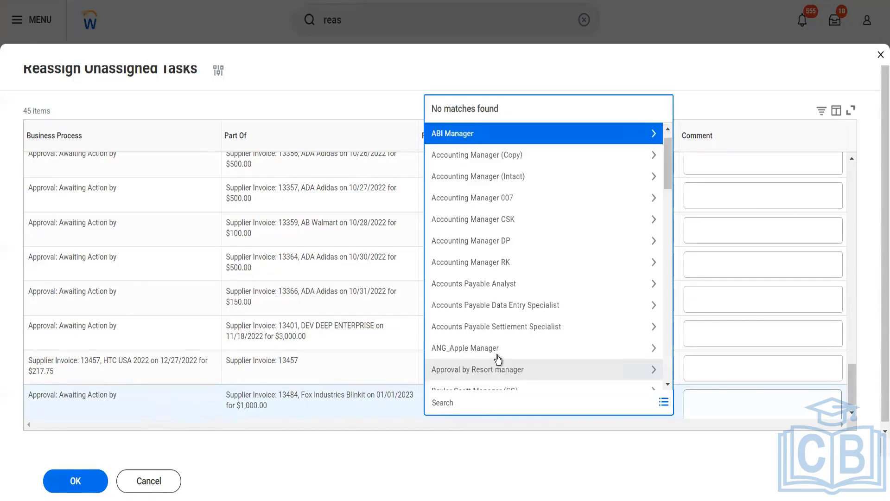
pyautogui.click(504, 328)
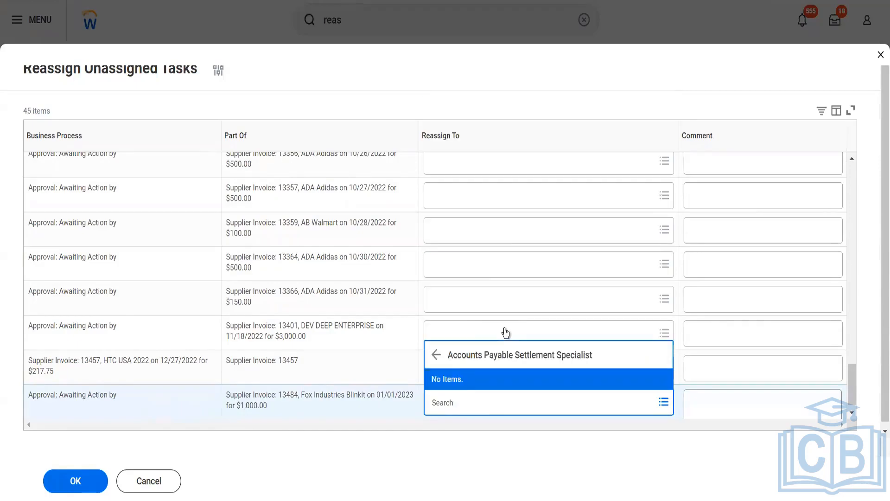
pyautogui.click(436, 355)
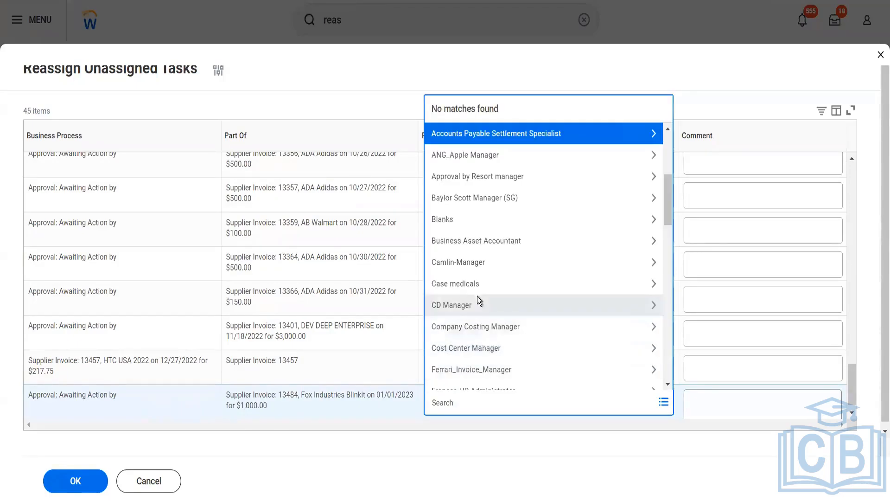
pyautogui.scroll(-10, 477, 296)
pyautogui.scroll(10, 477, 296)
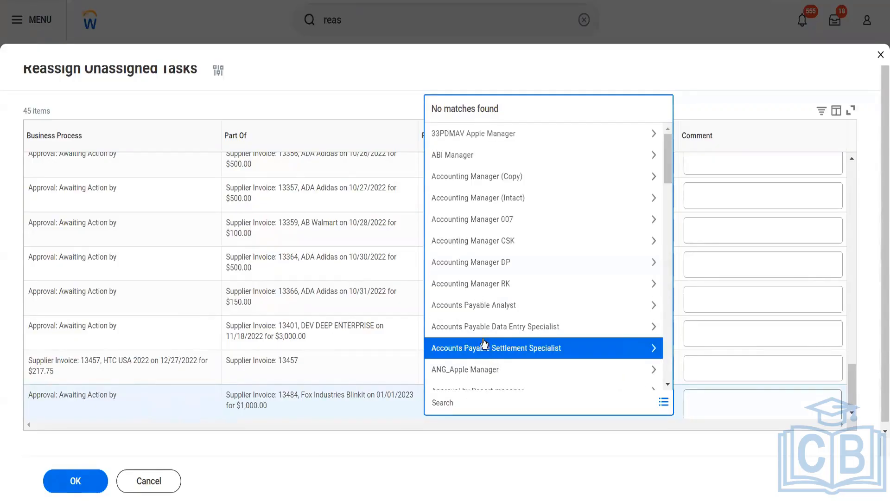
pyautogui.click(481, 327)
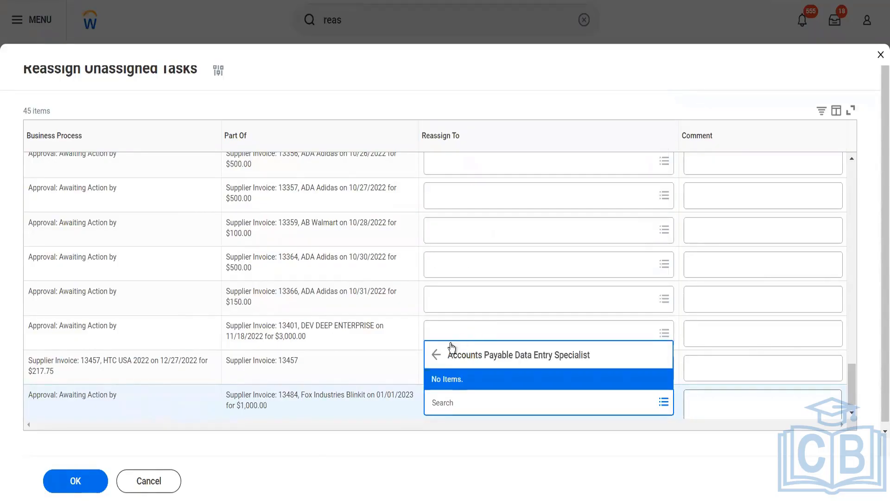
pyautogui.click(435, 355)
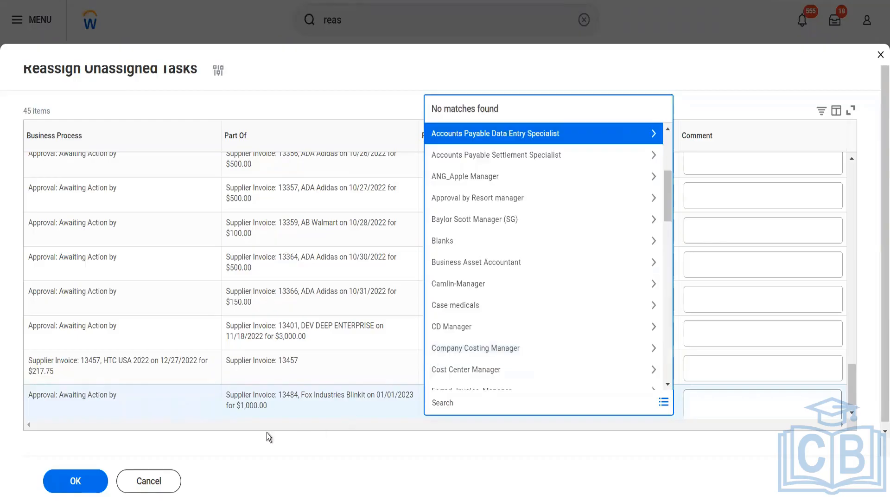
# Cancel the open task reassignment, search for the company Smart, and open the Smart India Pvt.Ltd. company record.
pyautogui.click(164, 490)
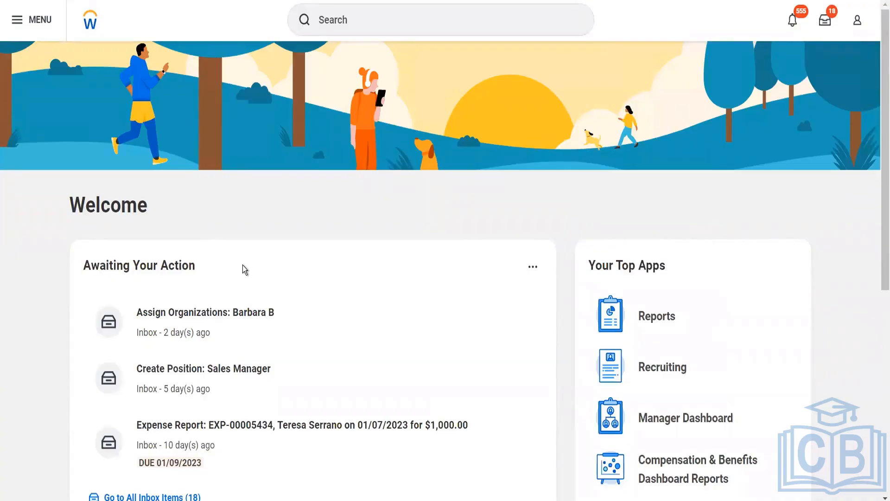
pyautogui.click(350, 26)
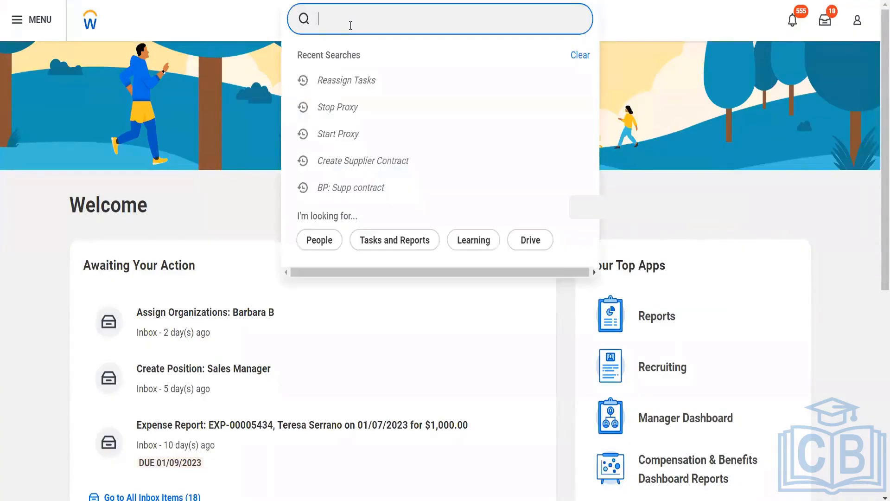
pyautogui.write('Cp')
pyautogui.press('BackSpace')
pyautogui.write('os')
pyautogui.press('BackSpace')
pyautogui.press('BackSpace')
pyautogui.write('ompany:')
pyautogui.write('Smart')
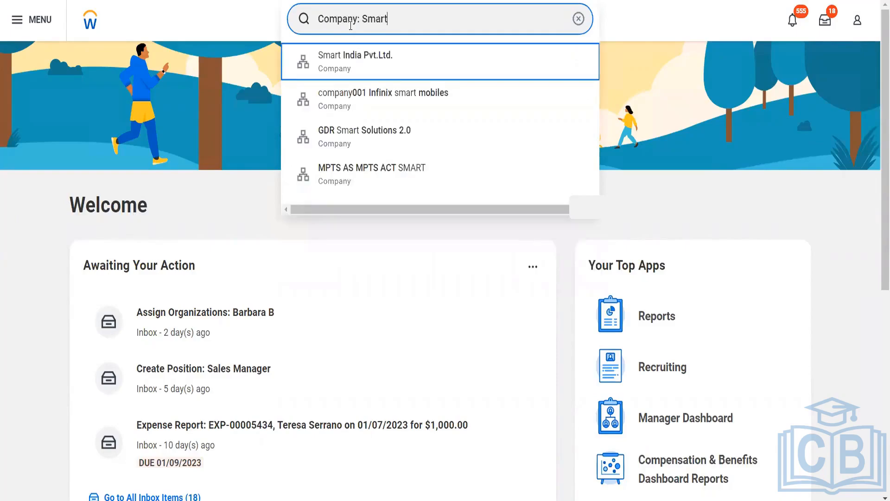
pyautogui.press('Return')
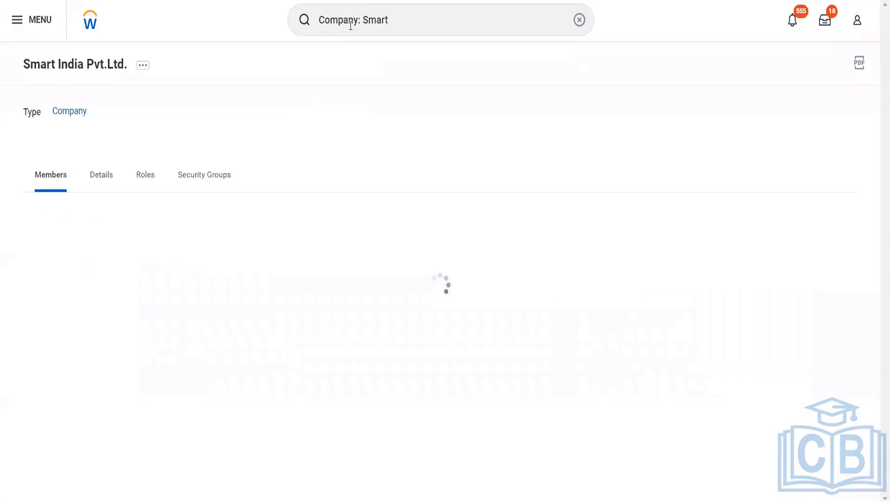
# Start assigning roles for the Smart India Pvt.Ltd. company with the effective date 01/17/2023.
pyautogui.click(144, 66)
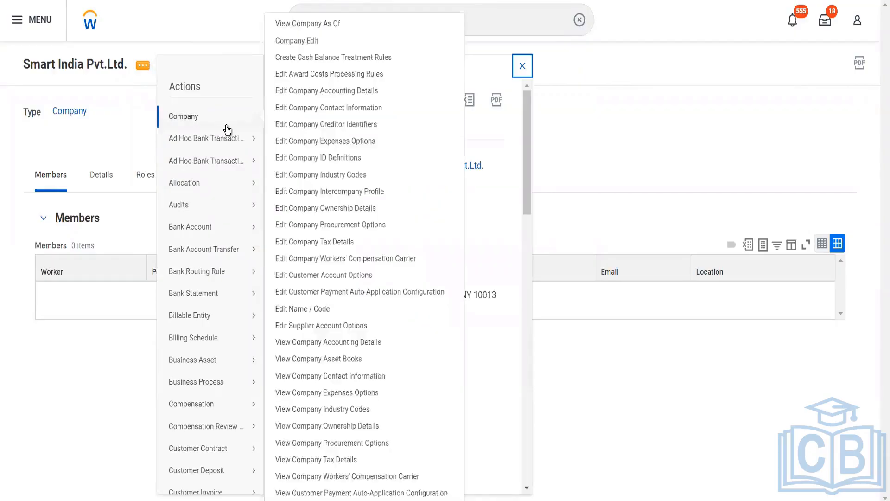
pyautogui.moveTo(204, 278)
pyautogui.scroll(-15, 204, 278)
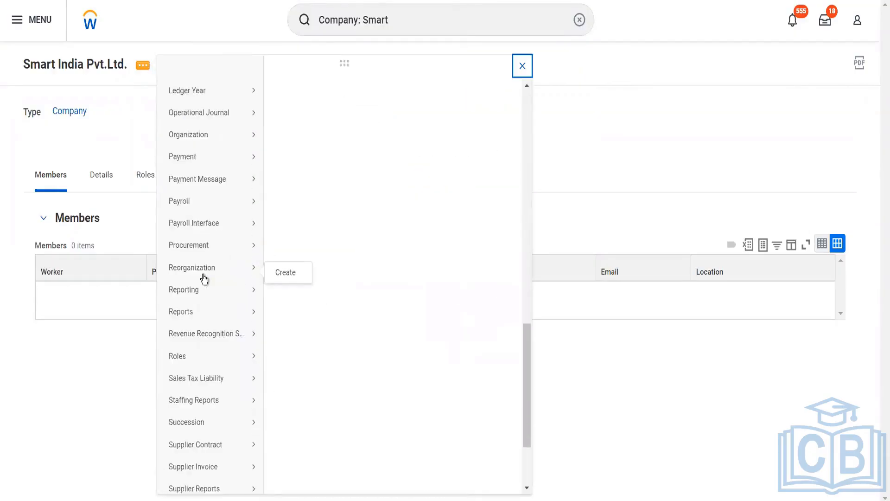
pyautogui.moveTo(250, 312)
pyautogui.click(285, 311)
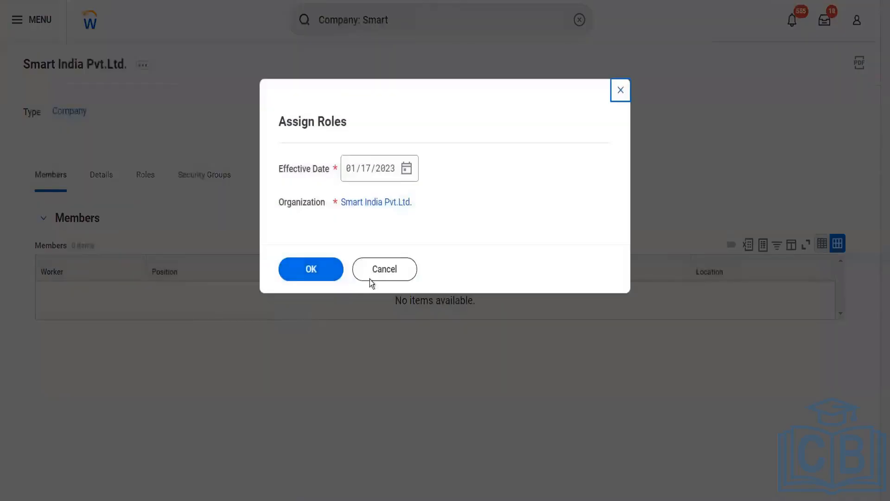
pyautogui.click(306, 273)
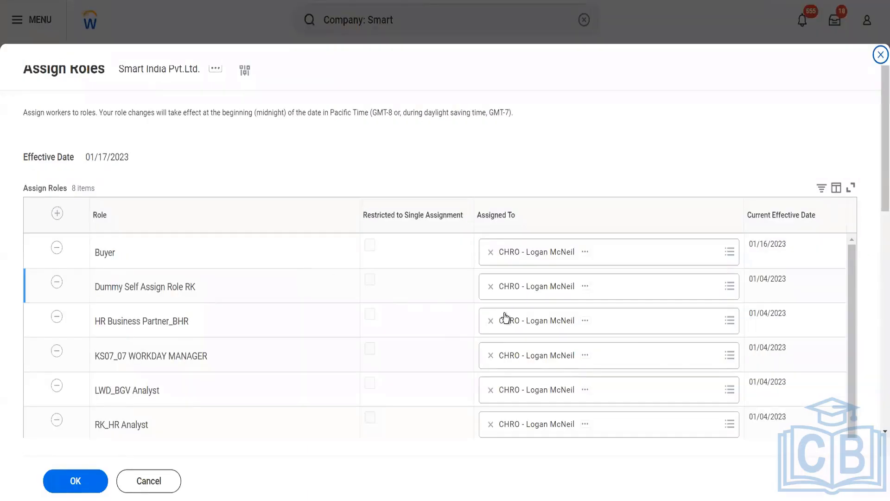
# Add a row to the role assignments and set its role to Accounts Payable Data Entry Specialist.
pyautogui.click(57, 215)
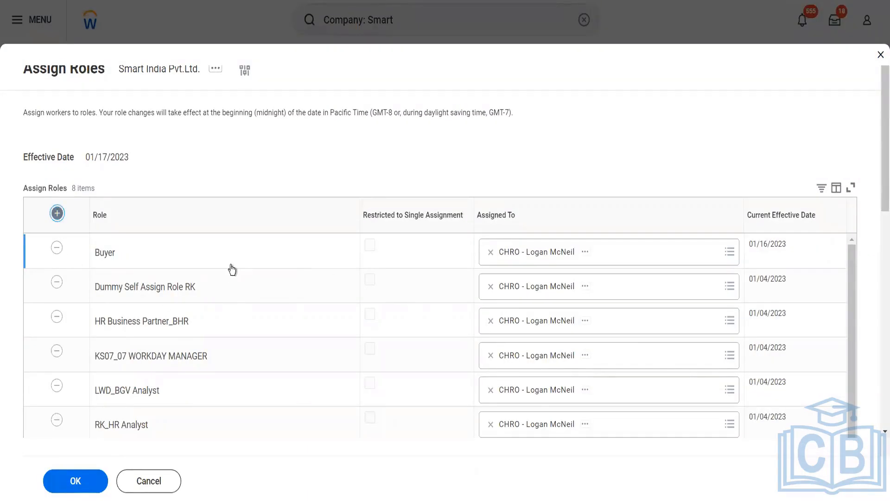
pyautogui.click(198, 252)
pyautogui.write('a')
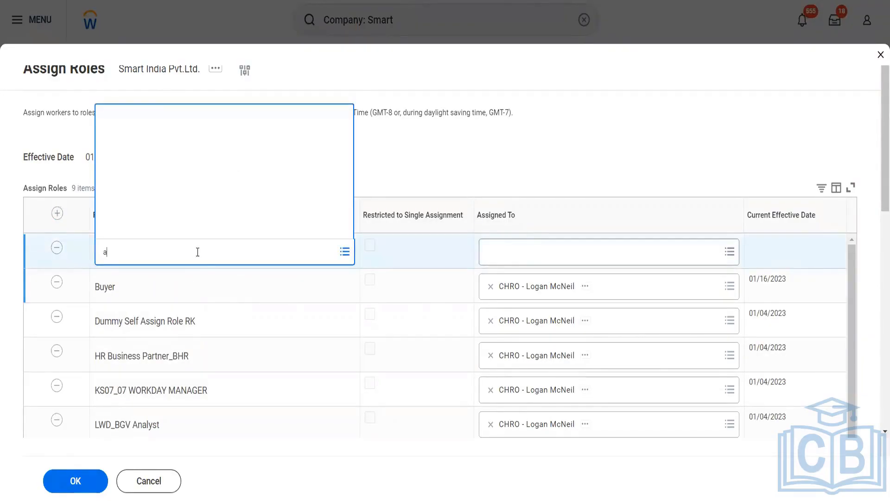
pyautogui.write('cc')
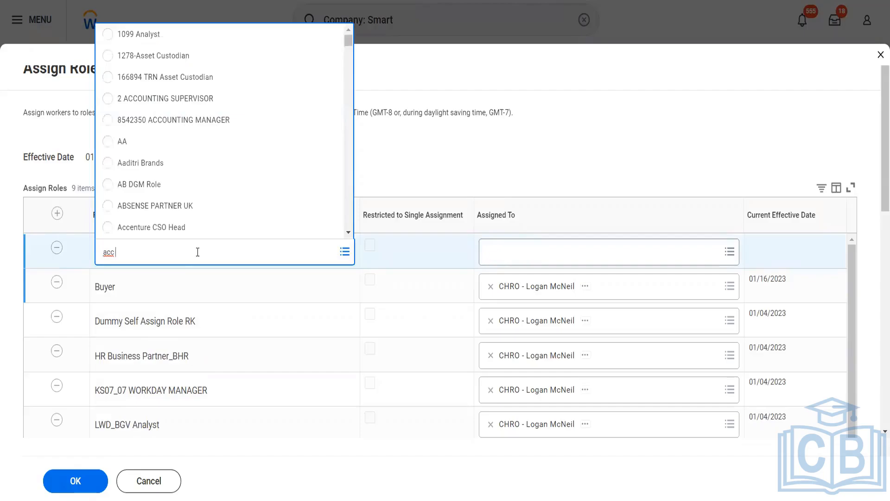
pyautogui.write(' paya')
pyautogui.press('Return')
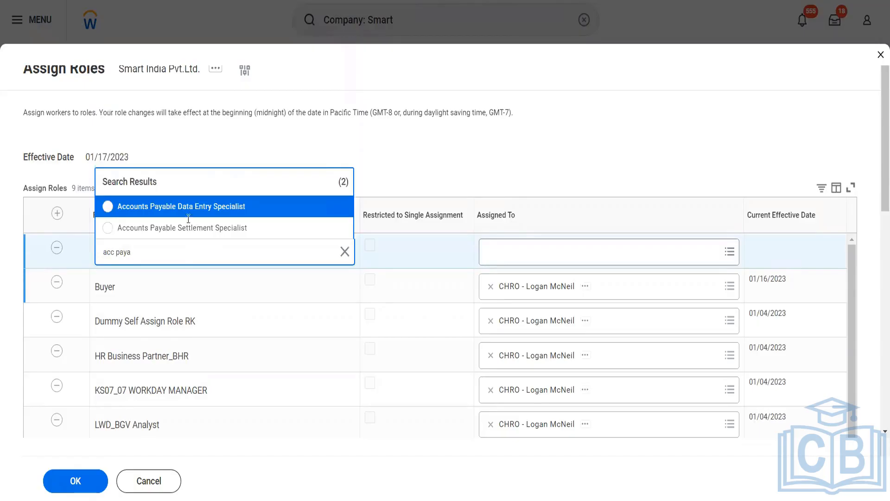
# Try to find the worker by username as the assignee of the Accounts Payable Data Entry Specialist role.
pyautogui.click(530, 258)
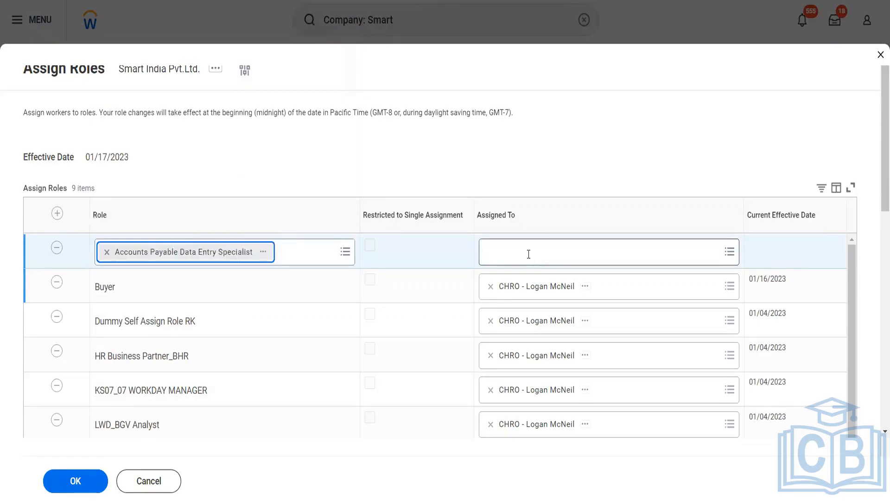
pyautogui.write('Imcne')
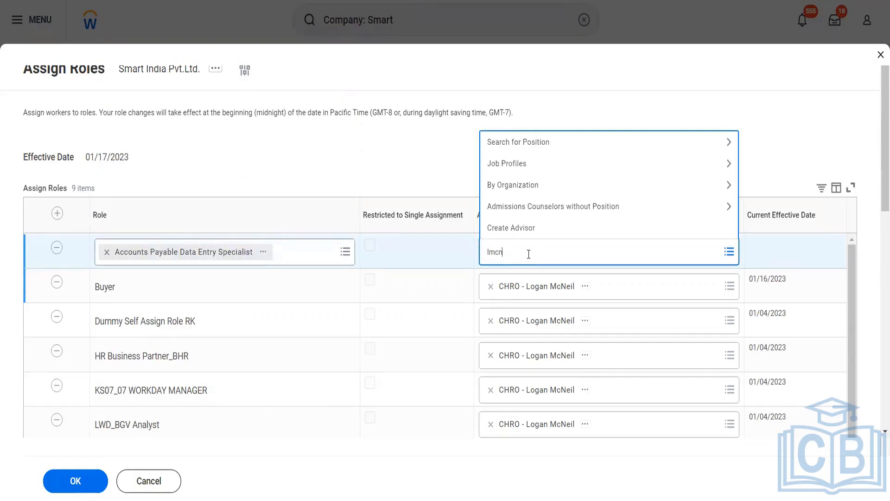
pyautogui.write('iol')
pyautogui.press('BackSpace')
pyautogui.press('BackSpace')
pyautogui.write('l')
pyautogui.press('Return')
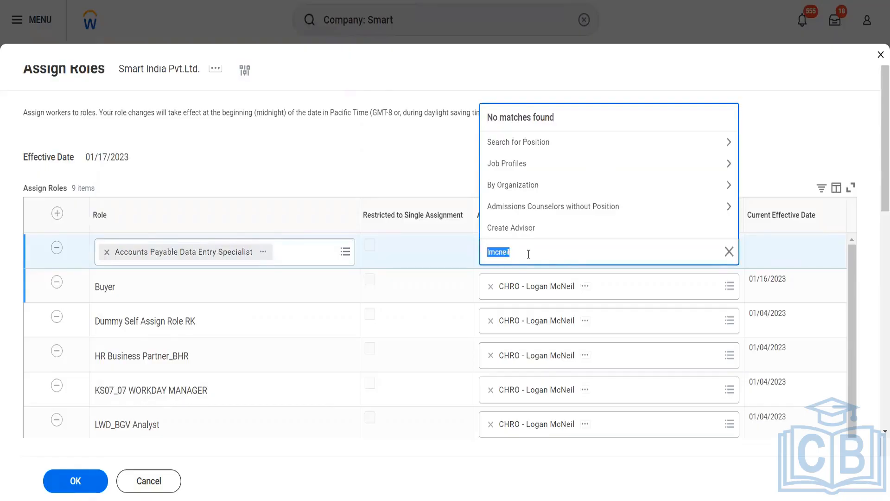
pyautogui.write('lmcneil')
pyautogui.press('Return')
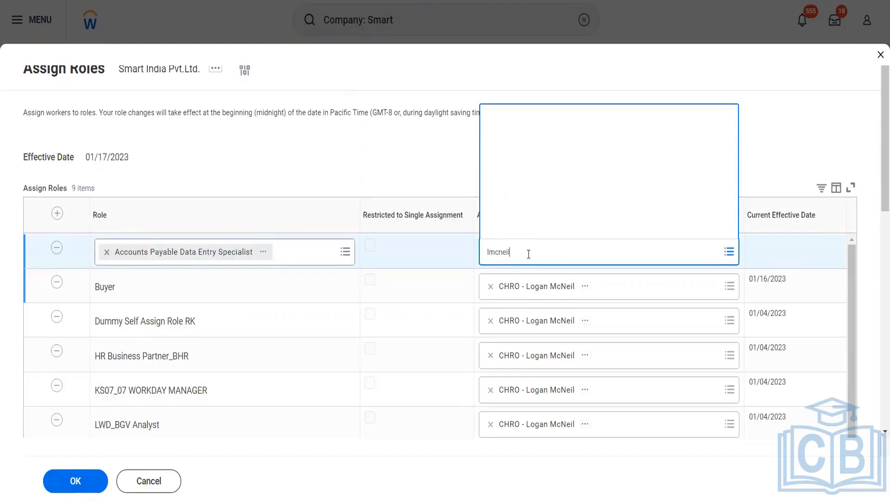
# Find the worker by name, assign them to the Accounts Payable Data Entry Specialist role, and submit the role assignments.
pyautogui.write('logan mc')
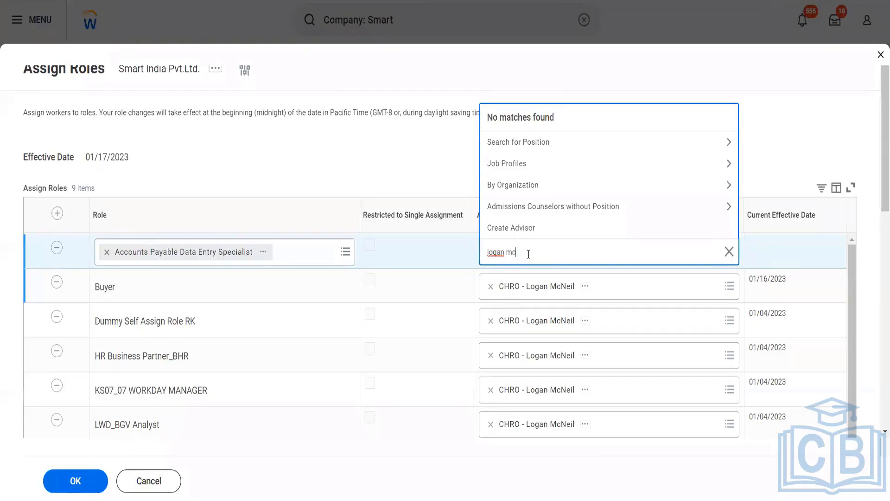
pyautogui.press('Return')
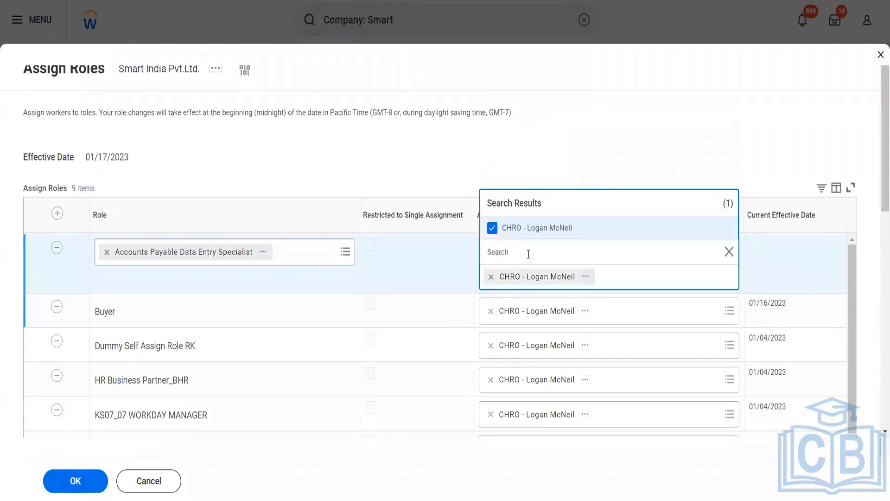
pyautogui.click(84, 484)
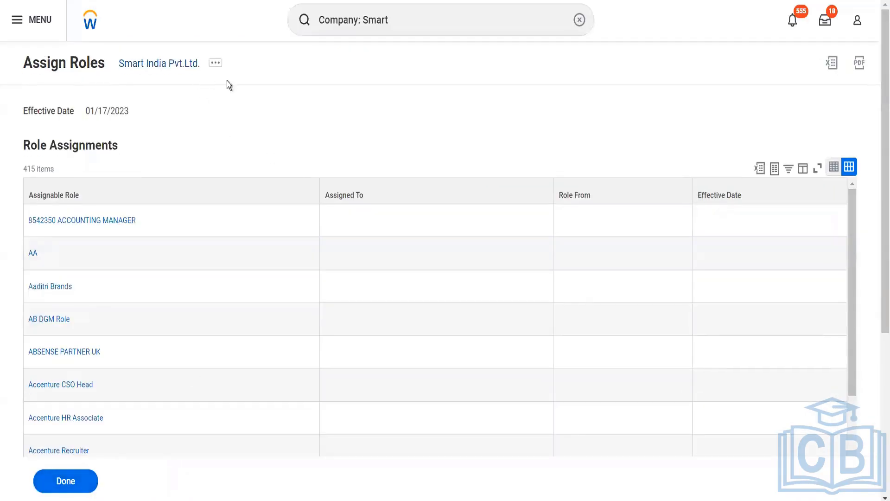
# Find the Reassign Tasks task and choose to reassign unassigned tasks.
pyautogui.moveTo(391, 20); pyautogui.dragTo(310, 32)
pyautogui.write('reass')
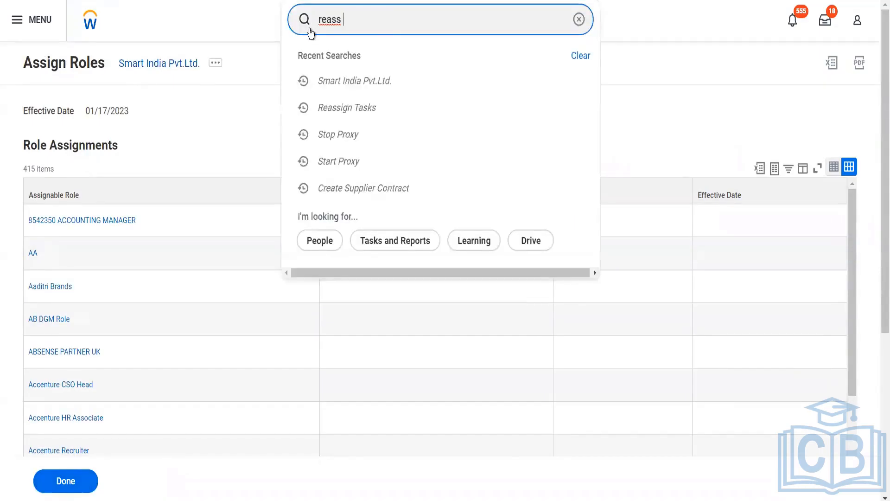
pyautogui.write(' task')
pyautogui.click(360, 61)
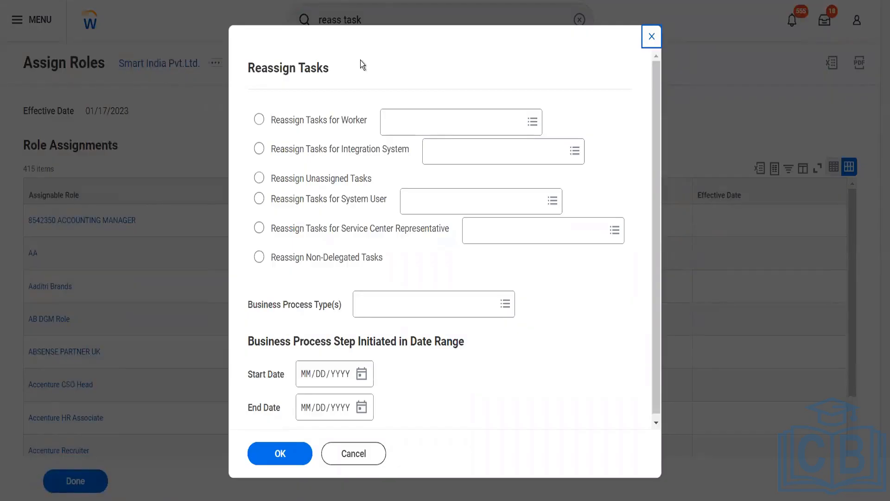
pyautogui.click(329, 179)
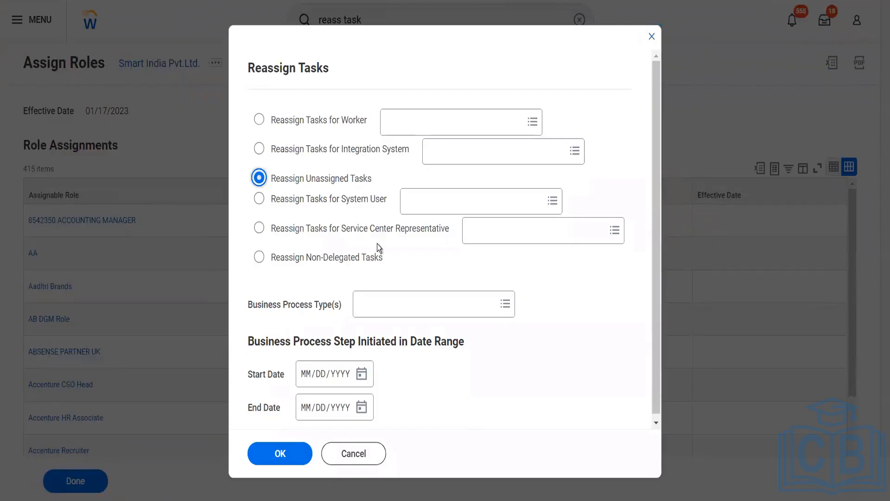
# Limit the reassignment to the Supplier Invoice Event business process type and load the matching unassigned tasks.
pyautogui.click(379, 305)
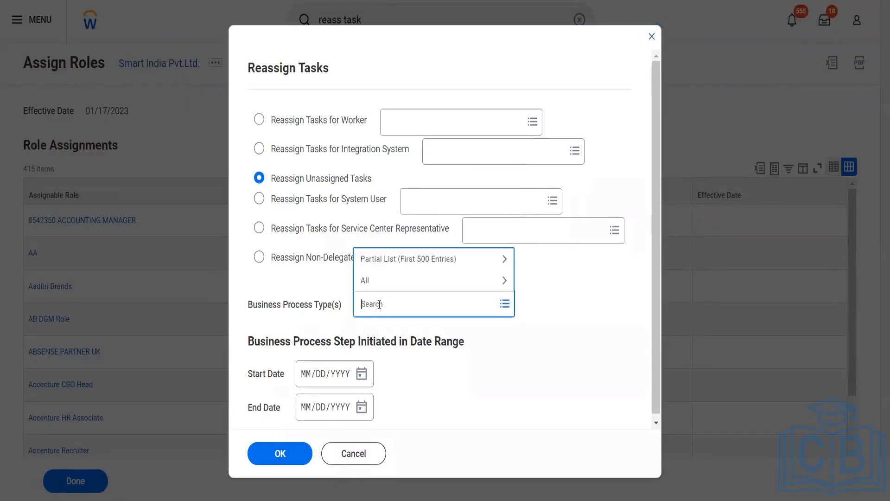
pyautogui.write('supp inv event')
pyautogui.press('Return')
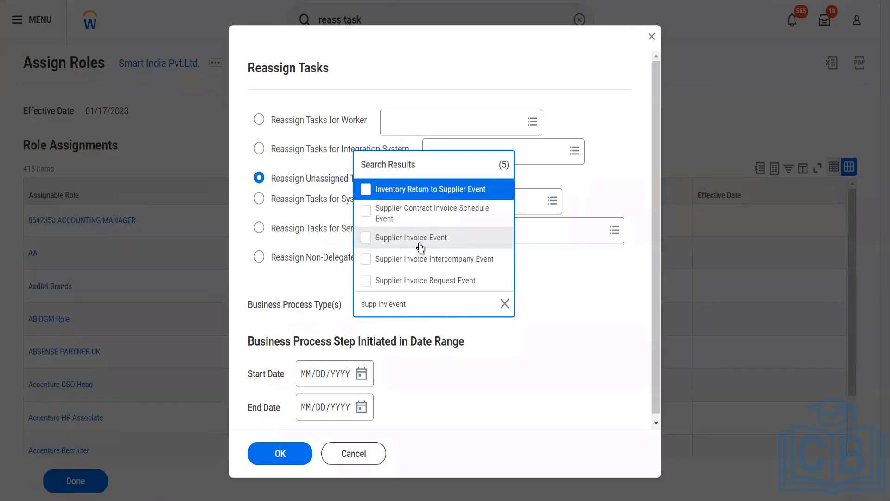
pyautogui.click(434, 237)
pyautogui.click(491, 378)
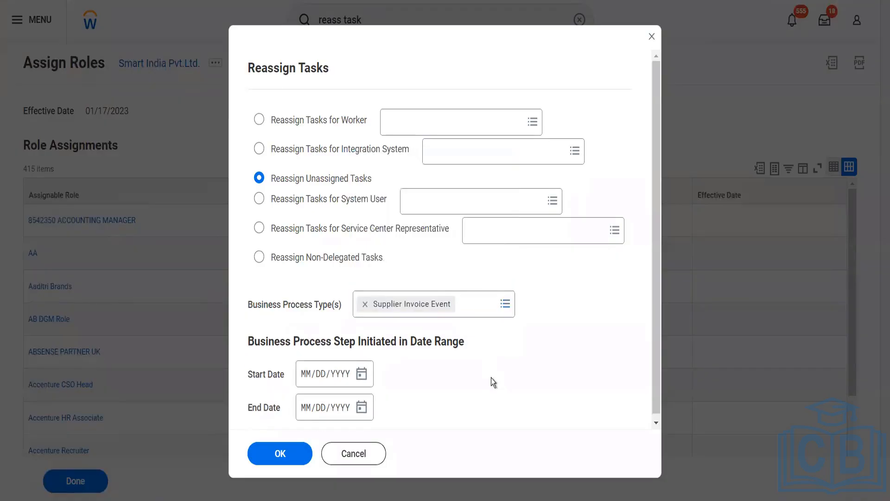
pyautogui.scroll(-1, 491, 377)
pyautogui.click(289, 459)
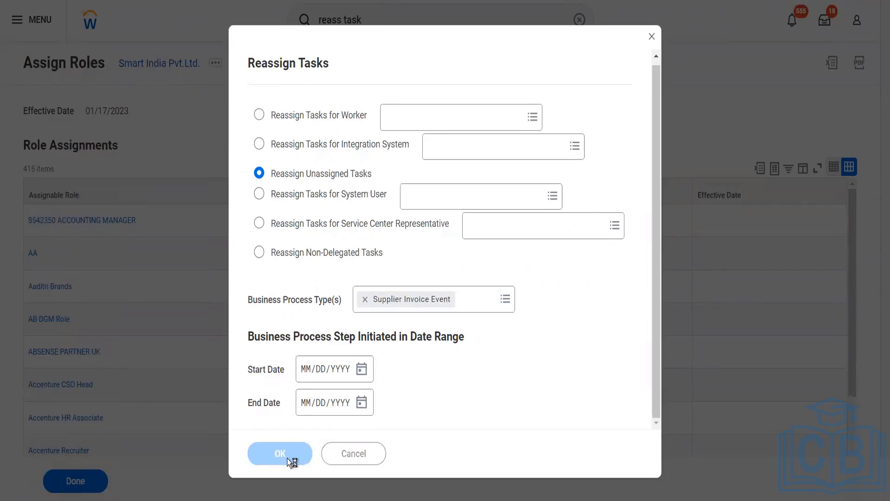
# Find the 01/01/2023 Fox Industries Blinkit invoice approval for $1,000.00 and set the worker, found by name, as its new assignee.
pyautogui.scroll(-5, 518, 364)
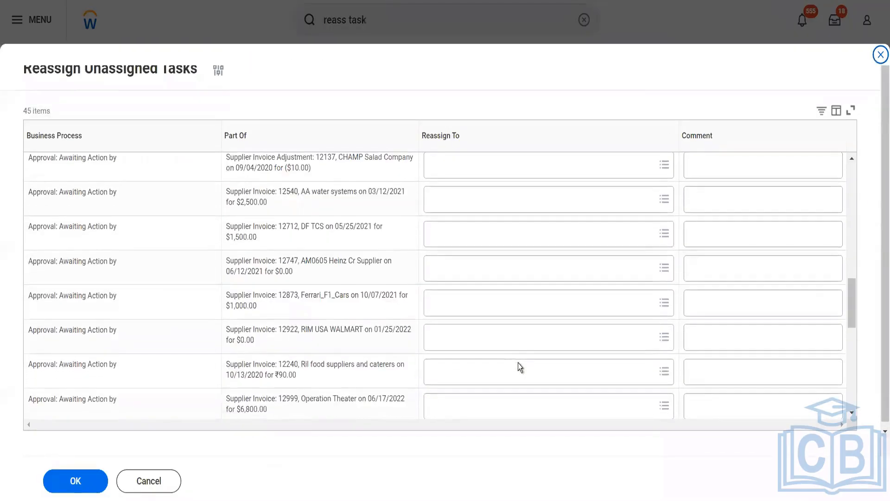
pyautogui.scroll(-5, 518, 362)
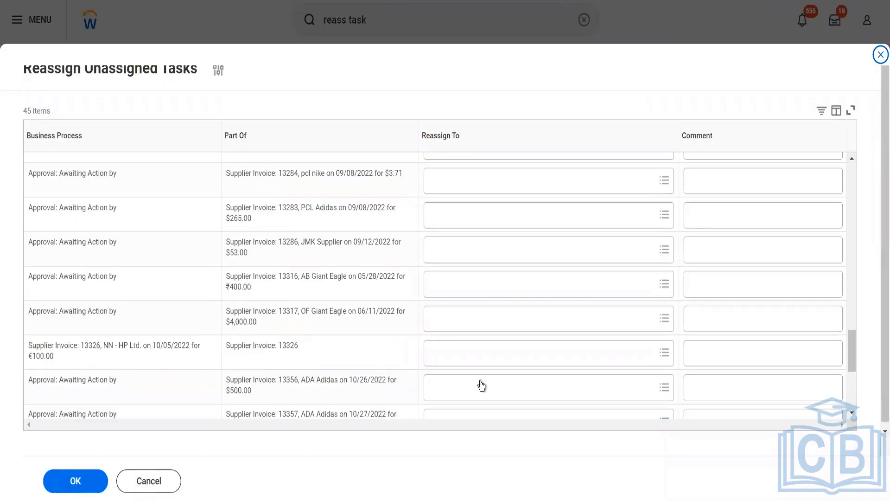
pyautogui.scroll(-5, 481, 386)
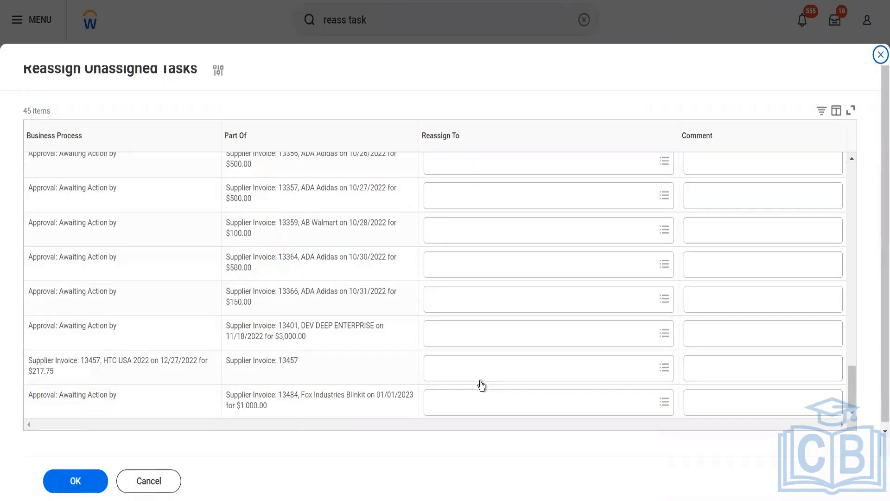
pyautogui.click(460, 403)
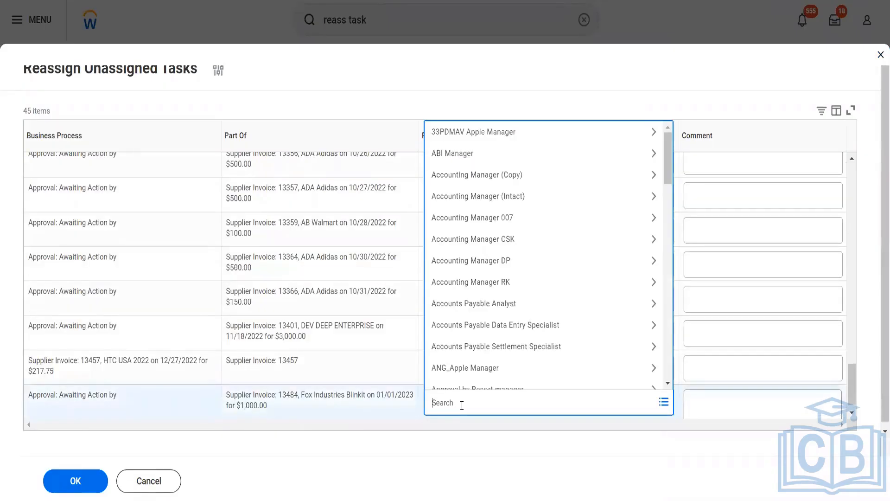
pyautogui.write('logan mo')
pyautogui.press('Return')
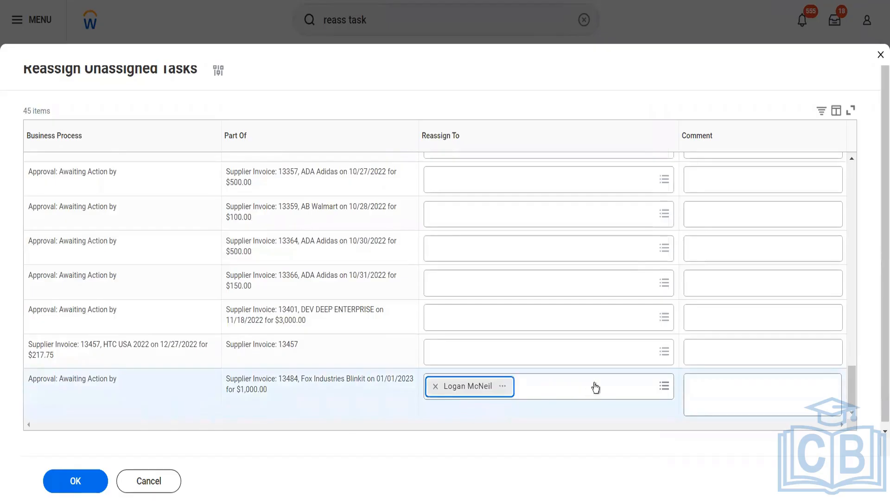
# Add the comment "kjhj" to the Fox Industries Blinkit approval, submit the reassignment and close the completed task.
pyautogui.click(691, 392)
pyautogui.write('kjhj')
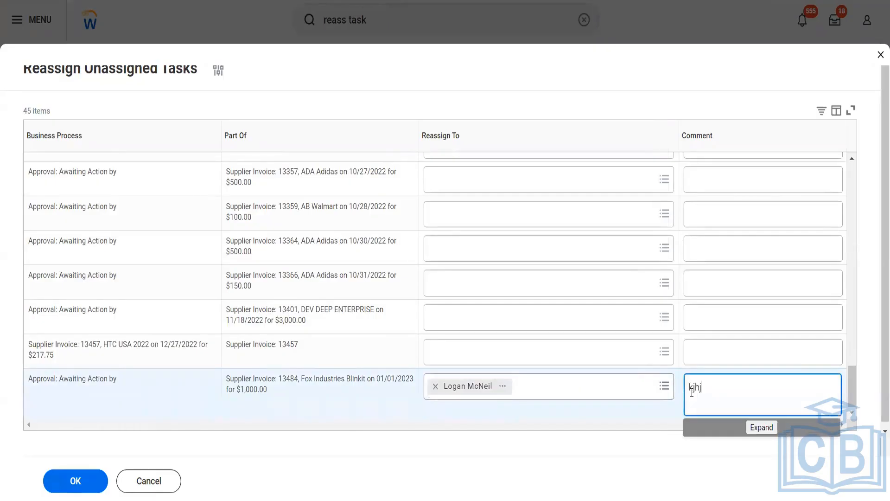
pyautogui.click(74, 485)
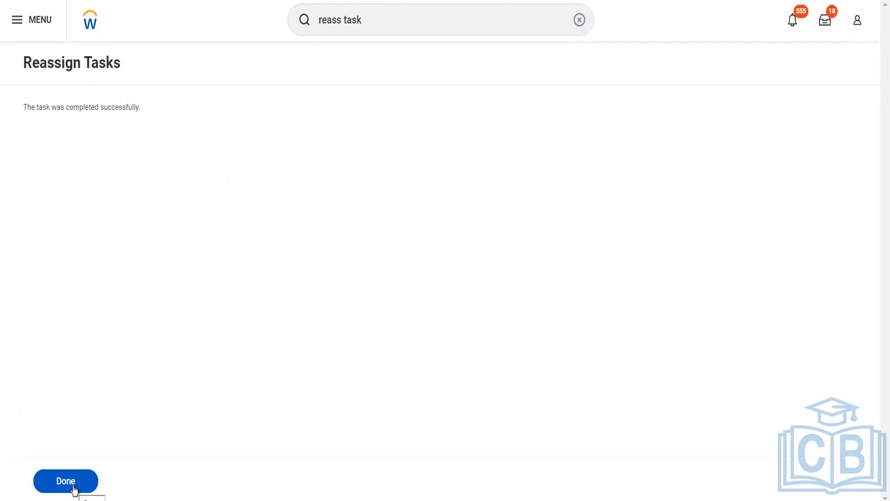
pyautogui.click(74, 487)
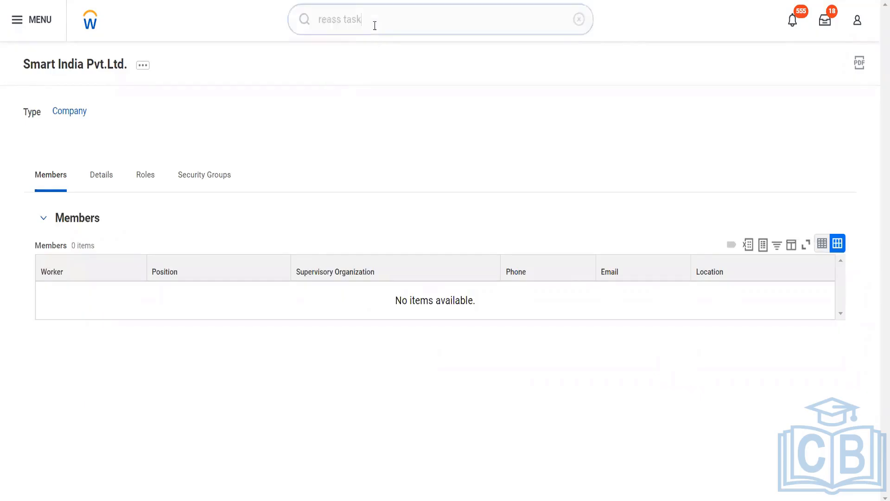
# Find the Start Proxy task and start a proxy session acting as the newly assigned approver, found by name.
pyautogui.click(314, 28)
pyautogui.write('sta')
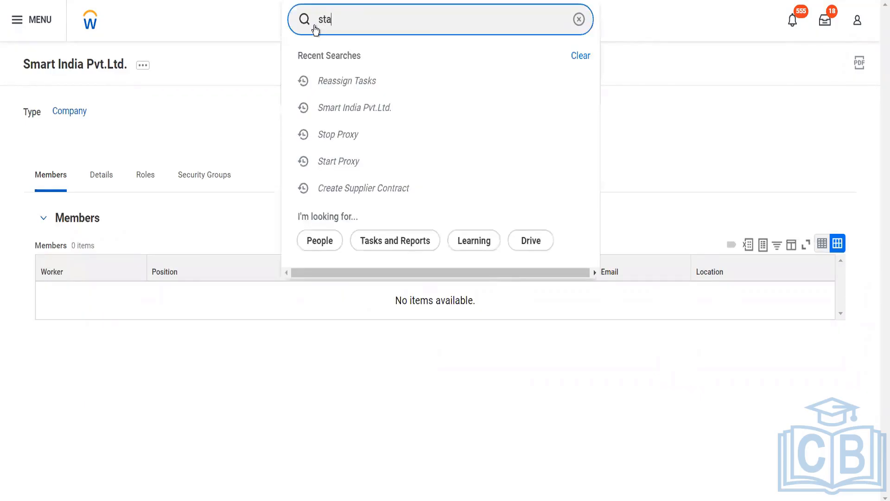
pyautogui.write('rt proxy')
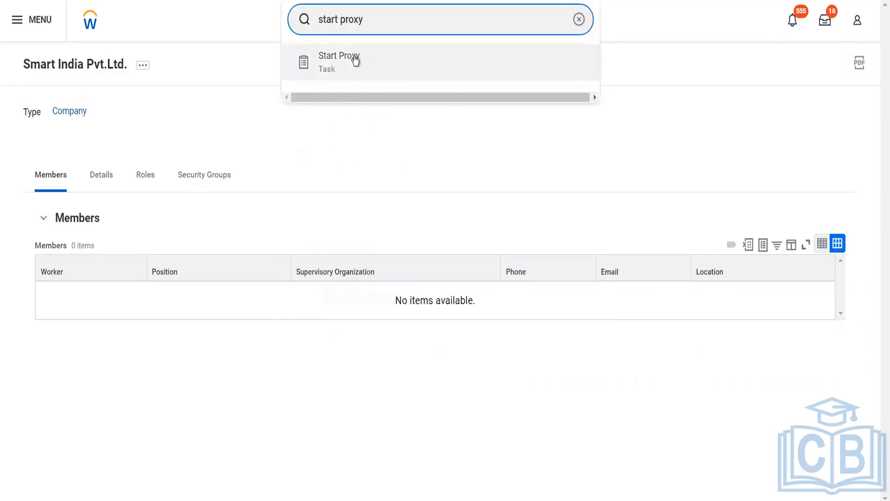
pyautogui.click(355, 56)
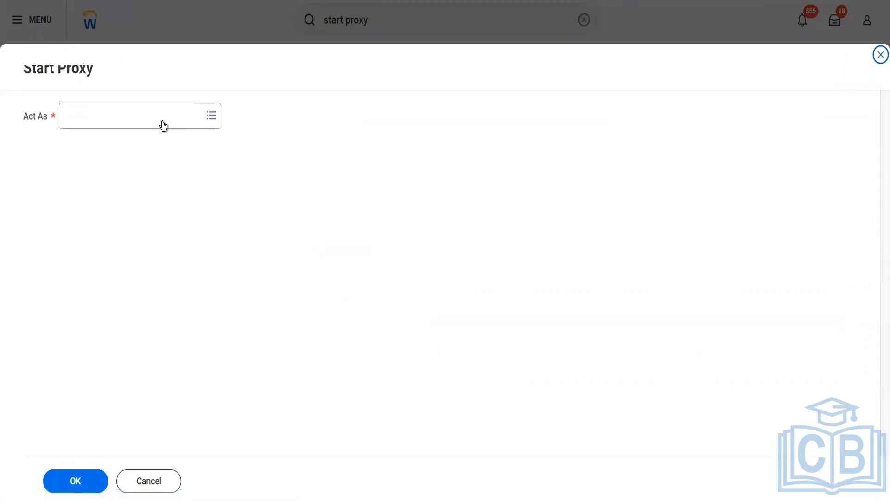
pyautogui.click(153, 120)
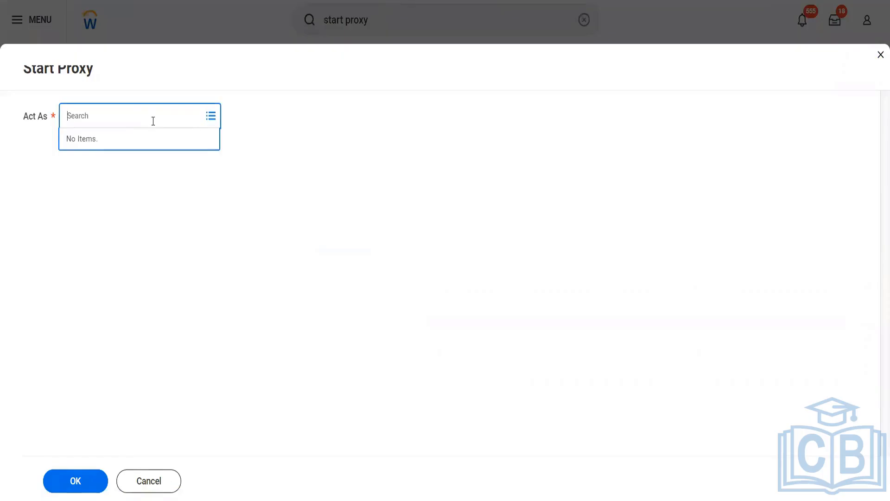
pyautogui.write('logan mc')
pyautogui.press('Return')
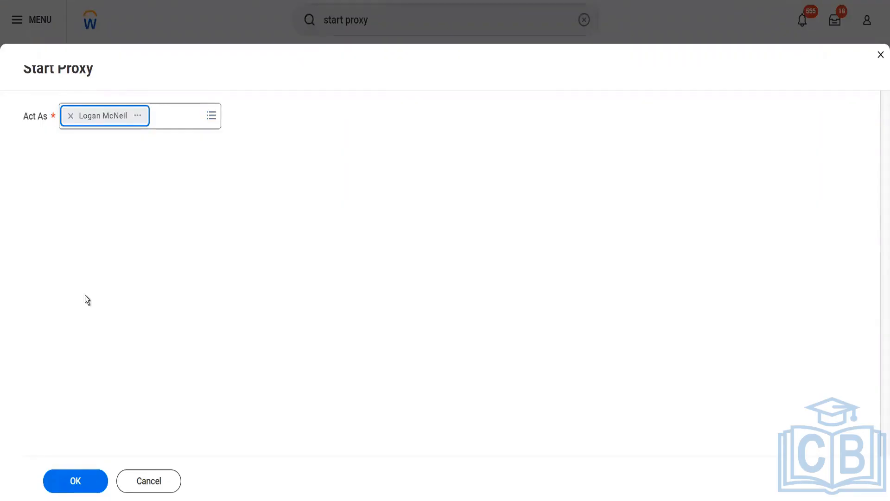
pyautogui.click(76, 479)
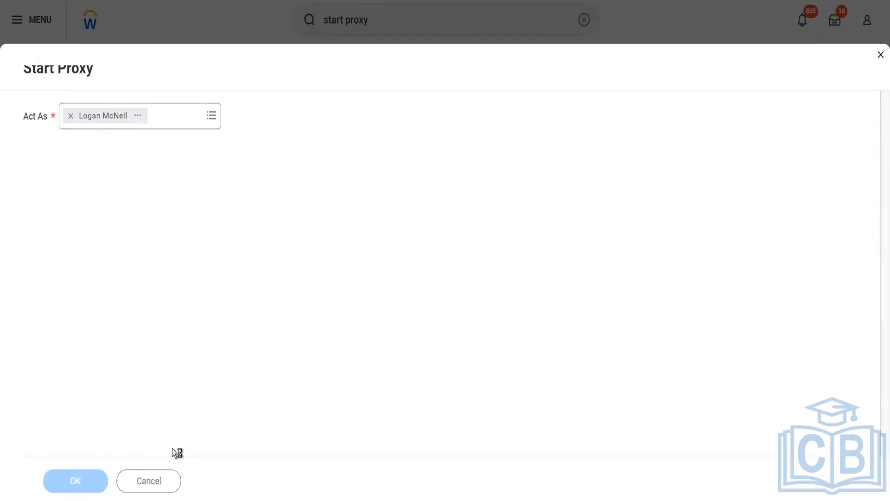
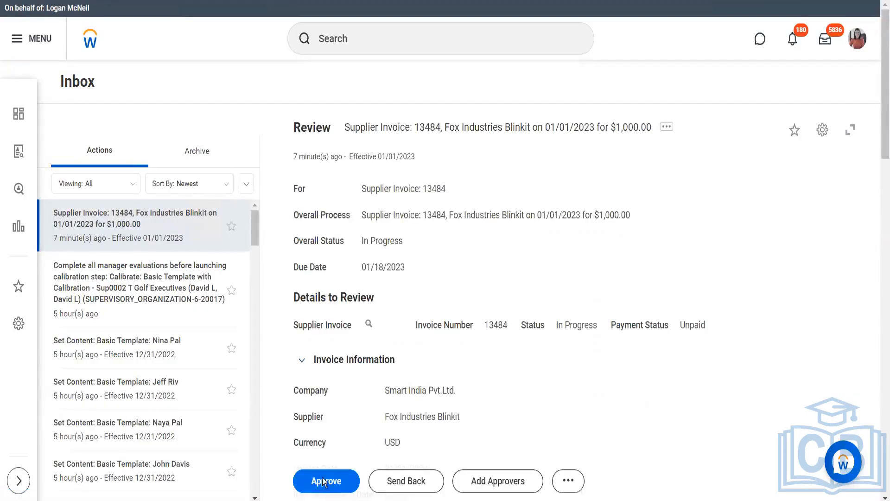
# Approve the 01/01/2023 Fox Industries Blinkit supplier invoice for $1,000.00 and choose to be notified of the processing later.
pyautogui.click(324, 482)
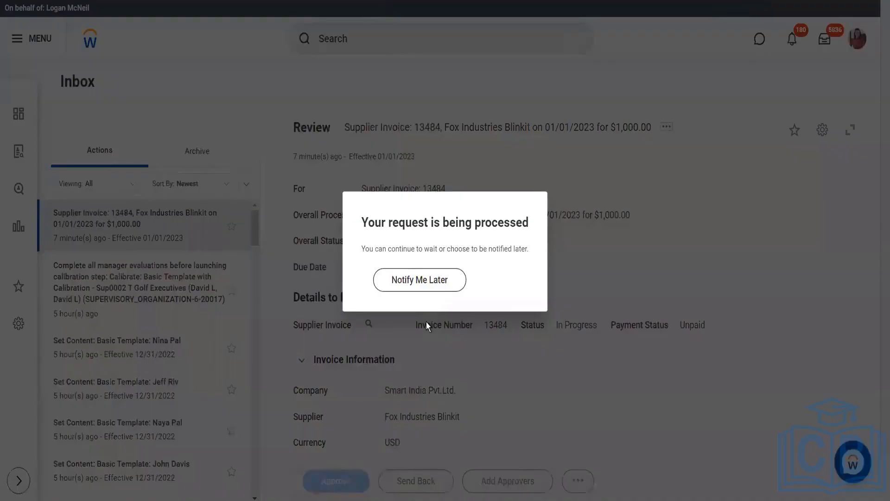
pyautogui.click(407, 281)
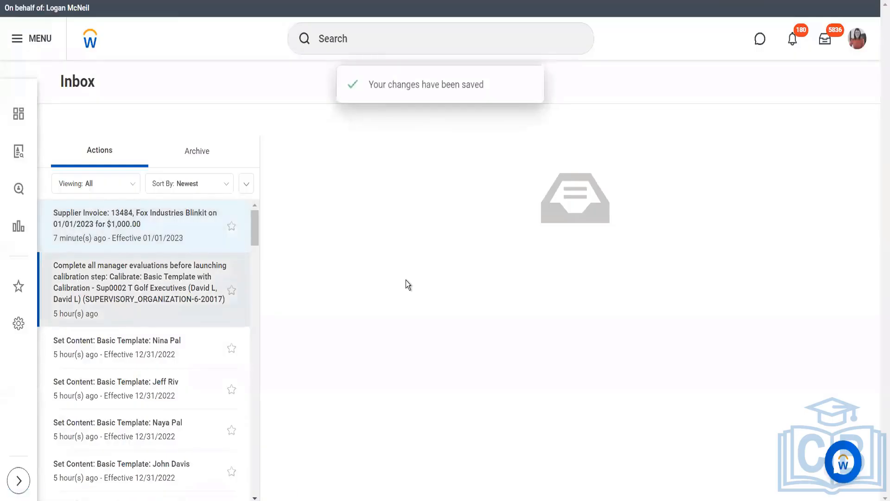